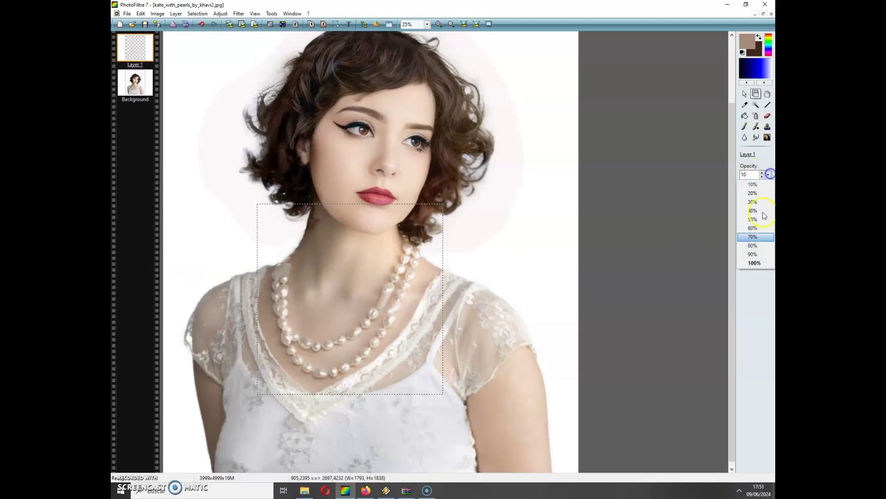
Set Layer 1's opacity to 100% and merge all layers.
{"action": "left_click", "coordinate": [757, 259]}
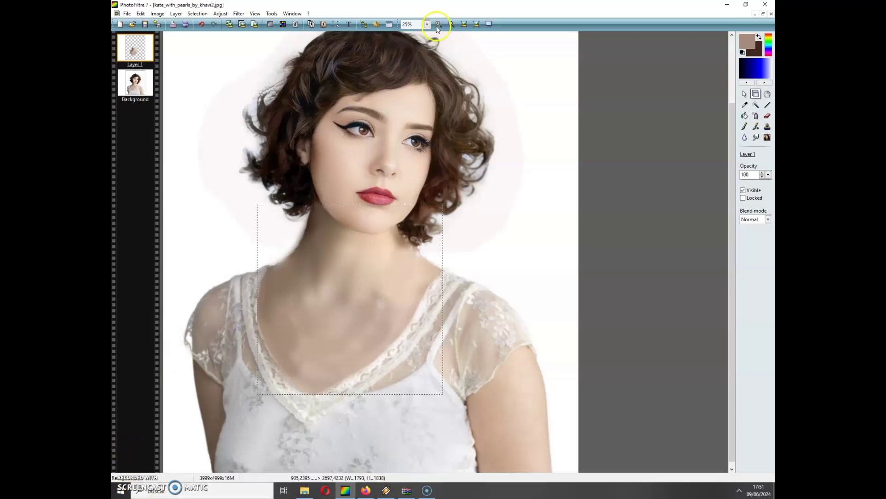
{"action": "left_click", "coordinate": [439, 25]}
{"action": "left_click", "coordinate": [438, 27]}
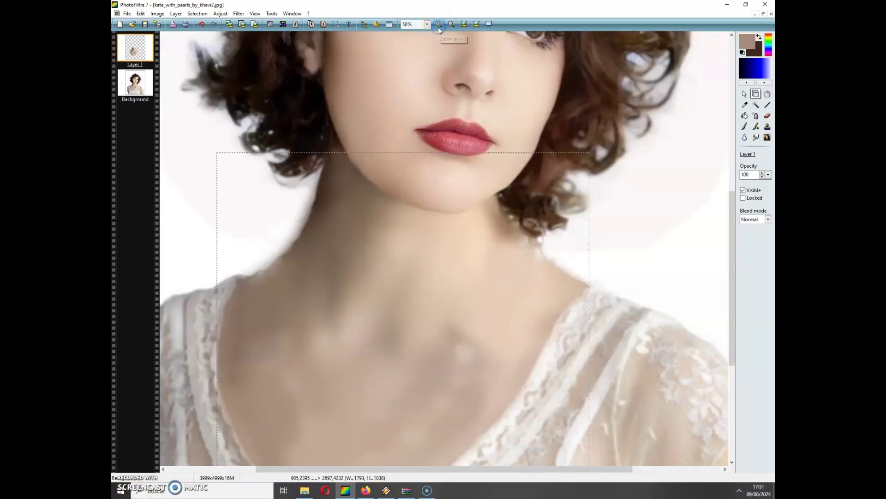
{"action": "left_click", "coordinate": [439, 27]}
{"action": "left_click_drag", "start_coordinate": [731, 264], "coordinate": [729, 246]}
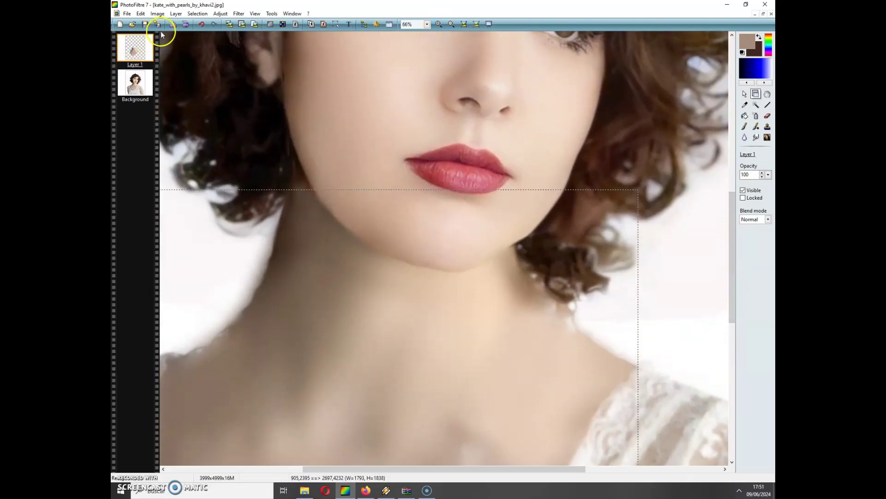
{"action": "left_click", "coordinate": [176, 14]}
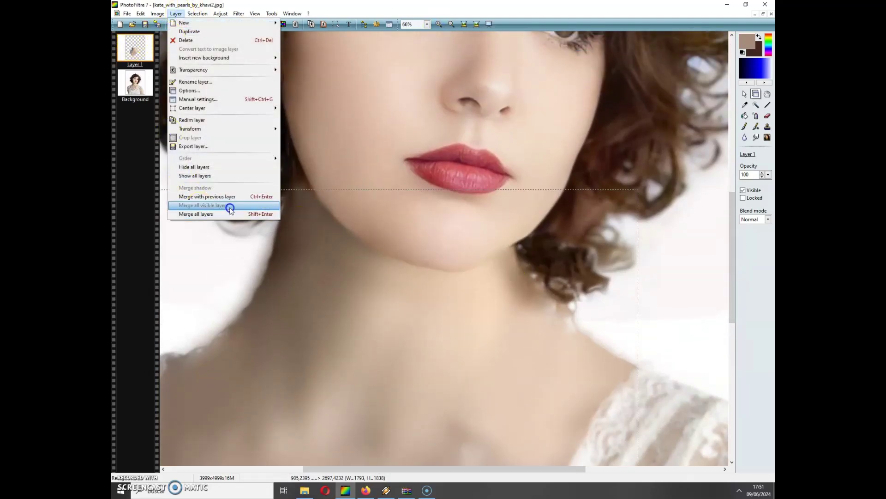
{"action": "left_click", "coordinate": [234, 214]}
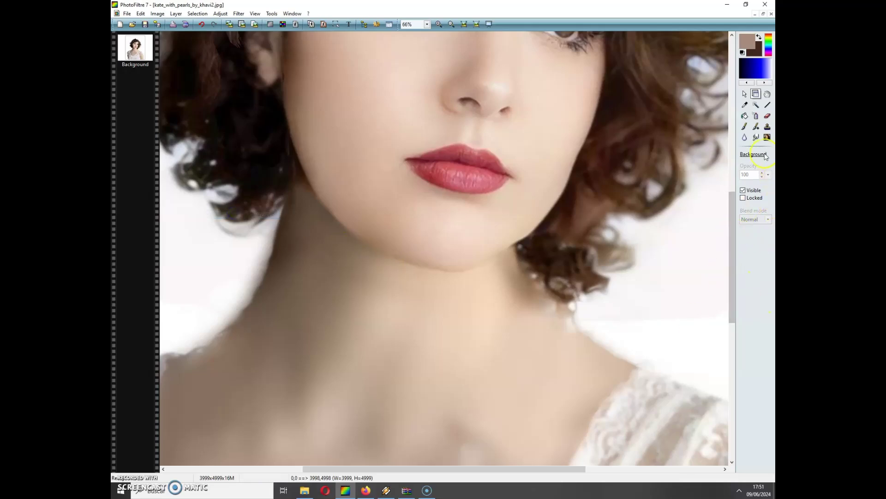
Smudge the skin around the chin and along the jawline beside the curls to smooth the face contour.
{"action": "left_click", "coordinate": [756, 137]}
{"action": "mouse_move", "coordinate": [511, 239]}
{"action": "left_mouse_down"}
{"action": "mouse_move", "coordinate": [503, 237]}
{"action": "mouse_move", "coordinate": [513, 227]}
{"action": "left_mouse_up"}
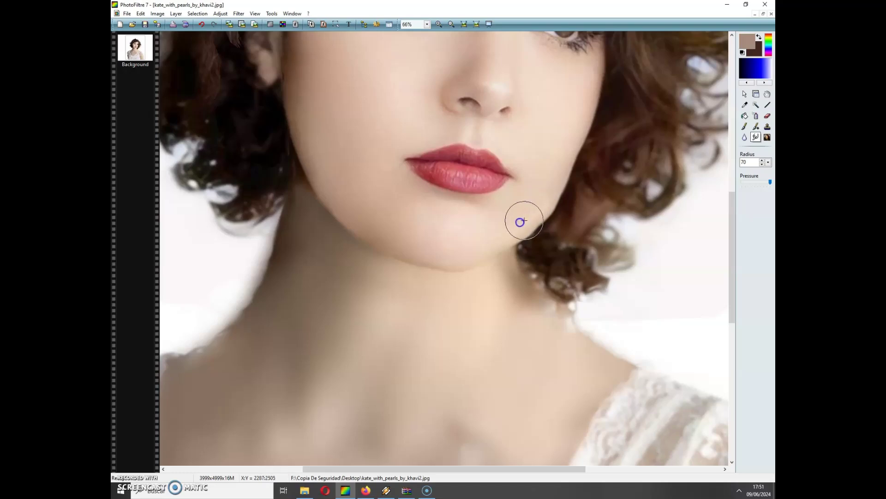
{"action": "mouse_move", "coordinate": [406, 218]}
{"action": "left_mouse_down"}
{"action": "mouse_move", "coordinate": [329, 192]}
{"action": "mouse_move", "coordinate": [293, 209]}
{"action": "mouse_move", "coordinate": [392, 229]}
{"action": "left_mouse_up"}
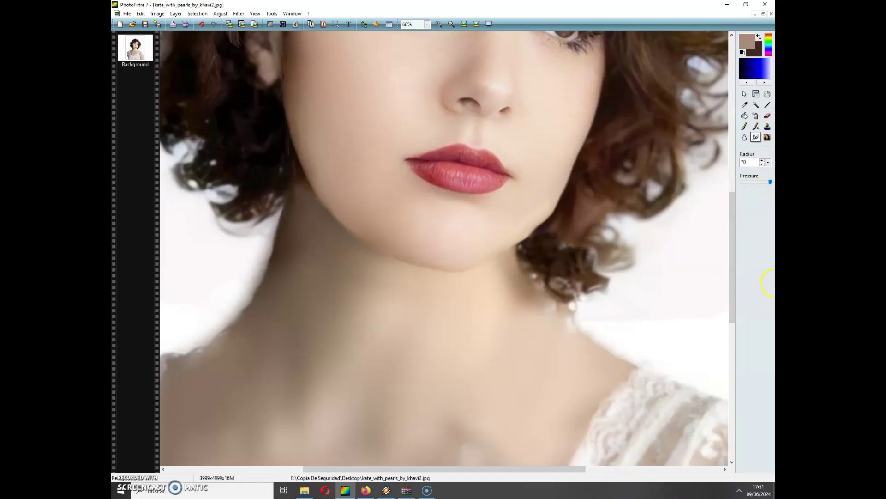
{"action": "left_click_drag", "start_coordinate": [739, 269], "coordinate": [736, 251]}
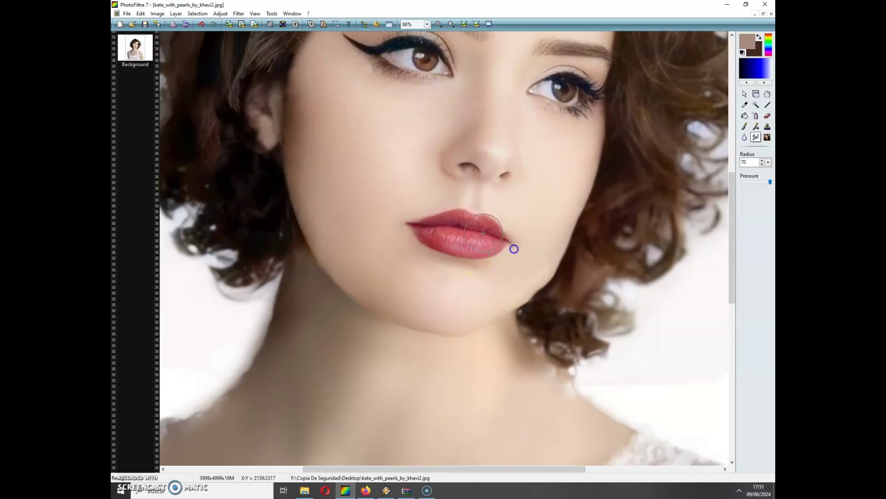
Sample the dark red of the upper lip as the foreground colour and darken it to RGB 30, 6, 11.
{"action": "left_click", "coordinate": [758, 38]}
{"action": "left_click", "coordinate": [745, 105]}
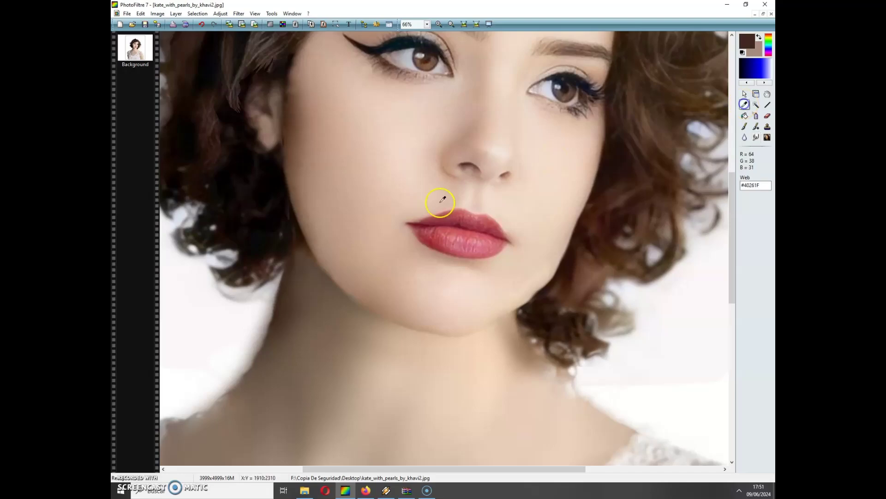
{"action": "left_click", "coordinate": [463, 227]}
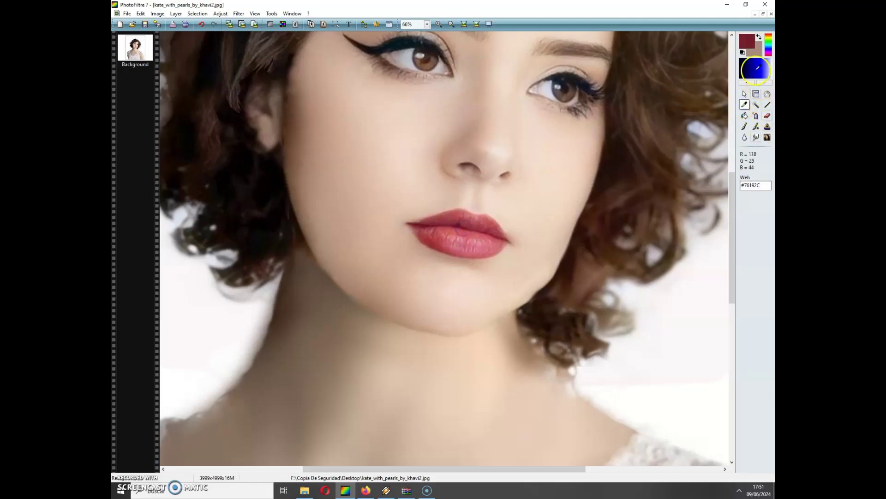
{"action": "left_click", "coordinate": [747, 41]}
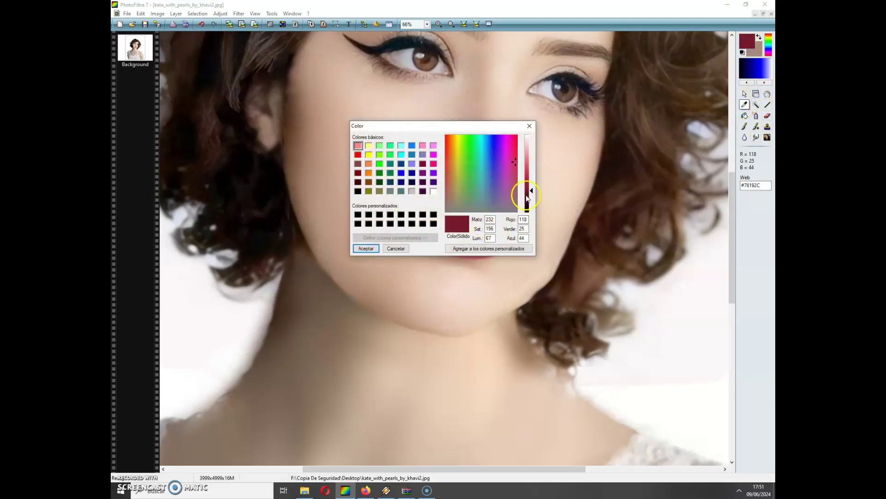
{"action": "left_click_drag", "start_coordinate": [527, 198], "coordinate": [530, 203]}
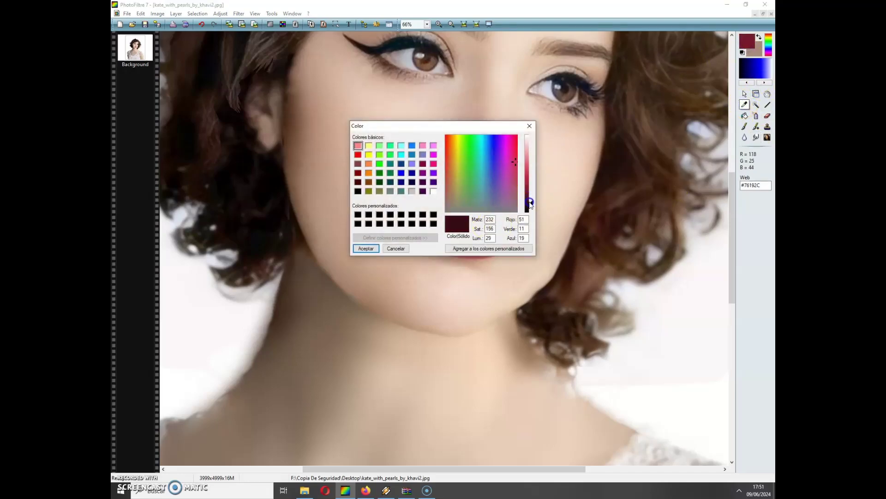
{"action": "left_click", "coordinate": [365, 248]}
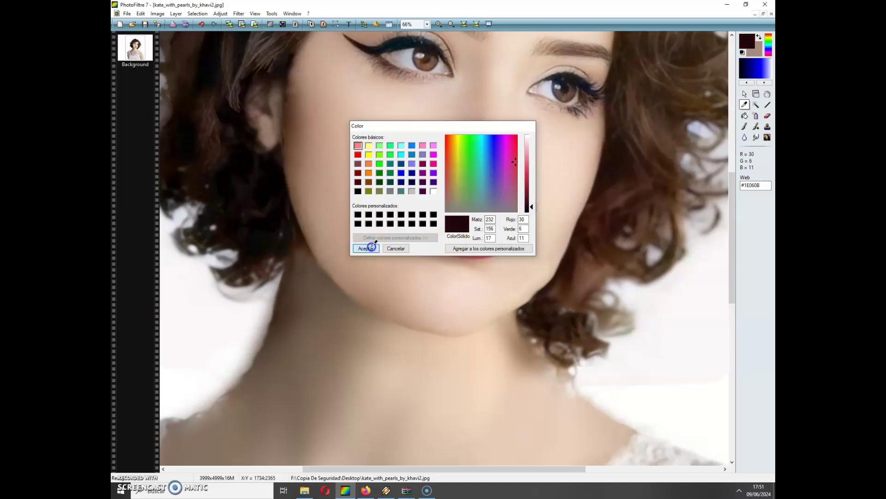
Draw connected line segments of width 4 along the seam between the lips, from one mouth corner to the other.
{"action": "left_click", "coordinate": [437, 25]}
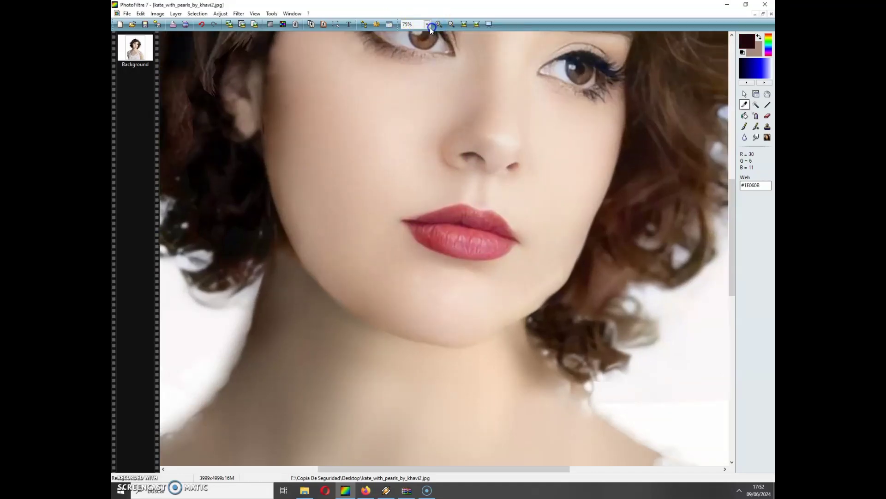
{"action": "left_click", "coordinate": [438, 24]}
{"action": "left_click", "coordinate": [437, 24]}
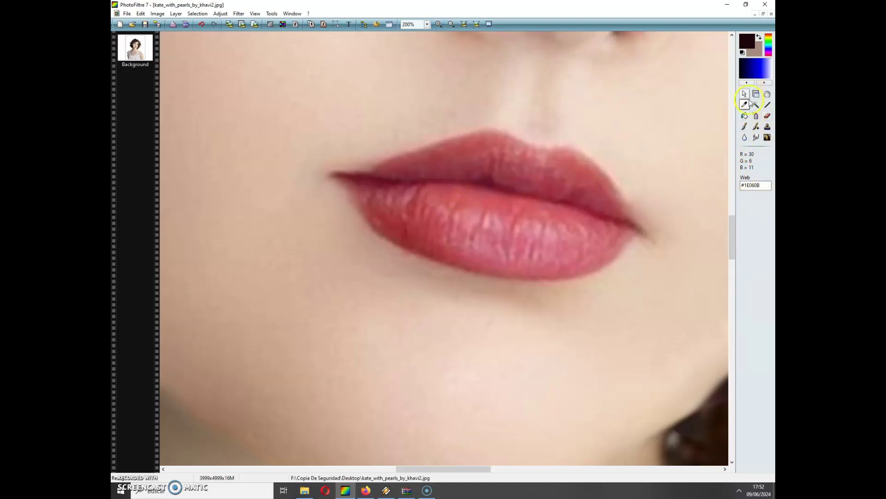
{"action": "left_click", "coordinate": [768, 105]}
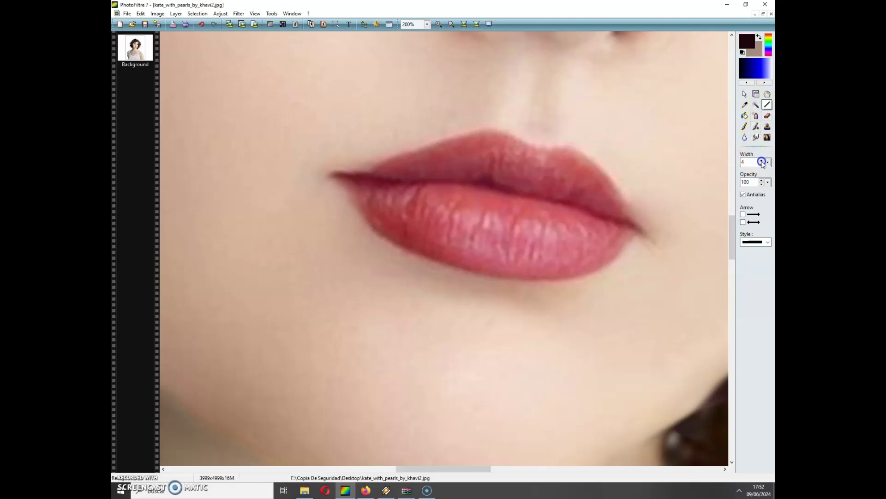
{"action": "left_click_drag", "start_coordinate": [431, 181], "coordinate": [435, 182]}
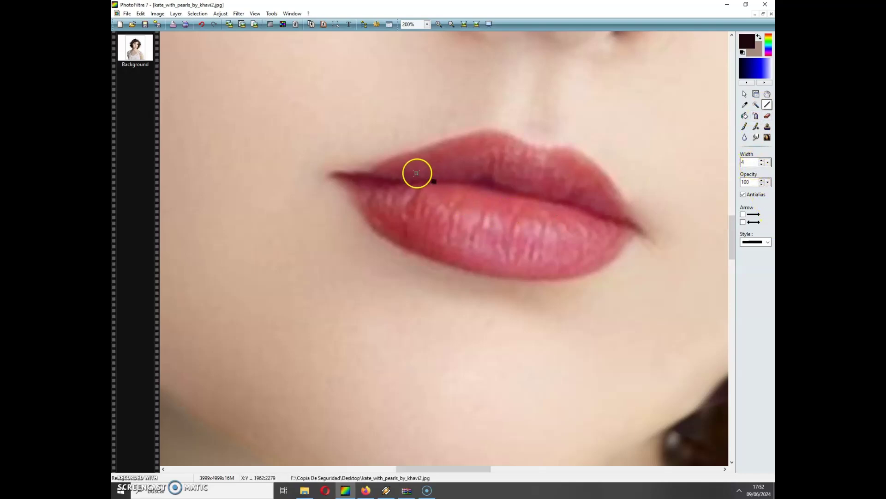
{"action": "left_click_drag", "start_coordinate": [348, 178], "coordinate": [375, 180]}
{"action": "left_click_drag", "start_coordinate": [374, 180], "coordinate": [432, 182]}
{"action": "mouse_move", "coordinate": [432, 182]}
{"action": "left_mouse_down"}
{"action": "mouse_move", "coordinate": [483, 183]}
{"action": "mouse_move", "coordinate": [518, 196]}
{"action": "left_mouse_up"}
{"action": "mouse_move", "coordinate": [517, 196]}
{"action": "left_mouse_down"}
{"action": "mouse_move", "coordinate": [571, 202]}
{"action": "mouse_move", "coordinate": [634, 226]}
{"action": "left_mouse_up"}
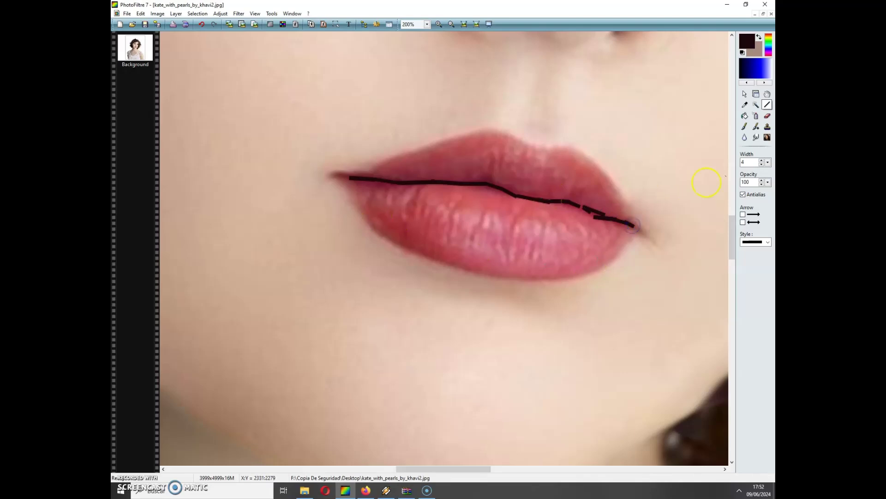
Blend the dark line between the lips with the Smudge tool at radius 7 and medium pressure, tapering it into the mouth corners.
{"action": "left_click", "coordinate": [756, 137]}
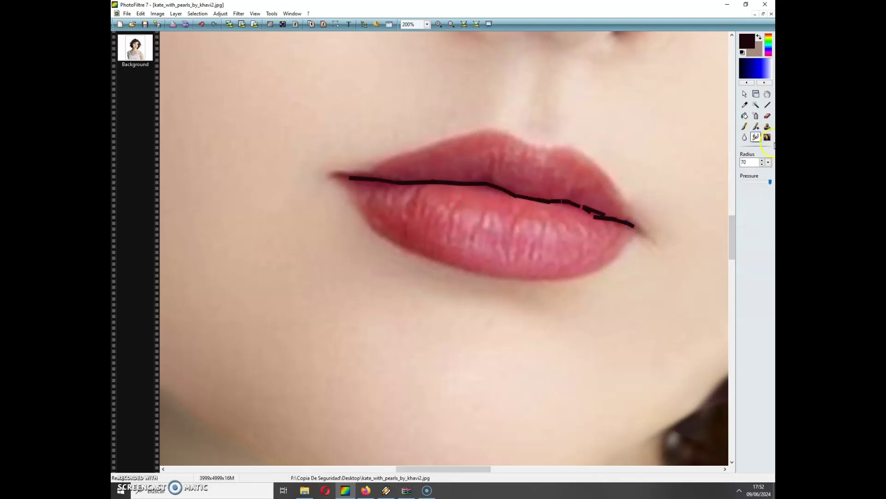
{"action": "left_click", "coordinate": [768, 162]}
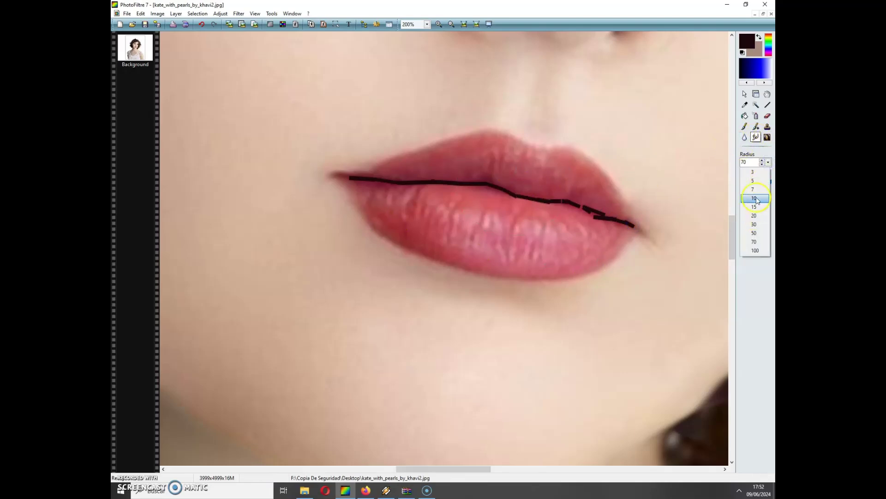
{"action": "left_click", "coordinate": [757, 187]}
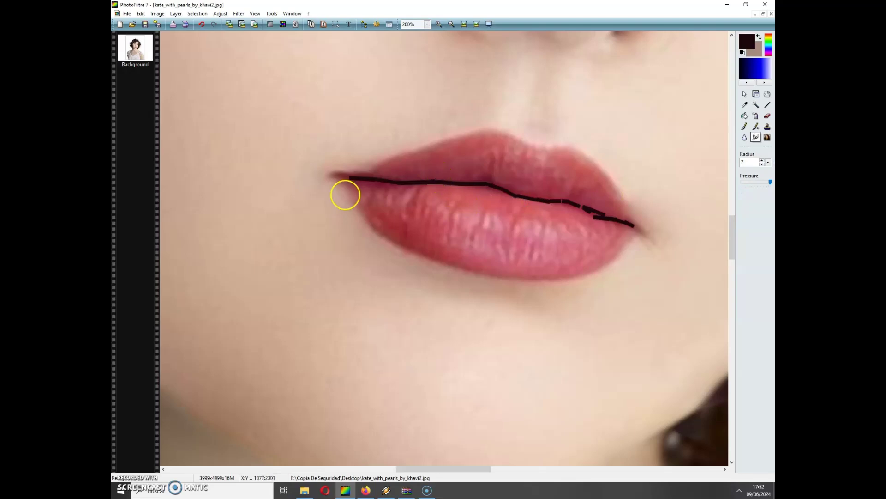
{"action": "left_click_drag", "start_coordinate": [344, 192], "coordinate": [349, 182]}
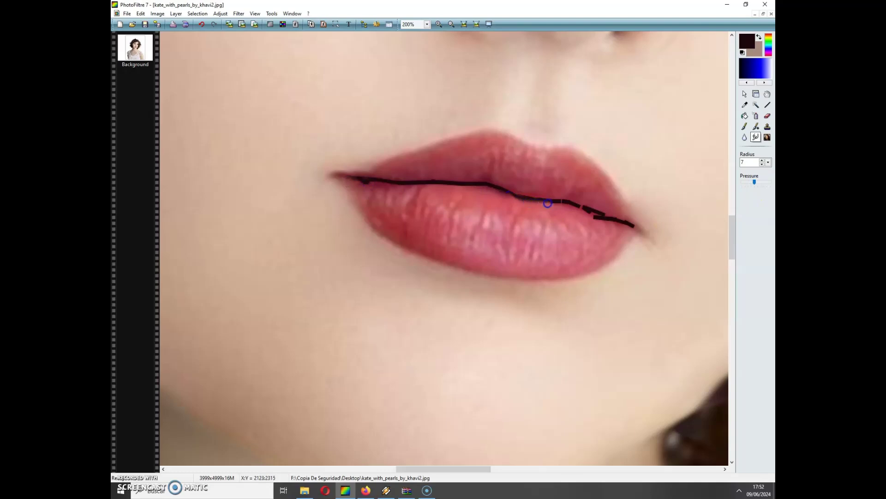
{"action": "left_click_drag", "start_coordinate": [590, 213], "coordinate": [635, 228]}
{"action": "left_click_drag", "start_coordinate": [446, 182], "coordinate": [487, 179]}
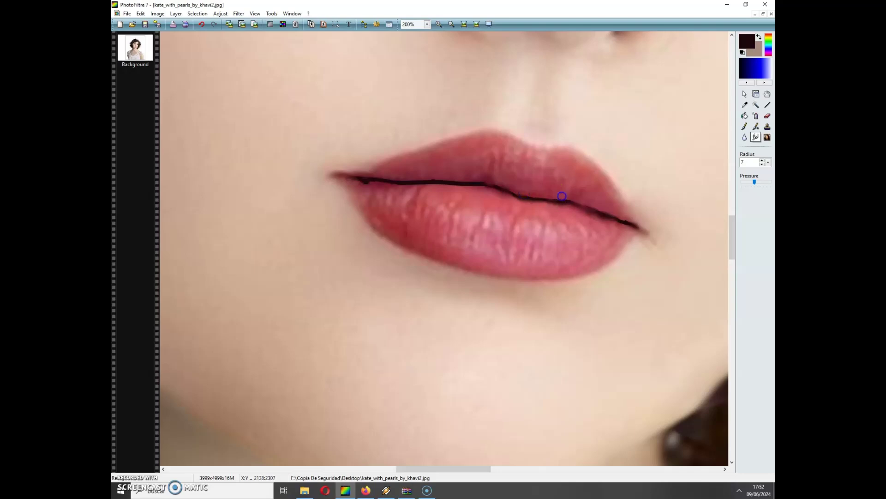
{"action": "left_click_drag", "start_coordinate": [417, 179], "coordinate": [366, 185]}
{"action": "scroll", "coordinate": [732, 234], "scroll_direction": "down", "scroll_amount": 1}
{"action": "left_click_drag", "start_coordinate": [649, 234], "coordinate": [632, 215]}
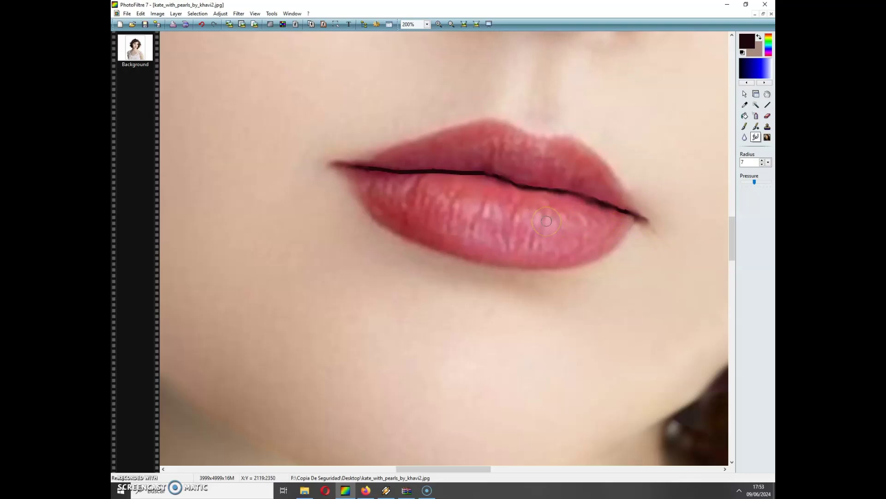
{"action": "left_click_drag", "start_coordinate": [546, 221], "coordinate": [520, 214]}
Start opening another image file and browse to the Almacen (F:) drive.
{"action": "left_click", "coordinate": [450, 24]}
{"action": "left_click", "coordinate": [450, 25]}
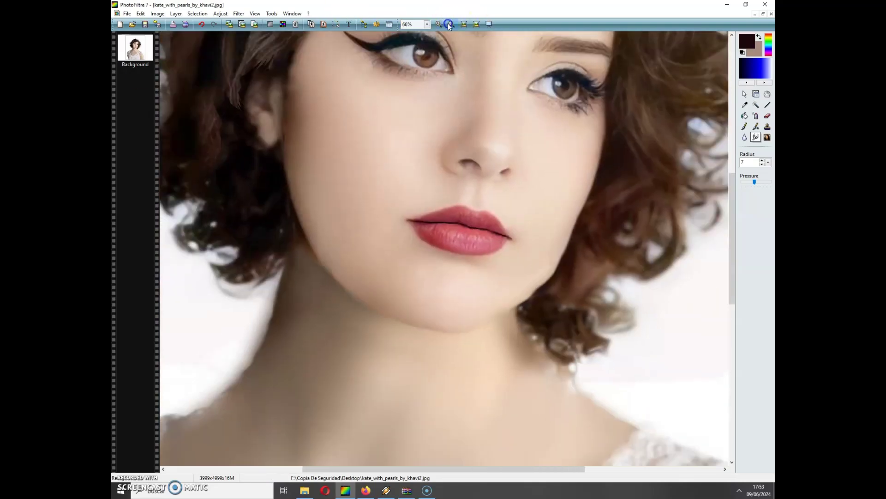
{"action": "left_click", "coordinate": [450, 24]}
{"action": "left_click", "coordinate": [450, 25]}
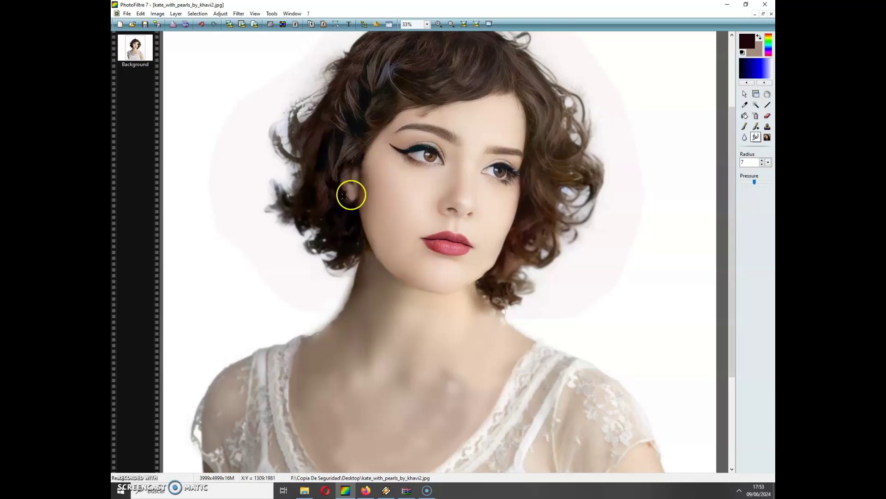
{"action": "left_click", "coordinate": [127, 13]}
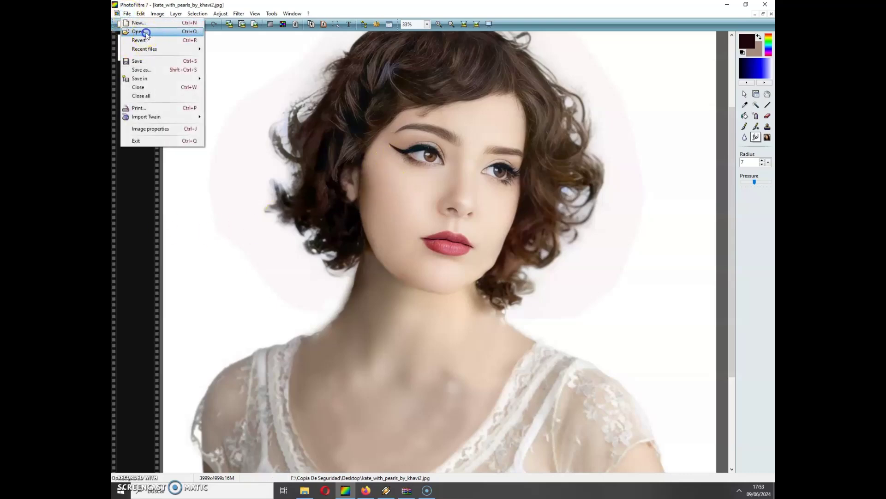
{"action": "left_click", "coordinate": [139, 32]}
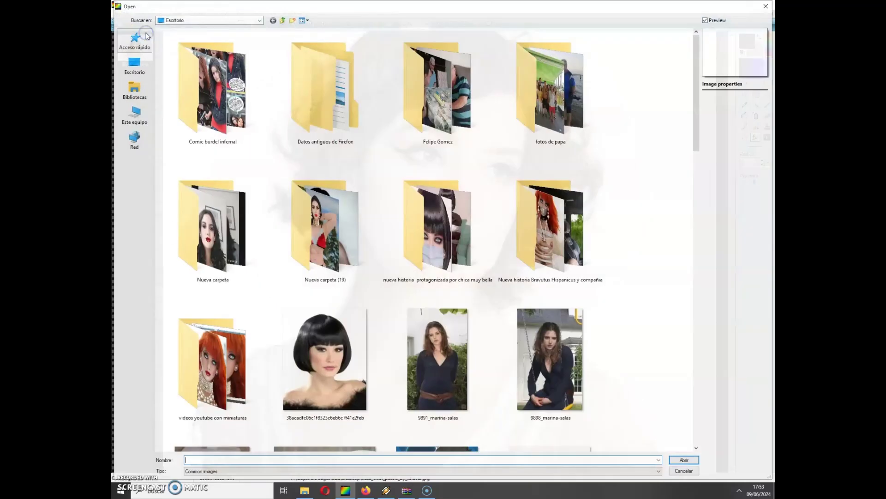
{"action": "left_click", "coordinate": [259, 20]}
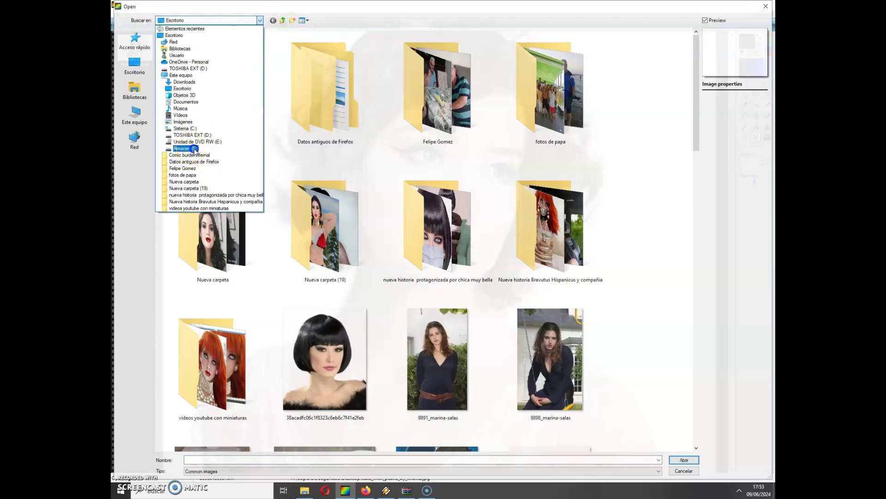
{"action": "left_click", "coordinate": [194, 149]}
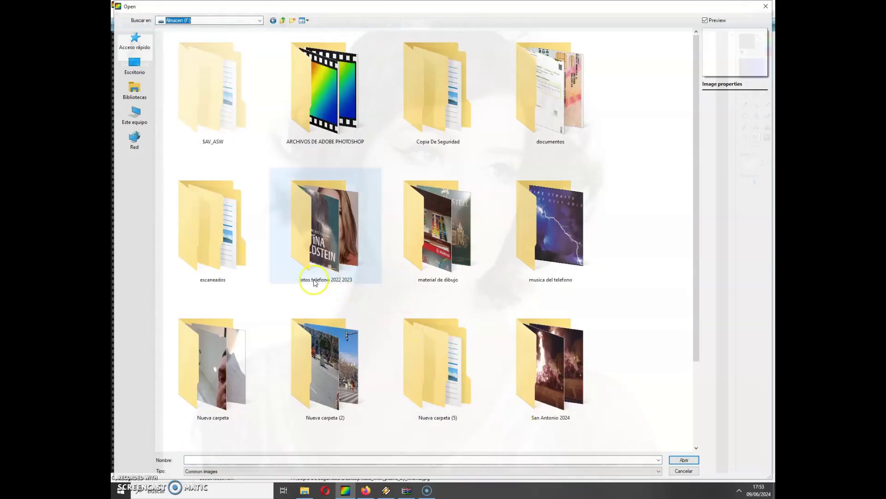
Browse into the varios folder and its subfolder "trozos y partes de imagenes".
{"action": "scroll", "coordinate": [305, 287], "scroll_direction": "down", "scroll_amount": 3}
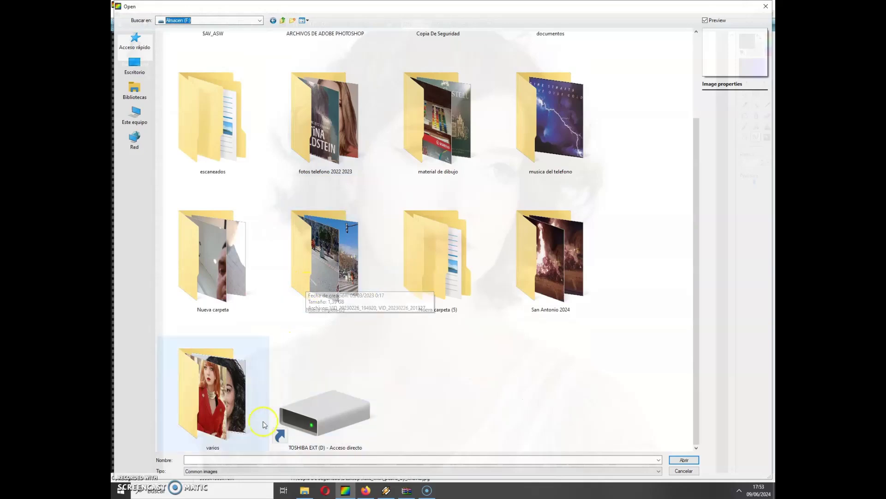
{"action": "left_click", "coordinate": [224, 403]}
{"action": "double_click", "coordinate": [215, 396]}
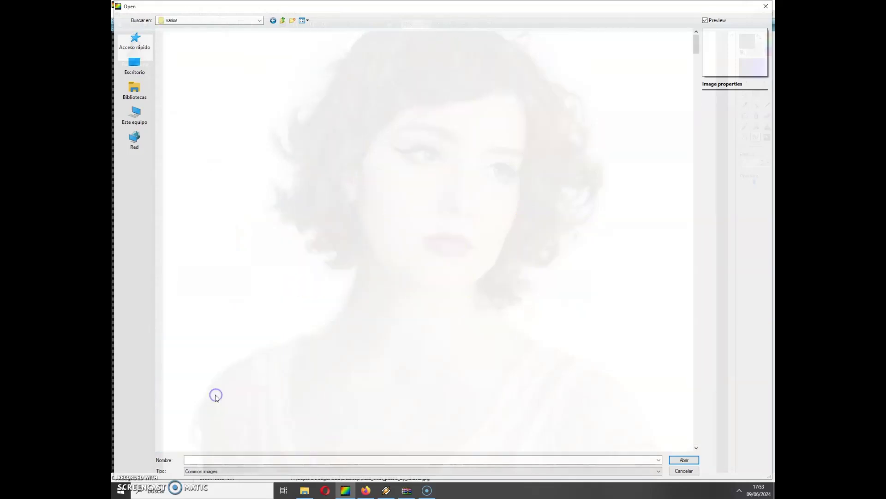
{"action": "scroll", "coordinate": [223, 305], "scroll_direction": "down", "scroll_amount": 10}
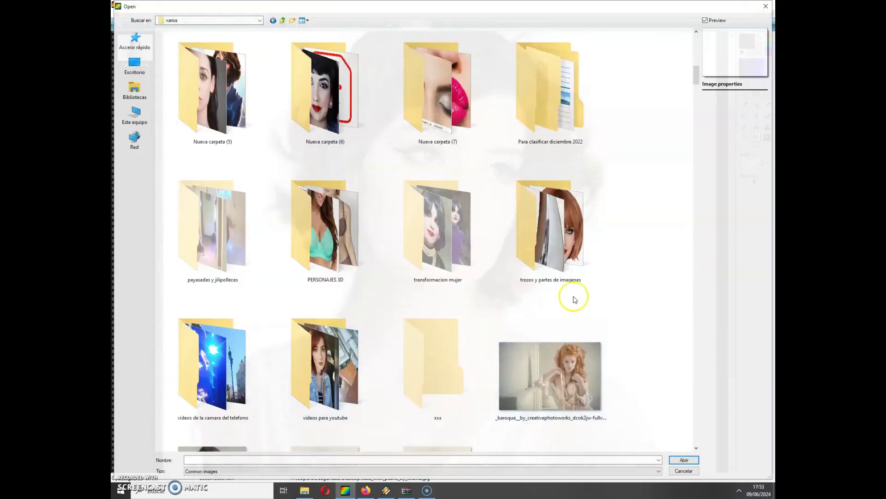
{"action": "double_click", "coordinate": [568, 260]}
Find the pearl necklace cut-outs and open the image "collar largo de perlas grandes y gruesas".
{"action": "scroll", "coordinate": [393, 273], "scroll_direction": "down", "scroll_amount": 10}
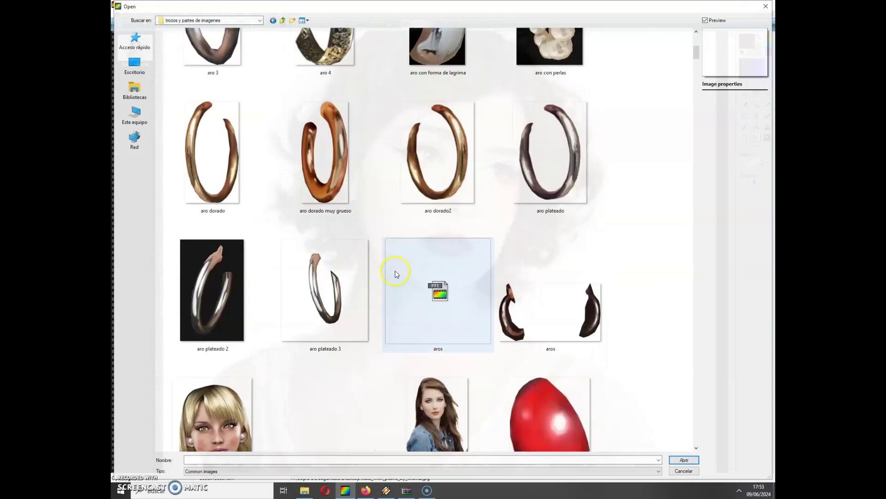
{"action": "scroll", "coordinate": [396, 274], "scroll_direction": "down", "scroll_amount": 20}
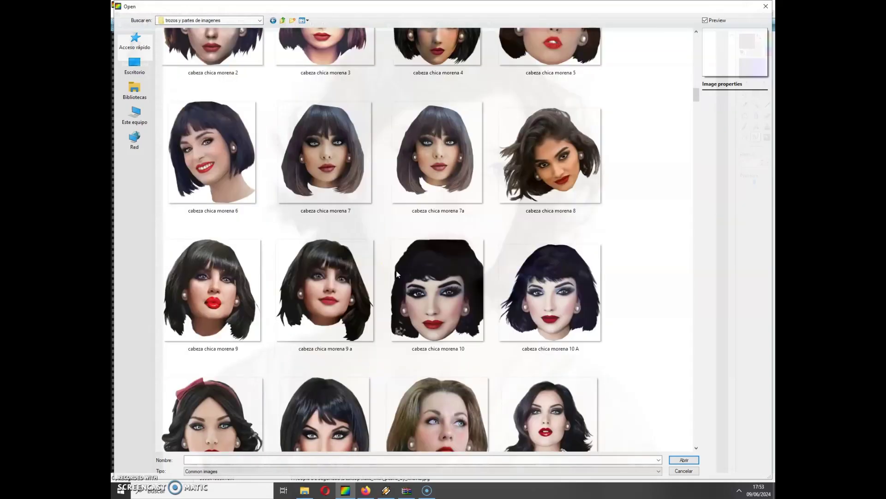
{"action": "scroll", "coordinate": [397, 274], "scroll_direction": "down", "scroll_amount": 5}
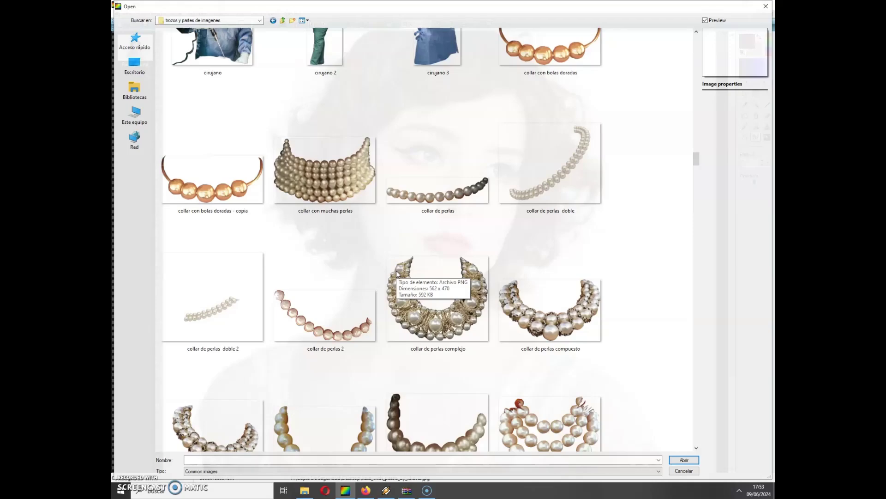
{"action": "scroll", "coordinate": [396, 273], "scroll_direction": "down", "scroll_amount": 5}
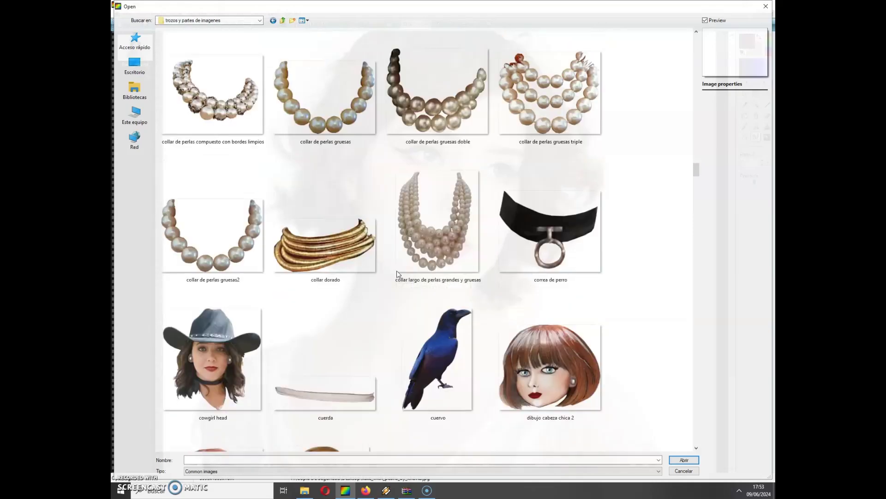
{"action": "left_click", "coordinate": [418, 102]}
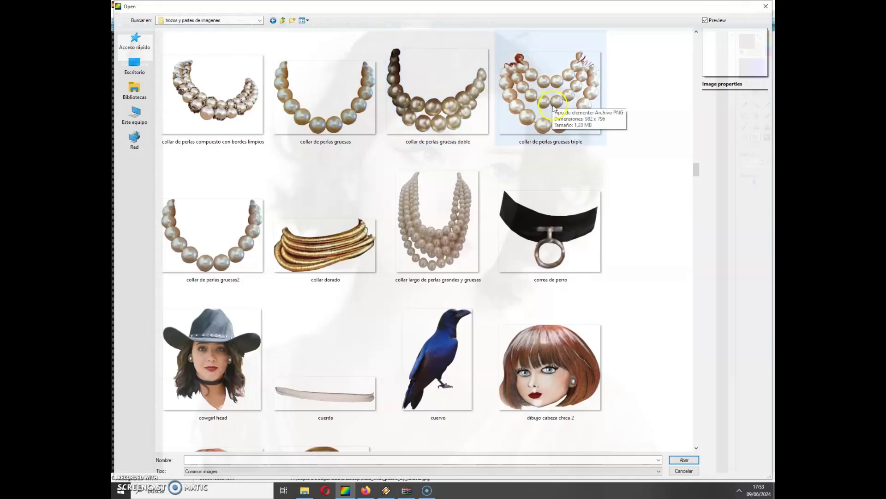
{"action": "left_click", "coordinate": [569, 86]}
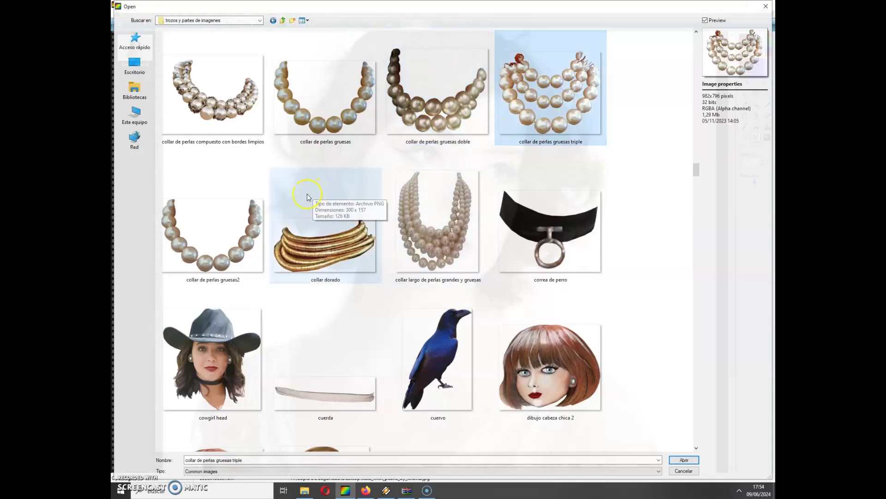
{"action": "left_click", "coordinate": [226, 252]}
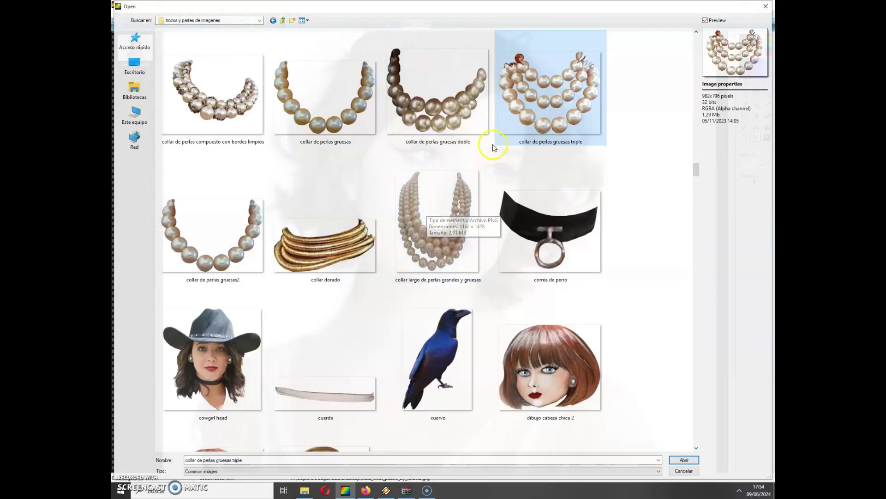
{"action": "double_click", "coordinate": [441, 237]}
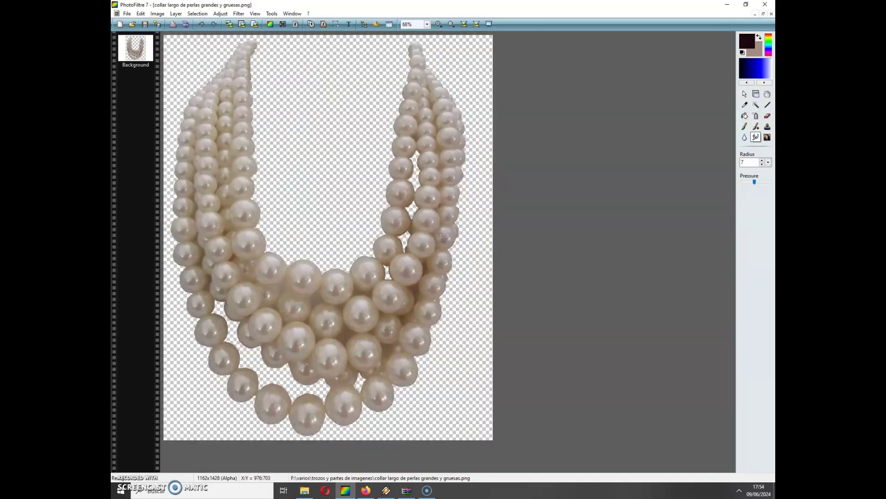
Close the untitled image containing the blurred skin patch and return to the necklace image.
{"action": "left_click", "coordinate": [765, 14]}
{"action": "left_click_drag", "start_coordinate": [336, 51], "coordinate": [641, 65]}
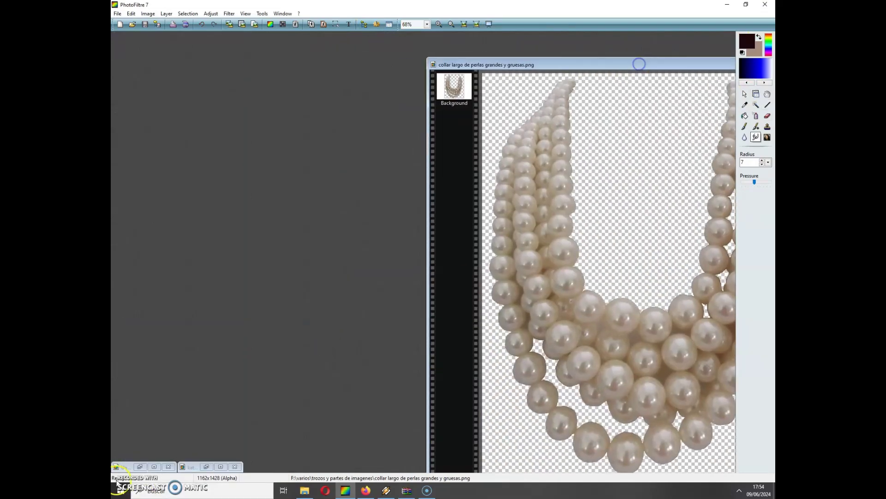
{"action": "left_click", "coordinate": [155, 466]}
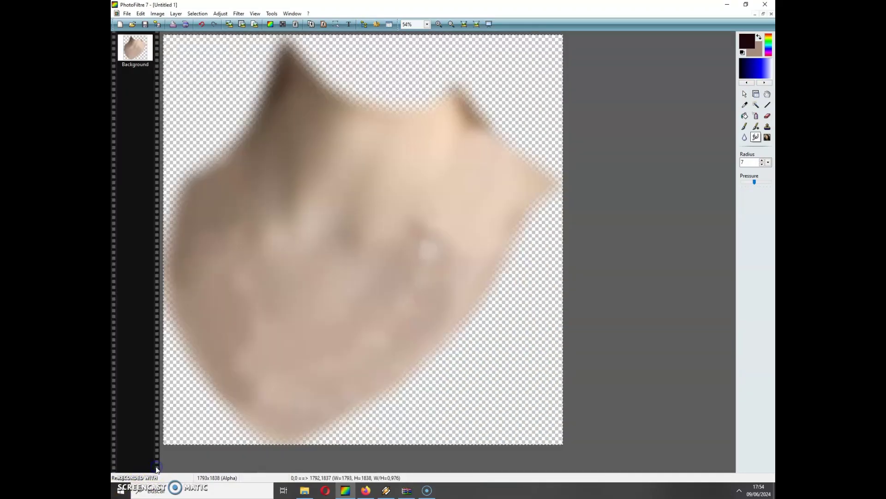
{"action": "left_click", "coordinate": [772, 14]}
{"action": "left_click", "coordinate": [465, 267]}
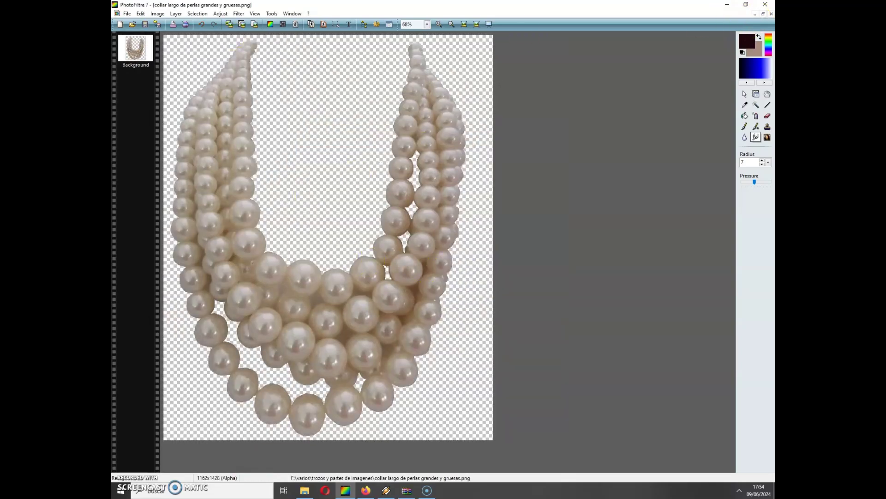
Select the entire necklace image and copy it.
{"action": "left_click", "coordinate": [202, 16]}
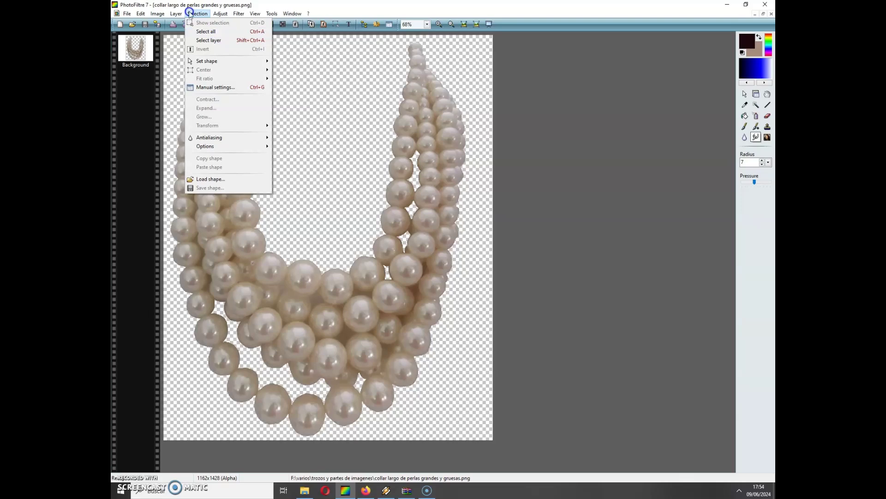
{"action": "left_click", "coordinate": [206, 30]}
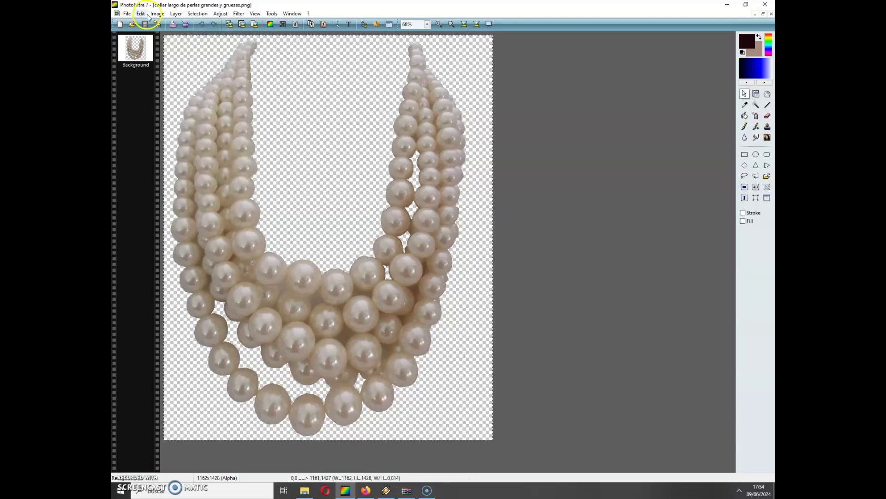
{"action": "left_click", "coordinate": [141, 14]}
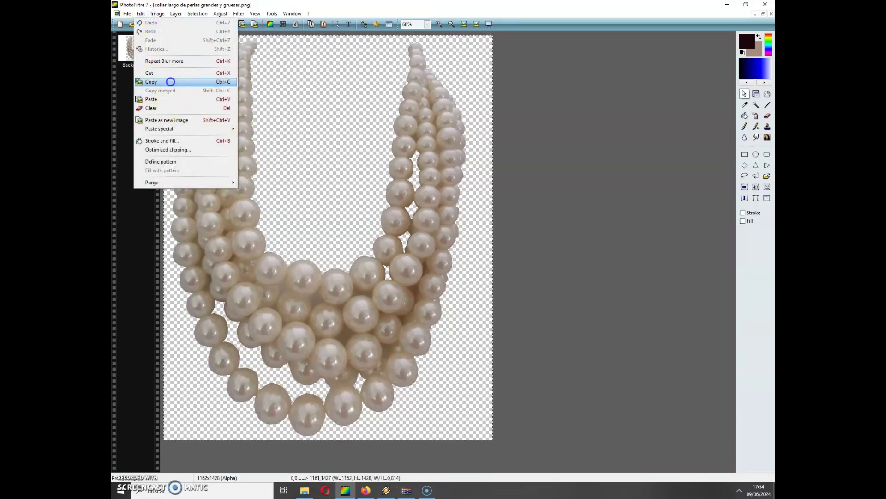
{"action": "left_click", "coordinate": [169, 82]}
Switch to the portrait kate_with_pearls_by_khavi2.jpg and paste the copied necklace as a new layer.
{"action": "left_click", "coordinate": [756, 13]}
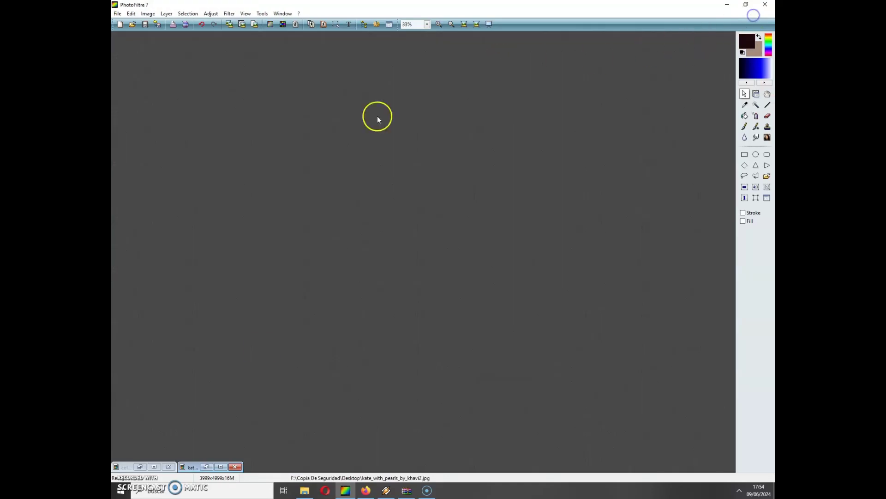
{"action": "left_click", "coordinate": [220, 466]}
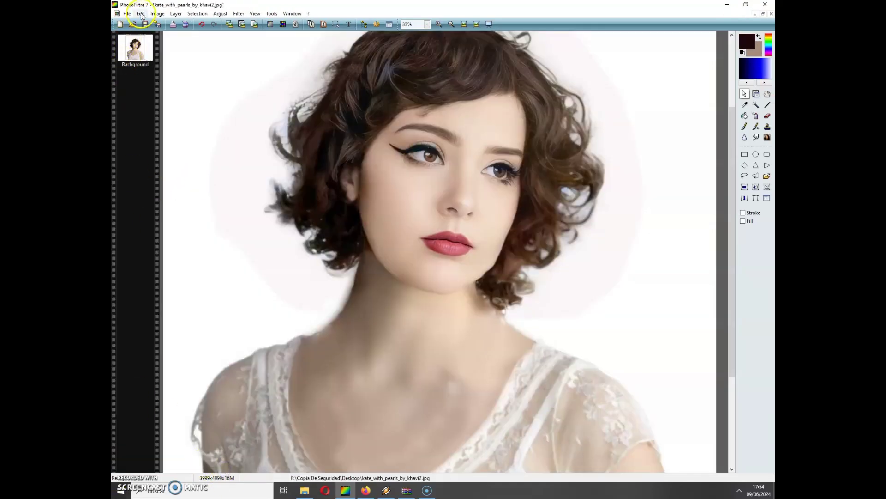
{"action": "left_click", "coordinate": [141, 14]}
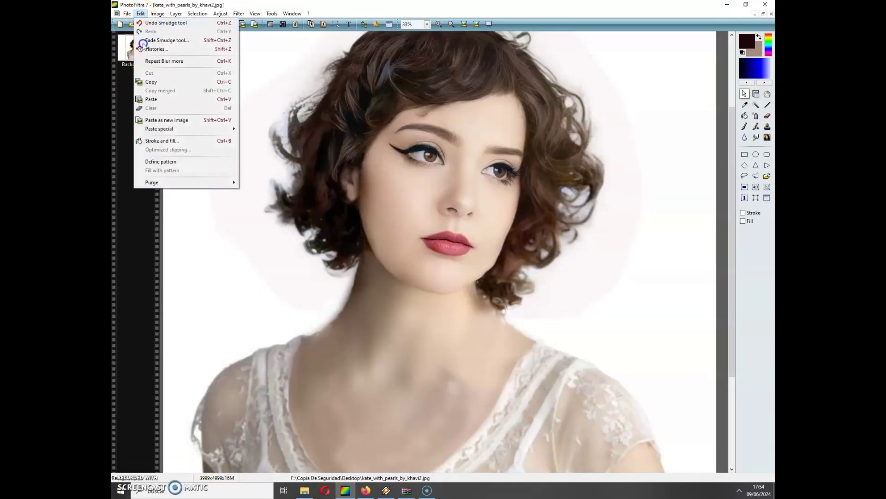
{"action": "left_click", "coordinate": [169, 100]}
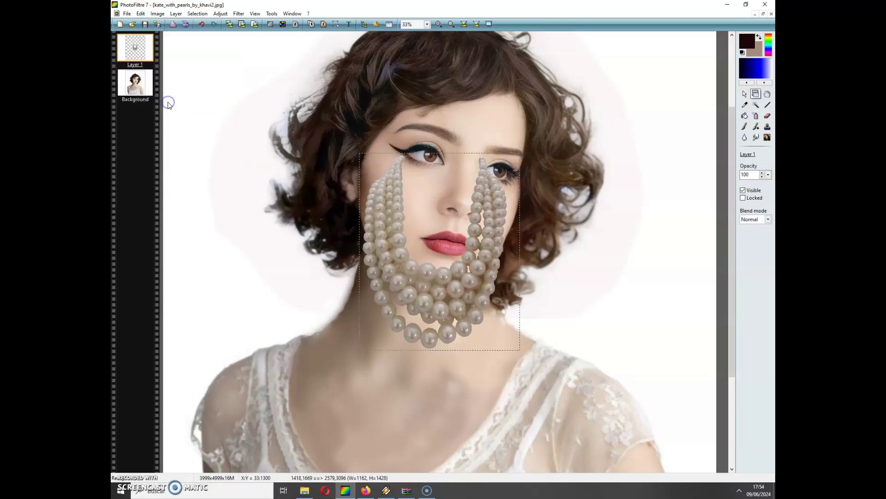
Undo the necklace paste in the portrait and bring the necklace image back up.
{"action": "left_click", "coordinate": [141, 14]}
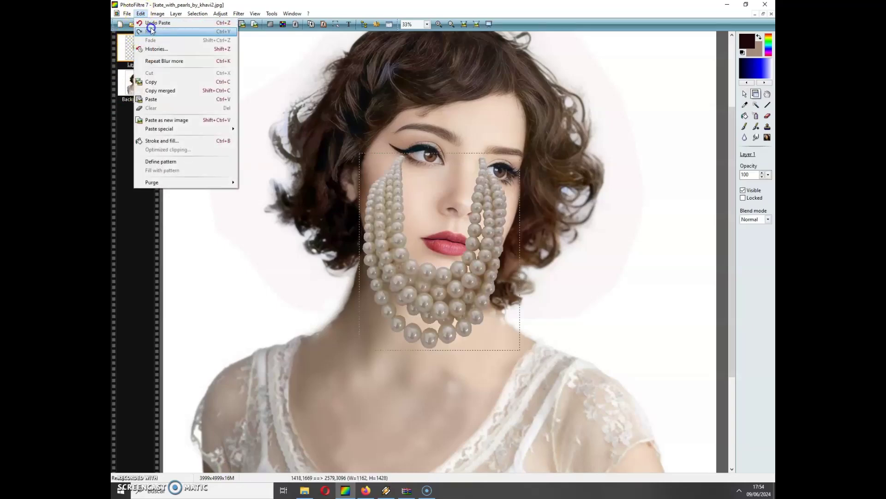
{"action": "left_click", "coordinate": [151, 24]}
{"action": "left_click", "coordinate": [755, 14]}
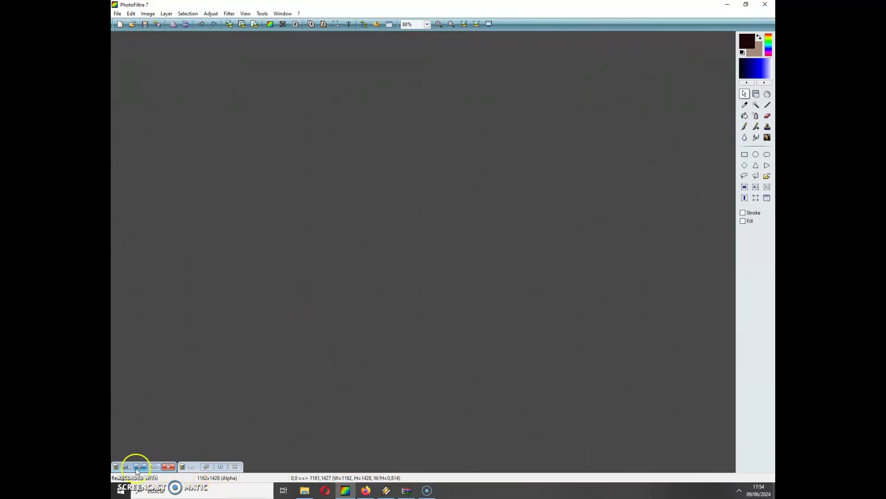
{"action": "left_click", "coordinate": [155, 467]}
{"action": "left_click", "coordinate": [158, 14]}
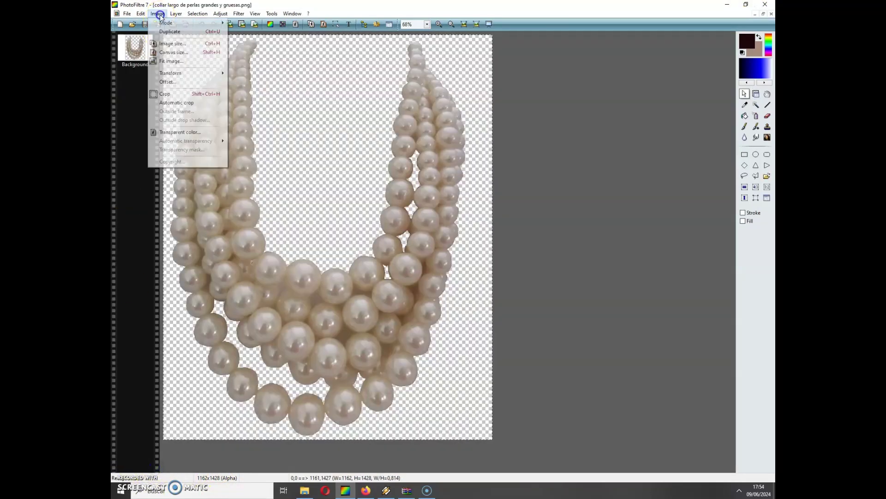
{"action": "left_click", "coordinate": [175, 43]}
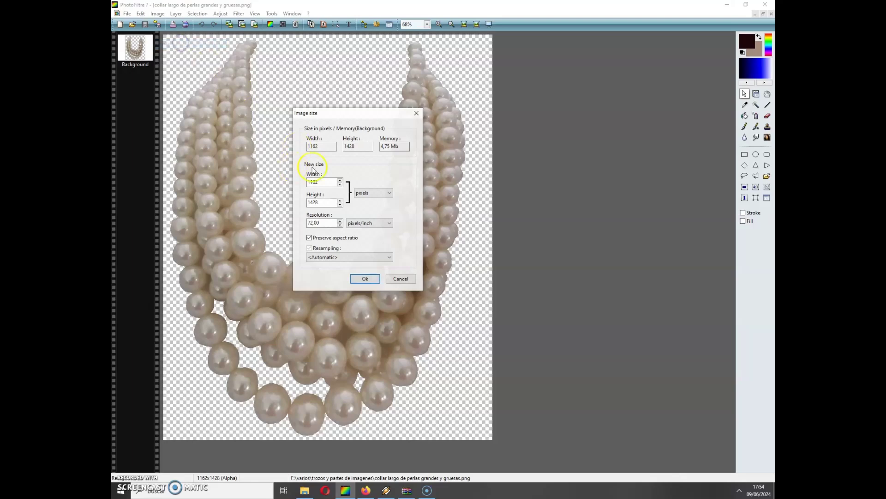
{"action": "double_click", "coordinate": [322, 182]}
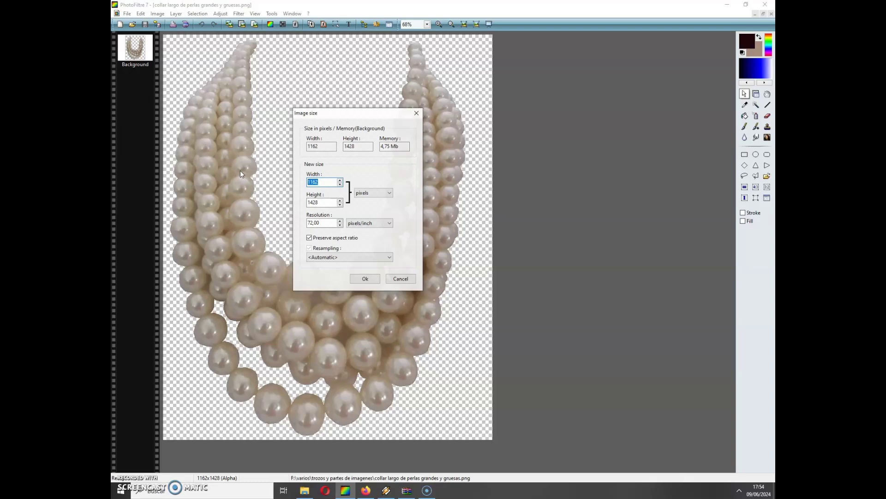
{"action": "type", "text": "3"}
{"action": "left_click", "coordinate": [401, 278]}
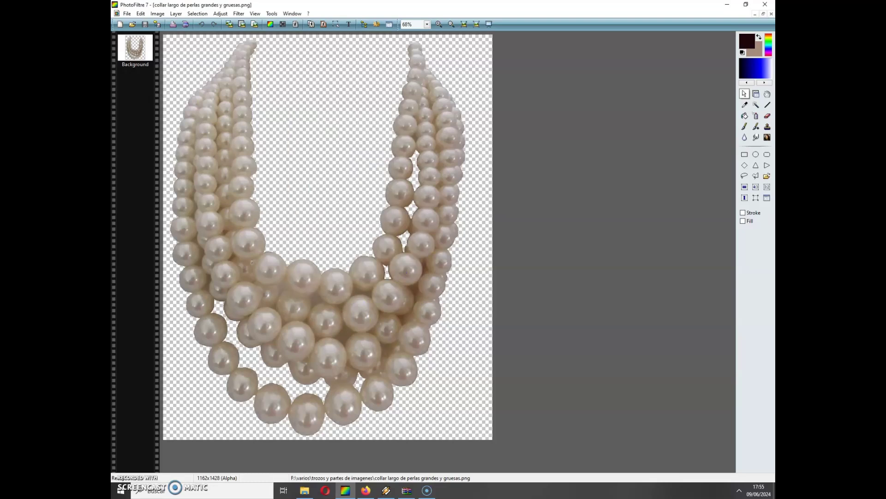
Enlarge the necklace image to a width of 2589 pixels, keeping the aspect ratio preserved.
{"action": "left_click", "coordinate": [157, 13]}
{"action": "left_click", "coordinate": [187, 43]}
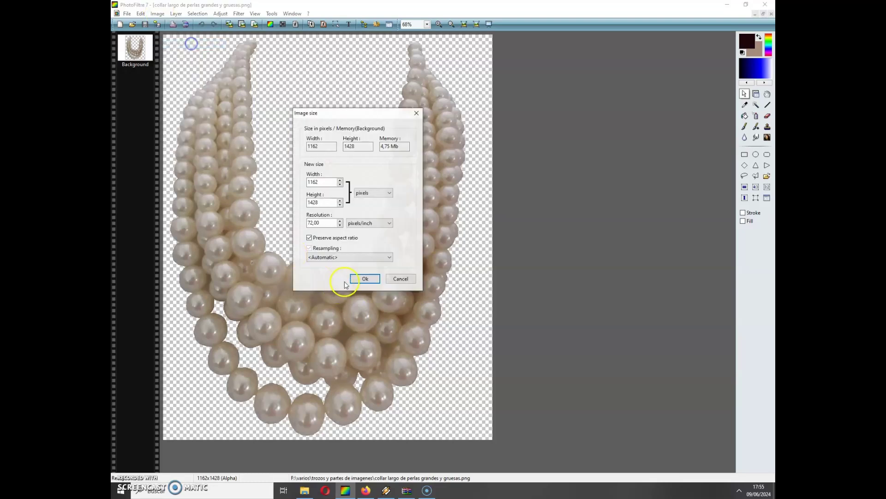
{"action": "type", "text": "2589"}
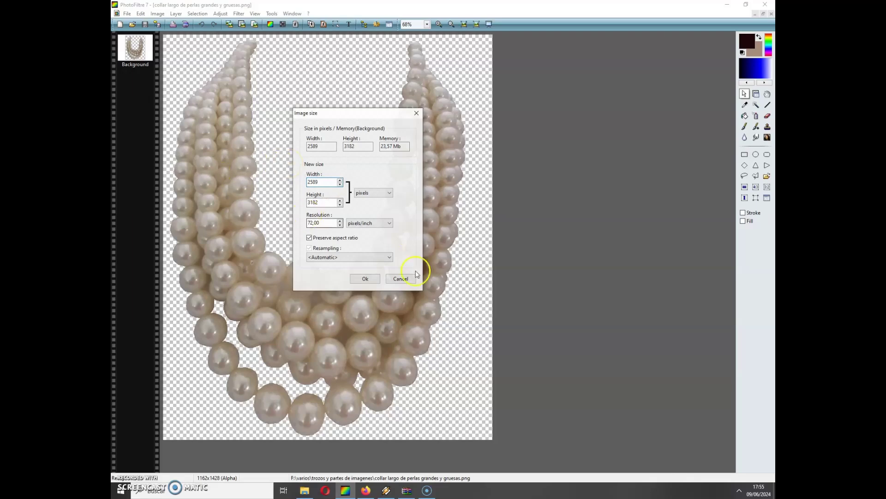
{"action": "left_click", "coordinate": [371, 275]}
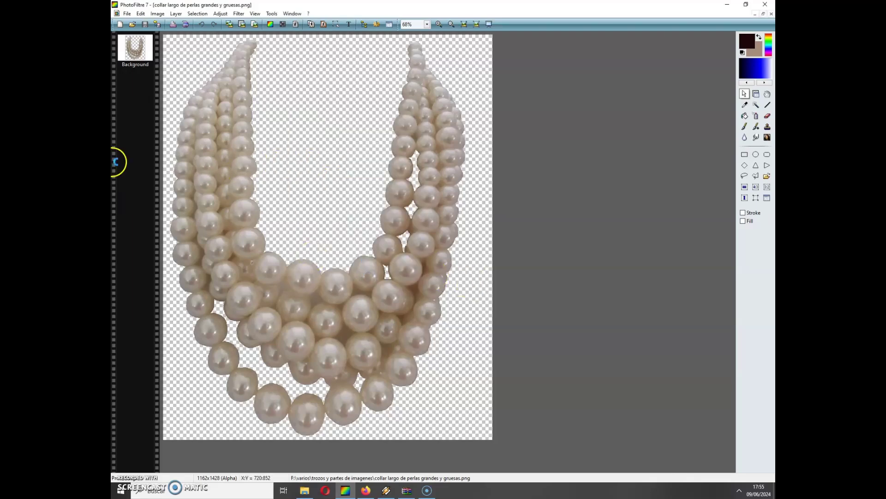
Select the whole enlarged necklace image for copying, with the program window maximized.
{"action": "double_click", "coordinate": [196, 6]}
{"action": "left_click", "coordinate": [198, 17]}
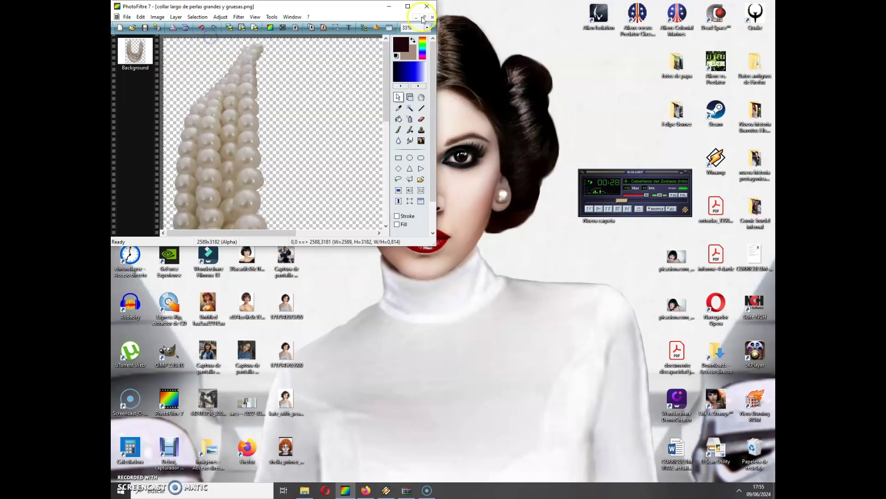
{"action": "left_click", "coordinate": [408, 6]}
{"action": "left_click", "coordinate": [141, 13]}
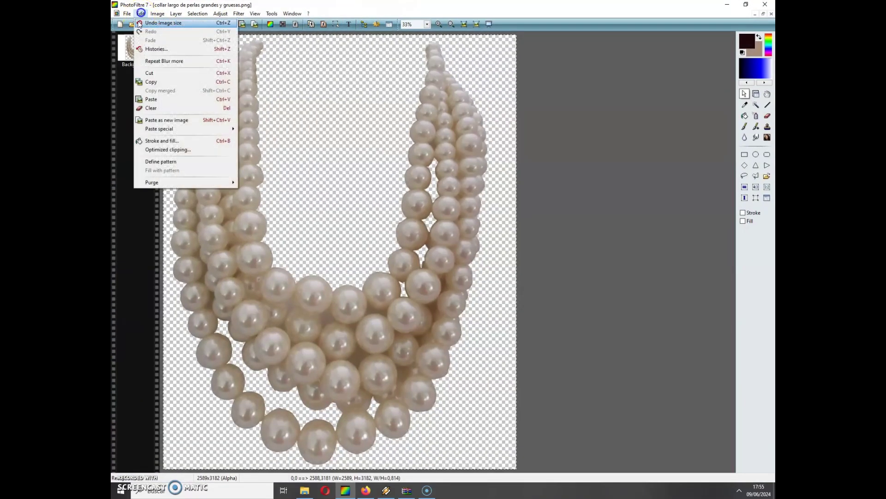
{"action": "left_click", "coordinate": [572, 94]}
Paste the enlarged necklace into the kate_with_pearls_by_khavi2.jpg portrait as a new layer and try positioning it around the neck.
{"action": "left_click", "coordinate": [755, 14]}
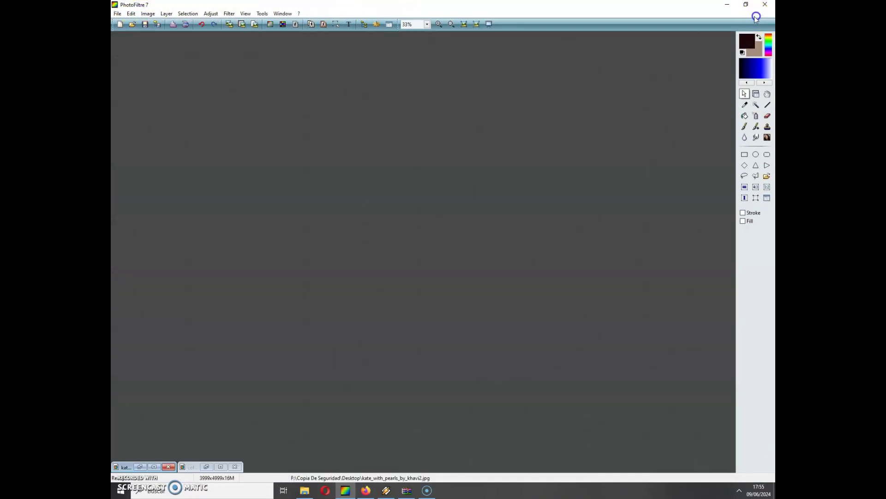
{"action": "left_click", "coordinate": [154, 467]}
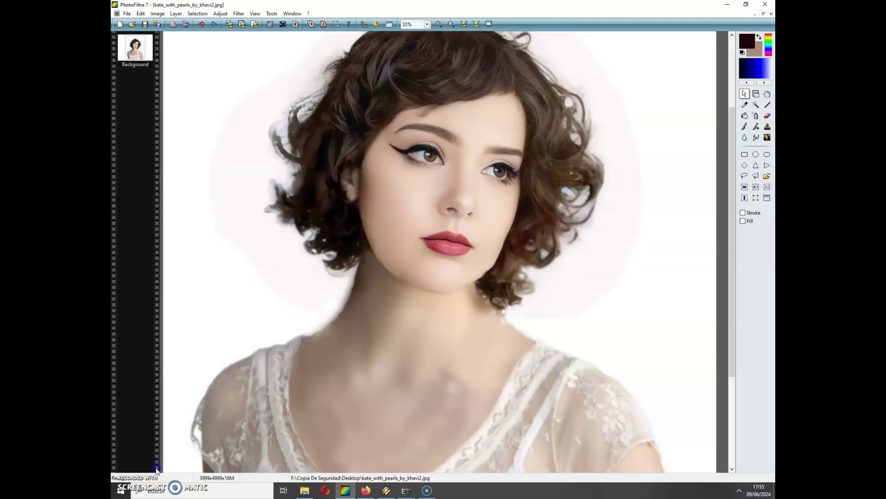
{"action": "left_click", "coordinate": [140, 13]}
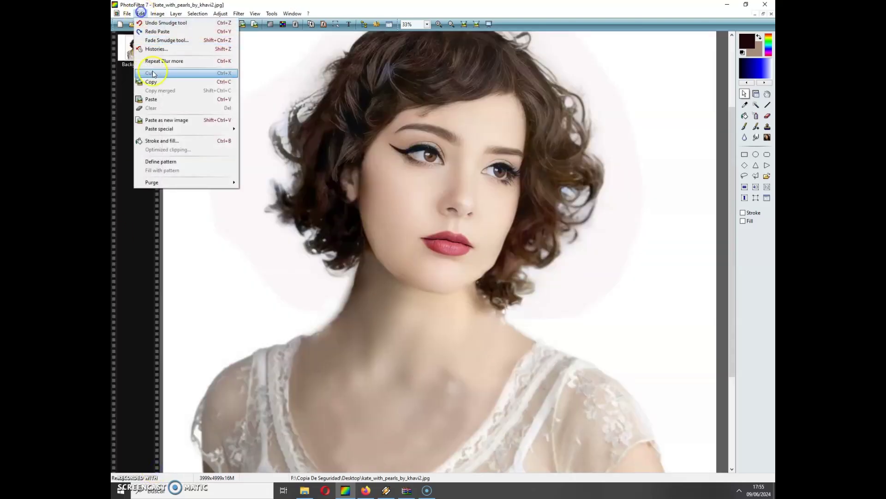
{"action": "left_click", "coordinate": [170, 100]}
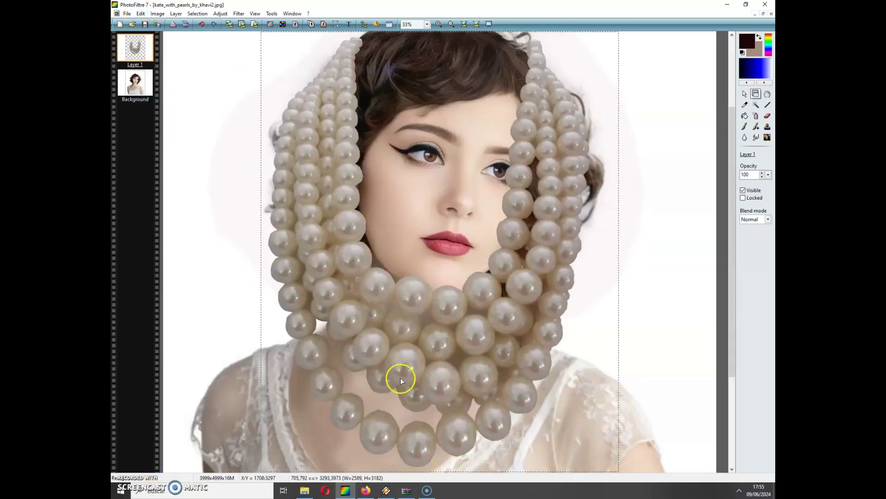
{"action": "left_click_drag", "start_coordinate": [411, 306], "coordinate": [415, 456]}
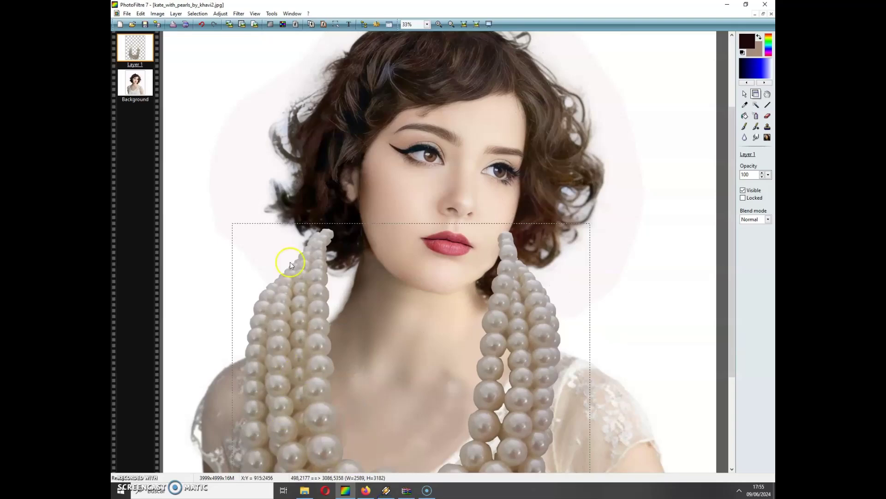
{"action": "left_click_drag", "start_coordinate": [290, 261], "coordinate": [321, 347]}
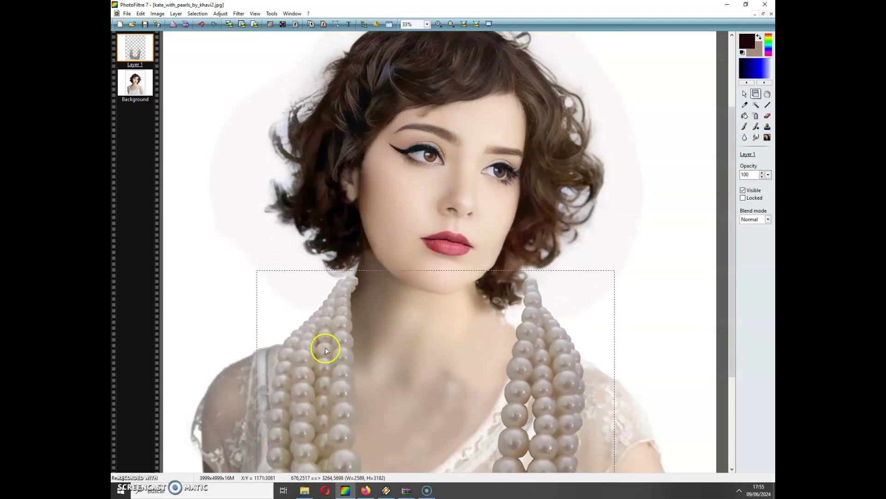
Delete the pasted necklace layer from the portrait and bring the separate necklace image back up.
{"action": "left_click", "coordinate": [176, 14]}
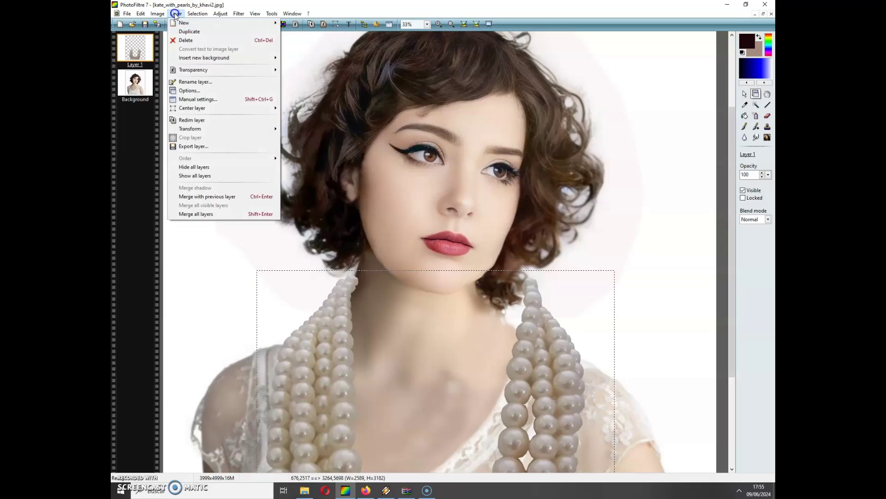
{"action": "left_click", "coordinate": [187, 40]}
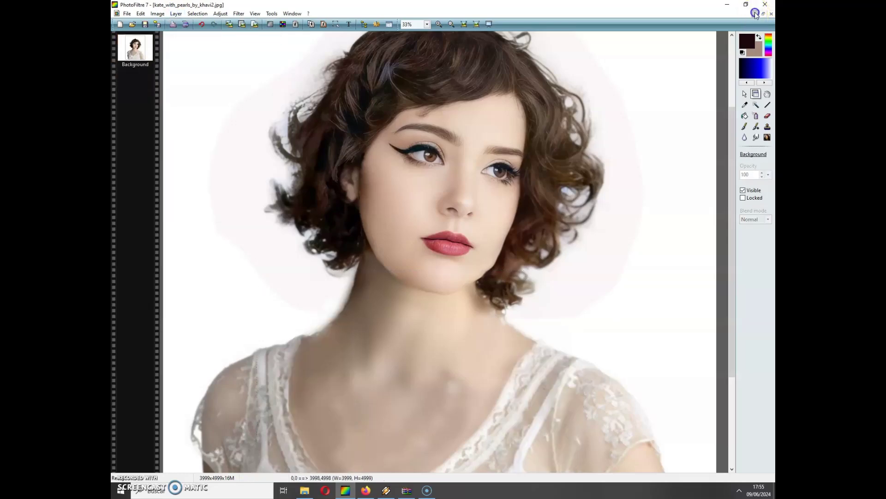
{"action": "left_click", "coordinate": [756, 13]}
{"action": "left_click", "coordinate": [221, 466]}
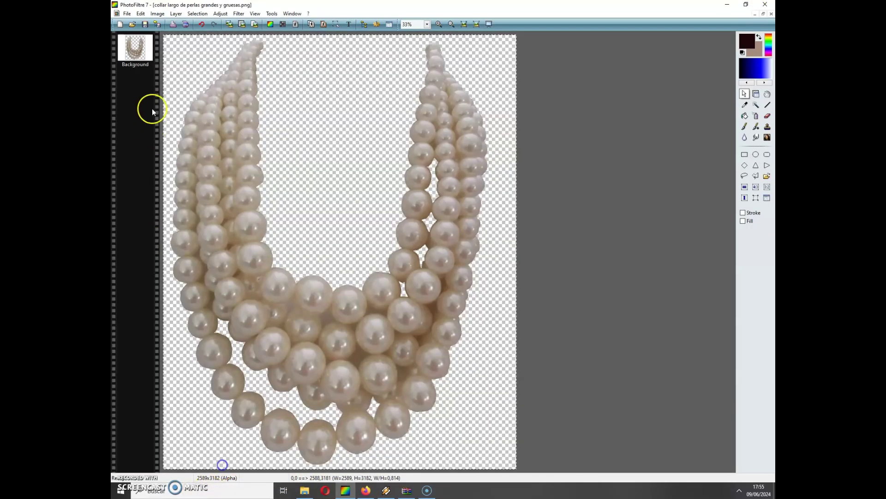
Resize the necklace image to a width of 2000 pixels with the aspect ratio preserved.
{"action": "left_click", "coordinate": [158, 13]}
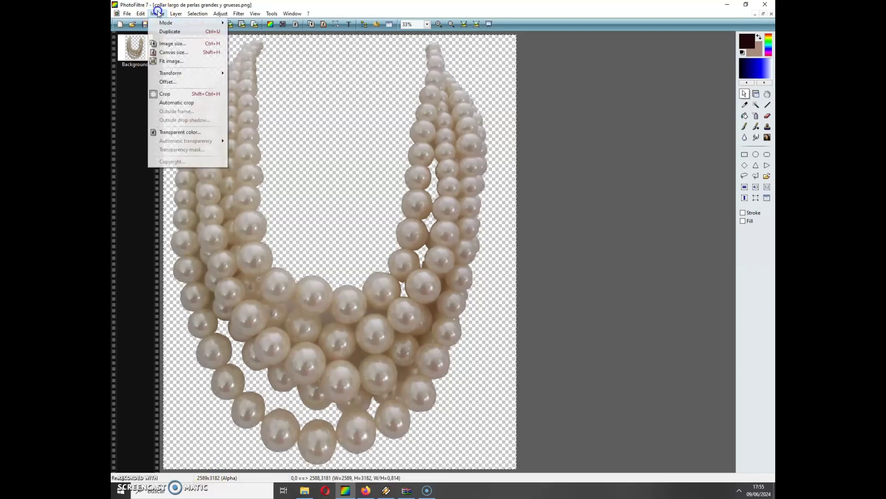
{"action": "left_click", "coordinate": [184, 43]}
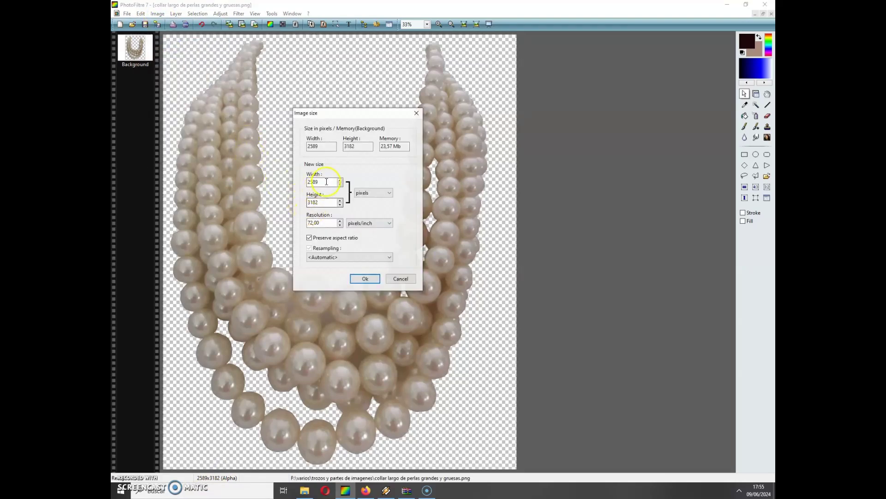
{"action": "double_click", "coordinate": [310, 181]}
{"action": "type", "text": "2000"}
{"action": "key", "text": "Return"}
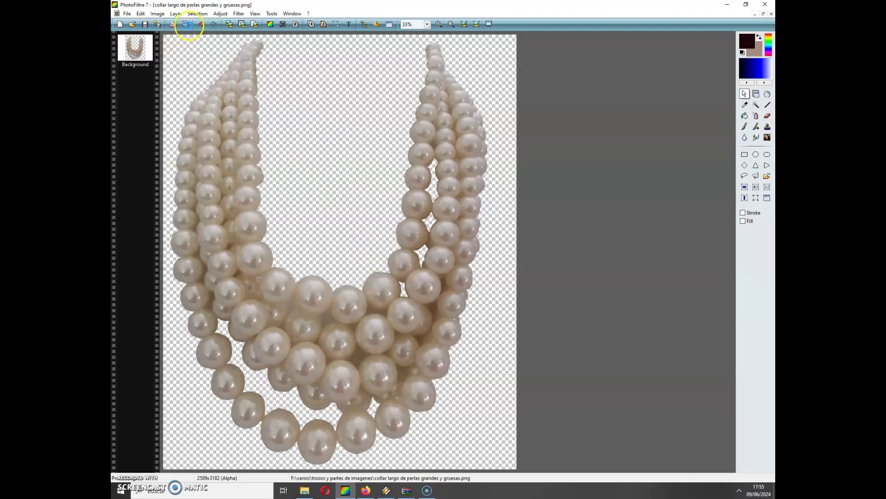
Select the whole resized necklace image and copy it.
{"action": "left_click", "coordinate": [197, 14]}
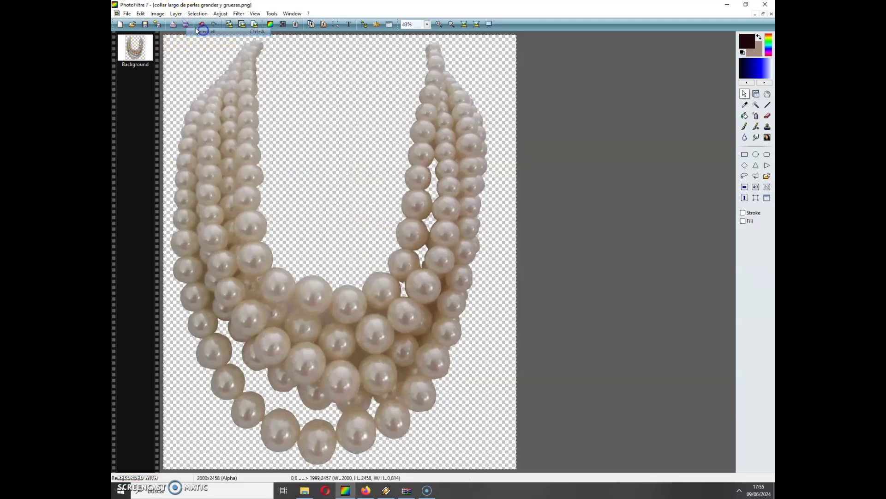
{"action": "left_click", "coordinate": [141, 14]}
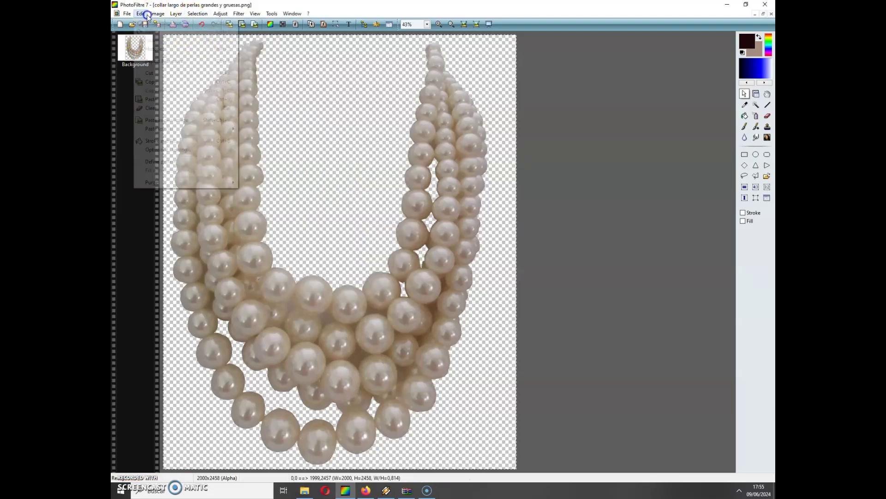
{"action": "left_click", "coordinate": [163, 83]}
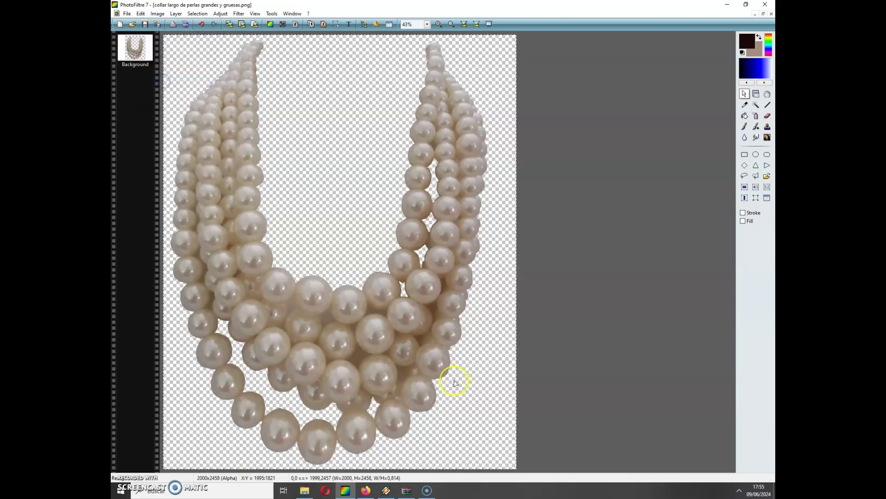
Switch to the portrait kate_with_pearls_by_khavi2.jpg and paste the resized necklace as a new layer.
{"action": "left_click", "coordinate": [754, 15]}
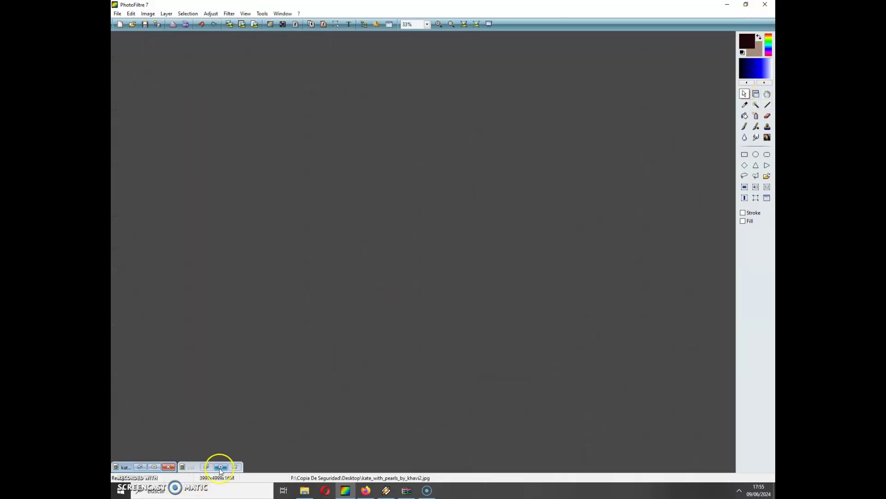
{"action": "left_click", "coordinate": [155, 467]}
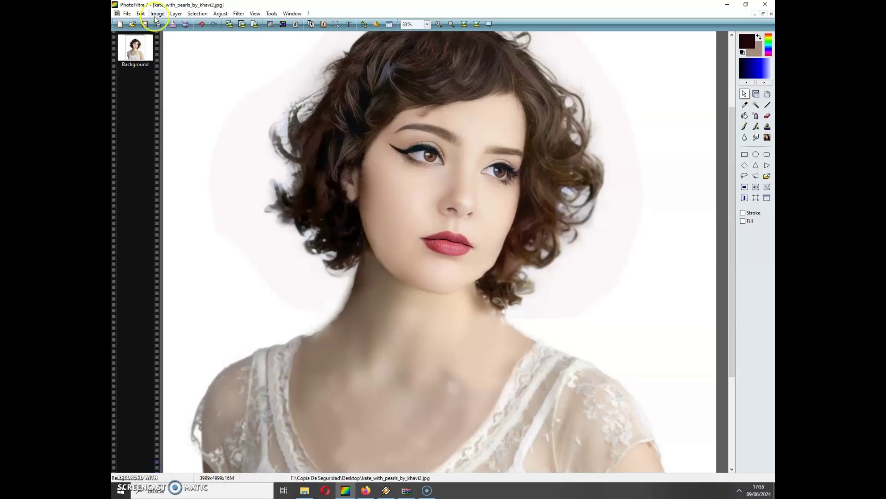
{"action": "left_click", "coordinate": [140, 13]}
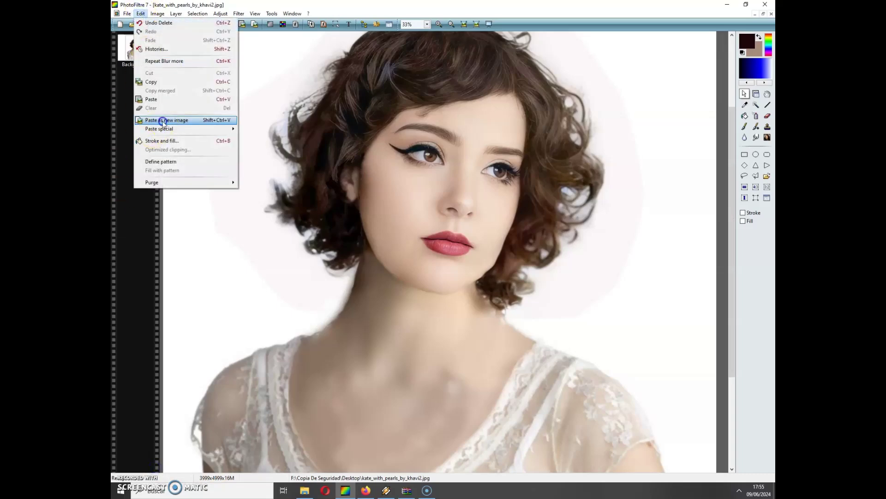
{"action": "left_click", "coordinate": [162, 102]}
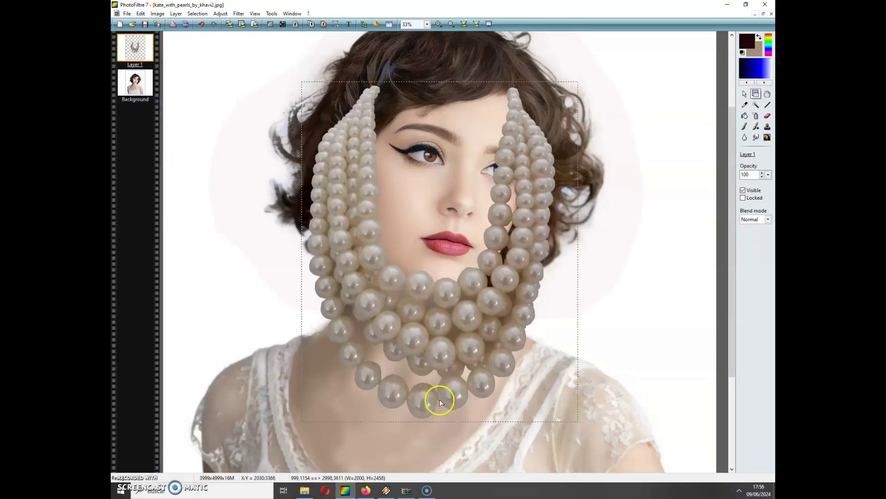
Move the necklace layer down onto the chest so its upper ends meet the sides of the woman's neck below the hair.
{"action": "left_click_drag", "start_coordinate": [416, 347], "coordinate": [393, 496]}
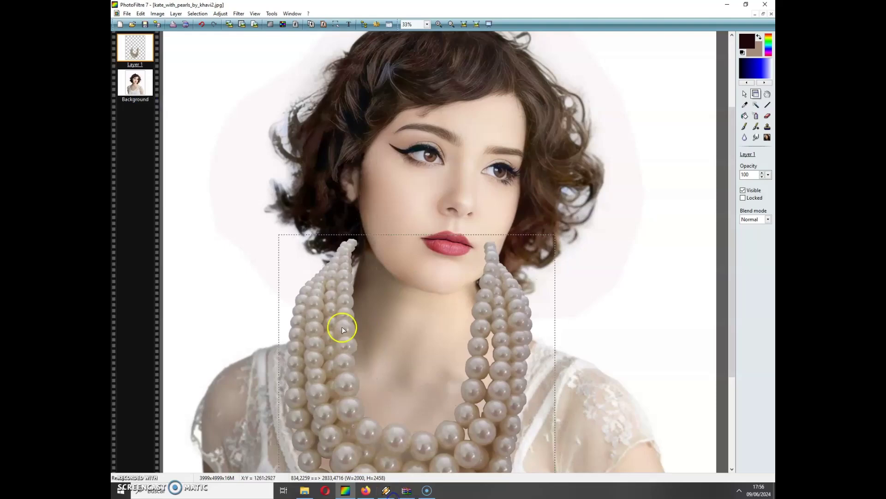
{"action": "mouse_move", "coordinate": [330, 296]}
{"action": "left_mouse_down"}
{"action": "mouse_move", "coordinate": [334, 354]}
{"action": "mouse_move", "coordinate": [326, 313]}
{"action": "left_mouse_up"}
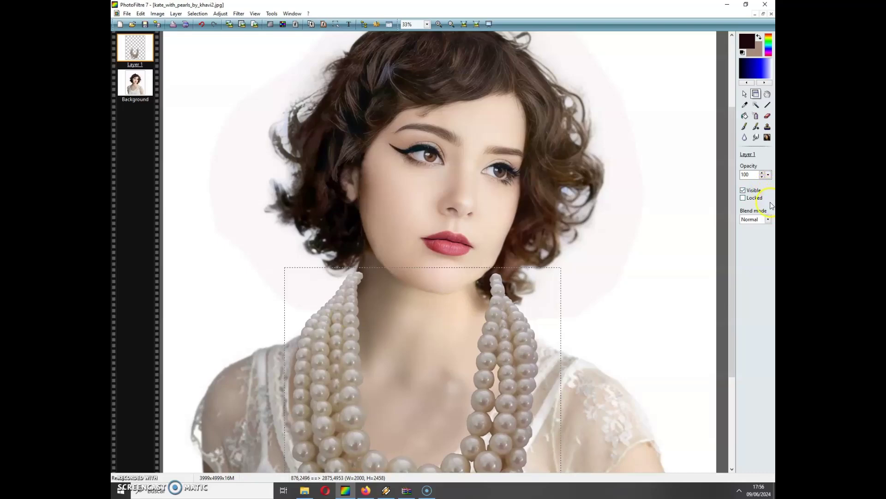
{"action": "left_click_drag", "start_coordinate": [735, 222], "coordinate": [745, 271]}
{"action": "left_click", "coordinate": [326, 227]}
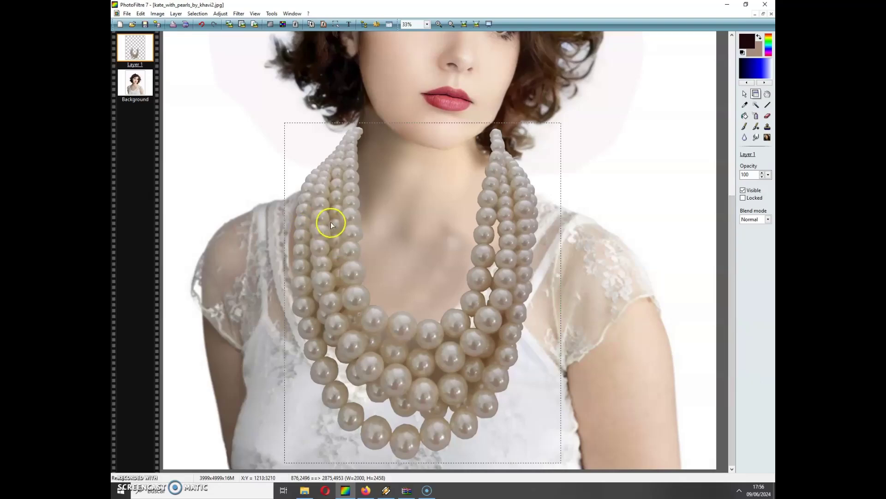
{"action": "left_click_drag", "start_coordinate": [331, 220], "coordinate": [330, 221]}
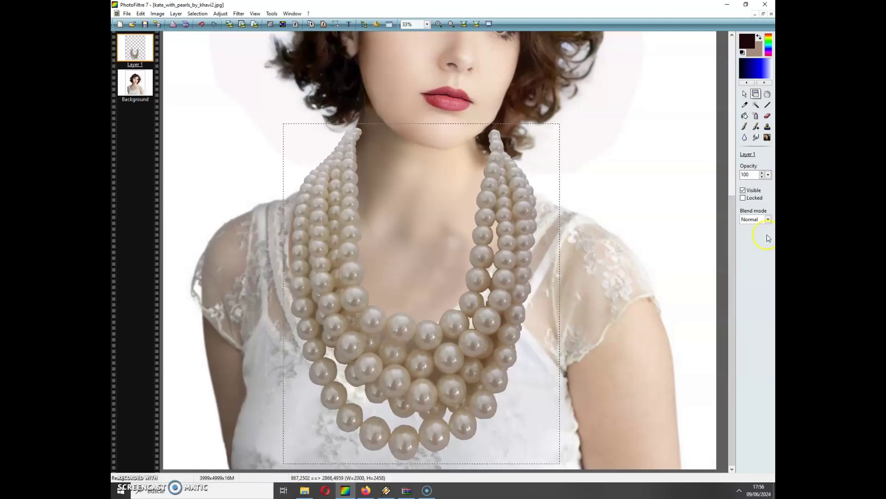
Adjust the necklace layer to gamma 1.20, contrast 44% and brightness -5%.
{"action": "left_click", "coordinate": [195, 14]}
{"action": "left_click", "coordinate": [232, 23]}
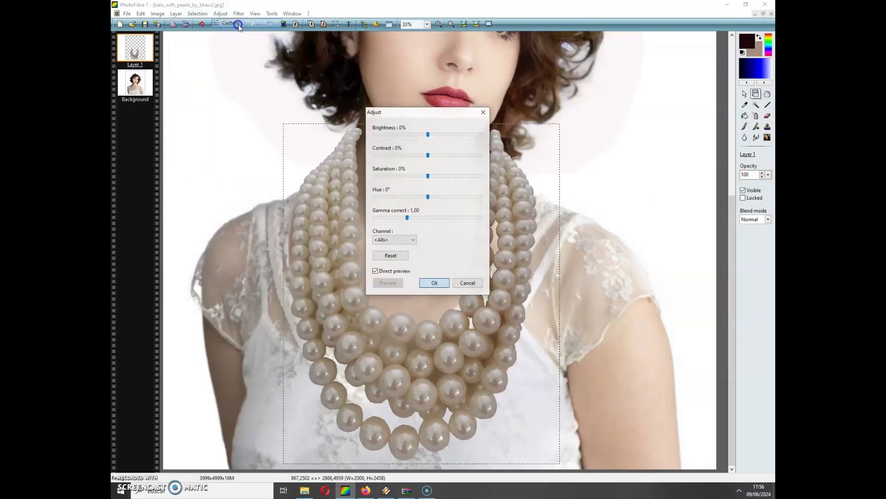
{"action": "left_click_drag", "start_coordinate": [409, 222], "coordinate": [415, 220]}
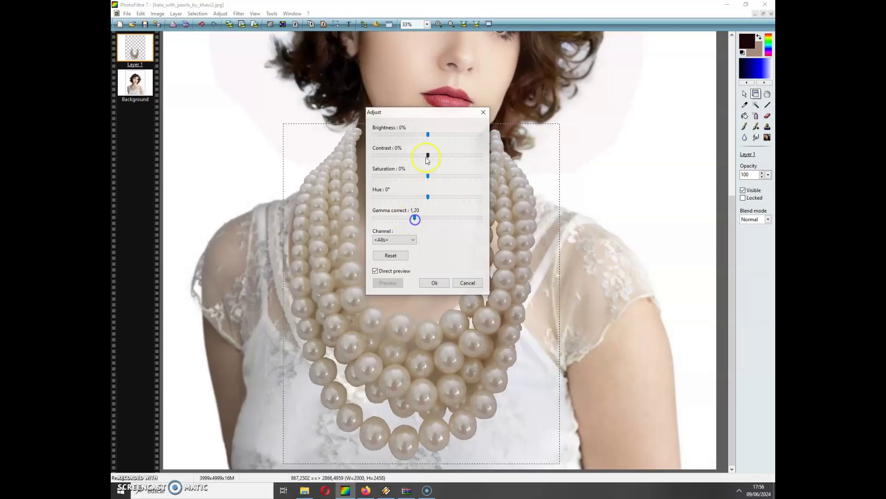
{"action": "left_click_drag", "start_coordinate": [428, 156], "coordinate": [450, 157]}
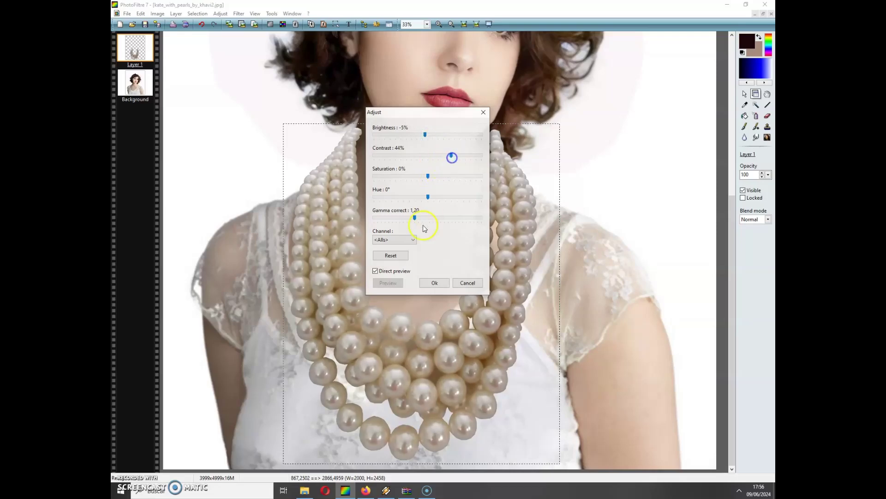
{"action": "left_click", "coordinate": [434, 282]}
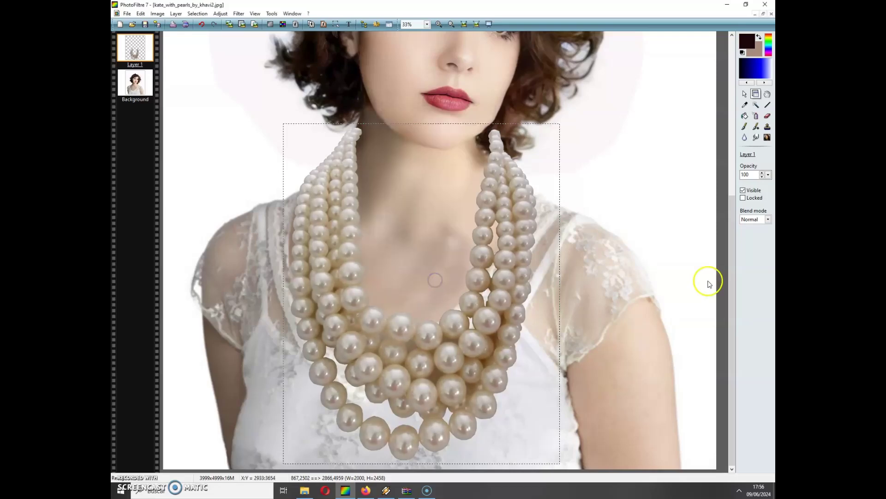
Lasso and delete the necklace's end overlapping the curls on one side, and trim the opposite end where it meets the neck.
{"action": "left_click", "coordinate": [745, 94]}
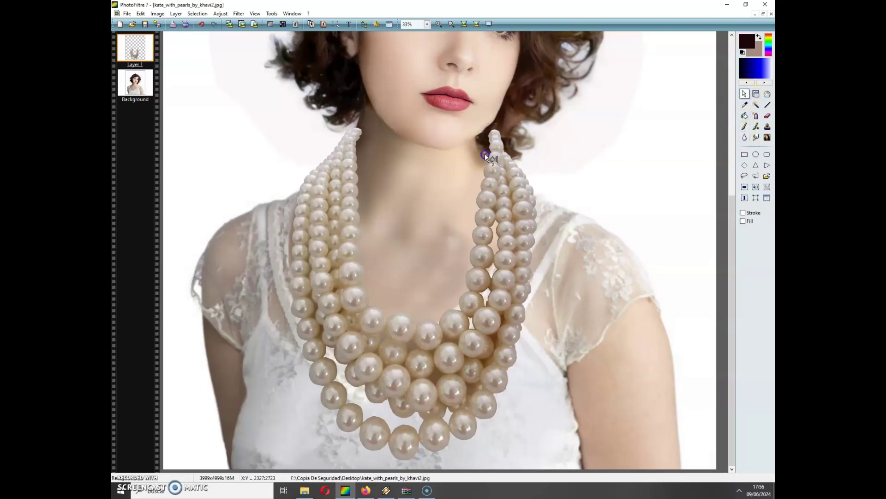
{"action": "mouse_move", "coordinate": [485, 154]}
{"action": "left_mouse_down"}
{"action": "mouse_move", "coordinate": [505, 153]}
{"action": "mouse_move", "coordinate": [515, 131]}
{"action": "mouse_move", "coordinate": [478, 149]}
{"action": "left_mouse_up"}
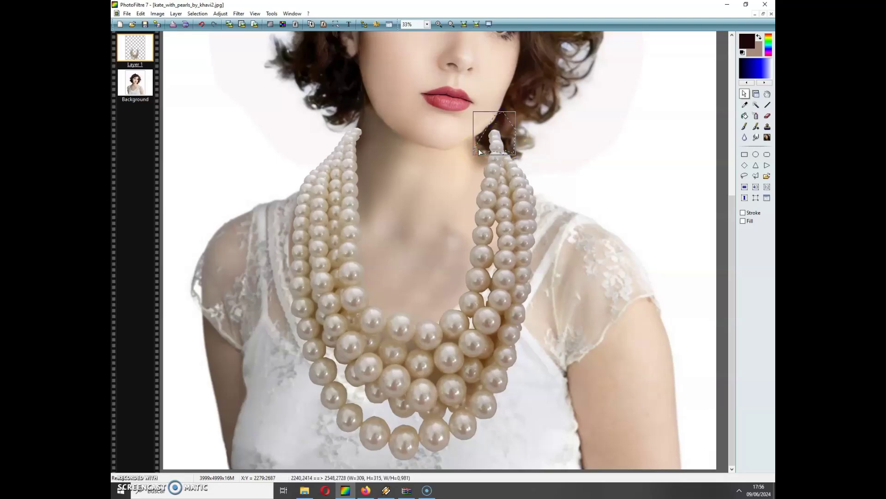
{"action": "key", "text": "Delete"}
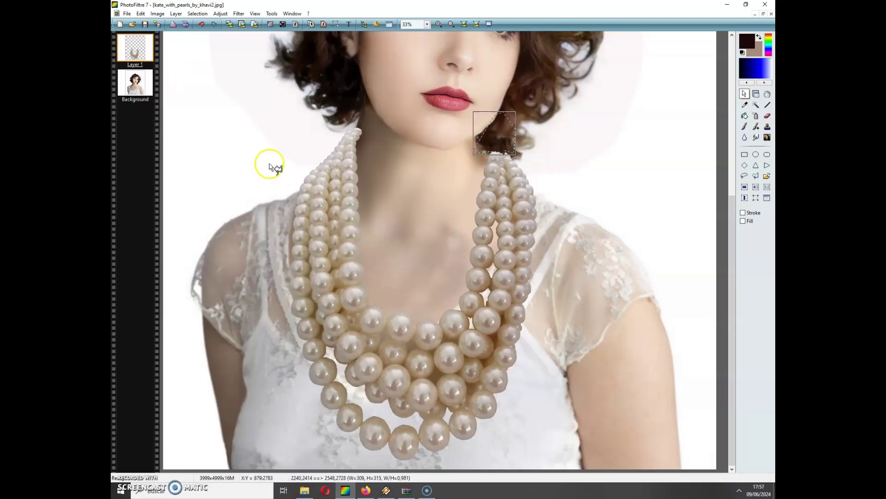
{"action": "mouse_move", "coordinate": [359, 151]}
{"action": "left_mouse_down"}
{"action": "mouse_move", "coordinate": [349, 123]}
{"action": "mouse_move", "coordinate": [360, 118]}
{"action": "mouse_move", "coordinate": [375, 147]}
{"action": "left_mouse_up"}
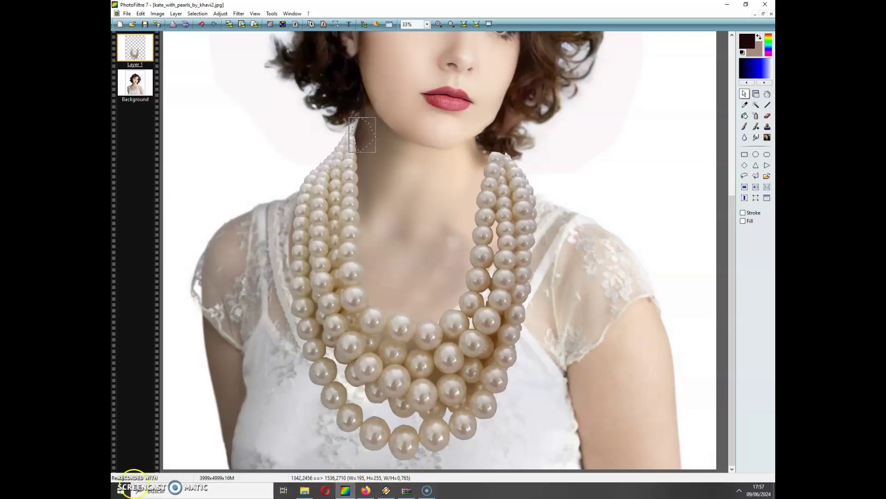
{"action": "left_click", "coordinate": [305, 490]}
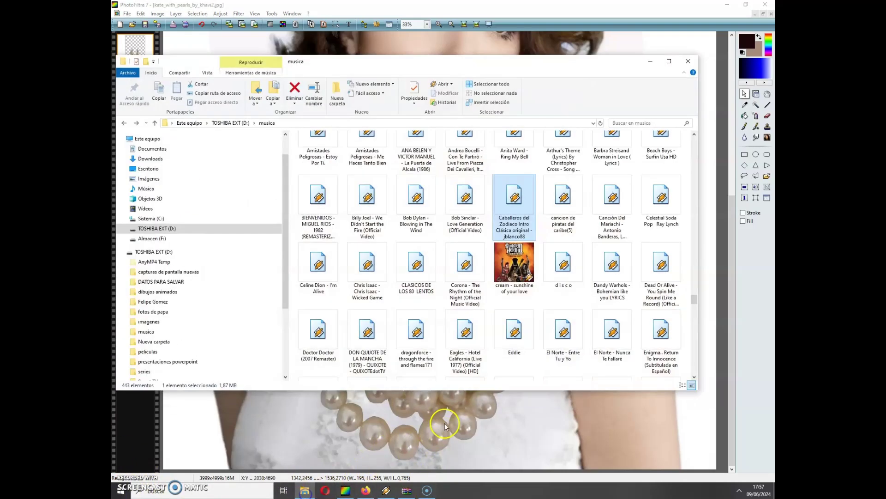
{"action": "left_click", "coordinate": [415, 268]}
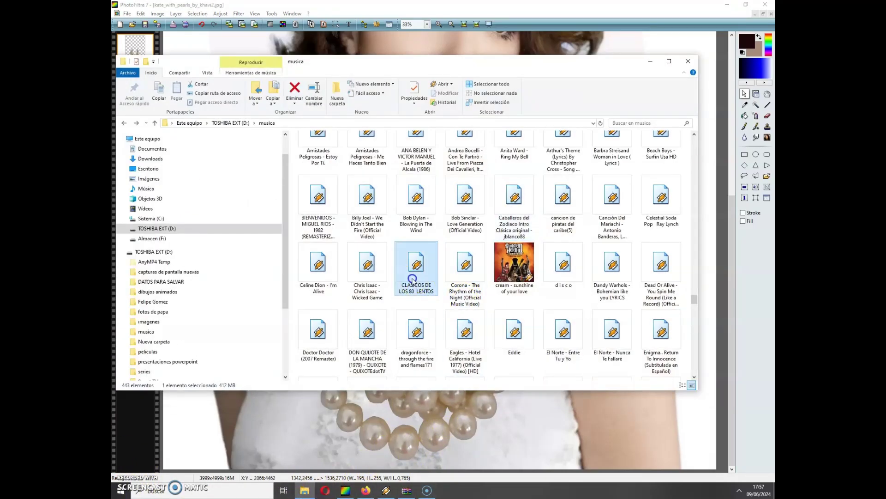
{"action": "left_click", "coordinate": [650, 61]}
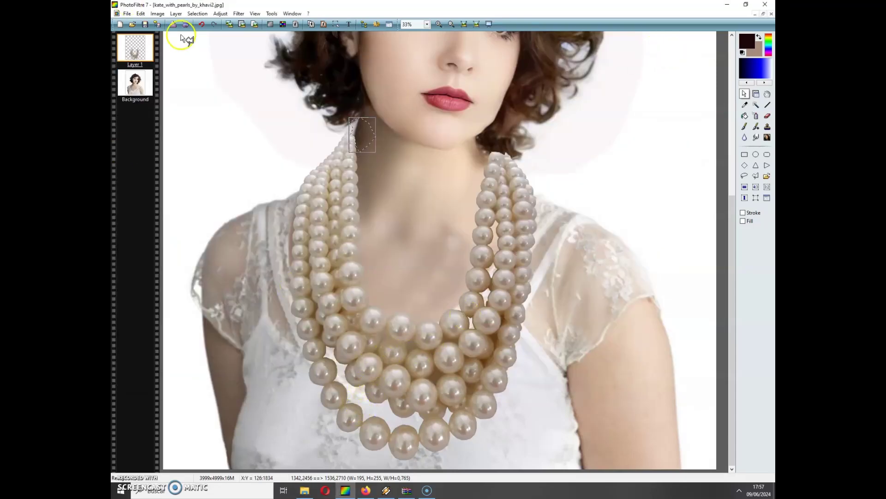
Hide the selection left on the portrait and switch to the necklace image collar largo de perlas grandes y gruesas.png.
{"action": "left_click", "coordinate": [198, 14]}
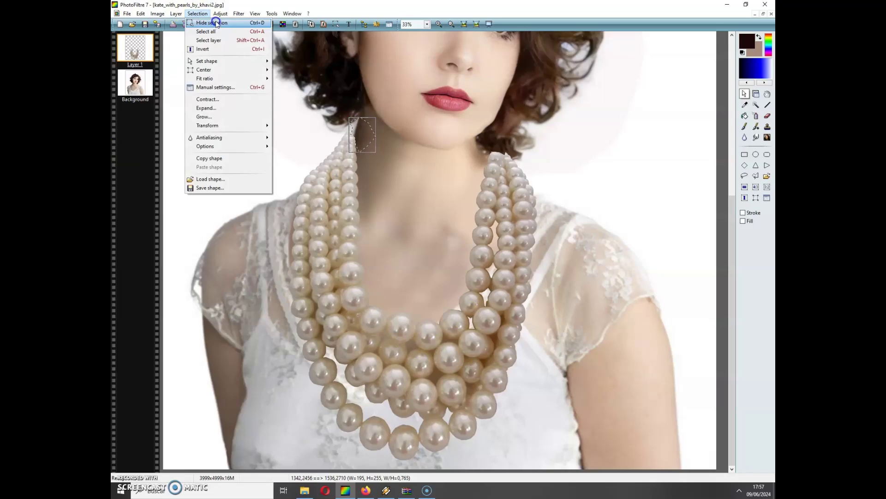
{"action": "left_click", "coordinate": [218, 23]}
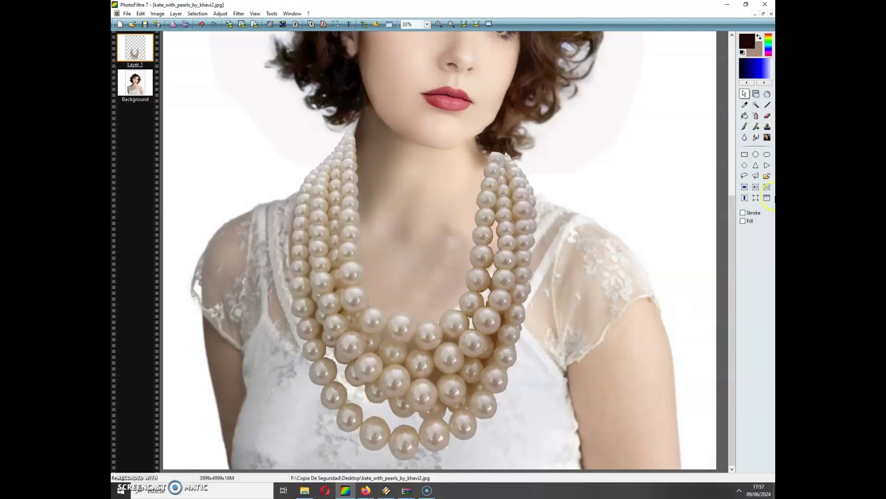
{"action": "left_click", "coordinate": [755, 15]}
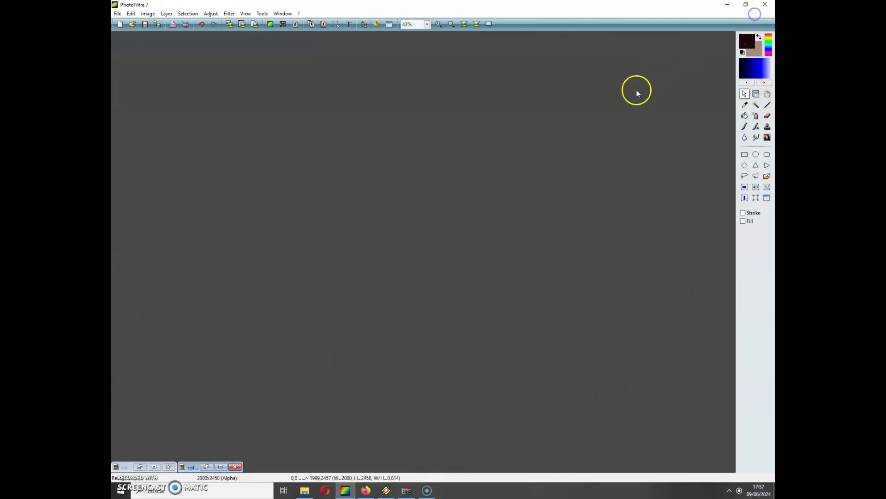
{"action": "left_click", "coordinate": [220, 466]}
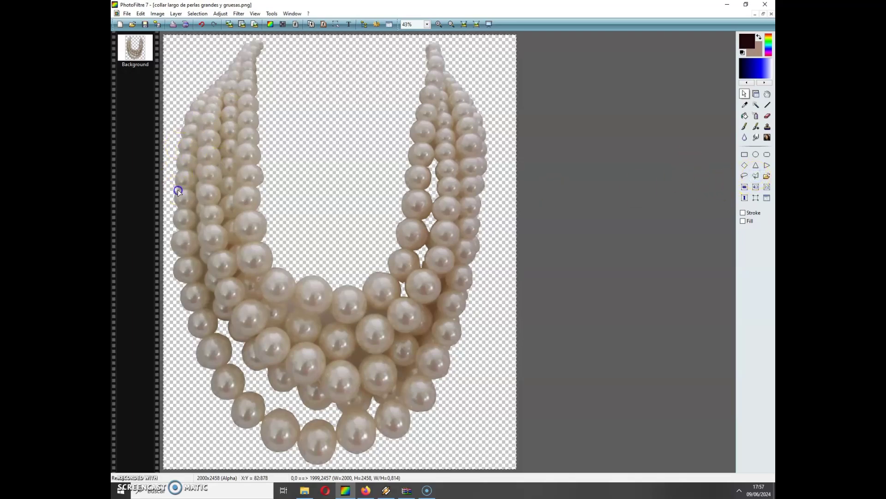
Replace the current selection with a lasso around the necklace's inner strands, leaving out the upper ends and most of the lowest strand.
{"action": "left_click", "coordinate": [204, 14]}
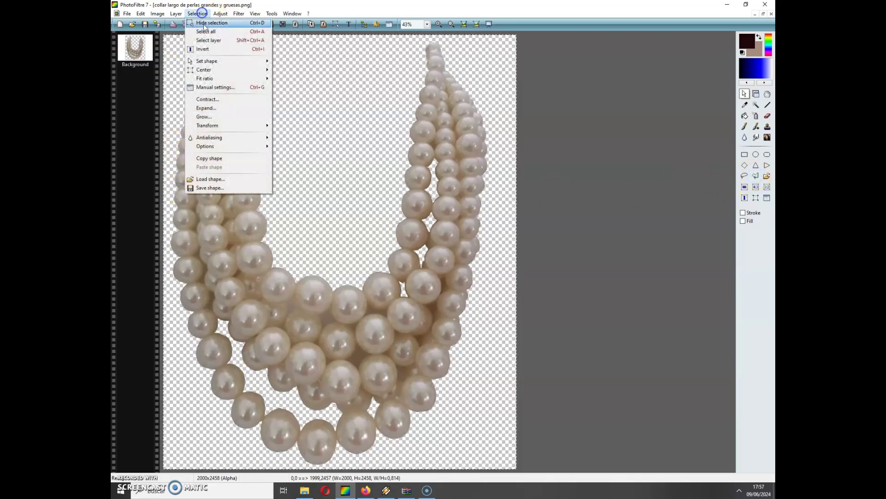
{"action": "left_click", "coordinate": [206, 24]}
{"action": "left_click_drag", "start_coordinate": [193, 195], "coordinate": [197, 181]}
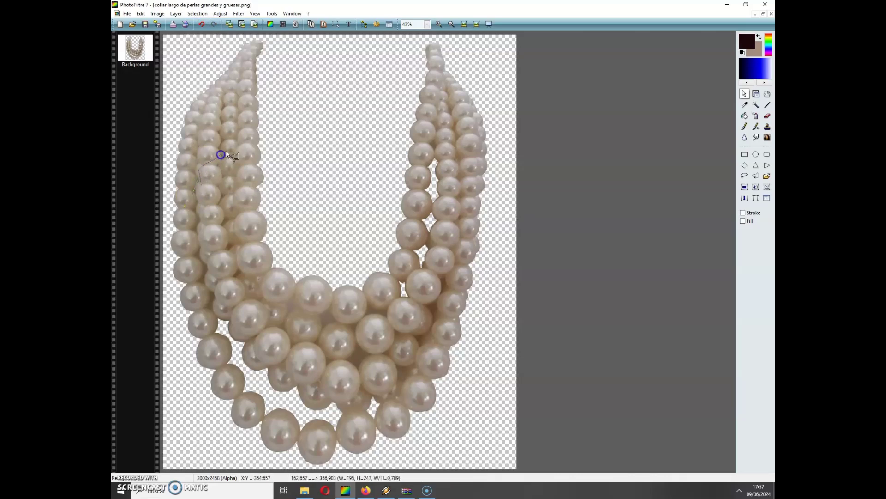
{"action": "mouse_move", "coordinate": [242, 128]}
{"action": "left_mouse_down"}
{"action": "mouse_move", "coordinate": [306, 150]}
{"action": "mouse_move", "coordinate": [383, 138]}
{"action": "mouse_move", "coordinate": [451, 142]}
{"action": "mouse_move", "coordinate": [474, 168]}
{"action": "mouse_move", "coordinate": [500, 228]}
{"action": "mouse_move", "coordinate": [502, 305]}
{"action": "mouse_move", "coordinate": [464, 402]}
{"action": "mouse_move", "coordinate": [441, 425]}
{"action": "left_mouse_up"}
{"action": "mouse_move", "coordinate": [329, 410]}
{"action": "left_mouse_down"}
{"action": "mouse_move", "coordinate": [266, 386]}
{"action": "mouse_move", "coordinate": [192, 315]}
{"action": "mouse_move", "coordinate": [173, 254]}
{"action": "mouse_move", "coordinate": [168, 185]}
{"action": "left_mouse_up"}
{"action": "left_click", "coordinate": [138, 69]}
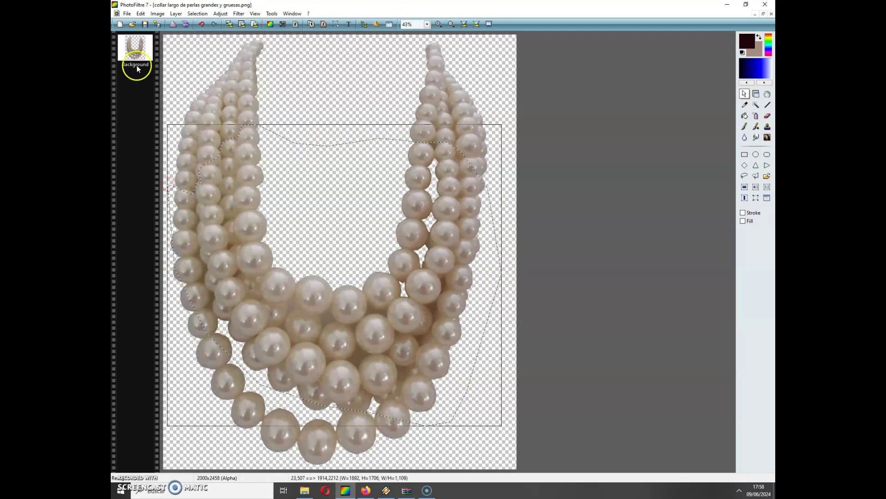
Copy the lassoed inner strands and paste them as a new image.
{"action": "left_click", "coordinate": [141, 14]}
{"action": "left_click", "coordinate": [163, 82]}
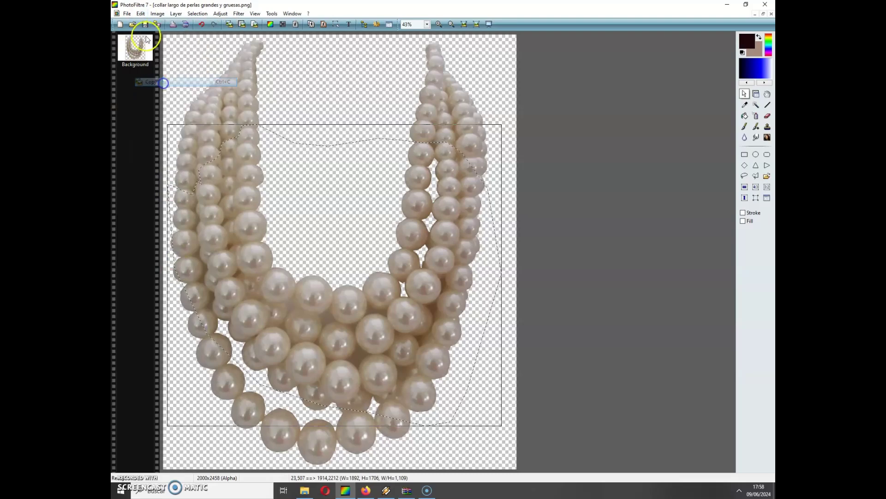
{"action": "left_click", "coordinate": [141, 14]}
{"action": "left_click", "coordinate": [153, 120]}
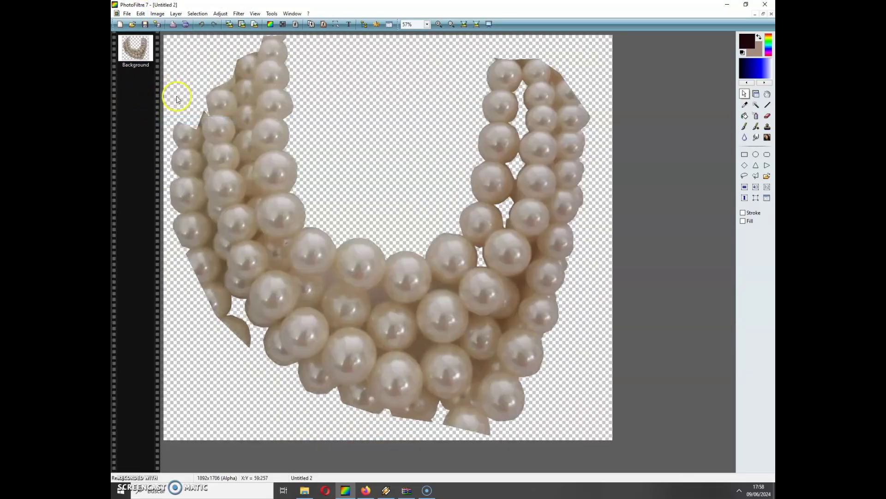
Resize the new strand image to 1525 x 1375 pixels with the aspect ratio preserved.
{"action": "left_click", "coordinate": [157, 14]}
{"action": "left_click", "coordinate": [172, 45]}
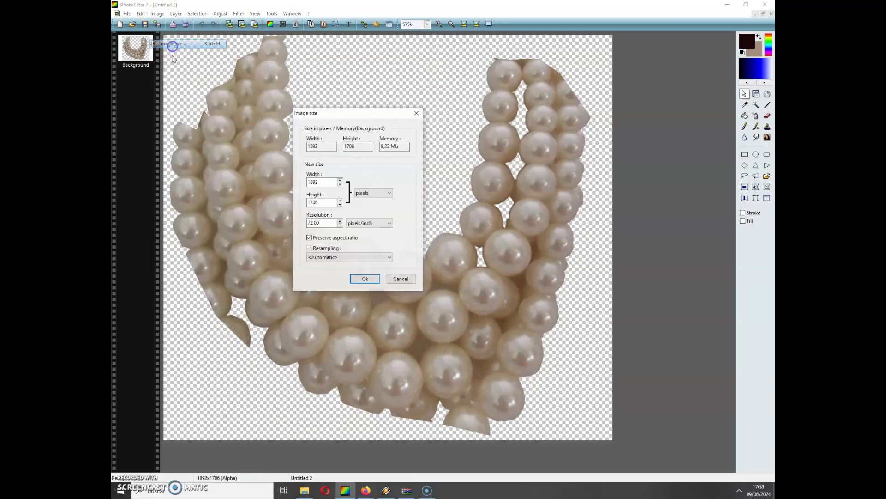
{"action": "left_click", "coordinate": [324, 184]}
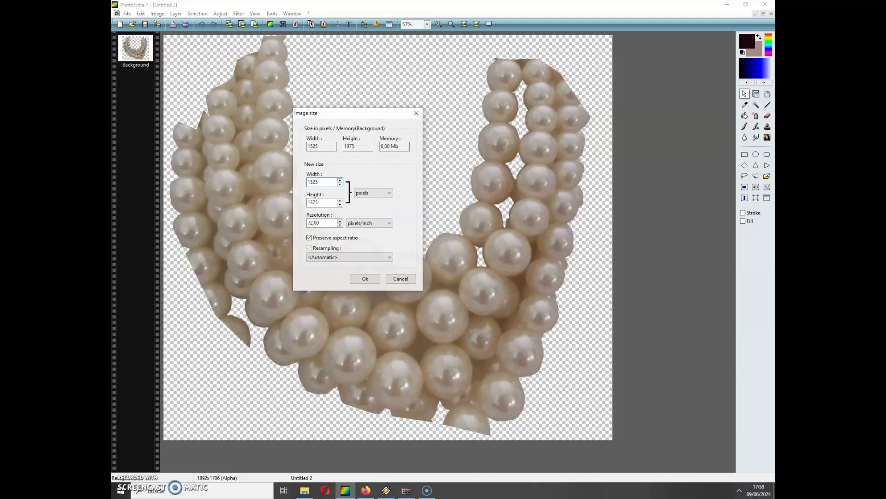
{"action": "key", "text": "Return"}
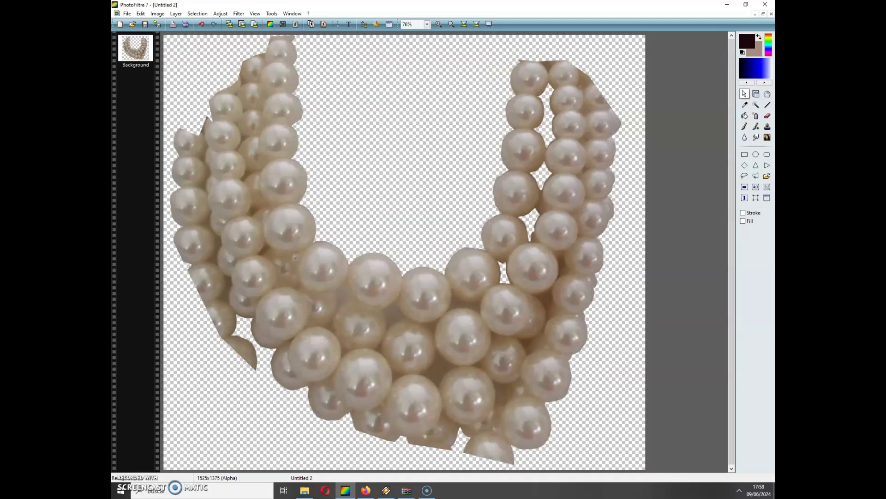
Copy the whole resized strand image and paste it as a new layer into the portrait kate_with_pearls_by_khavi2.jpg.
{"action": "left_click", "coordinate": [197, 14]}
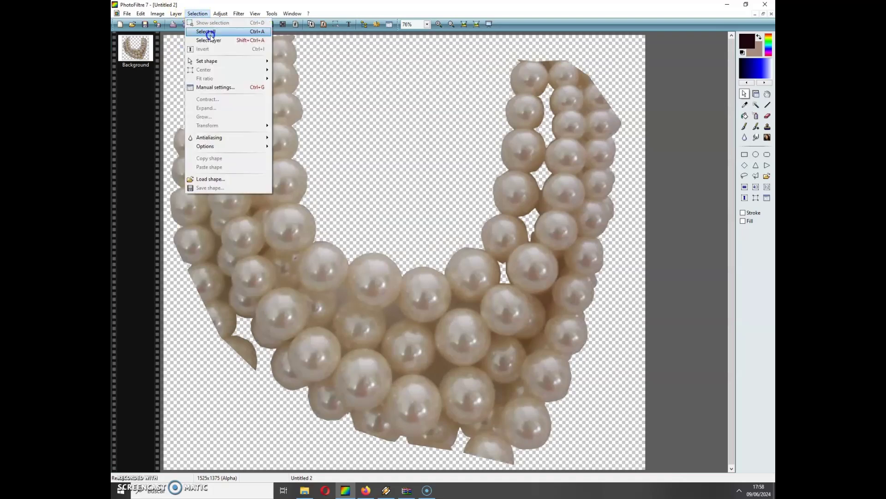
{"action": "left_click", "coordinate": [206, 31]}
{"action": "left_click", "coordinate": [141, 13]}
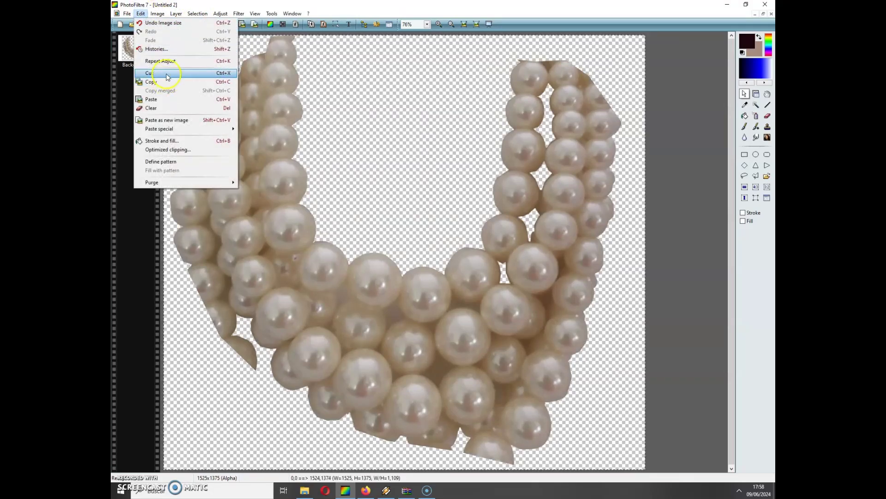
{"action": "left_click", "coordinate": [168, 84]}
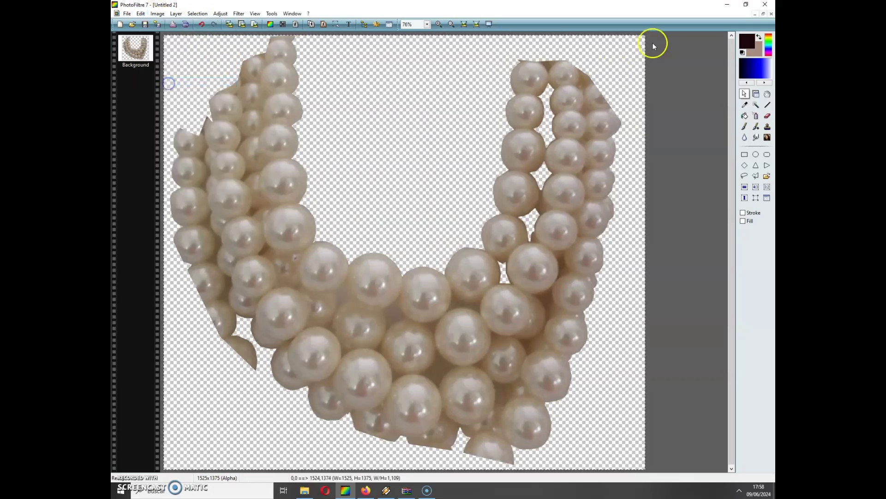
{"action": "left_click", "coordinate": [756, 14]}
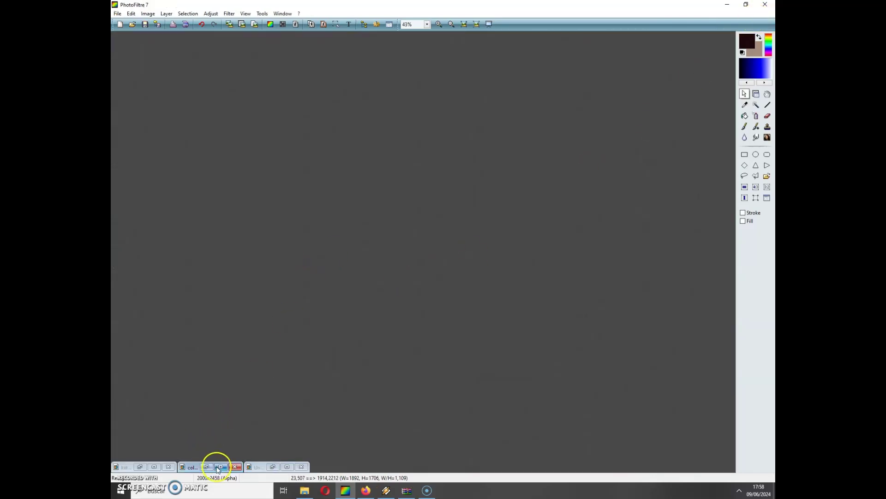
{"action": "left_click", "coordinate": [154, 467]}
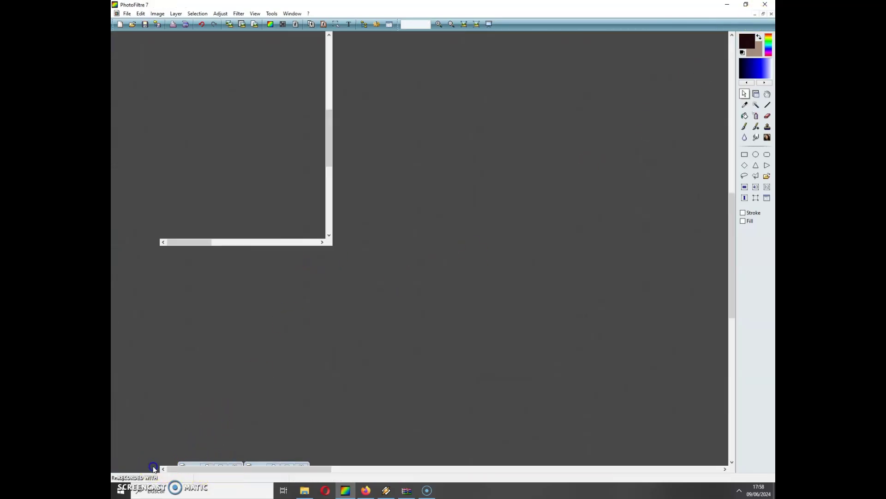
{"action": "left_click", "coordinate": [141, 13]}
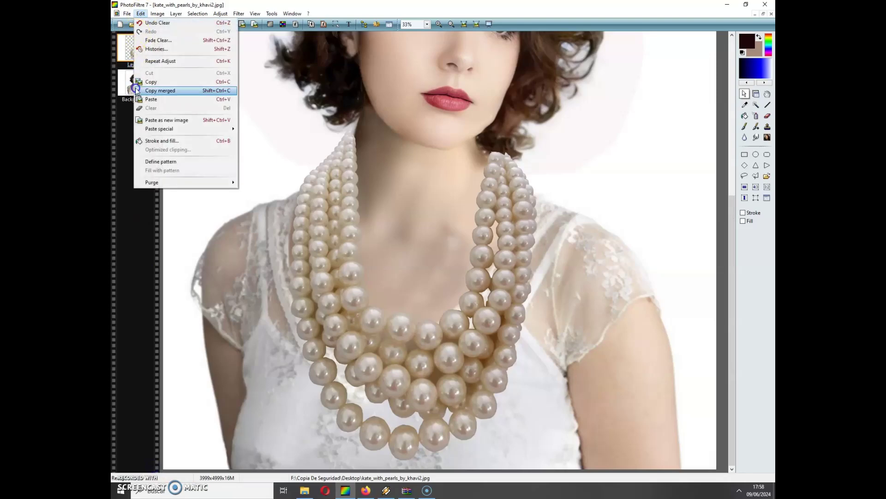
{"action": "left_click", "coordinate": [148, 101]}
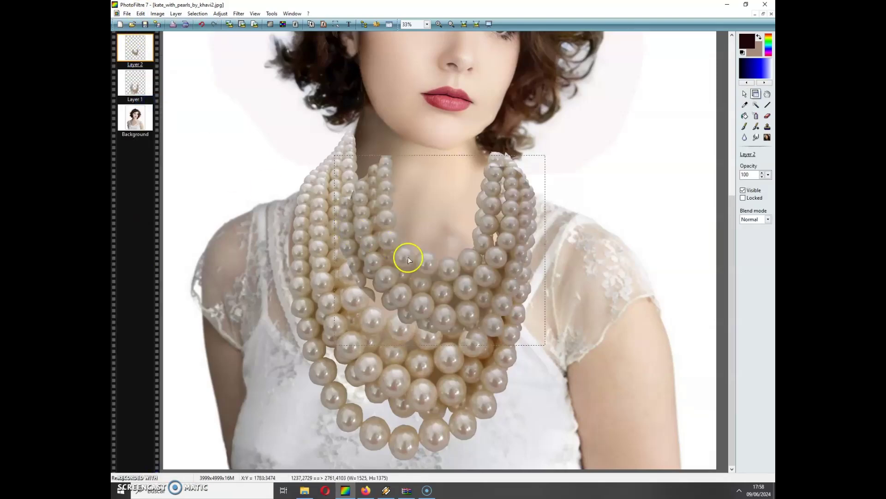
Place the smaller strand layer beneath the main necklace layer and center its strands inside the necklace opening on the chest.
{"action": "left_click_drag", "start_coordinate": [470, 307], "coordinate": [451, 323]}
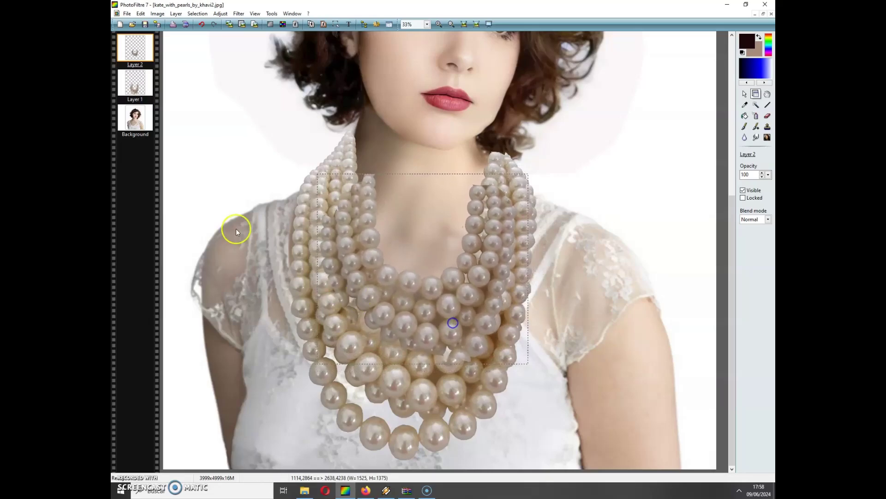
{"action": "left_click", "coordinate": [131, 83]}
{"action": "left_click_drag", "start_coordinate": [135, 58], "coordinate": [136, 58]}
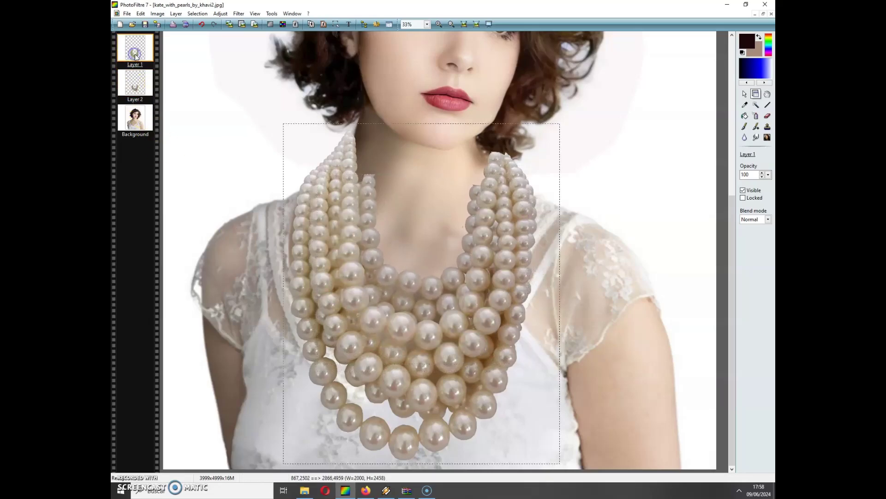
{"action": "left_click", "coordinate": [455, 279]}
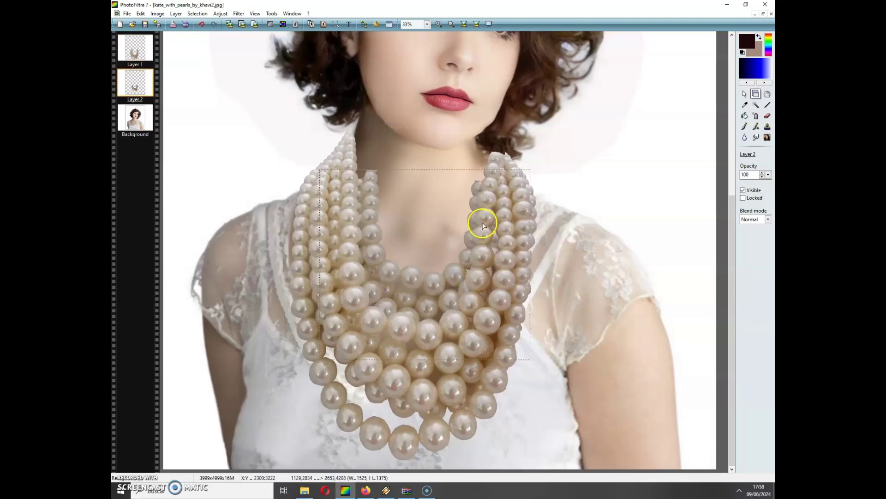
Adjust the smaller strand layer to brightness -5%, contrast 67% and gamma 1.10.
{"action": "left_click", "coordinate": [185, 14]}
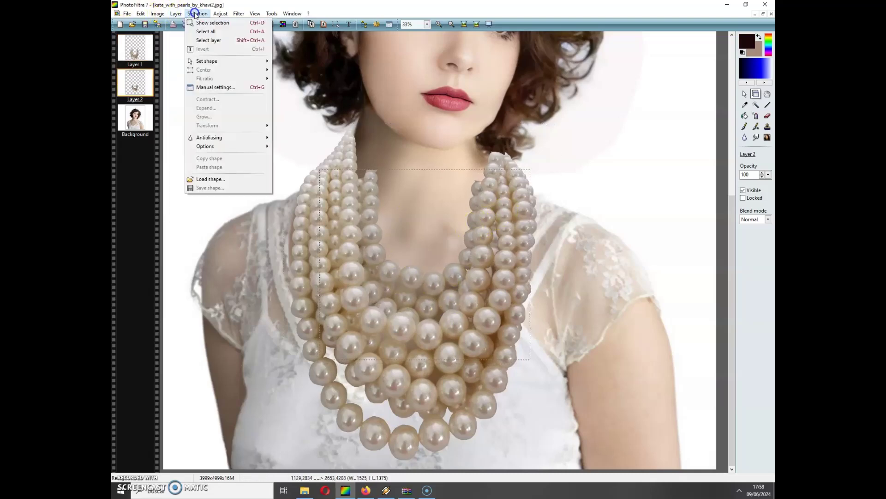
{"action": "left_click", "coordinate": [221, 14]}
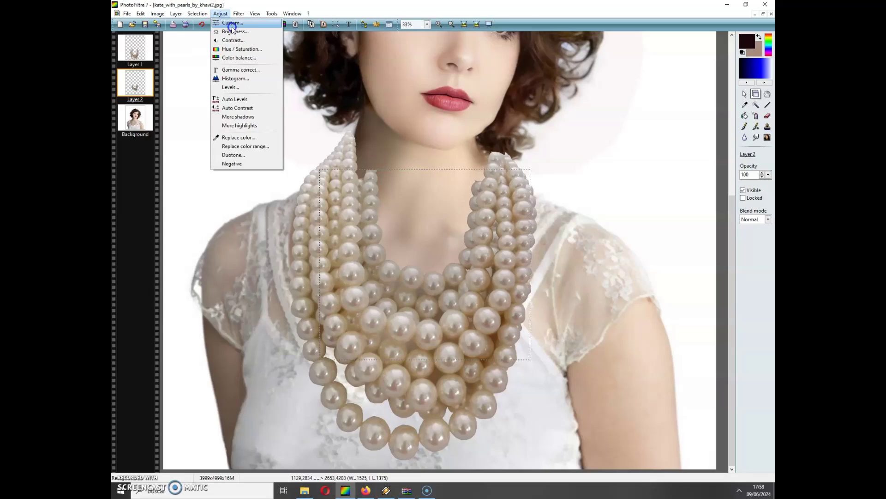
{"action": "left_click", "coordinate": [232, 23]}
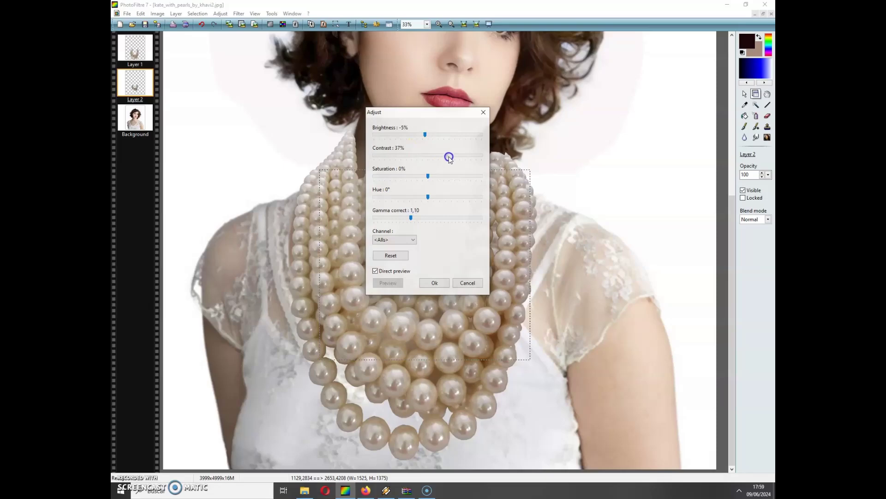
{"action": "left_click_drag", "start_coordinate": [456, 159], "coordinate": [464, 158]}
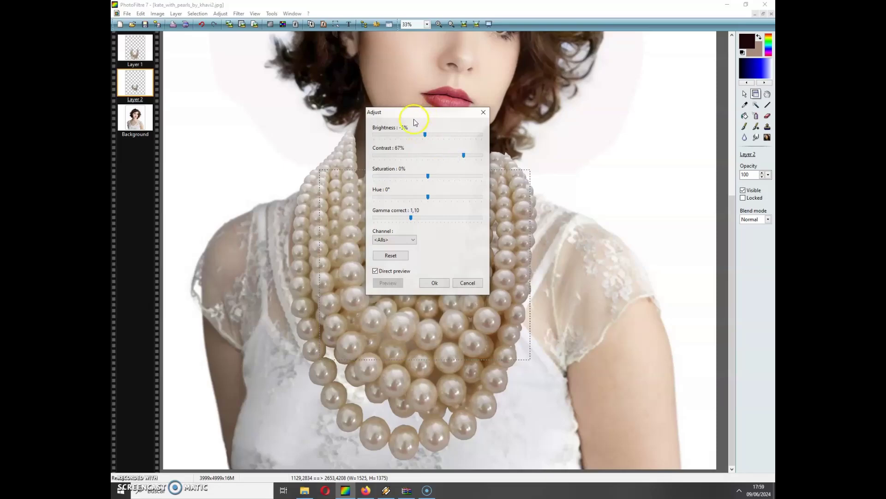
{"action": "left_click_drag", "start_coordinate": [415, 115], "coordinate": [634, 134]}
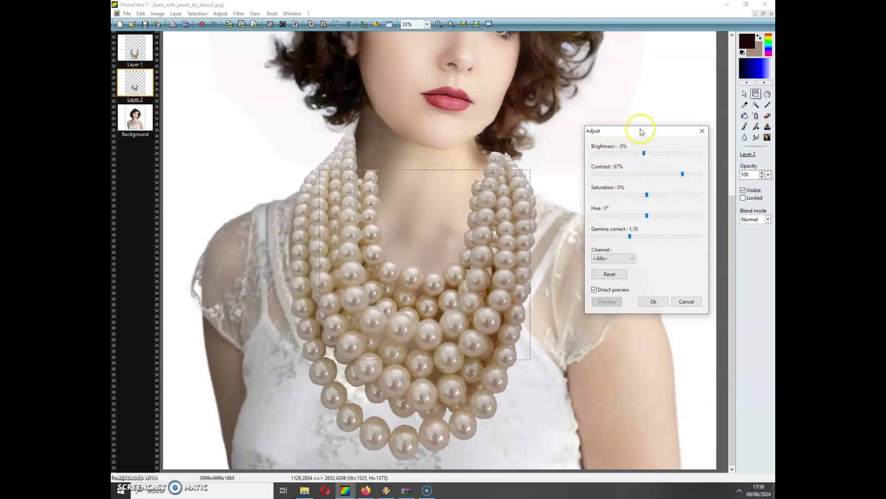
{"action": "left_click_drag", "start_coordinate": [639, 131], "coordinate": [635, 132]}
{"action": "left_click", "coordinate": [649, 303]}
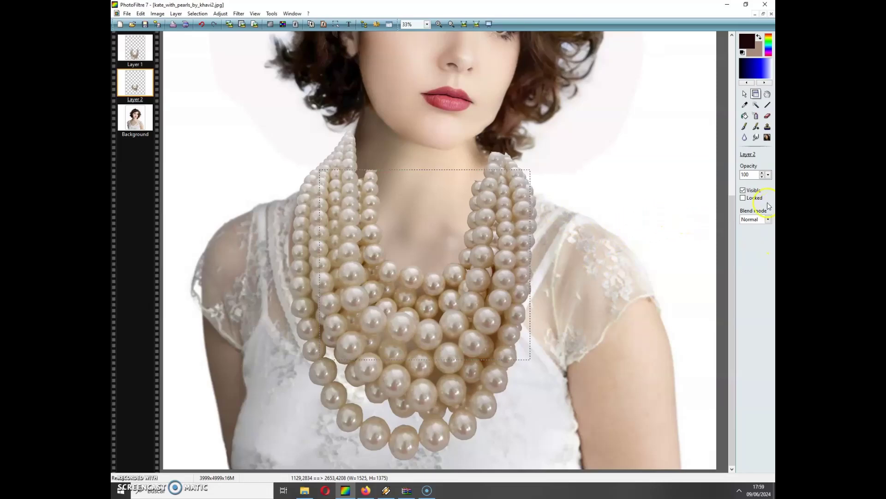
Outline the smaller strand layer's upper end on the neck's right side freehand and erase those pearls.
{"action": "left_click", "coordinate": [742, 96]}
{"action": "left_click_drag", "start_coordinate": [464, 166], "coordinate": [470, 189]}
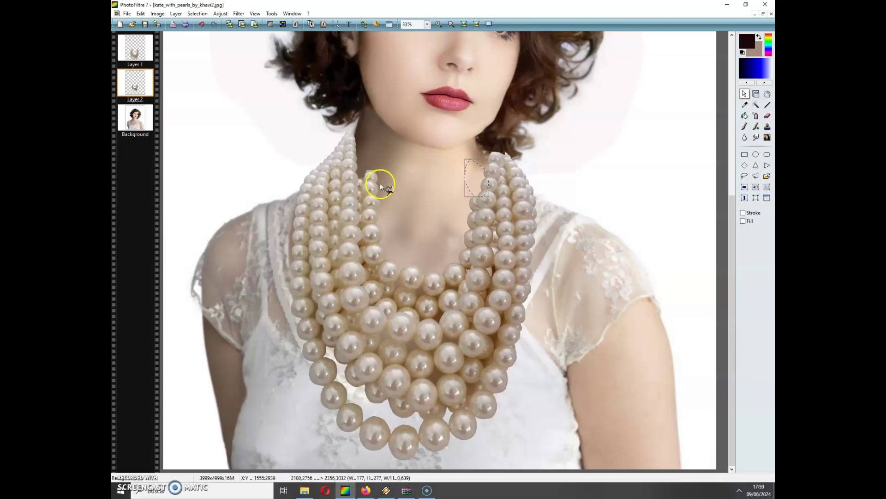
Copy the upper pearls of the smaller strand's left end, paste them as a new layer, and place them higher to extend the strand.
{"action": "left_click", "coordinate": [440, 24]}
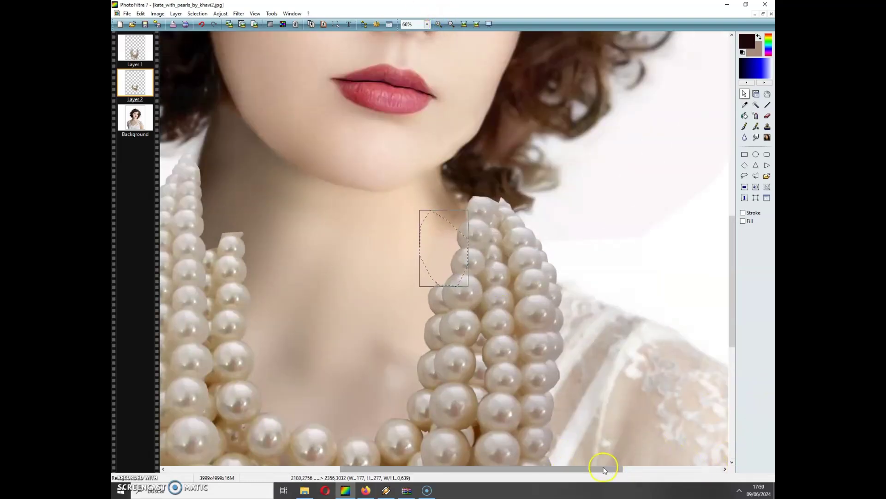
{"action": "left_click_drag", "start_coordinate": [604, 469], "coordinate": [521, 469]}
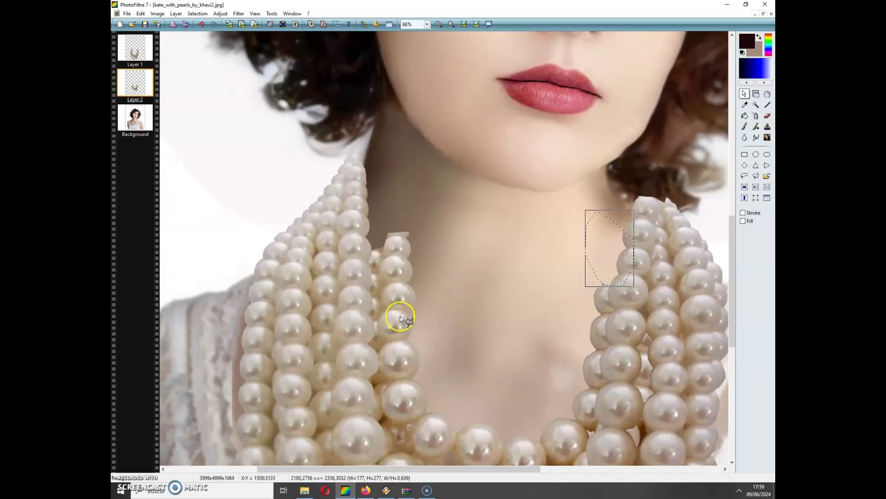
{"action": "left_click_drag", "start_coordinate": [383, 315], "coordinate": [400, 309]}
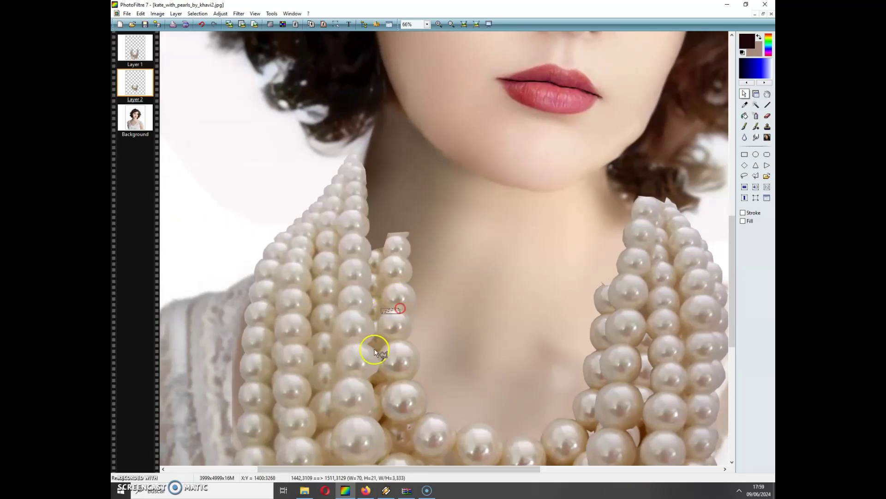
{"action": "mouse_move", "coordinate": [379, 340]}
{"action": "left_mouse_down"}
{"action": "mouse_move", "coordinate": [415, 340]}
{"action": "mouse_move", "coordinate": [427, 290]}
{"action": "mouse_move", "coordinate": [419, 221]}
{"action": "mouse_move", "coordinate": [408, 199]}
{"action": "mouse_move", "coordinate": [387, 207]}
{"action": "left_mouse_up"}
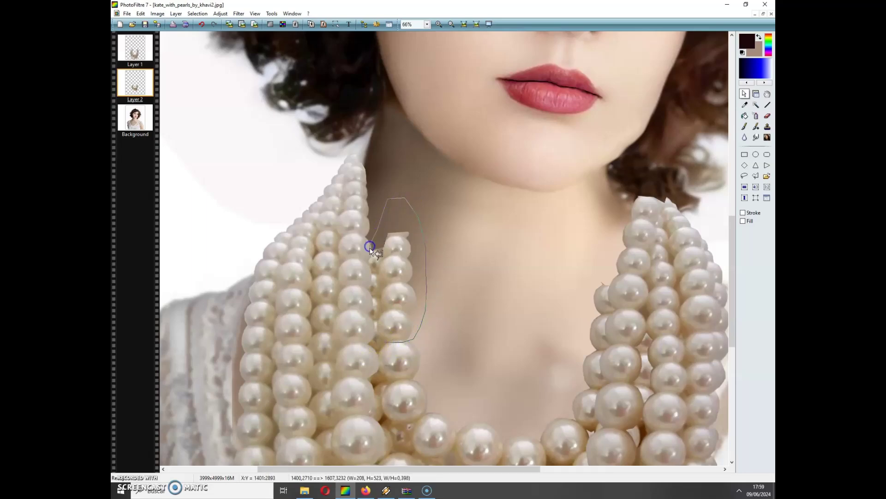
{"action": "mouse_move", "coordinate": [370, 246]}
{"action": "left_mouse_down"}
{"action": "mouse_move", "coordinate": [362, 277]}
{"action": "mouse_move", "coordinate": [366, 341]}
{"action": "mouse_move", "coordinate": [375, 344]}
{"action": "left_mouse_up"}
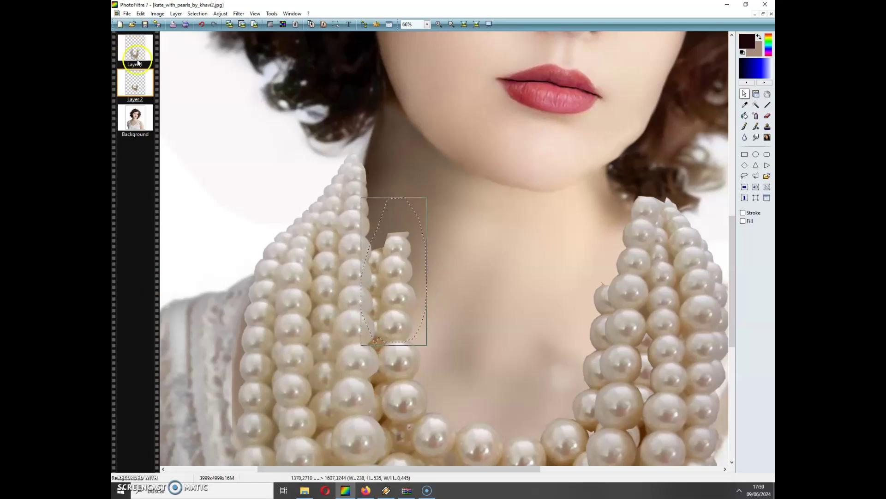
{"action": "left_click", "coordinate": [140, 13]}
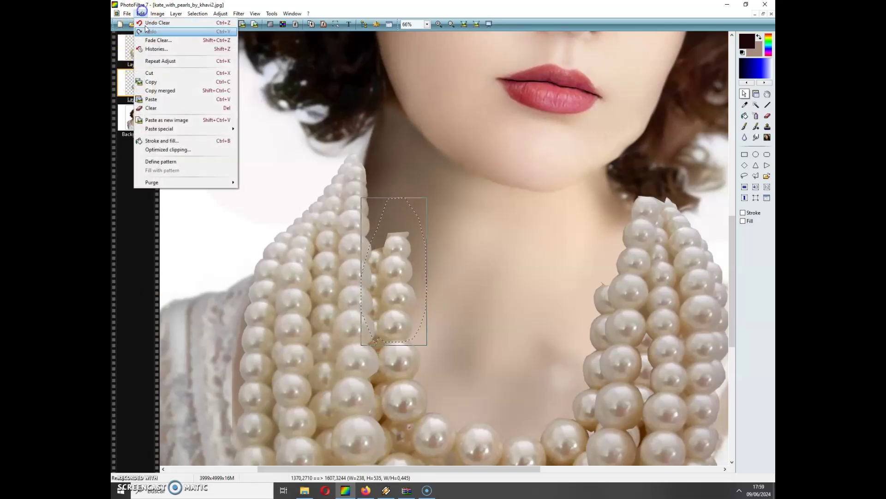
{"action": "left_click", "coordinate": [160, 101]}
{"action": "left_click", "coordinate": [141, 14]}
{"action": "left_click", "coordinate": [159, 100]}
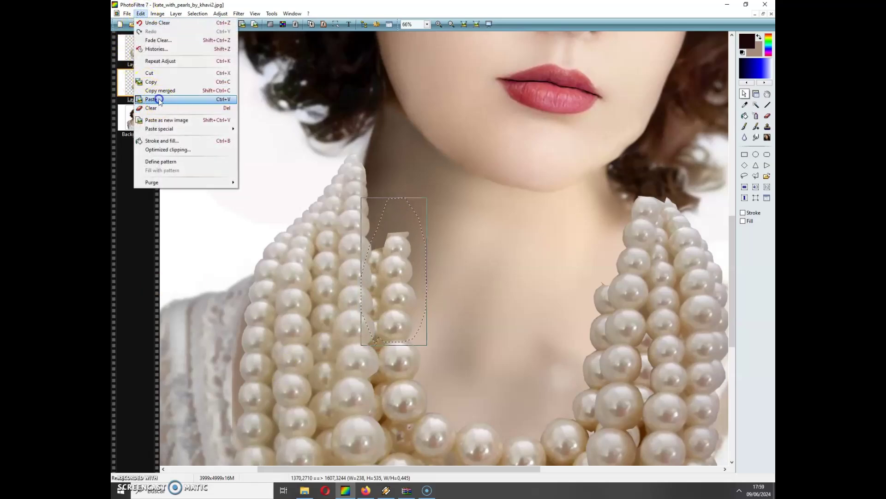
{"action": "left_click_drag", "start_coordinate": [402, 283], "coordinate": [398, 207]}
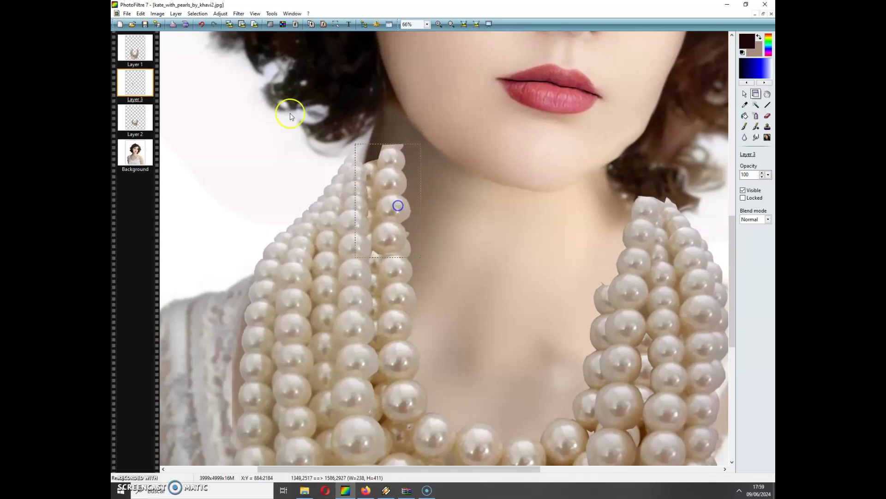
Copy the pasted pearl piece and open it as a new separate image.
{"action": "left_click", "coordinate": [141, 14]}
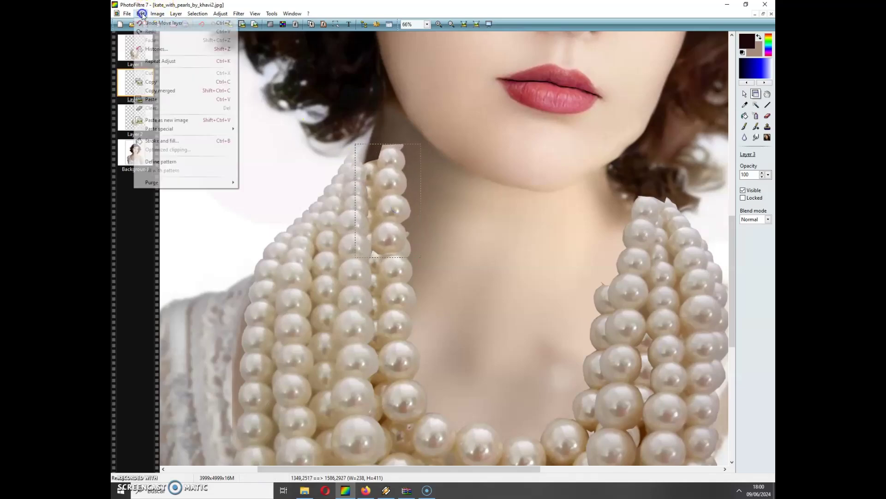
{"action": "left_click", "coordinate": [161, 93]}
{"action": "left_click", "coordinate": [141, 14]}
{"action": "left_click", "coordinate": [164, 120]}
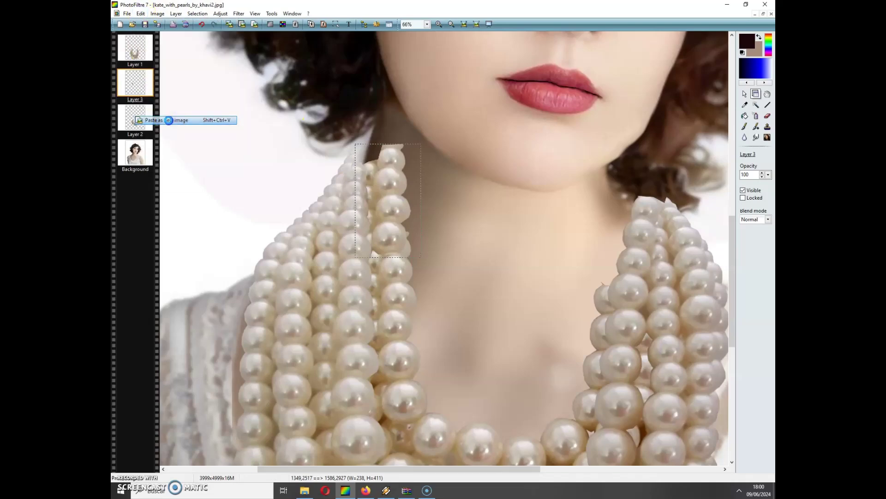
Rotate the pearl piece slightly counter-clockwise, with size adjustment and antialiasing enabled.
{"action": "left_click", "coordinate": [157, 13]}
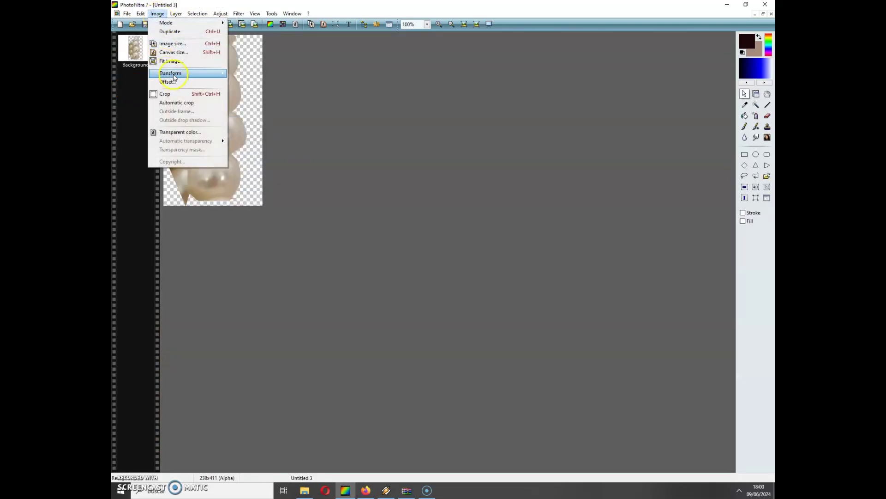
{"action": "mouse_move", "coordinate": [168, 74]}
{"action": "left_click", "coordinate": [238, 129]}
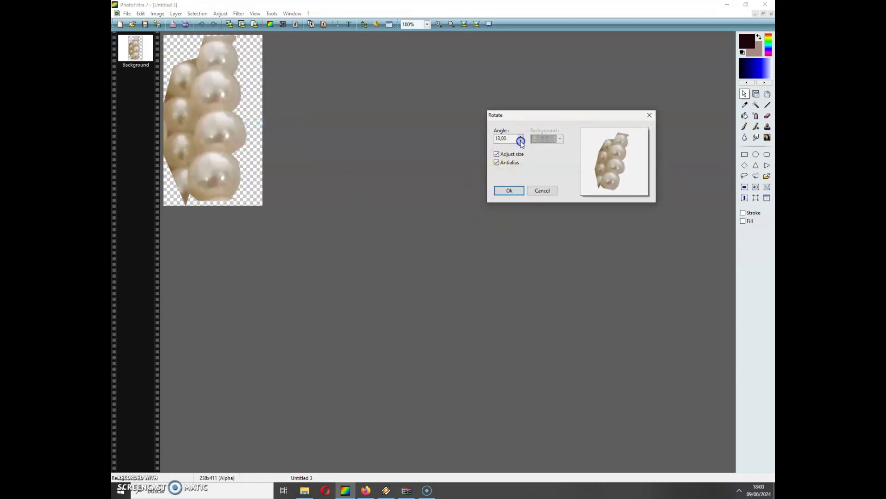
{"action": "left_click_drag", "start_coordinate": [521, 141], "coordinate": [521, 142]}
{"action": "left_click", "coordinate": [510, 190]}
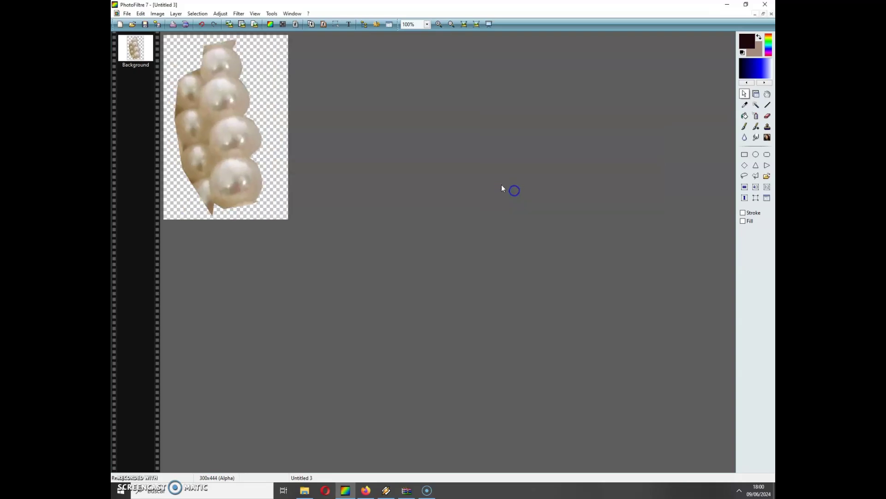
Cut the whole rotated pearl piece to the clipboard and close the temporary image.
{"action": "left_click", "coordinate": [197, 14]}
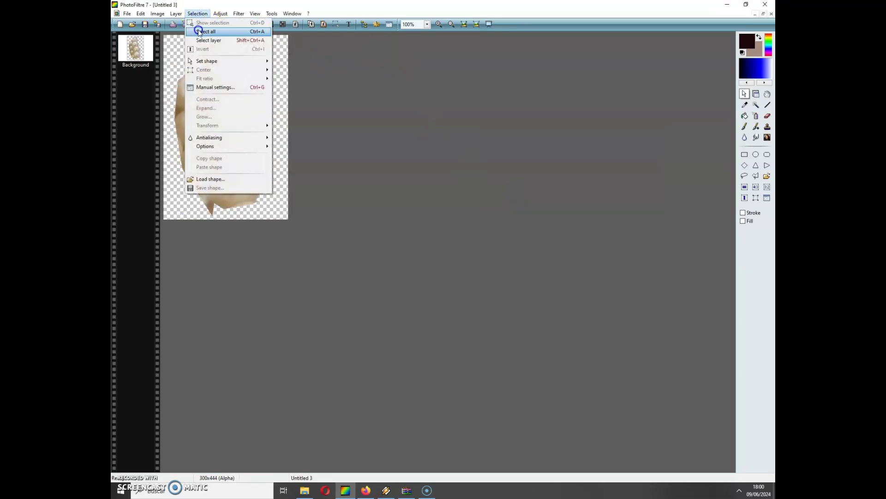
{"action": "left_click", "coordinate": [199, 29]}
{"action": "left_click", "coordinate": [141, 13]}
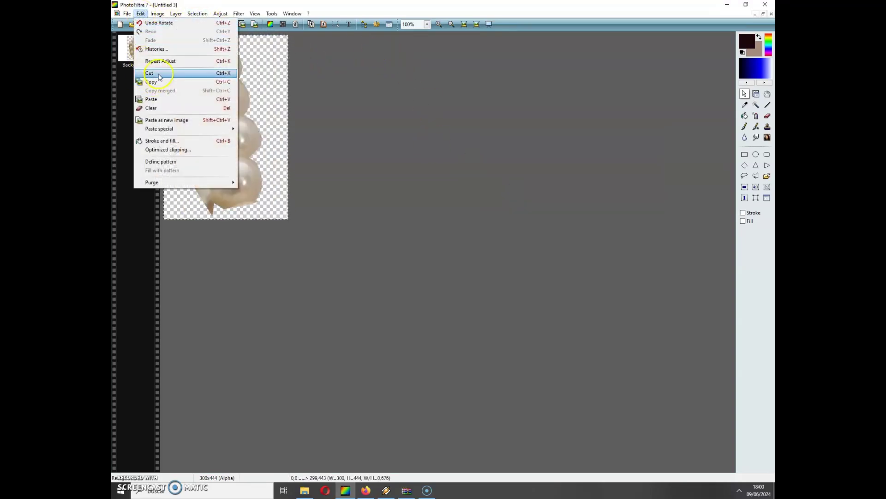
{"action": "left_click", "coordinate": [158, 73]}
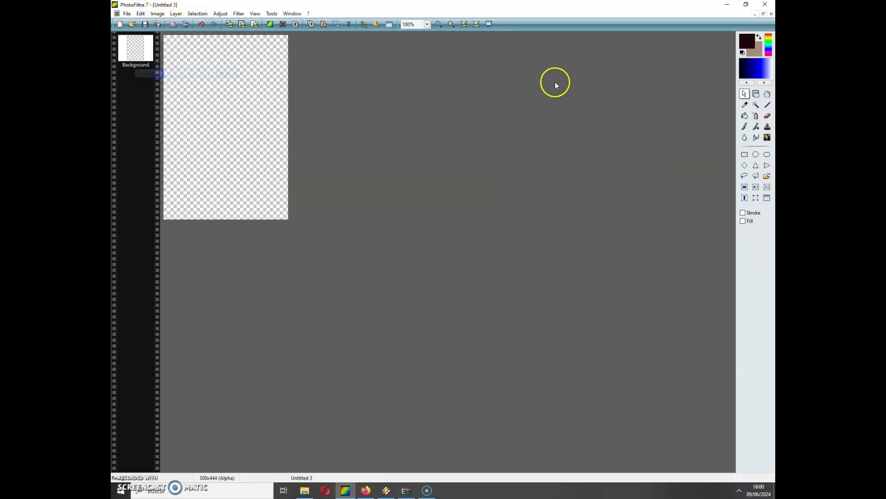
{"action": "left_click", "coordinate": [771, 14]}
{"action": "left_click", "coordinate": [465, 269]}
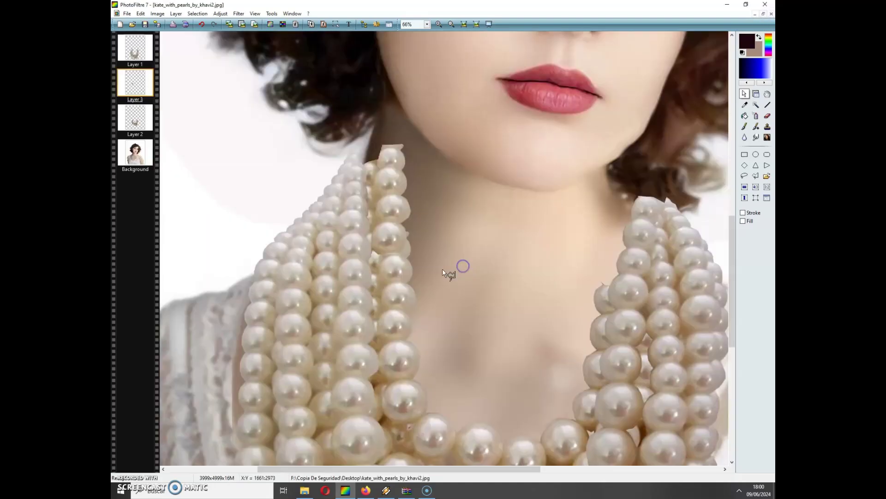
{"action": "left_click", "coordinate": [128, 70]}
{"action": "left_click", "coordinate": [140, 13]}
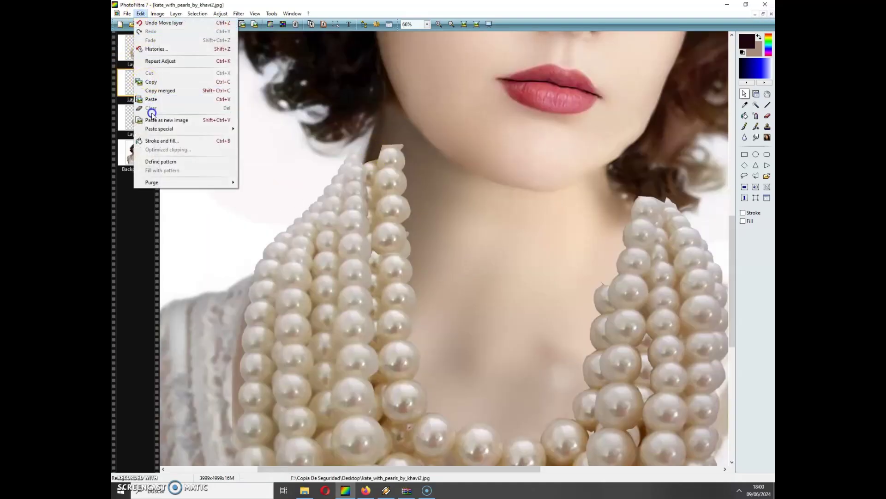
{"action": "left_click", "coordinate": [160, 100]}
{"action": "left_click_drag", "start_coordinate": [454, 281], "coordinate": [393, 237]}
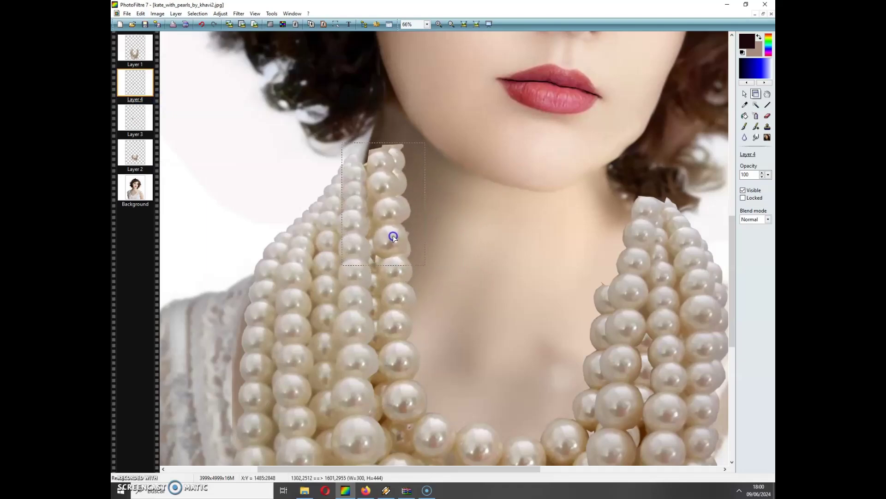
{"action": "right_click", "coordinate": [135, 84]}
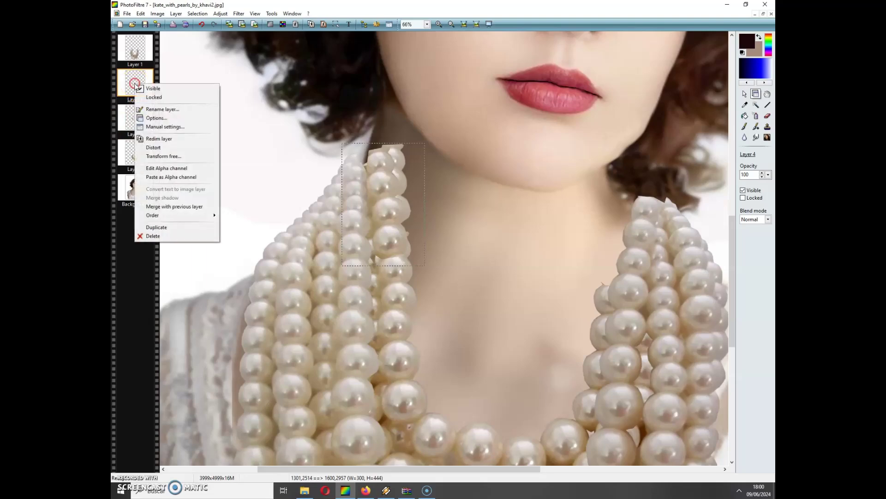
{"action": "left_click", "coordinate": [166, 240]}
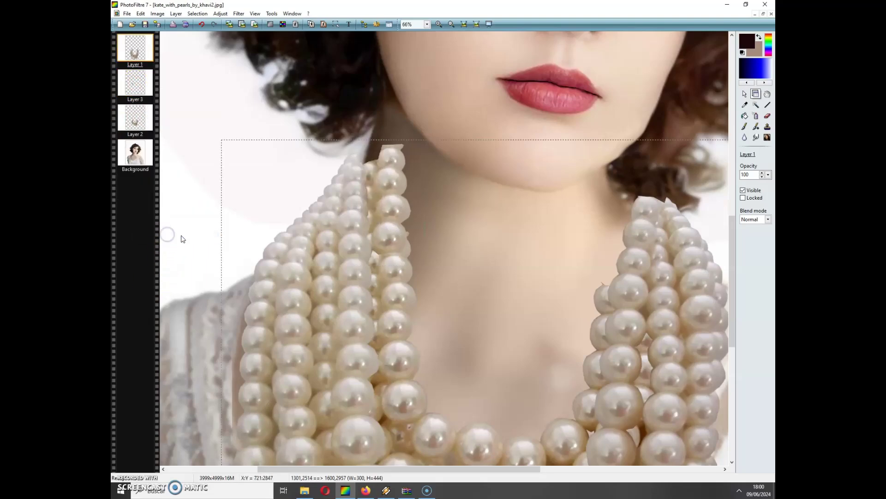
Delete the unrotated pearl piece layer from the portrait.
{"action": "left_click_drag", "start_coordinate": [386, 197], "coordinate": [499, 282]}
{"action": "right_click", "coordinate": [508, 289]}
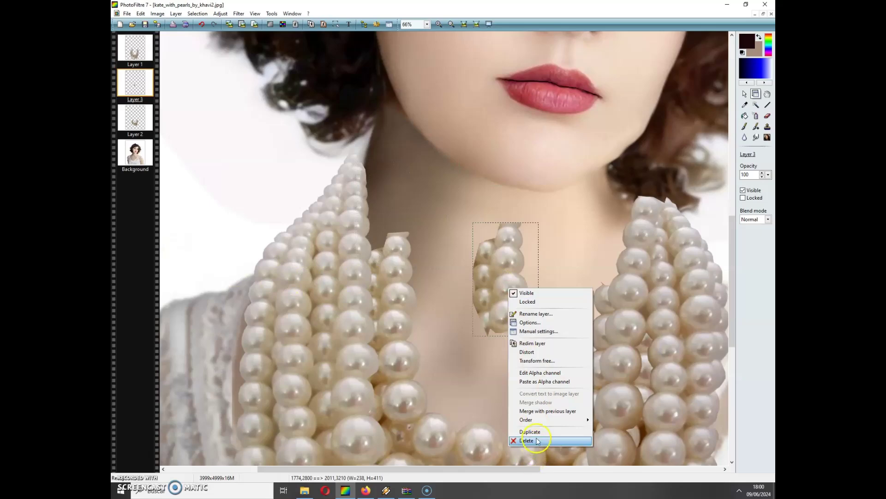
{"action": "left_click", "coordinate": [543, 442]}
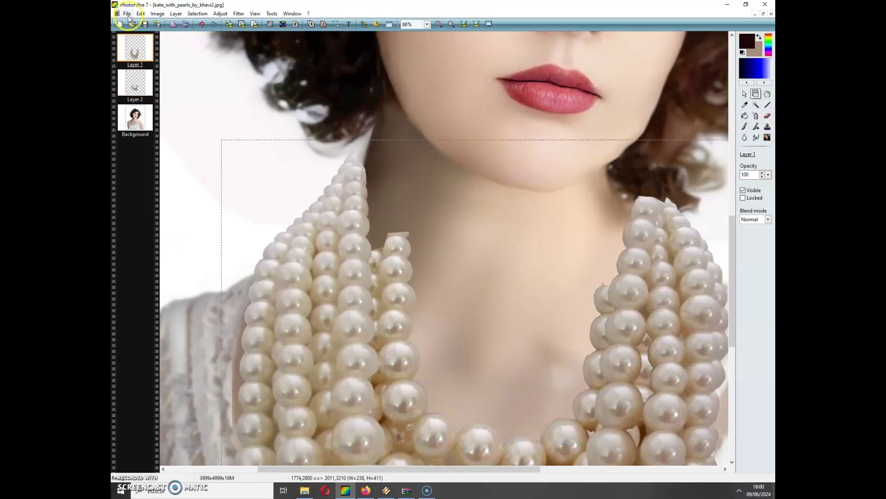
Paste the rotated pearl piece as a new layer, align it above the smaller strand's left end, and stack the main necklace layer above it.
{"action": "left_click", "coordinate": [140, 14]}
{"action": "left_click", "coordinate": [152, 101]}
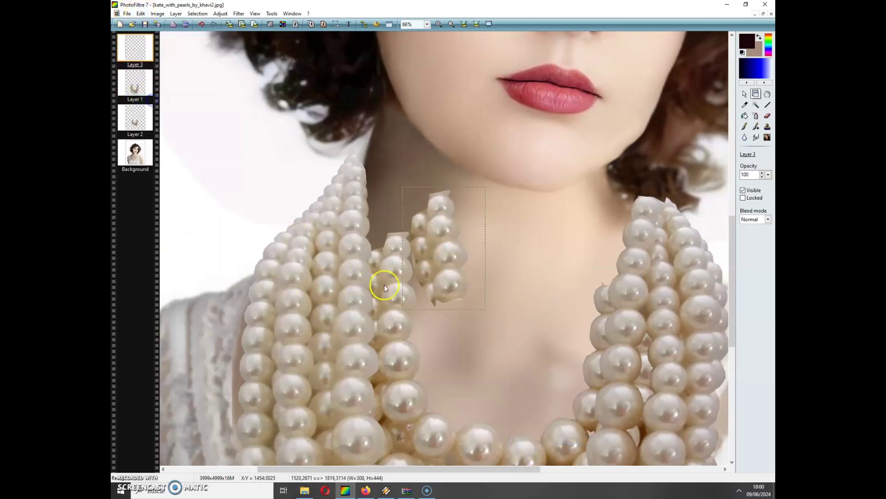
{"action": "left_click_drag", "start_coordinate": [440, 277], "coordinate": [384, 229]}
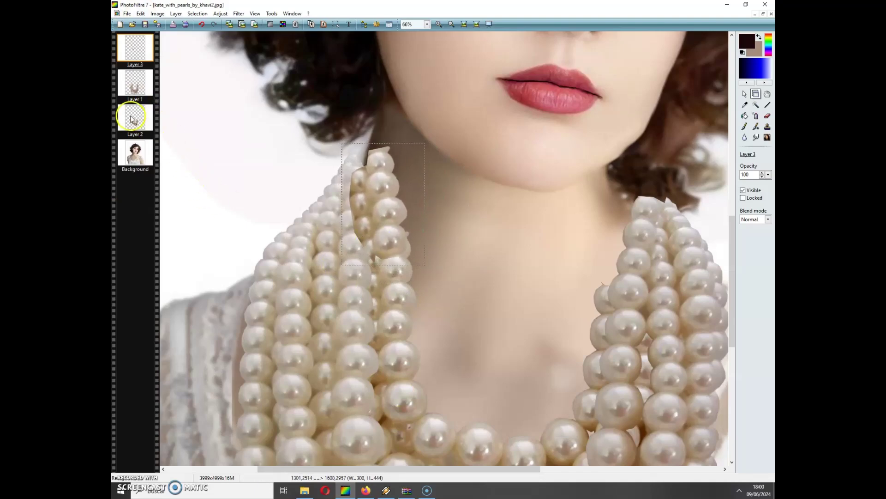
{"action": "left_click_drag", "start_coordinate": [135, 83], "coordinate": [136, 50]}
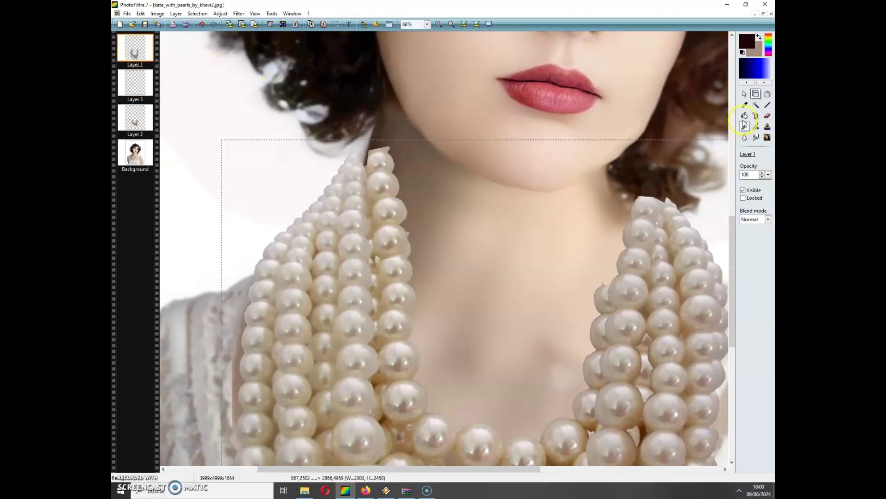
Erase the rotated piece's lower remnants where they overlap the pearl below and the small gap beside the joint.
{"action": "left_click", "coordinate": [744, 94]}
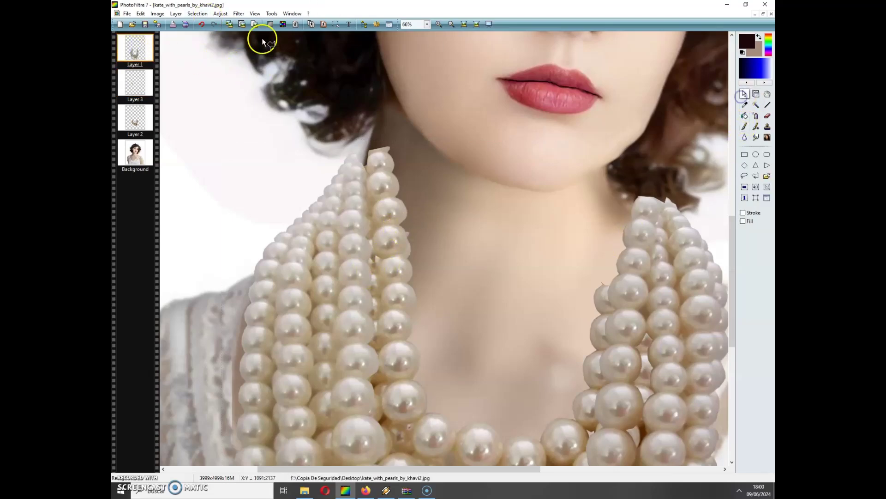
{"action": "left_click", "coordinate": [439, 24]}
{"action": "left_click", "coordinate": [439, 24]}
{"action": "left_click", "coordinate": [439, 24]}
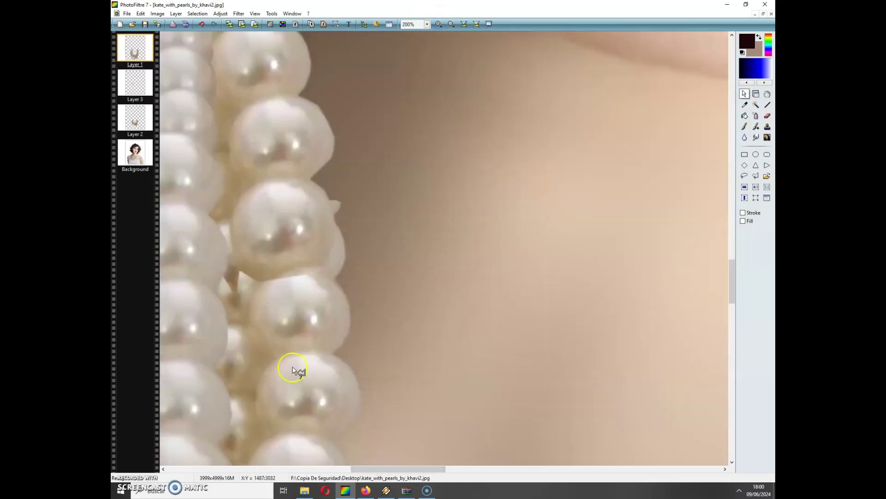
{"action": "mouse_move", "coordinate": [254, 297]}
{"action": "left_mouse_down"}
{"action": "mouse_move", "coordinate": [269, 278]}
{"action": "mouse_move", "coordinate": [310, 266]}
{"action": "left_mouse_up"}
{"action": "left_click_drag", "start_coordinate": [330, 277], "coordinate": [297, 303]}
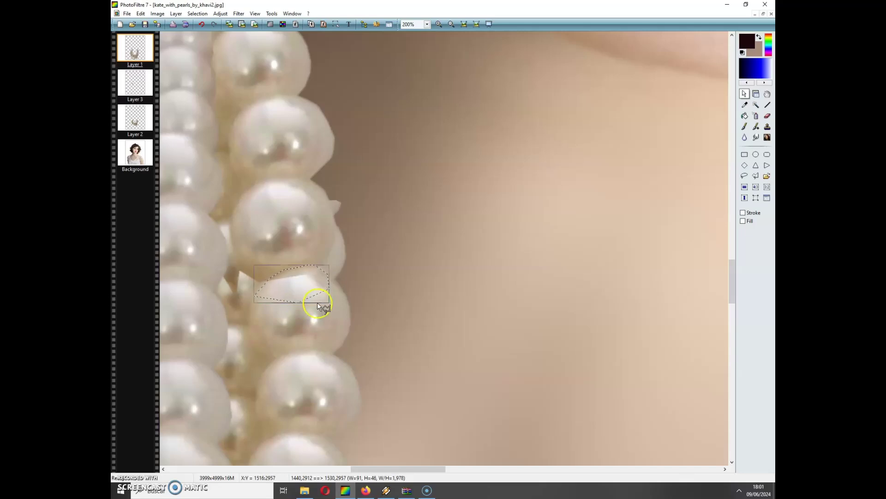
{"action": "left_click", "coordinate": [132, 83]}
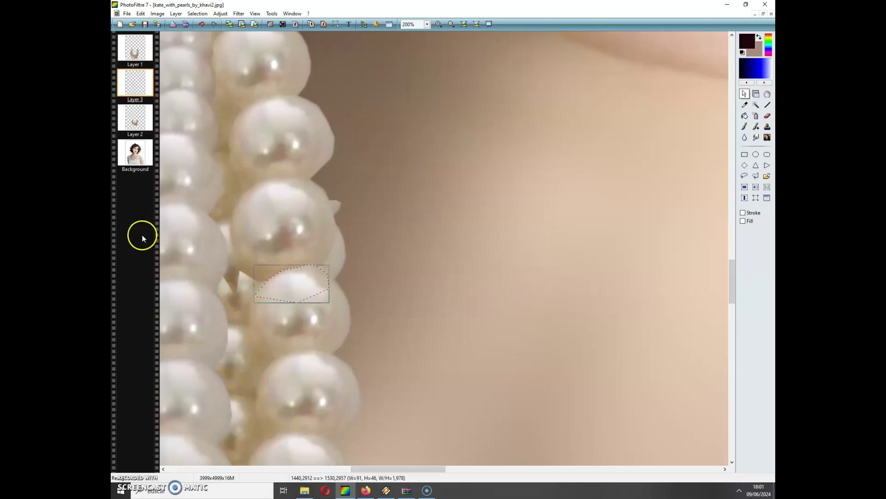
{"action": "mouse_move", "coordinate": [212, 283]}
{"action": "left_mouse_down"}
{"action": "mouse_move", "coordinate": [241, 275]}
{"action": "mouse_move", "coordinate": [233, 307]}
{"action": "mouse_move", "coordinate": [224, 303]}
{"action": "left_mouse_up"}
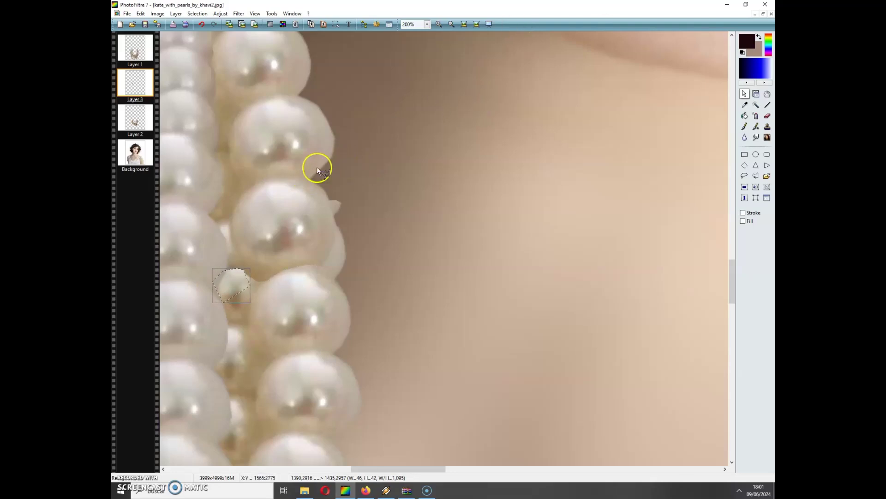
Trim the rough outer edge of the rotated piece along the rounded contours of its upper three pearls.
{"action": "left_click_drag", "start_coordinate": [730, 284], "coordinate": [730, 266]}
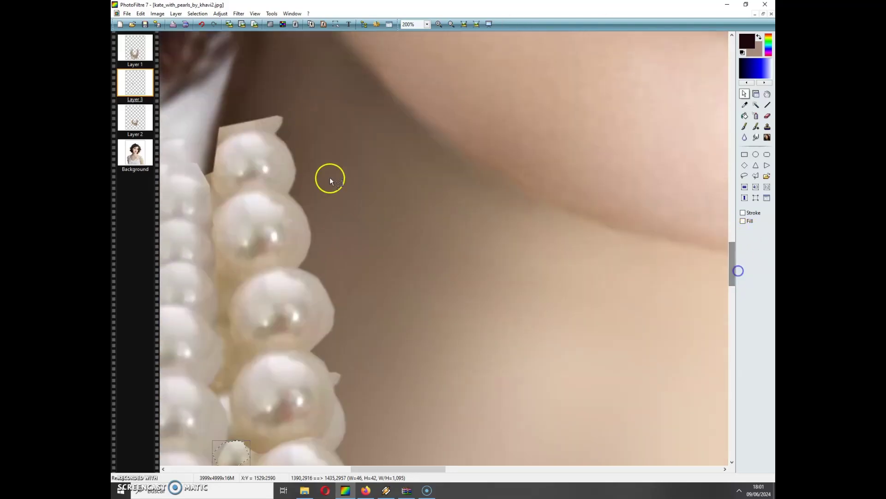
{"action": "left_click_drag", "start_coordinate": [263, 103], "coordinate": [272, 126]}
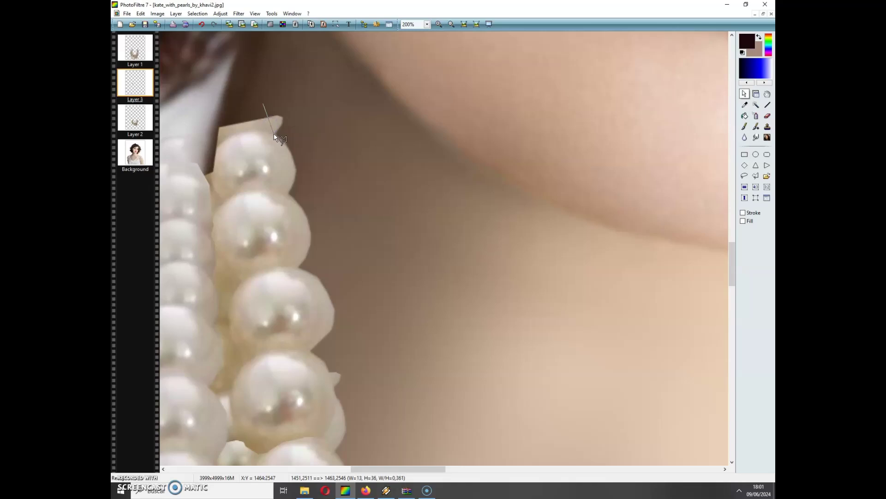
{"action": "left_click_drag", "start_coordinate": [292, 163], "coordinate": [290, 180]}
{"action": "double_click", "coordinate": [285, 68]}
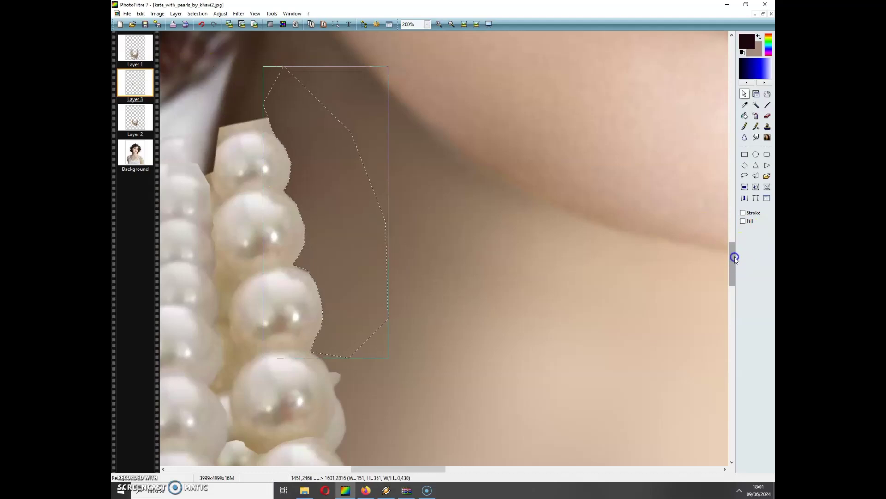
Trim the smaller strand's rough outer edge along the three pearls below the rotated piece, cutting it from Layer 2.
{"action": "left_click_drag", "start_coordinate": [736, 257], "coordinate": [742, 287]}
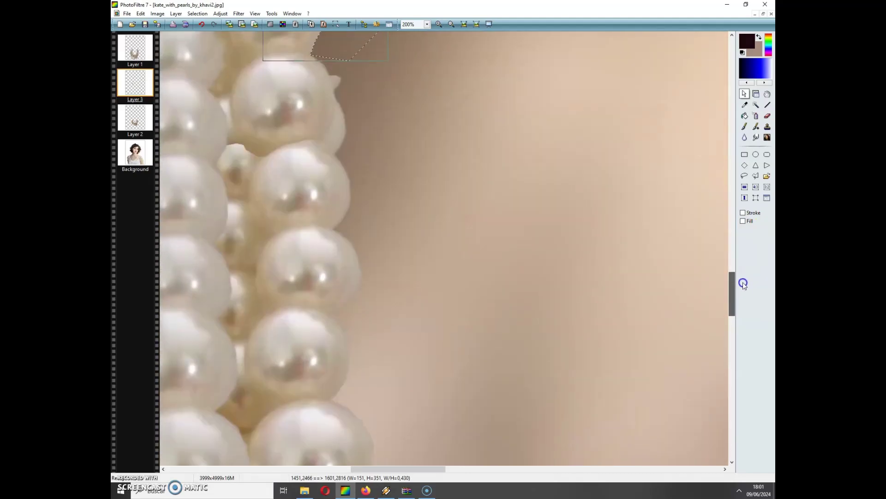
{"action": "left_click", "coordinate": [406, 138]}
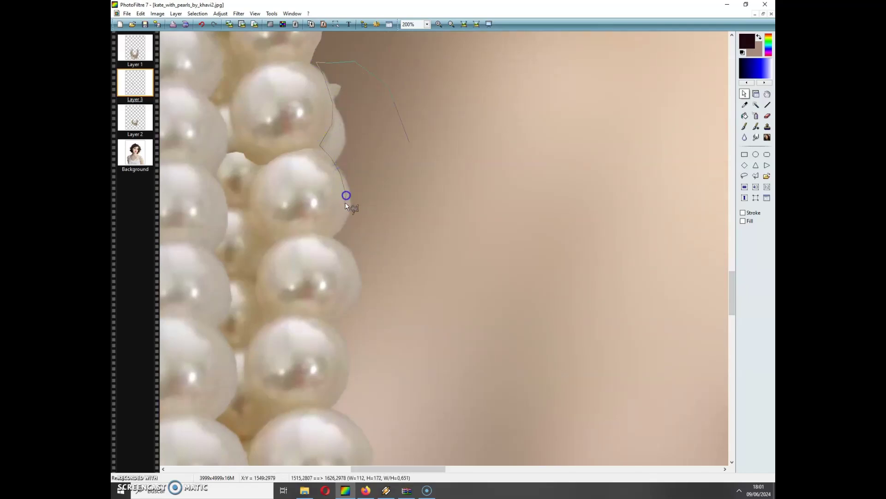
{"action": "left_click", "coordinate": [332, 237]}
{"action": "left_click_drag", "start_coordinate": [347, 298], "coordinate": [340, 309]}
{"action": "left_click", "coordinate": [368, 368]}
{"action": "left_click", "coordinate": [441, 309]}
{"action": "left_click", "coordinate": [444, 264]}
{"action": "double_click", "coordinate": [447, 180]}
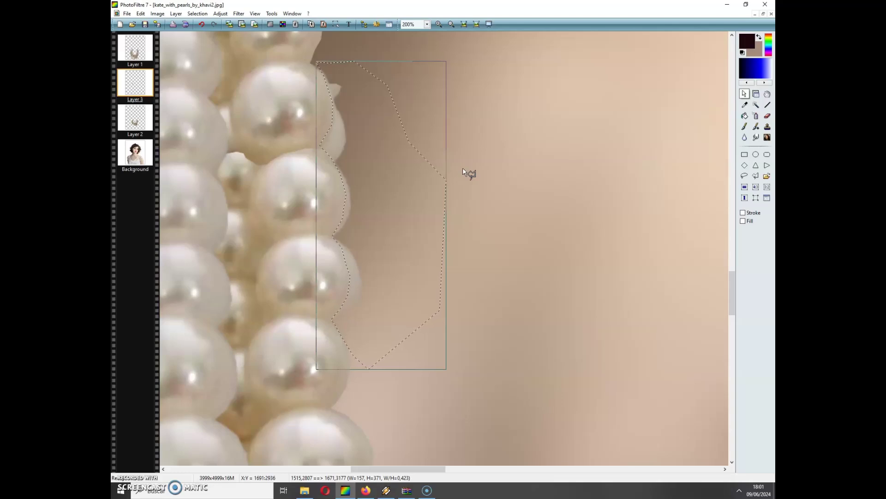
{"action": "left_click", "coordinate": [134, 109]}
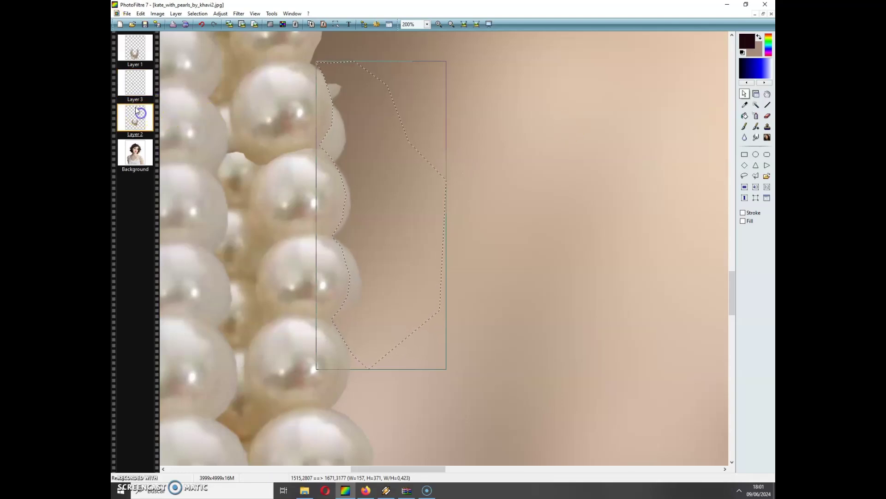
{"action": "key", "text": "Delete"}
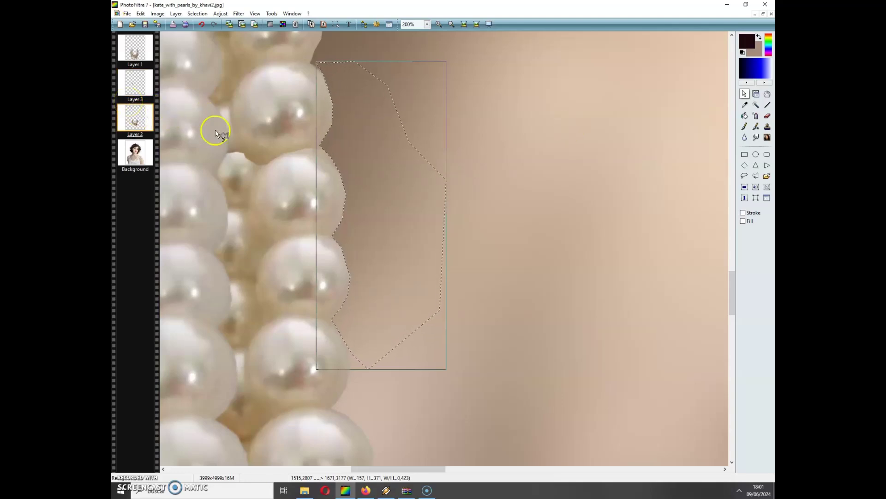
Trim the outer edge of the smaller strand's next larger pearl along its rounded contour.
{"action": "left_click_drag", "start_coordinate": [731, 305], "coordinate": [740, 328]}
{"action": "left_click", "coordinate": [459, 226]}
{"action": "left_click", "coordinate": [377, 174]}
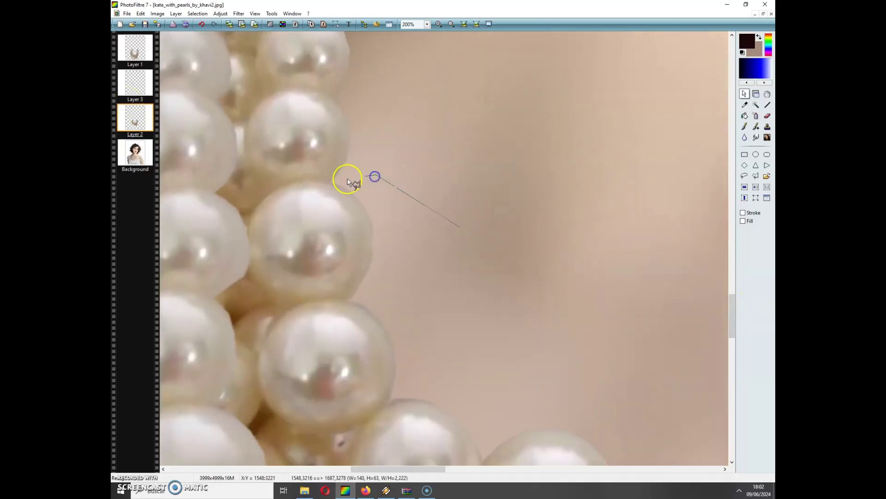
{"action": "left_click", "coordinate": [331, 181]}
{"action": "left_click", "coordinate": [366, 225]}
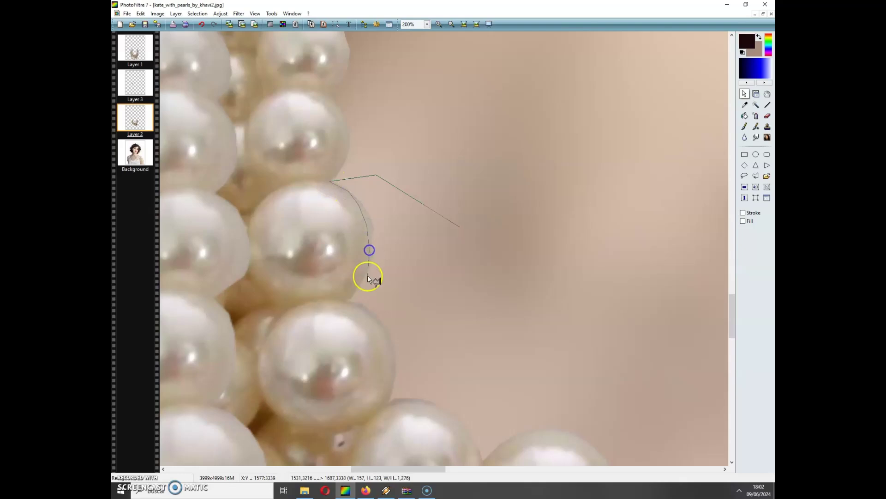
{"action": "left_click", "coordinate": [366, 279]}
{"action": "double_click", "coordinate": [450, 299]}
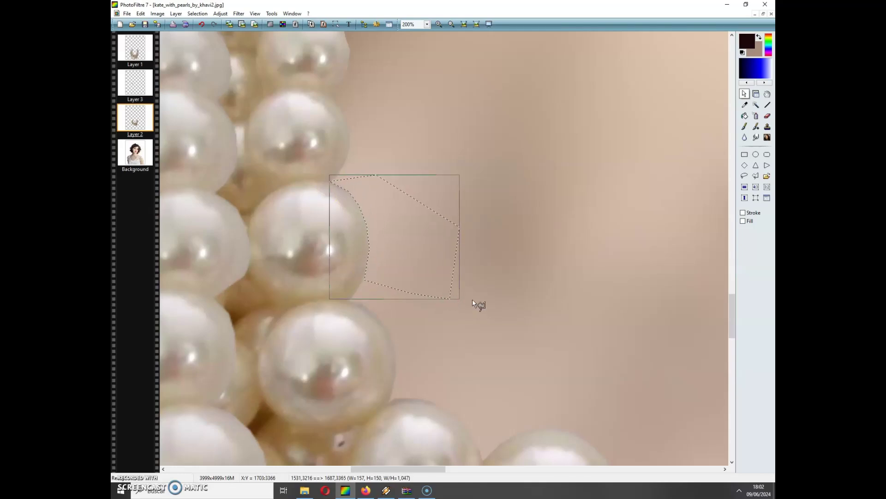
Trim the main necklace's fringe beside the smaller strand along three adjoining pearls, cutting it from Layer 1.
{"action": "mouse_move", "coordinate": [732, 323]}
{"action": "left_mouse_down"}
{"action": "mouse_move", "coordinate": [732, 346]}
{"action": "mouse_move", "coordinate": [739, 308]}
{"action": "left_mouse_up"}
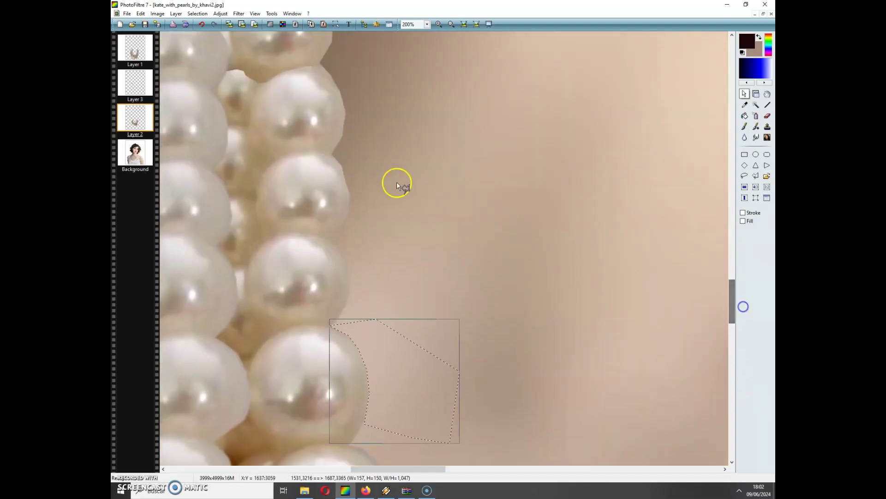
{"action": "left_click", "coordinate": [207, 171]}
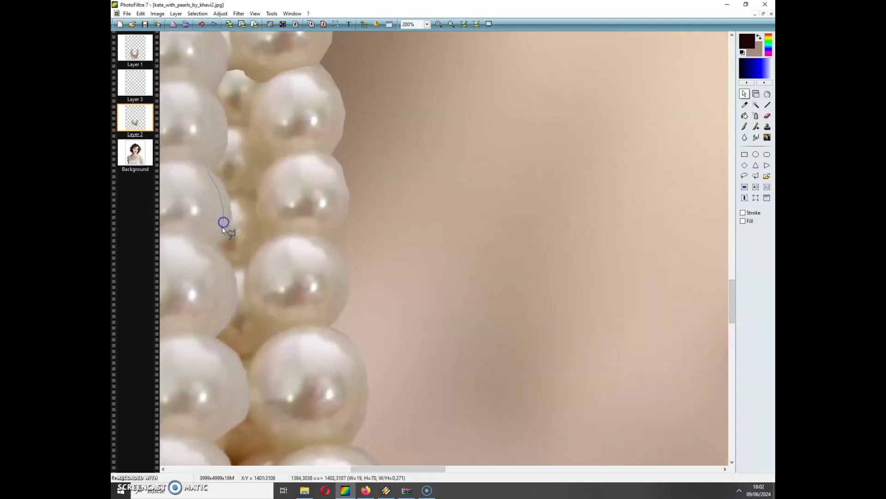
{"action": "left_click", "coordinate": [217, 240]}
{"action": "left_click", "coordinate": [236, 381]}
{"action": "left_click", "coordinate": [229, 415]}
{"action": "left_click", "coordinate": [225, 451]}
{"action": "left_click", "coordinate": [262, 444]}
{"action": "left_click", "coordinate": [291, 416]}
{"action": "left_click", "coordinate": [294, 353]}
{"action": "left_click", "coordinate": [241, 159]}
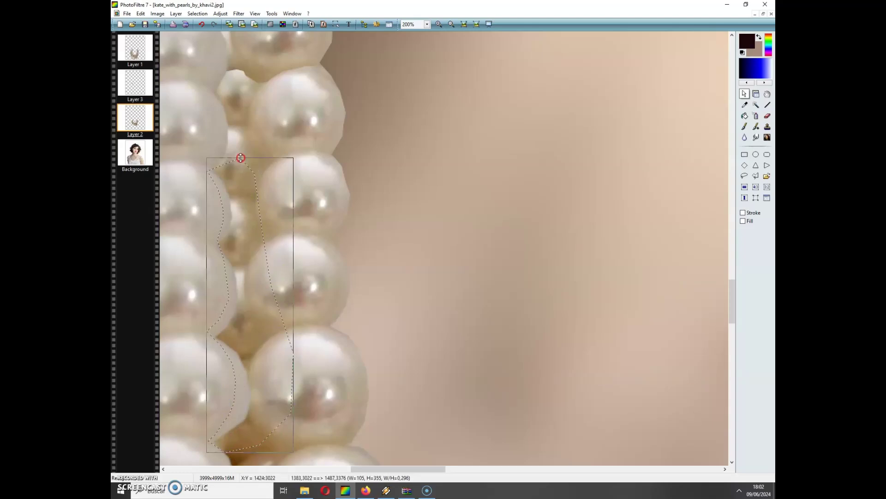
{"action": "left_click", "coordinate": [141, 47]}
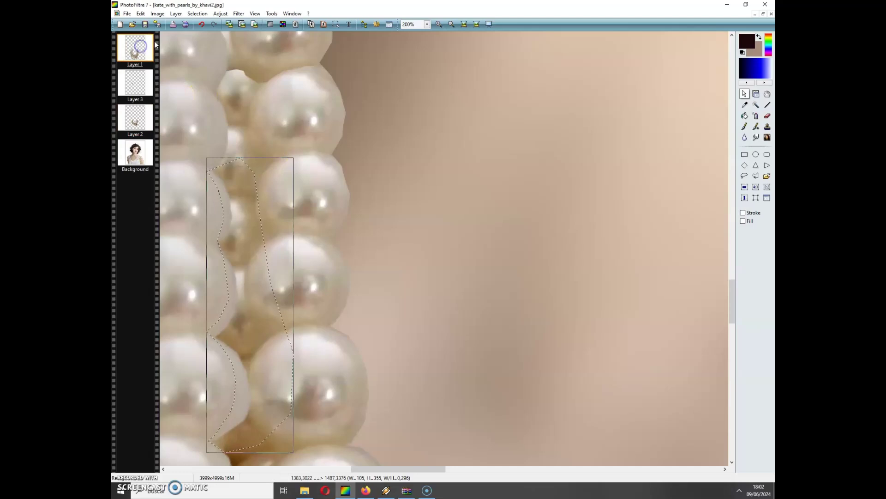
{"action": "key", "text": "Delete"}
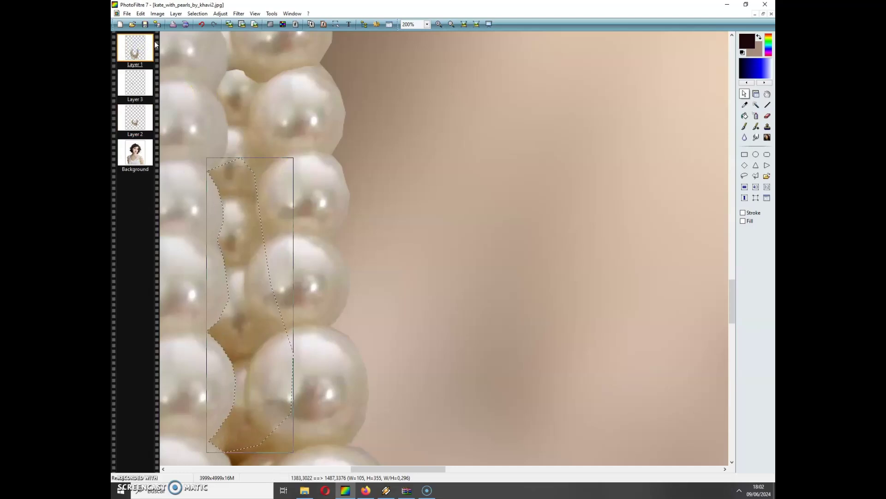
Refine the main necklace's inner edge around the middle of those three trimmed pearls.
{"action": "left_click", "coordinate": [147, 101]}
{"action": "left_click", "coordinate": [266, 144]}
{"action": "left_click", "coordinate": [229, 217]}
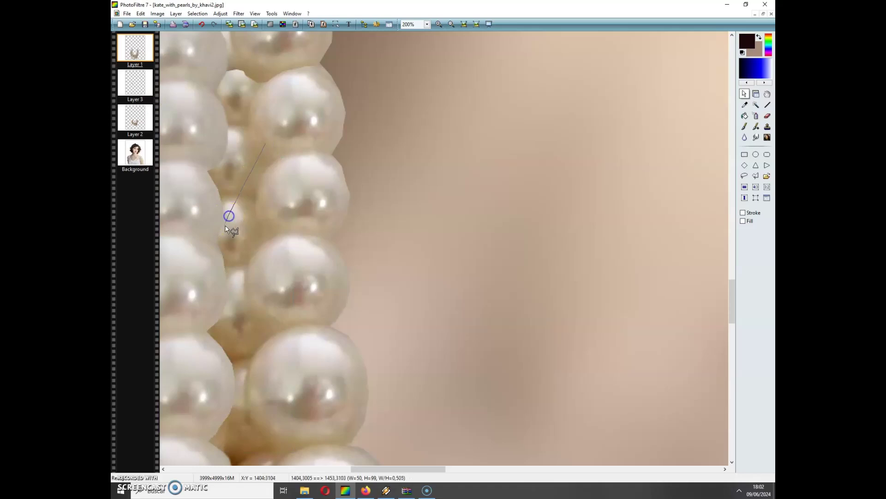
{"action": "left_click", "coordinate": [212, 240]}
{"action": "left_click", "coordinate": [225, 266]}
{"action": "left_click", "coordinate": [226, 296]}
{"action": "double_click", "coordinate": [270, 283]}
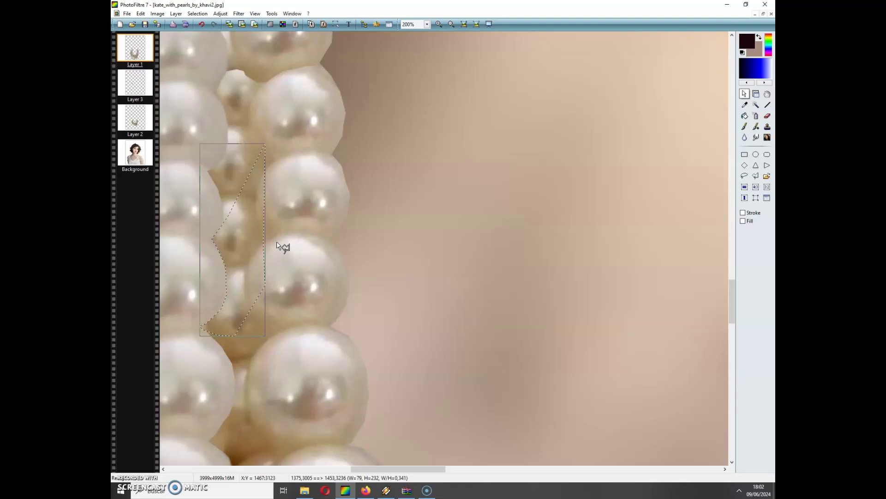
Examine the trimmed strands on the neck for remaining rough edges, both close up and in overview.
{"action": "left_click", "coordinate": [726, 327]}
{"action": "left_click_drag", "start_coordinate": [730, 297], "coordinate": [735, 328]}
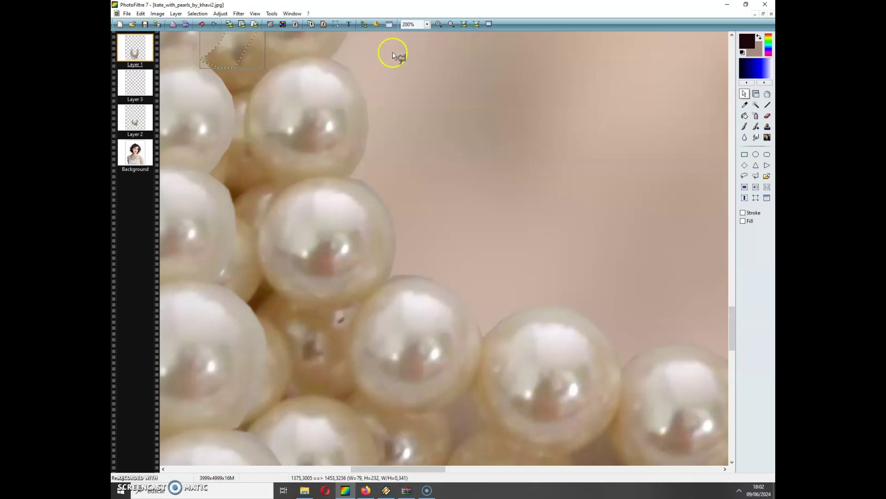
{"action": "left_click", "coordinate": [450, 24]}
{"action": "left_click", "coordinate": [450, 24]}
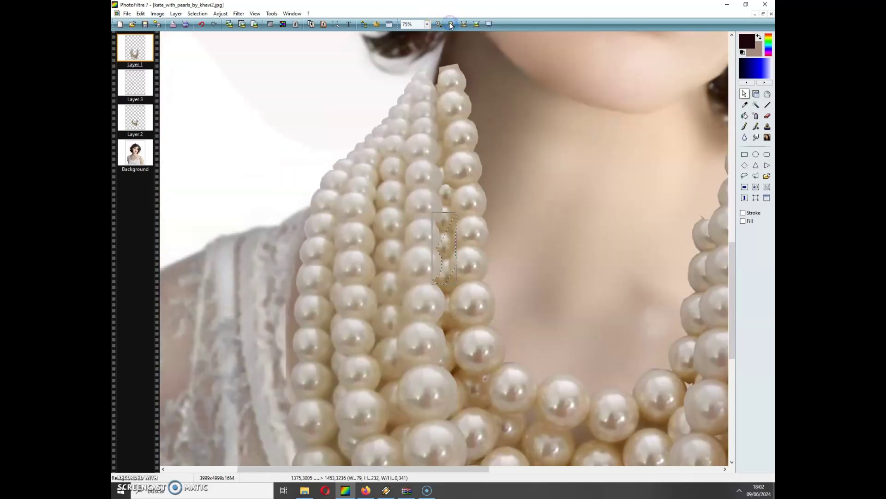
{"action": "left_click", "coordinate": [450, 24]}
{"action": "left_click", "coordinate": [450, 24]}
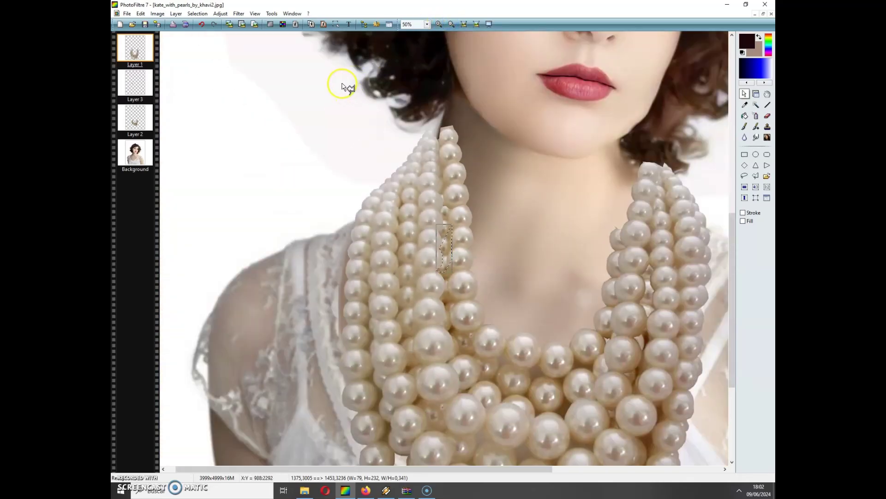
{"action": "left_click", "coordinate": [439, 24]}
{"action": "left_click", "coordinate": [438, 24]}
{"action": "left_click", "coordinate": [439, 24]}
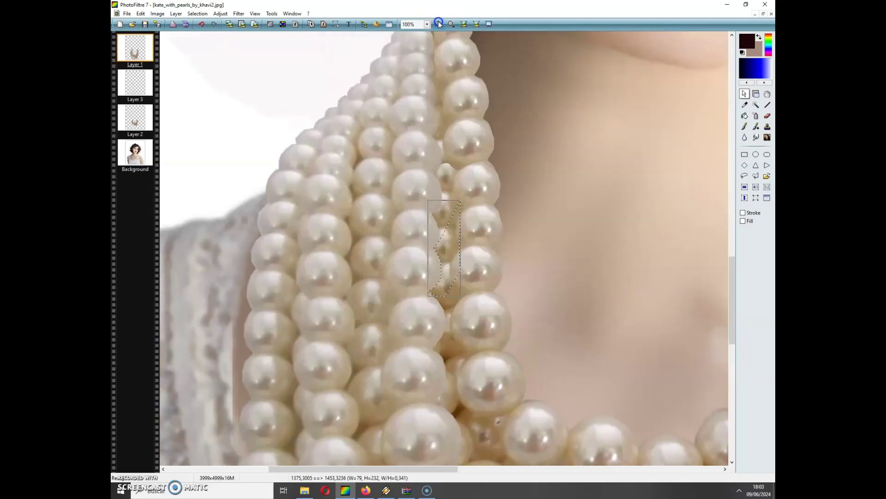
{"action": "left_click", "coordinate": [439, 24]}
Trim the flat skin-coloured remnant above the rotated piece's topmost pearl, following its rounded contour on Layer 3.
{"action": "left_click_drag", "start_coordinate": [732, 310], "coordinate": [738, 269]}
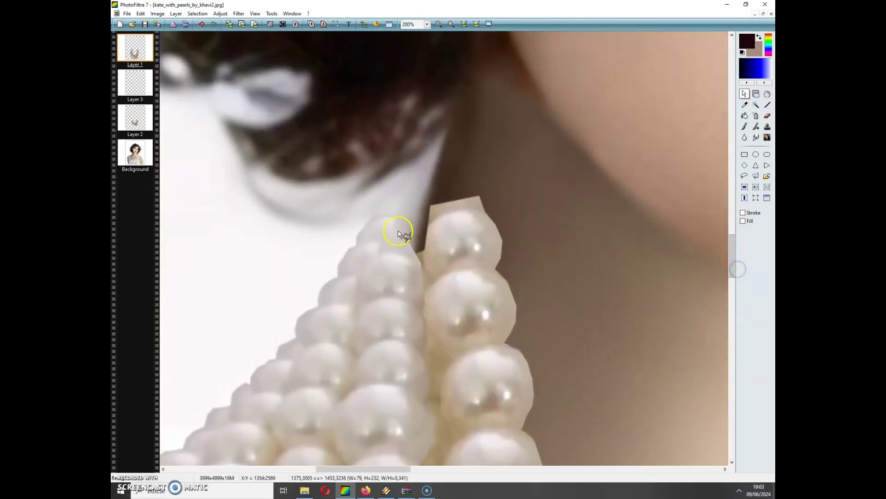
{"action": "mouse_move", "coordinate": [422, 249]}
{"action": "left_mouse_down"}
{"action": "mouse_move", "coordinate": [426, 229]}
{"action": "mouse_move", "coordinate": [446, 215]}
{"action": "mouse_move", "coordinate": [517, 208]}
{"action": "left_mouse_up"}
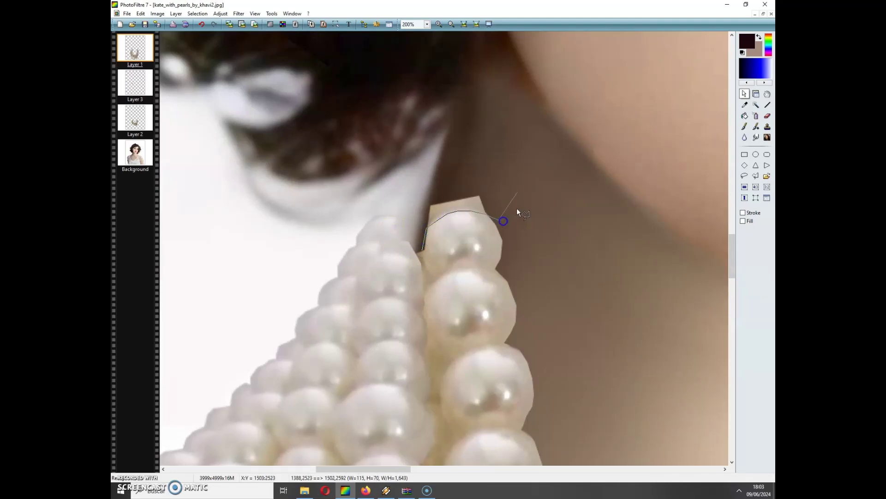
{"action": "left_click_drag", "start_coordinate": [420, 164], "coordinate": [418, 194]}
{"action": "left_click", "coordinate": [144, 82]}
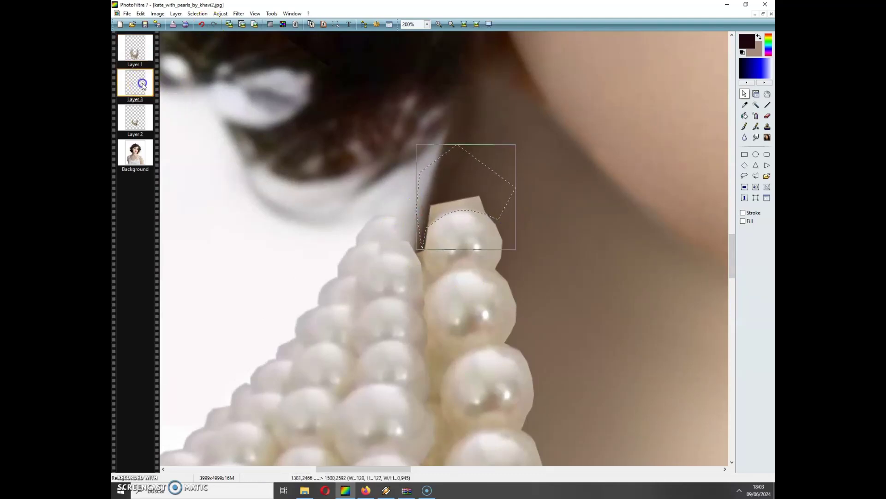
{"action": "key", "text": "Delete"}
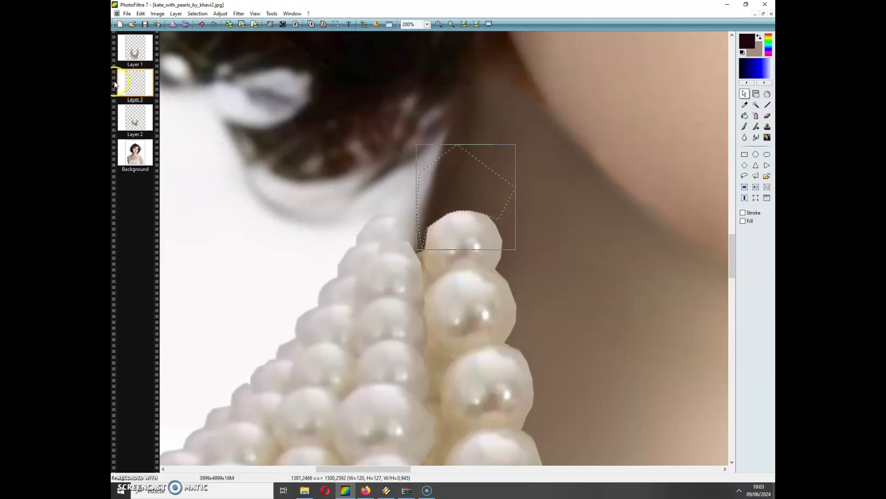
Copy the rotated piece's topmost pearl with a freehand selection and paste it as a new layer.
{"action": "left_click", "coordinate": [197, 13]}
{"action": "left_click", "coordinate": [215, 24]}
{"action": "mouse_move", "coordinate": [419, 236]}
{"action": "left_mouse_down"}
{"action": "mouse_move", "coordinate": [439, 279]}
{"action": "mouse_move", "coordinate": [464, 271]}
{"action": "mouse_move", "coordinate": [513, 192]}
{"action": "mouse_move", "coordinate": [410, 206]}
{"action": "left_mouse_up"}
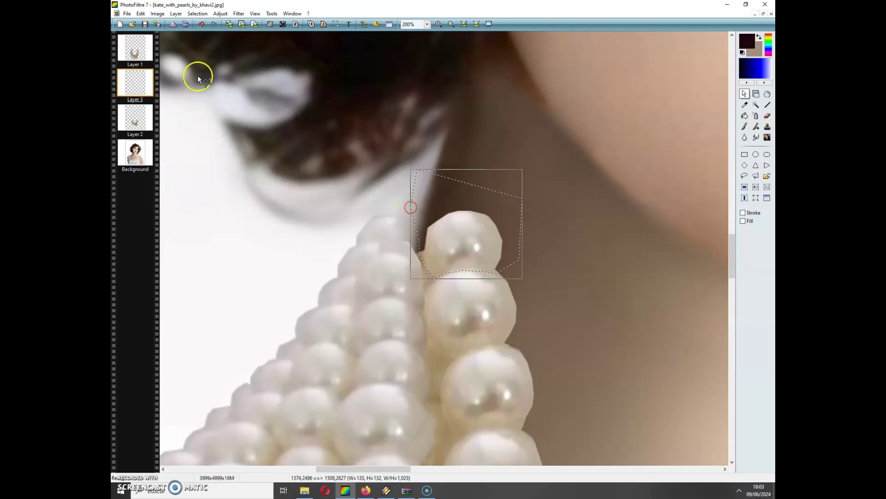
{"action": "left_click", "coordinate": [141, 13]}
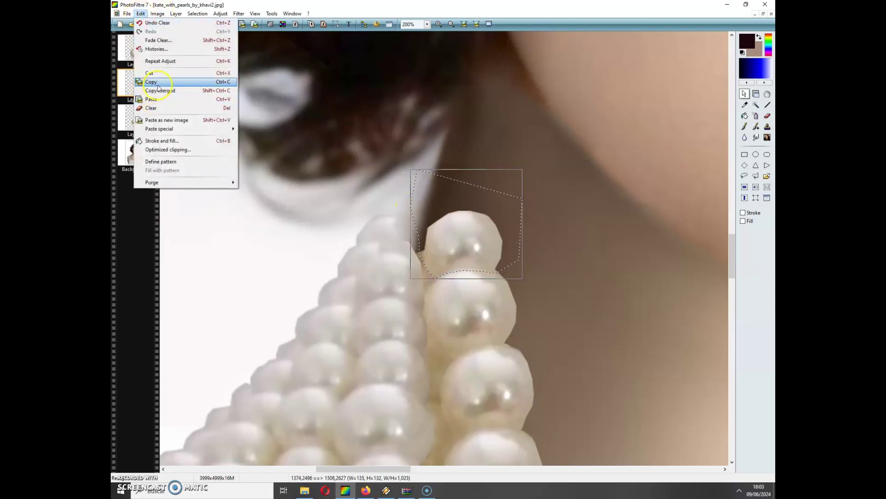
{"action": "left_click", "coordinate": [156, 82]}
{"action": "left_click", "coordinate": [141, 13]}
{"action": "left_click", "coordinate": [153, 104]}
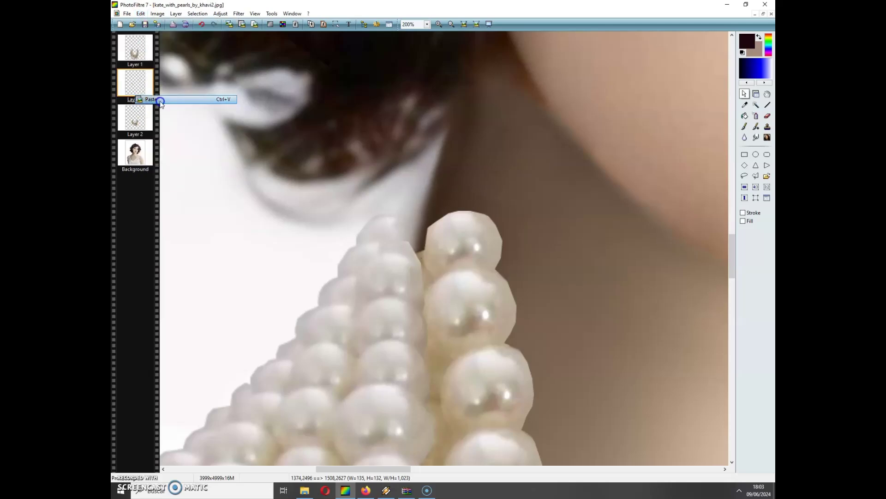
Place the pasted pearl in the gap above the two strands' upper ends and stack Layer 3 above it.
{"action": "left_click_drag", "start_coordinate": [422, 248], "coordinate": [433, 229]}
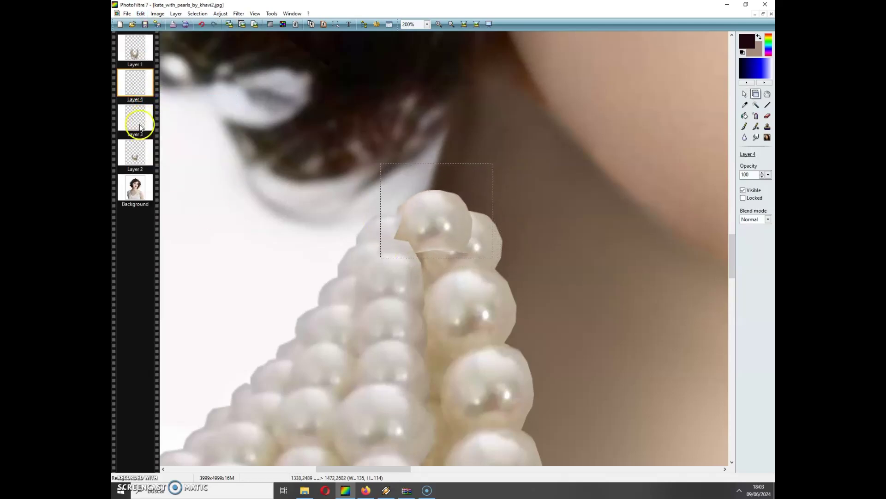
{"action": "left_click_drag", "start_coordinate": [140, 127], "coordinate": [145, 72]}
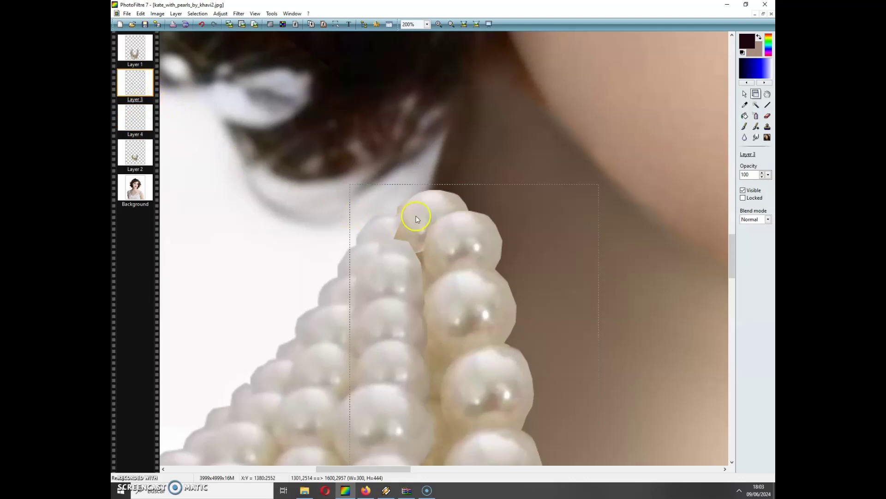
{"action": "mouse_move", "coordinate": [416, 217]}
{"action": "left_mouse_down"}
{"action": "mouse_move", "coordinate": [435, 204]}
{"action": "mouse_move", "coordinate": [427, 215]}
{"action": "left_mouse_up"}
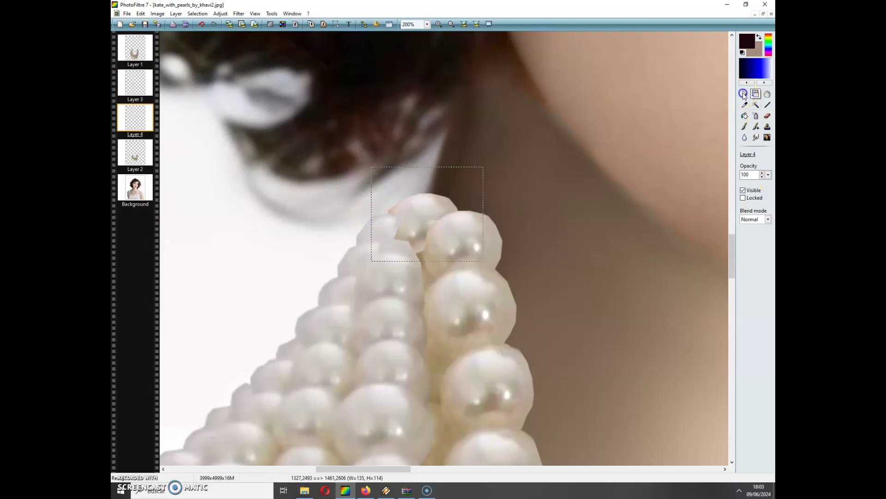
Trim the pasted pearl's outer edges on both sides where they stick out above the neighbouring pearls.
{"action": "left_click", "coordinate": [744, 94]}
{"action": "mouse_move", "coordinate": [430, 185]}
{"action": "left_mouse_down"}
{"action": "mouse_move", "coordinate": [455, 226]}
{"action": "mouse_move", "coordinate": [477, 217]}
{"action": "mouse_move", "coordinate": [440, 164]}
{"action": "mouse_move", "coordinate": [419, 154]}
{"action": "left_mouse_up"}
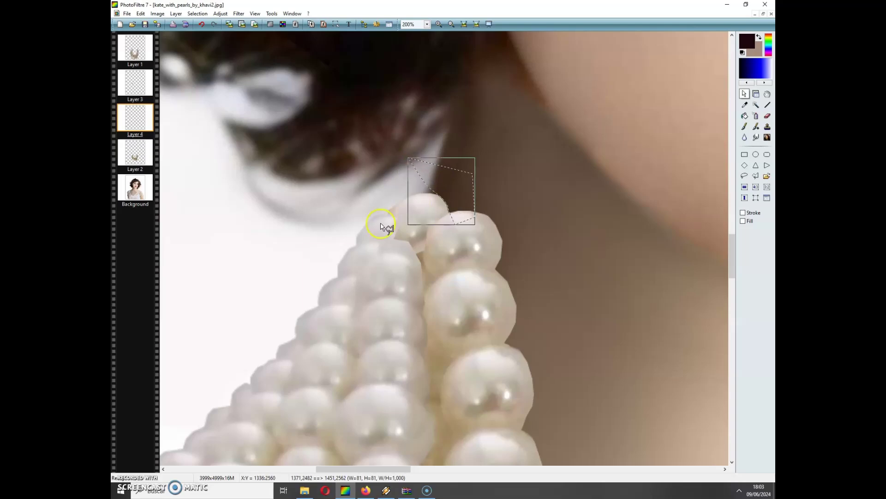
{"action": "left_click", "coordinate": [364, 186]}
{"action": "left_click", "coordinate": [392, 225]}
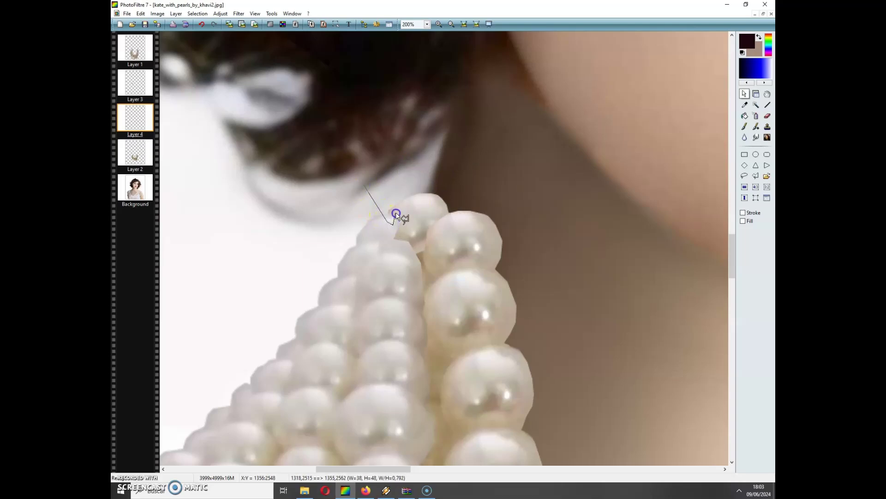
{"action": "left_click", "coordinate": [403, 200]}
{"action": "left_click", "coordinate": [381, 180]}
{"action": "left_click", "coordinate": [368, 188]}
Merge all the pearl layers of the portrait into the background.
{"action": "left_click", "coordinate": [463, 24]}
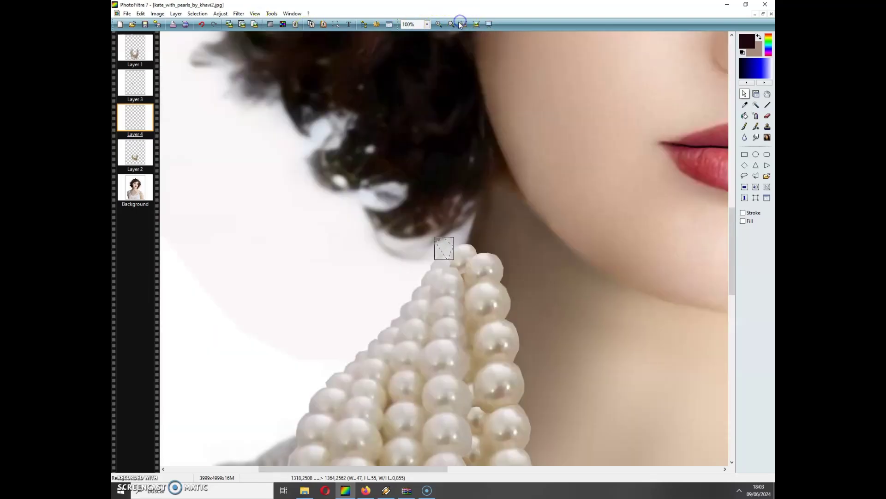
{"action": "left_click", "coordinate": [451, 24]}
{"action": "left_click", "coordinate": [452, 25]}
{"action": "left_click", "coordinate": [452, 24]}
{"action": "left_click", "coordinate": [452, 24]}
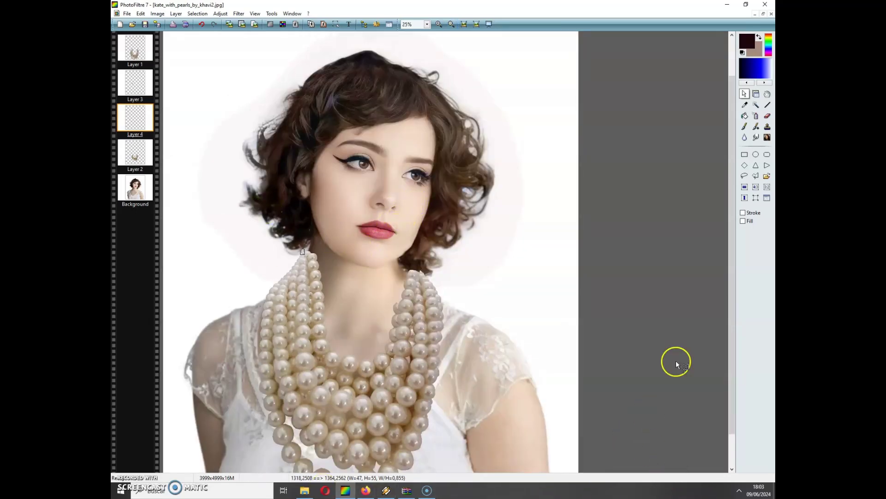
{"action": "left_click_drag", "start_coordinate": [731, 245], "coordinate": [730, 331]}
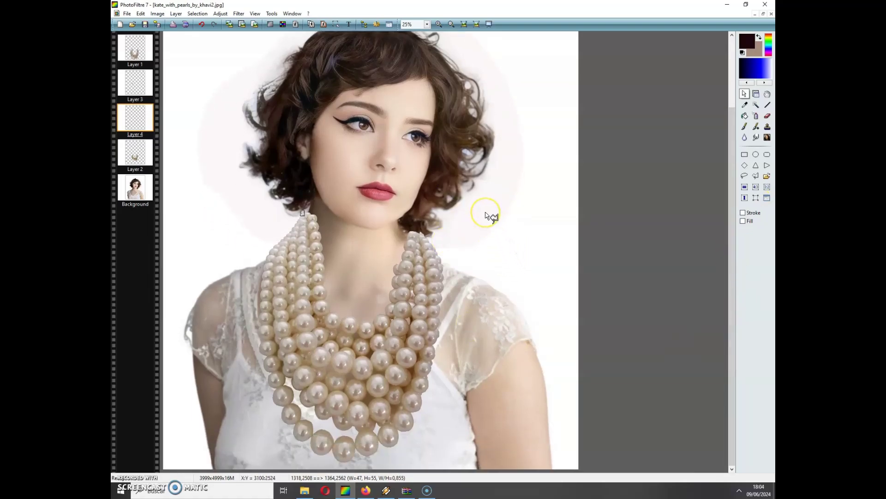
{"action": "mouse_move", "coordinate": [605, 377]}
{"action": "left_mouse_down"}
{"action": "mouse_move", "coordinate": [372, 362]}
{"action": "mouse_move", "coordinate": [337, 339]}
{"action": "mouse_move", "coordinate": [372, 422]}
{"action": "left_mouse_up"}
{"action": "left_click", "coordinate": [177, 14]}
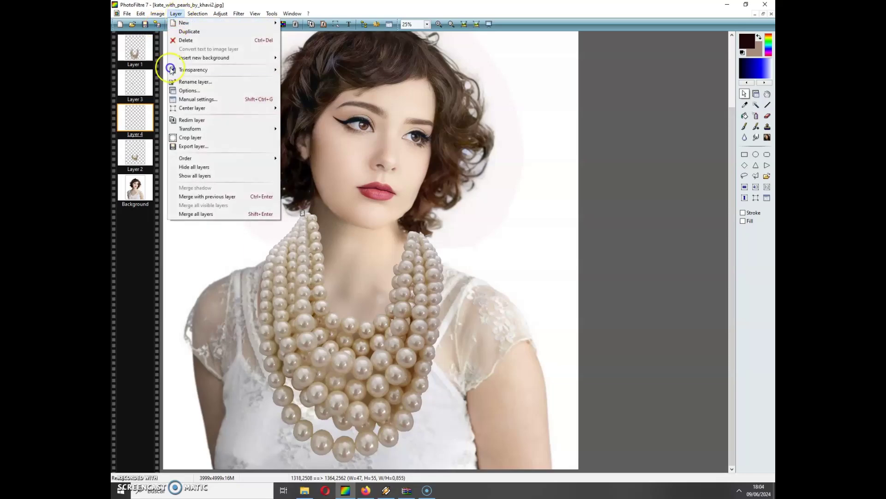
{"action": "left_click", "coordinate": [206, 214]}
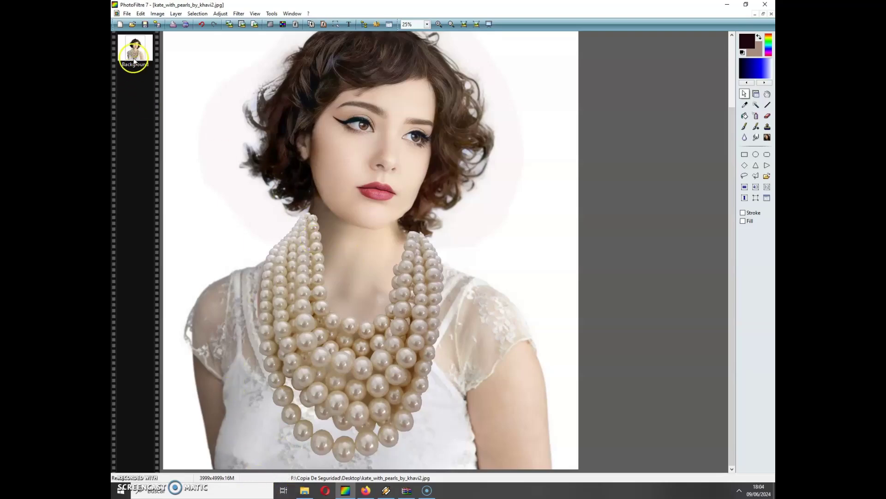
Open the image "collar con muchas perlas.png" from the folder of image parts.
{"action": "left_click", "coordinate": [129, 17]}
{"action": "left_click", "coordinate": [143, 30]}
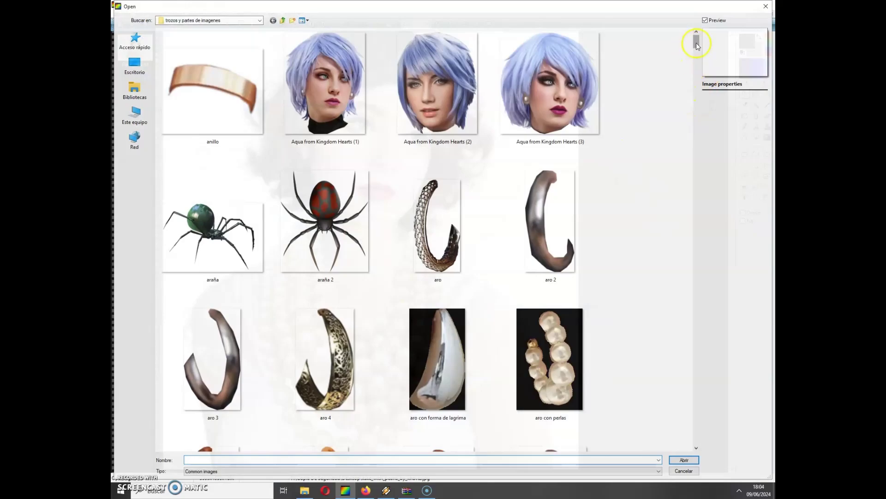
{"action": "left_click_drag", "start_coordinate": [696, 42], "coordinate": [716, 158]}
{"action": "double_click", "coordinate": [359, 261]}
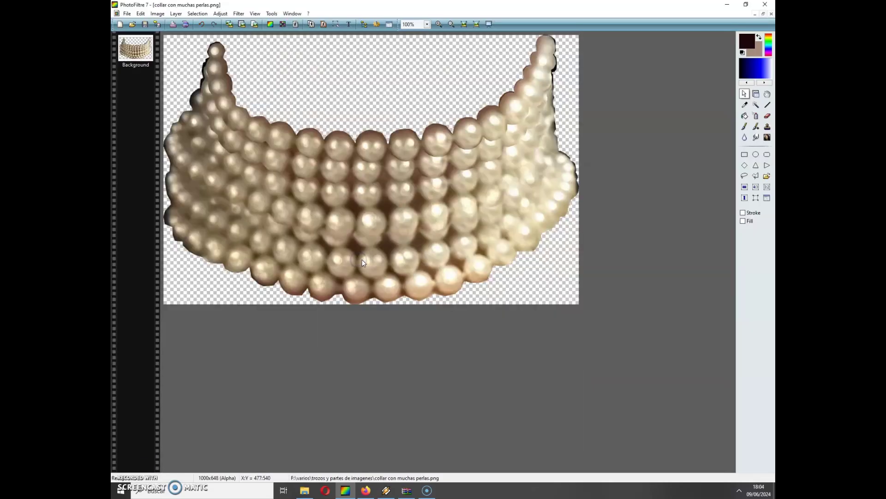
Close "collar largo de perlas grandes y gruesas.png" and the Untitled 2 pearl image without saving changes.
{"action": "left_click", "coordinate": [763, 14]}
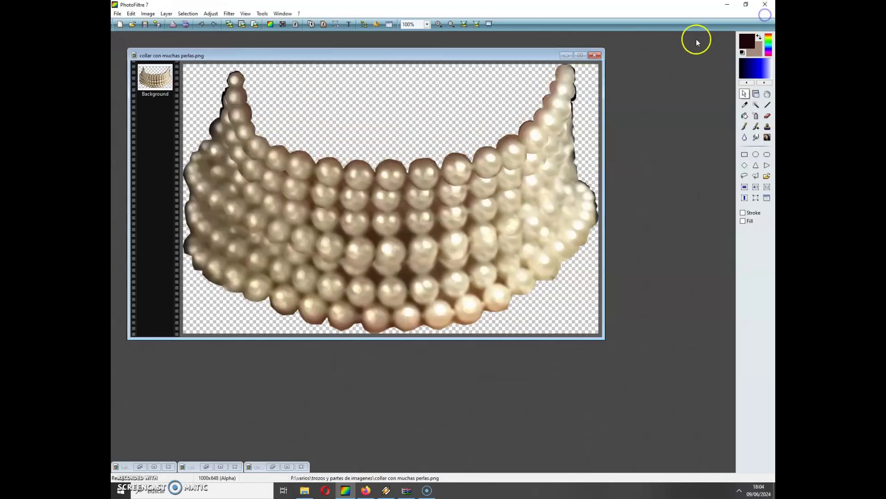
{"action": "left_click_drag", "start_coordinate": [395, 55], "coordinate": [505, 71]}
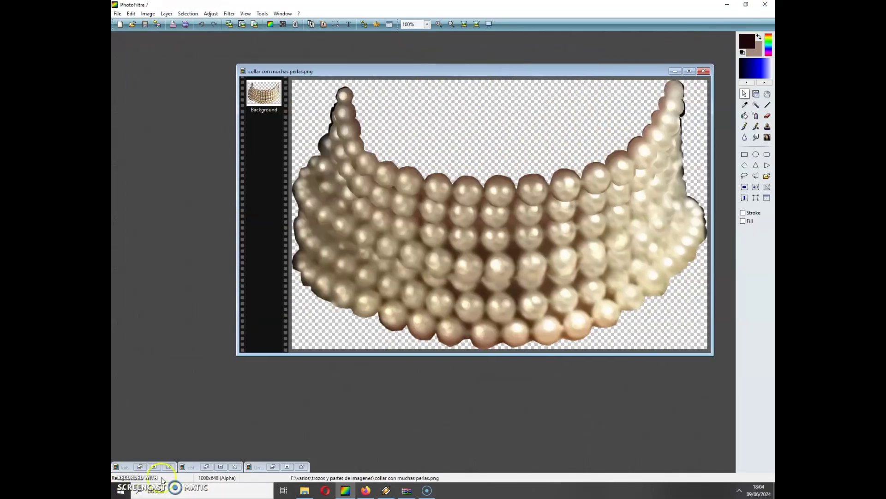
{"action": "left_click", "coordinate": [235, 467]}
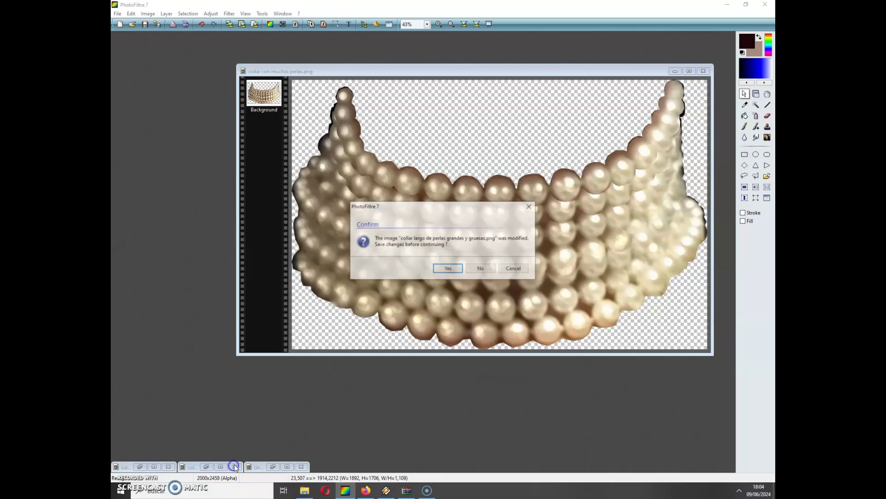
{"action": "left_click", "coordinate": [481, 269]}
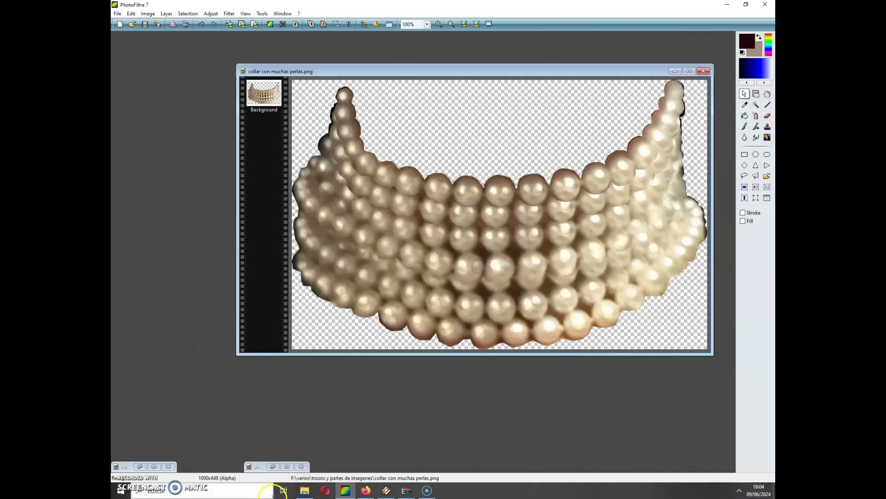
{"action": "left_click", "coordinate": [287, 467]}
{"action": "left_click", "coordinate": [765, 4]}
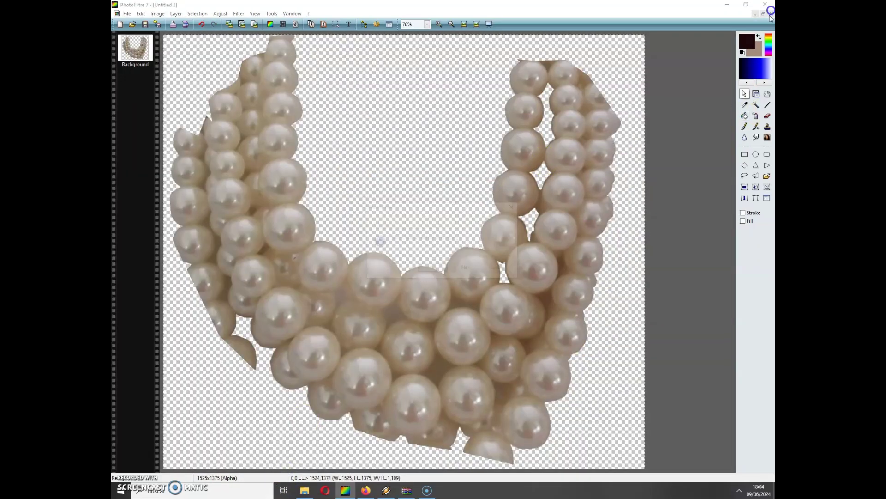
{"action": "left_click", "coordinate": [469, 268]}
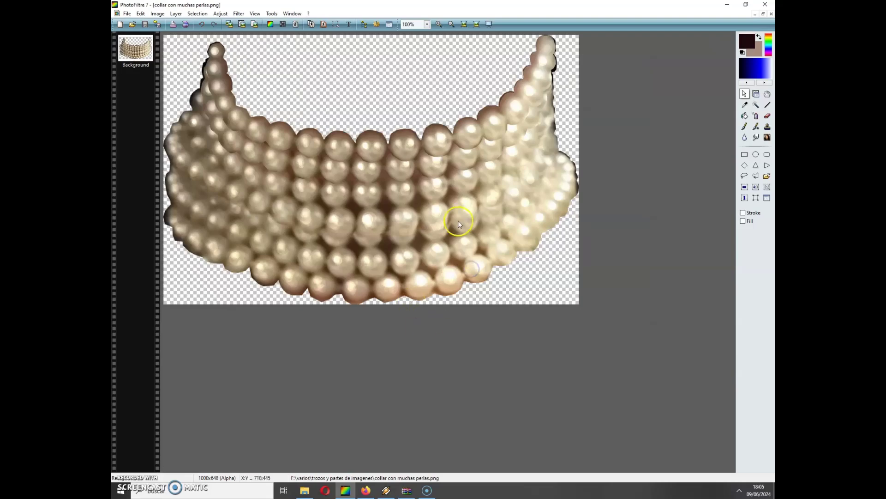
Rotate the pearl choker image slightly clockwise with a free rotation, keeping Adjust size and Antialias on.
{"action": "left_click", "coordinate": [157, 13]}
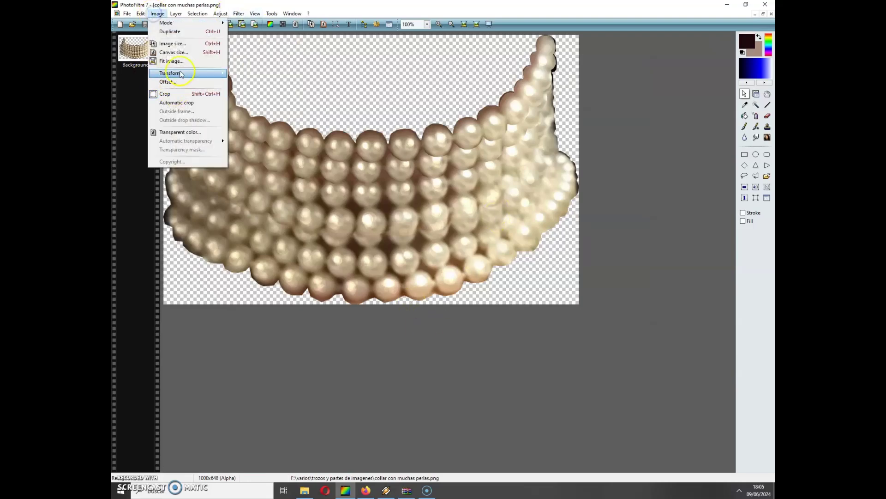
{"action": "mouse_move", "coordinate": [181, 74]}
{"action": "left_click", "coordinate": [266, 121]}
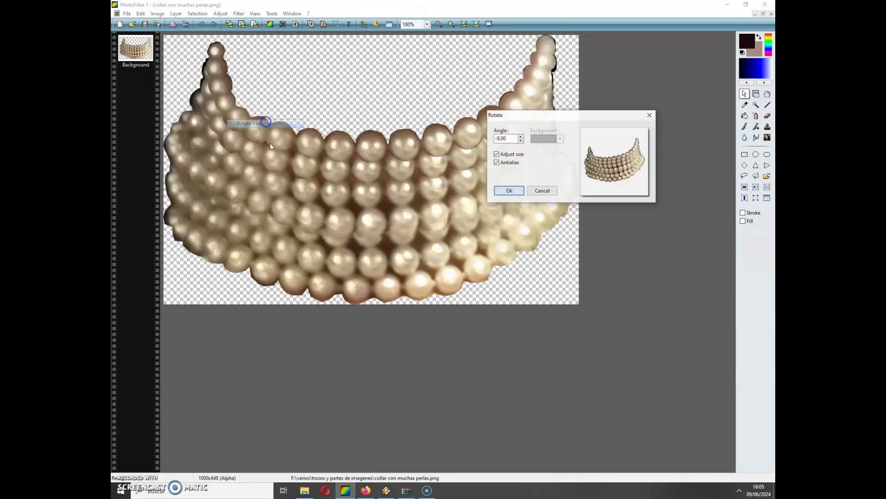
{"action": "left_click_drag", "start_coordinate": [521, 137], "coordinate": [538, 221]}
{"action": "left_click", "coordinate": [510, 190]}
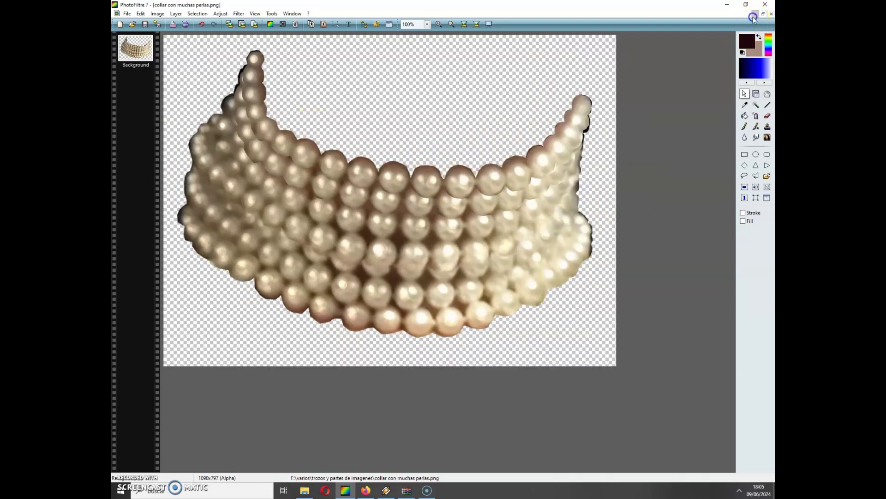
Copy the rotated choker into the portrait as a new layer and place it over the woman's neck.
{"action": "left_click", "coordinate": [140, 14]}
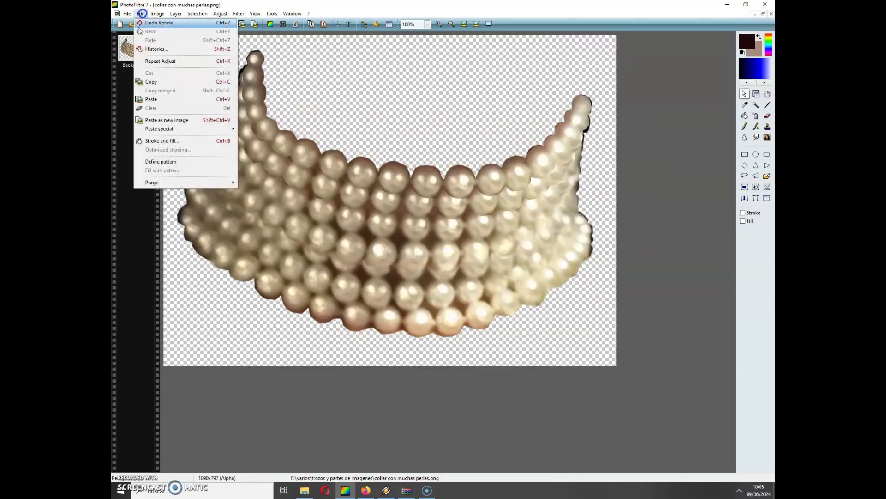
{"action": "left_click", "coordinate": [155, 83]}
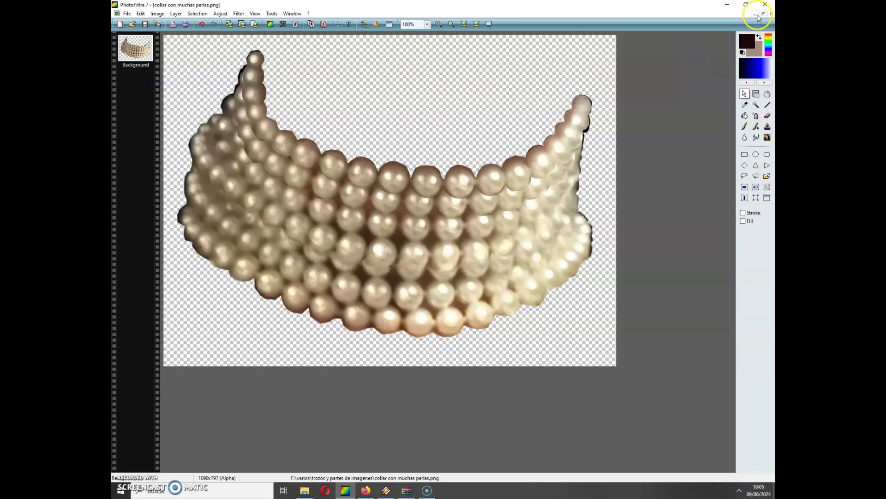
{"action": "left_click", "coordinate": [755, 14]}
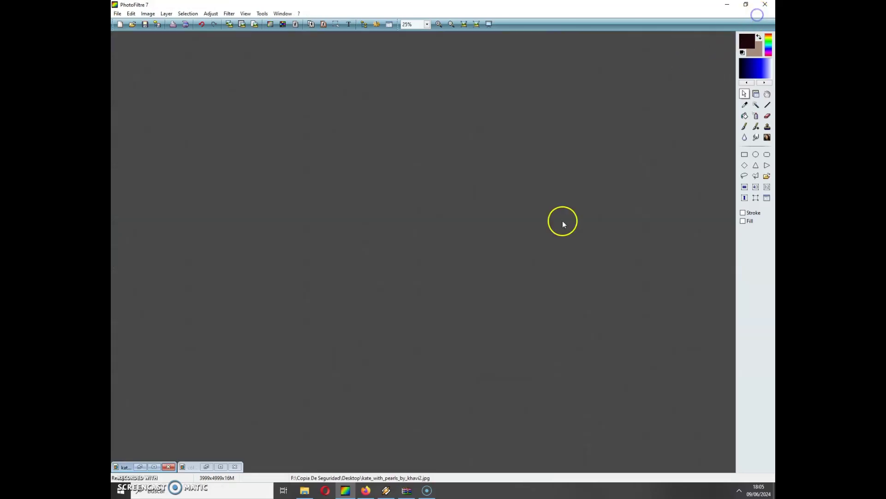
{"action": "left_click", "coordinate": [154, 467]}
{"action": "left_click", "coordinate": [141, 14]}
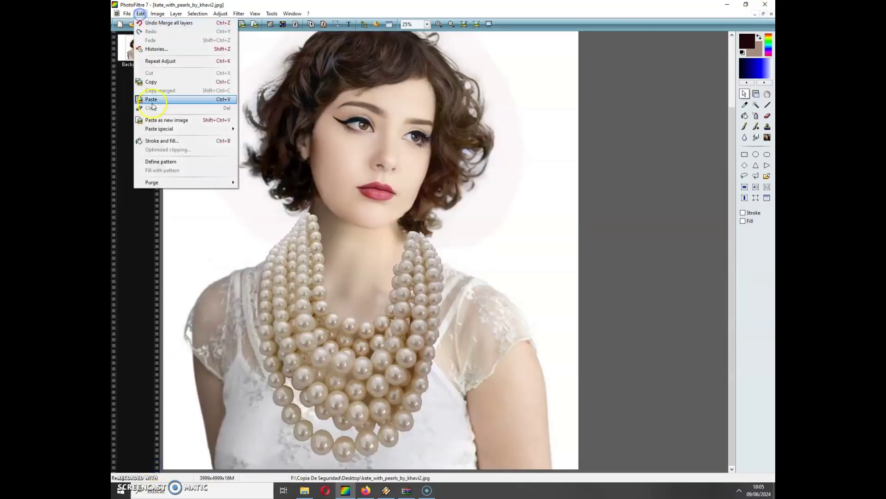
{"action": "left_click", "coordinate": [157, 96]}
{"action": "left_click_drag", "start_coordinate": [394, 264], "coordinate": [375, 264]}
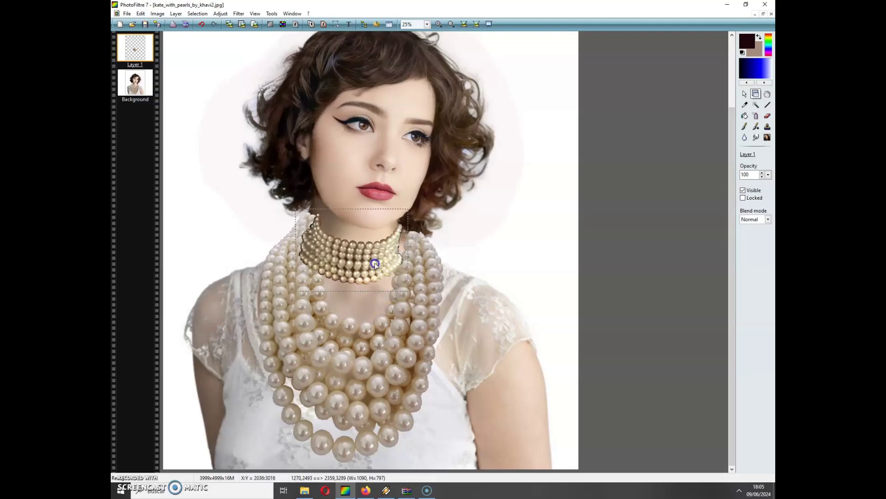
Delete the pasted choker layer from the portrait.
{"action": "left_click", "coordinate": [176, 14]}
{"action": "left_click", "coordinate": [187, 41]}
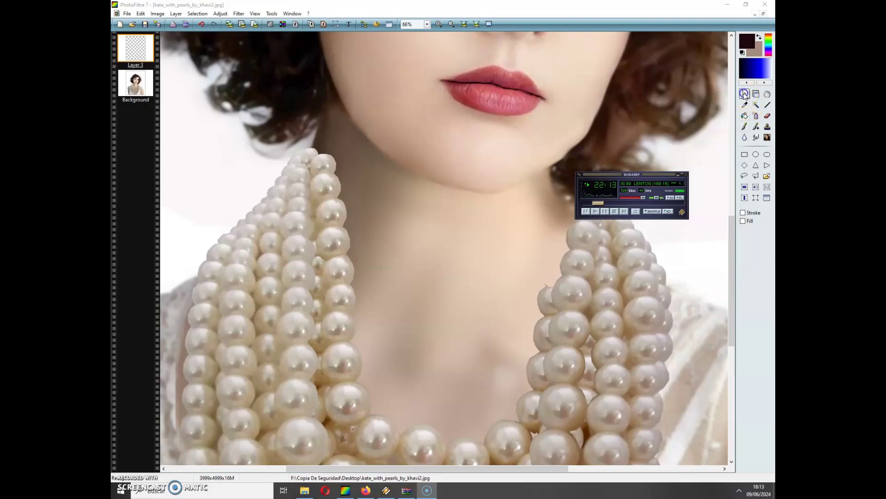
Outline the upper part of the two inner strands on the necklace's right side freehand and copy it from the Background layer.
{"action": "left_click", "coordinate": [757, 176]}
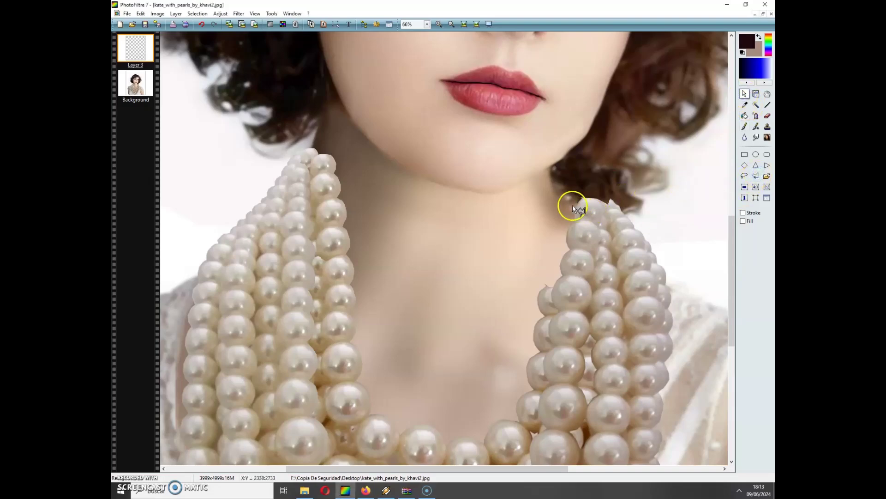
{"action": "left_click", "coordinate": [579, 204]}
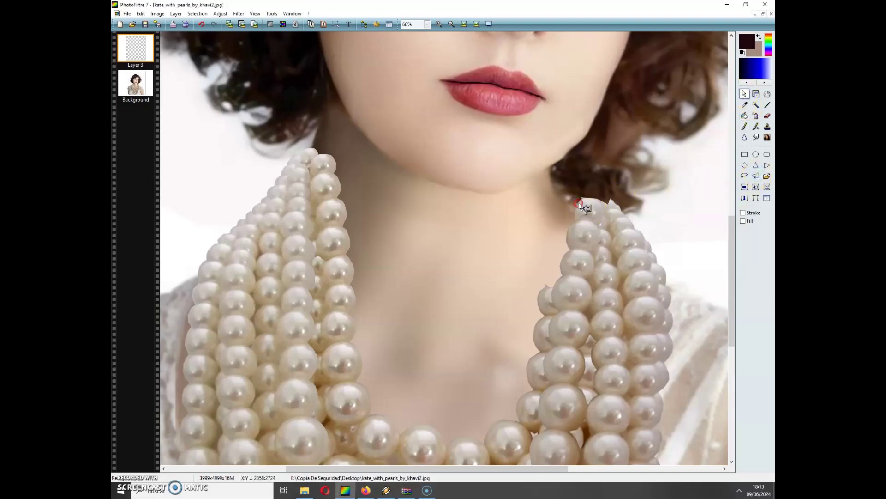
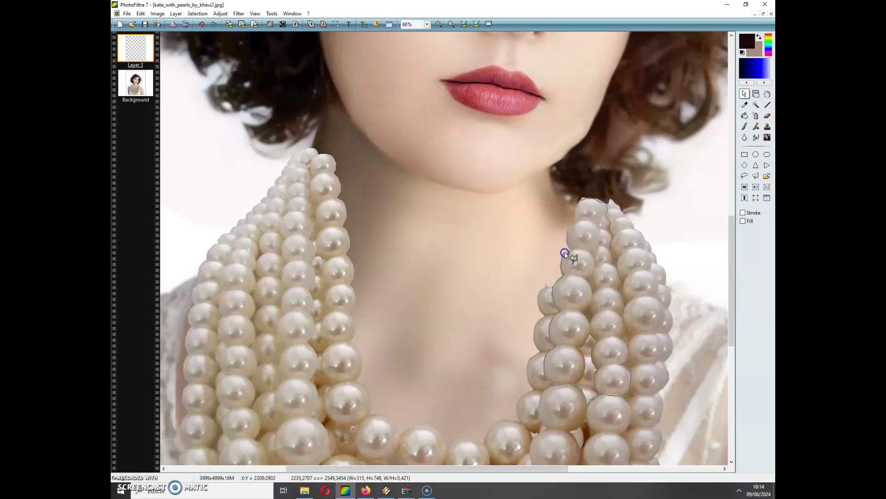
{"action": "left_click", "coordinate": [576, 213]}
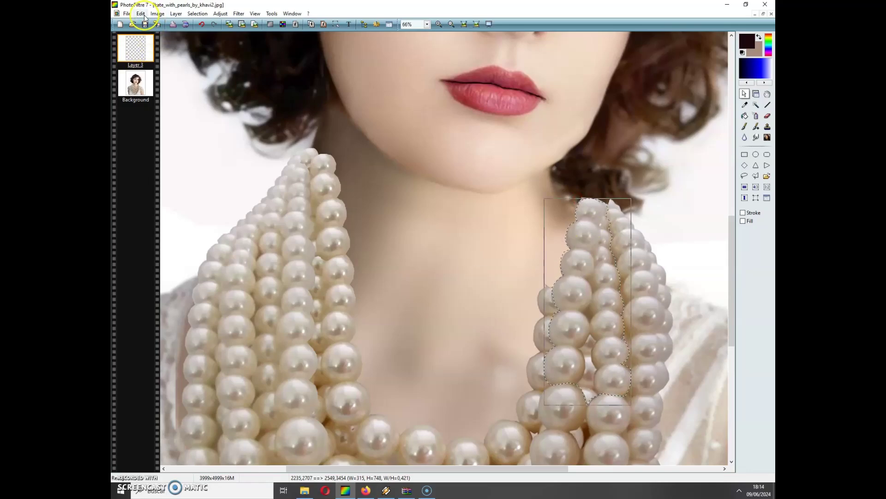
{"action": "left_click", "coordinate": [135, 82]}
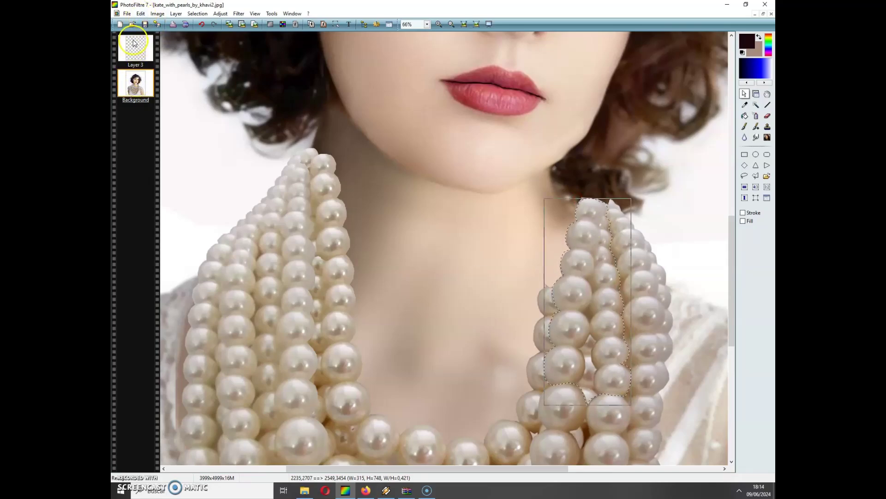
{"action": "left_click", "coordinate": [140, 13]}
{"action": "left_click", "coordinate": [155, 85]}
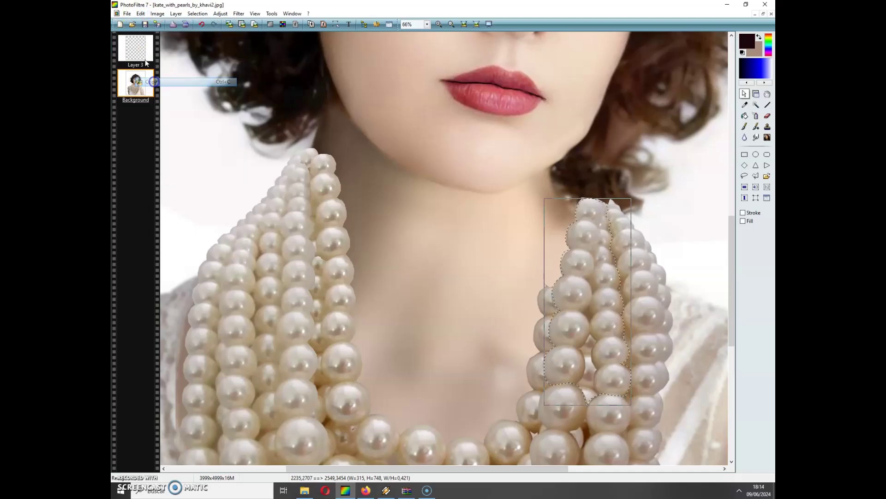
Paste the copied strand piece as a new image and copy that whole image.
{"action": "left_click", "coordinate": [140, 13]}
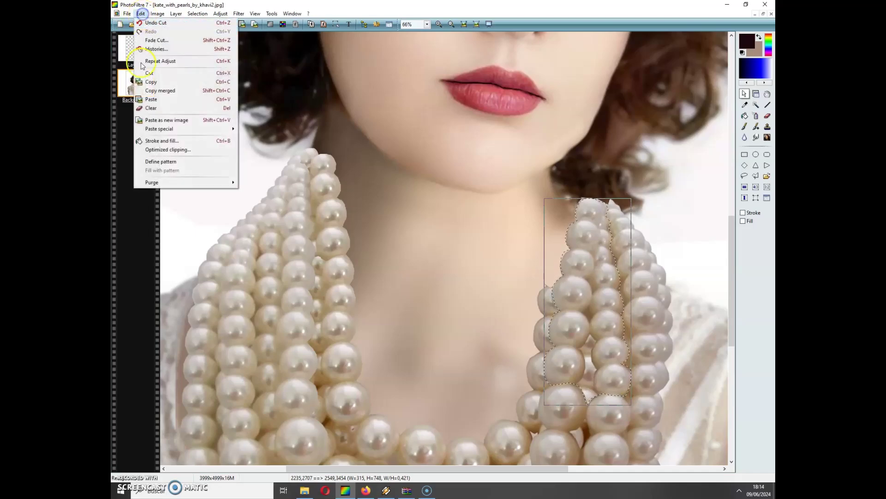
{"action": "left_click", "coordinate": [170, 121]}
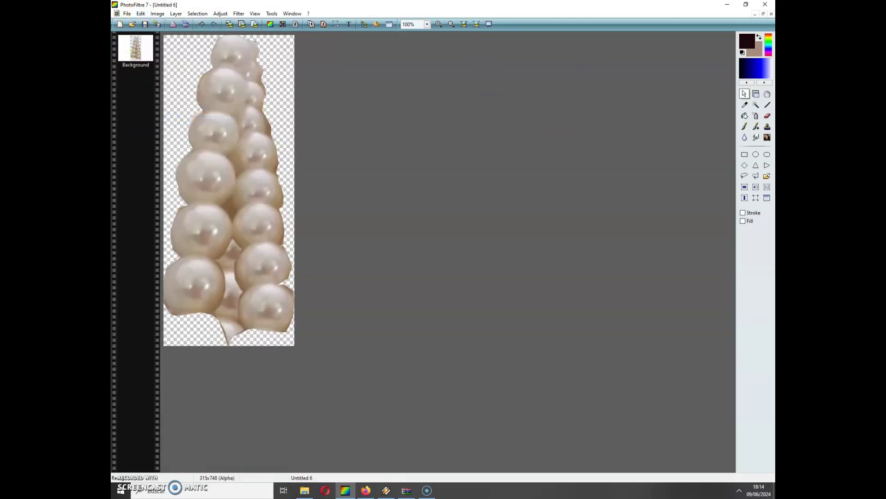
{"action": "left_click", "coordinate": [141, 14]}
{"action": "left_click", "coordinate": [161, 83]}
Paste the strand piece into the portrait as a layer and place it above the necklace's outer right side.
{"action": "left_click", "coordinate": [757, 14]}
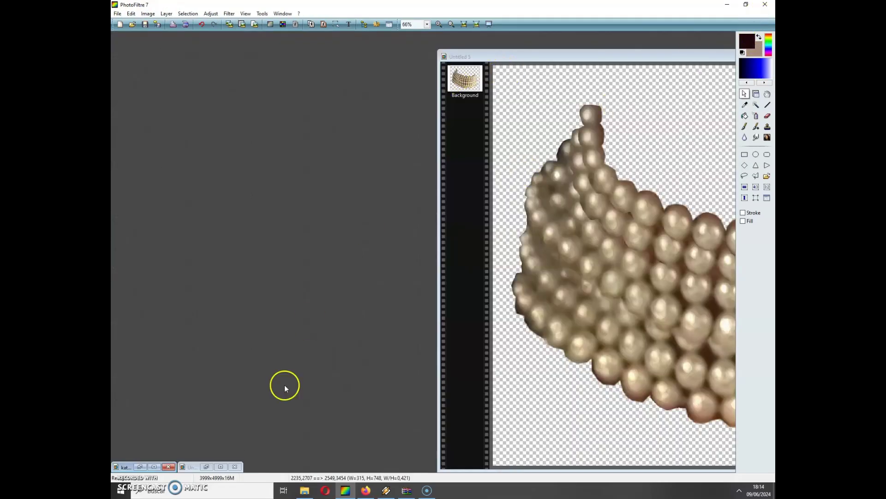
{"action": "left_click", "coordinate": [154, 467]}
{"action": "left_click", "coordinate": [141, 14]}
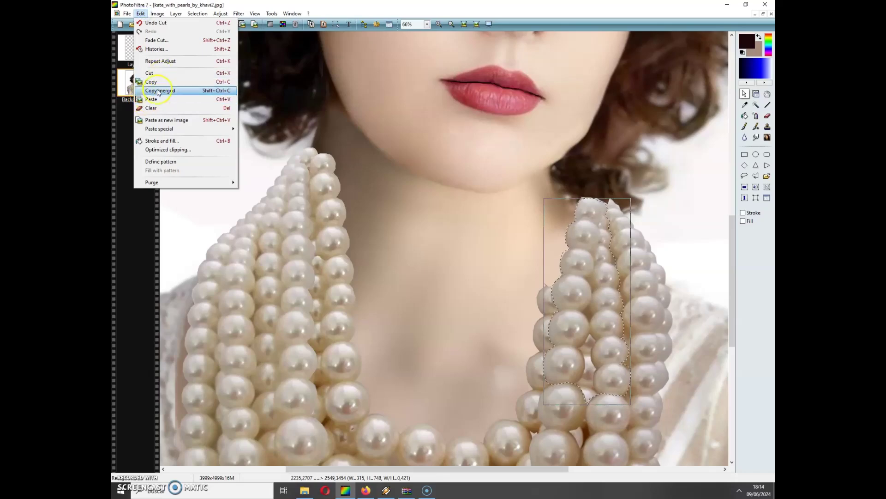
{"action": "left_click", "coordinate": [158, 98]}
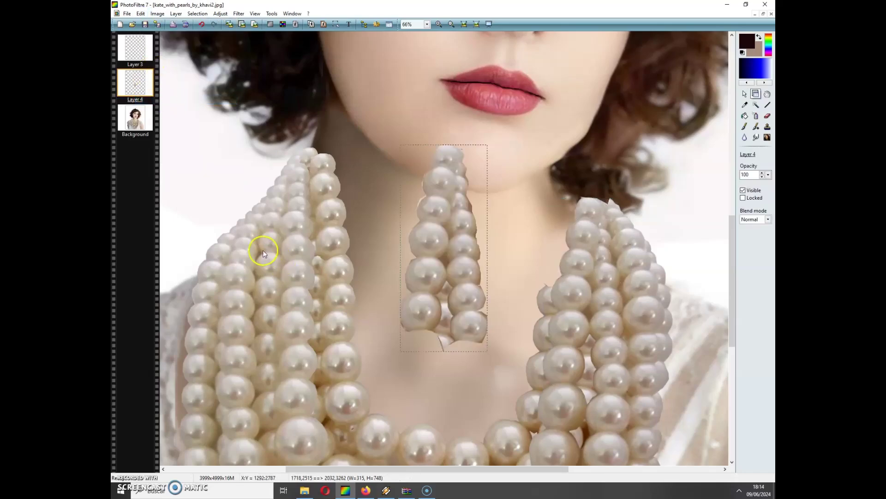
{"action": "left_click_drag", "start_coordinate": [436, 261], "coordinate": [662, 209]}
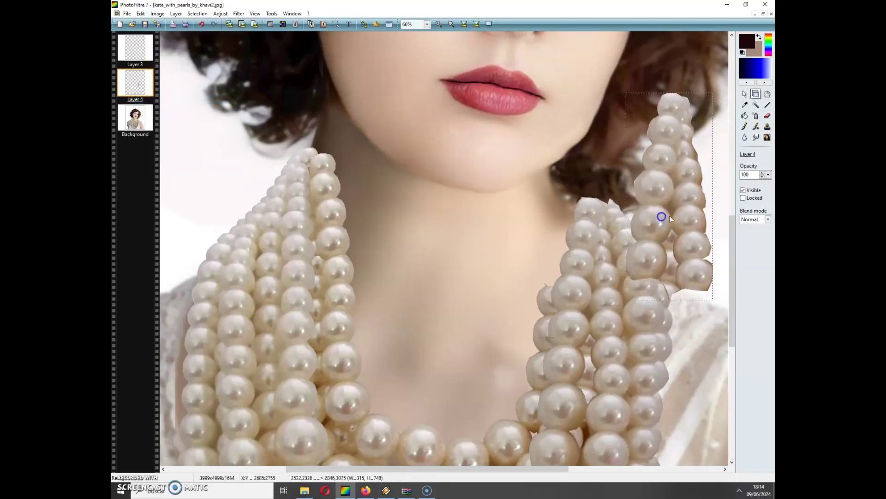
Switch to the pearl choker image and copy the whole image.
{"action": "left_click", "coordinate": [764, 15]}
{"action": "left_click", "coordinate": [598, 56]}
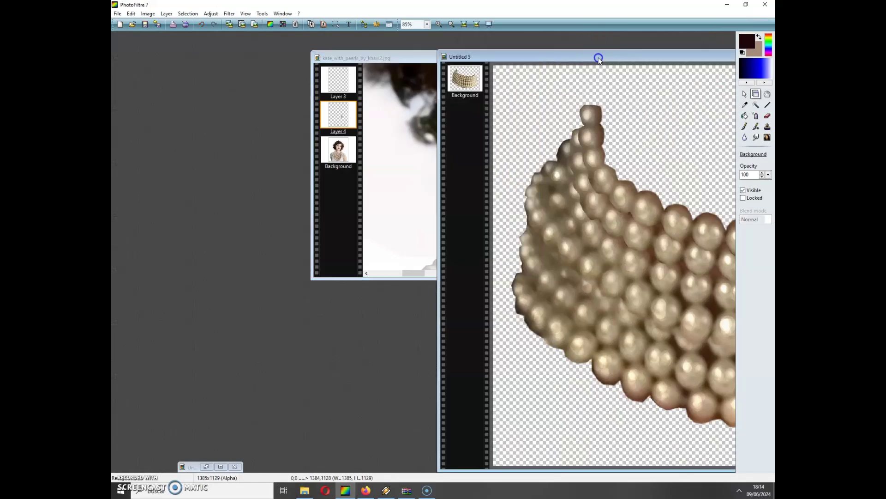
{"action": "left_click", "coordinate": [188, 13]}
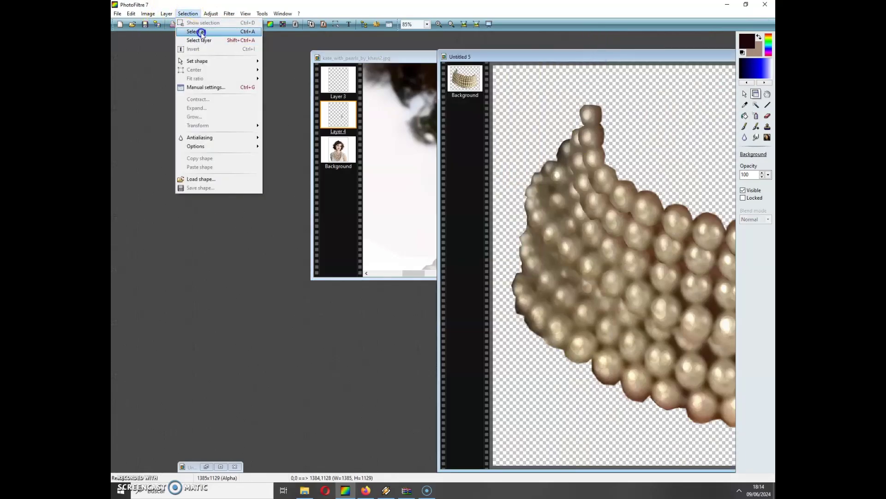
{"action": "left_click", "coordinate": [202, 33]}
{"action": "left_click", "coordinate": [132, 13]}
{"action": "left_click", "coordinate": [152, 82]}
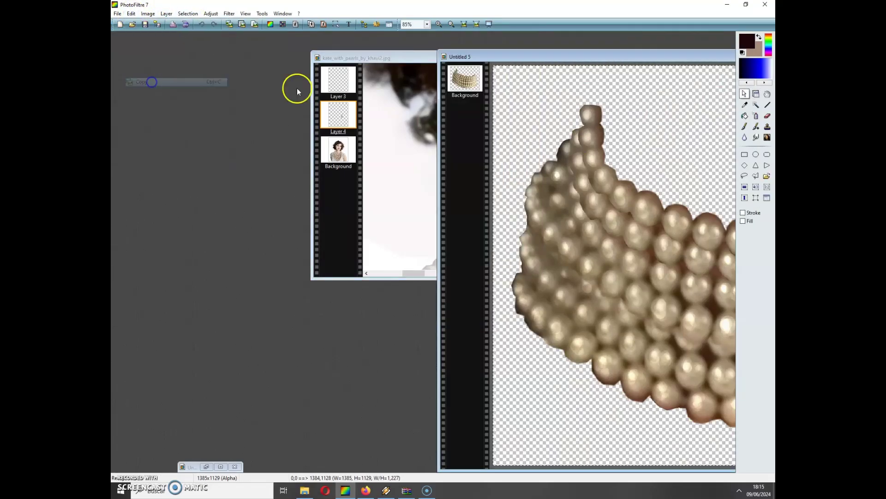
Paste the choker into the portrait as a layer and position it around the woman's neck.
{"action": "left_click", "coordinate": [390, 58]}
{"action": "left_click", "coordinate": [516, 59]}
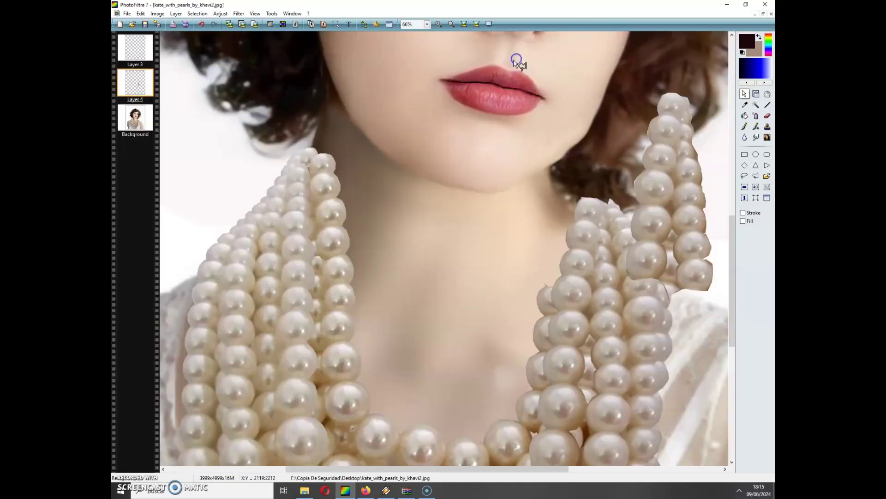
{"action": "left_click", "coordinate": [140, 13]}
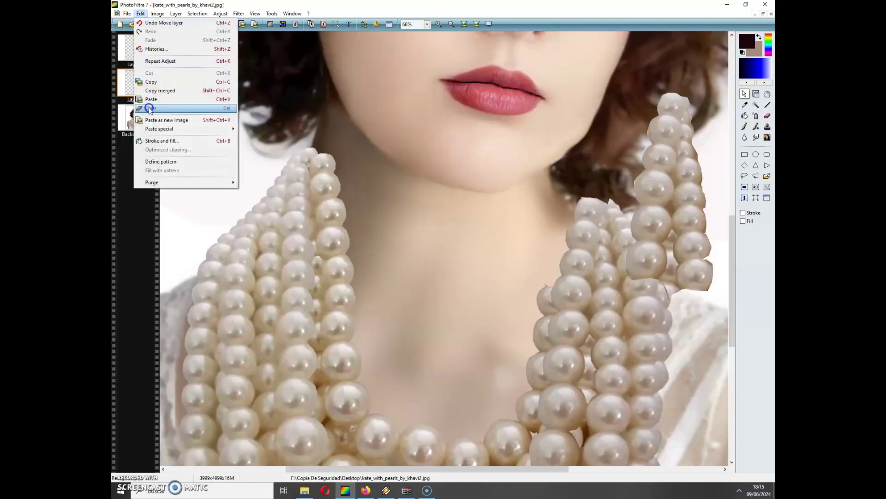
{"action": "left_click", "coordinate": [161, 100]}
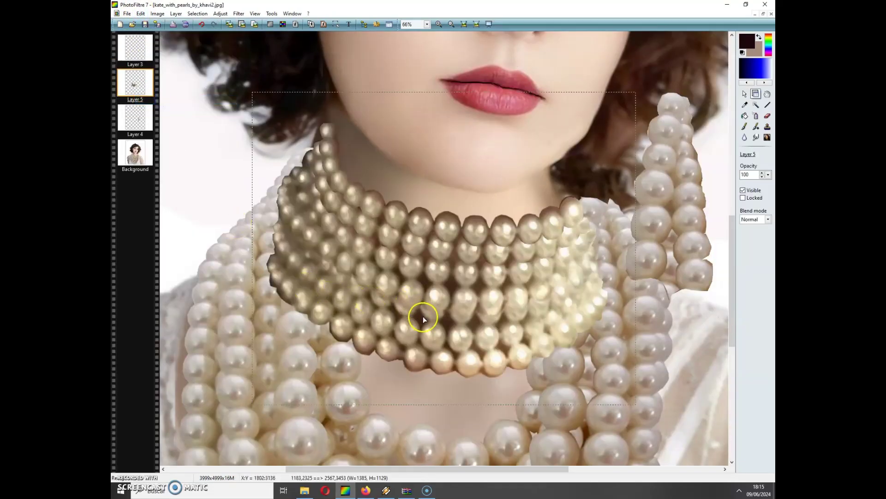
{"action": "left_click_drag", "start_coordinate": [423, 317], "coordinate": [414, 306]}
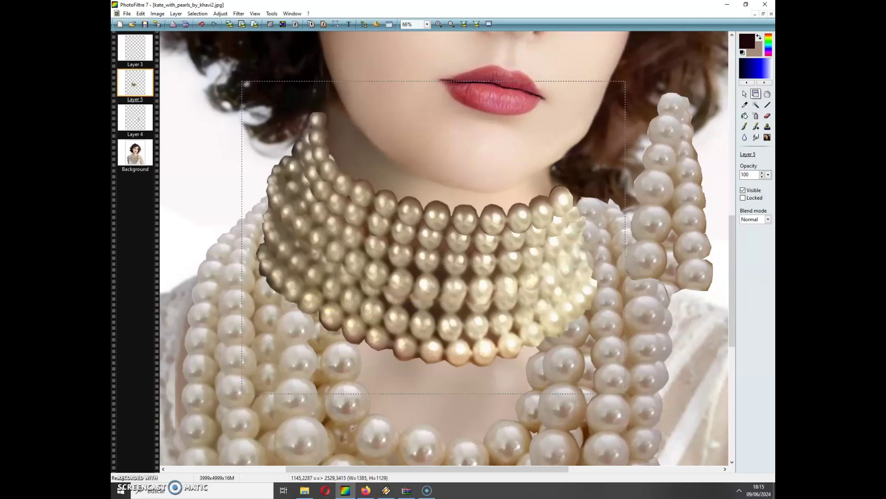
Move the strand-piece layer above the choker layer and place the piece over the choker's right end.
{"action": "left_click", "coordinate": [143, 119]}
{"action": "left_click_drag", "start_coordinate": [144, 119], "coordinate": [148, 83]}
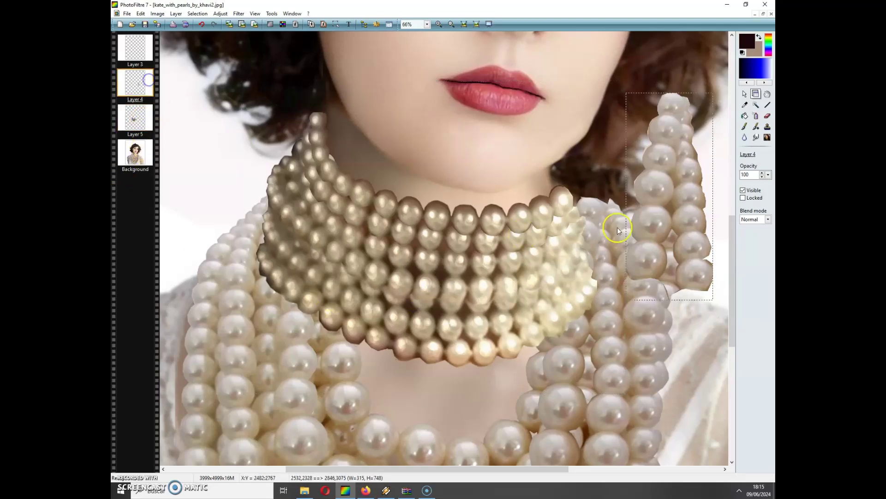
{"action": "left_click_drag", "start_coordinate": [677, 228], "coordinate": [596, 334]}
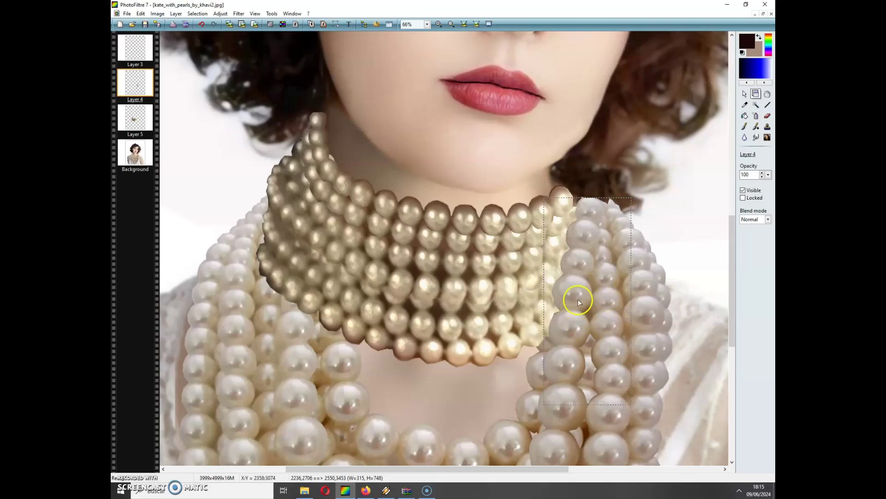
Adjust the choker layer to brightness -2%, contrast 31%, saturation -14% and gamma 1.32.
{"action": "left_click", "coordinate": [133, 121]}
{"action": "left_click", "coordinate": [198, 13]}
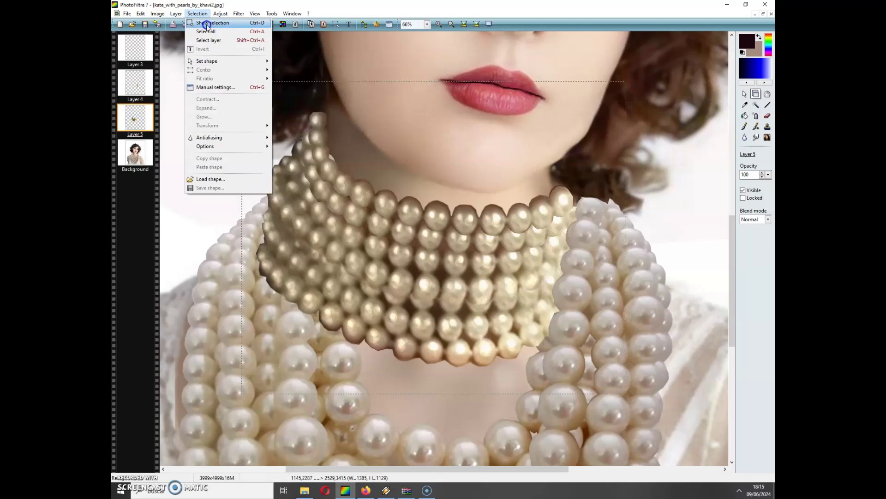
{"action": "mouse_move", "coordinate": [223, 10]}
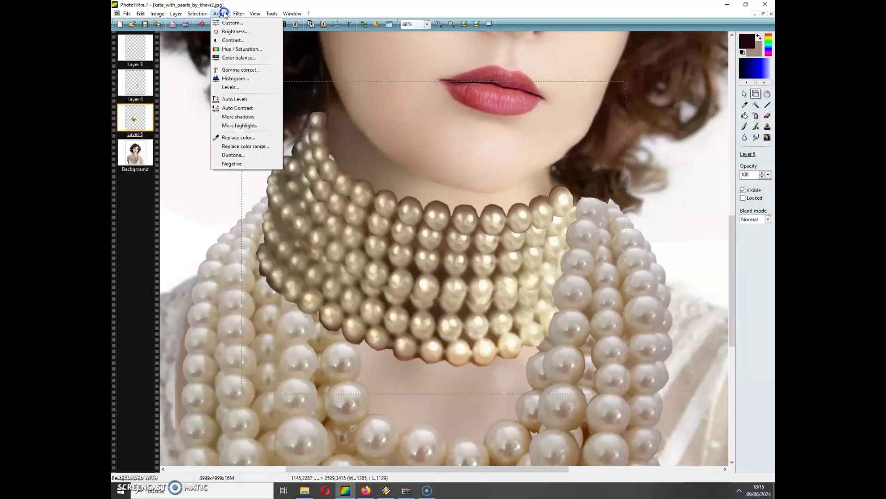
{"action": "left_click", "coordinate": [232, 22]}
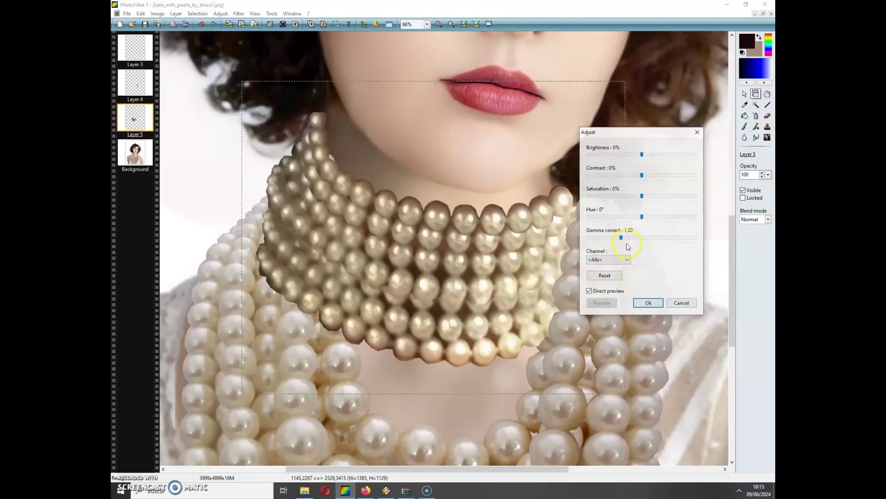
{"action": "left_click_drag", "start_coordinate": [621, 239], "coordinate": [641, 241]}
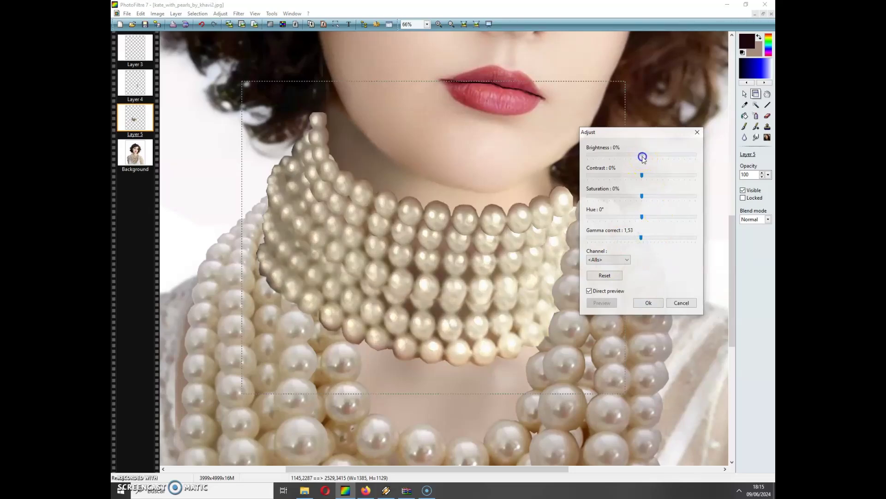
{"action": "left_click", "coordinate": [642, 176]}
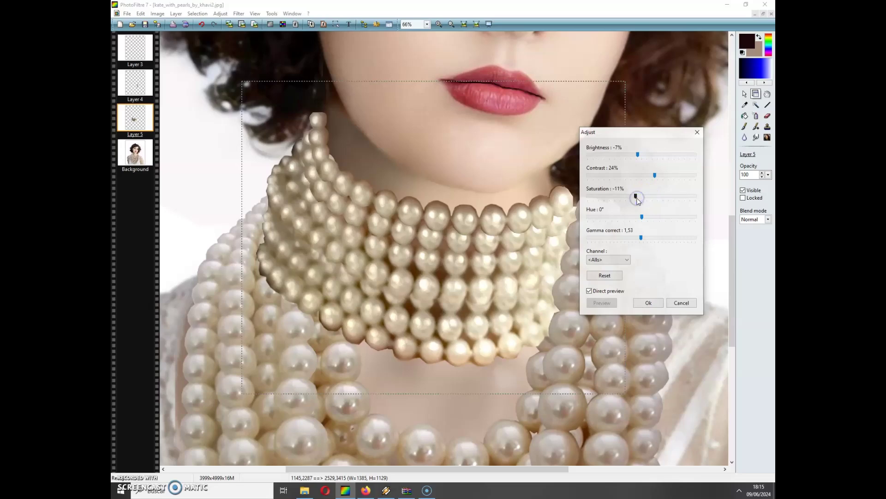
{"action": "left_click_drag", "start_coordinate": [636, 199], "coordinate": [641, 154]}
{"action": "left_click_drag", "start_coordinate": [637, 240], "coordinate": [635, 239]}
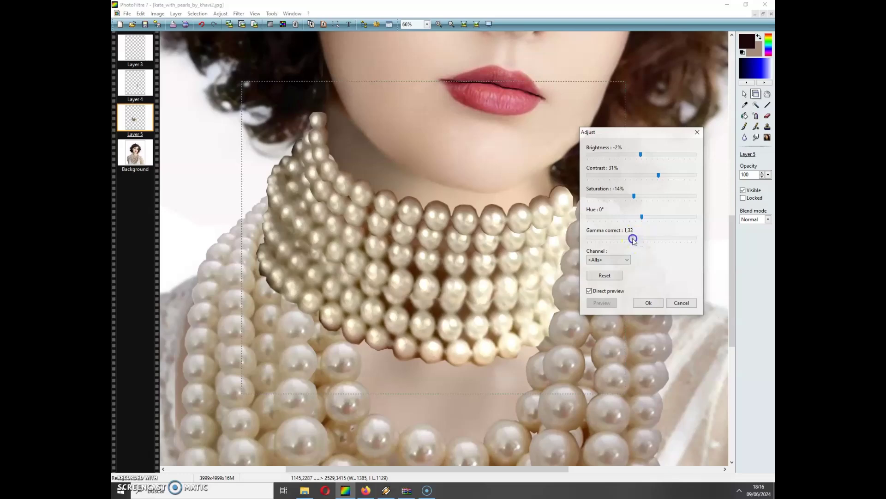
{"action": "left_click", "coordinate": [649, 303]}
Smudge the Background layer along the choker's upper edge with a brush radius of 50.
{"action": "left_click", "coordinate": [142, 157]}
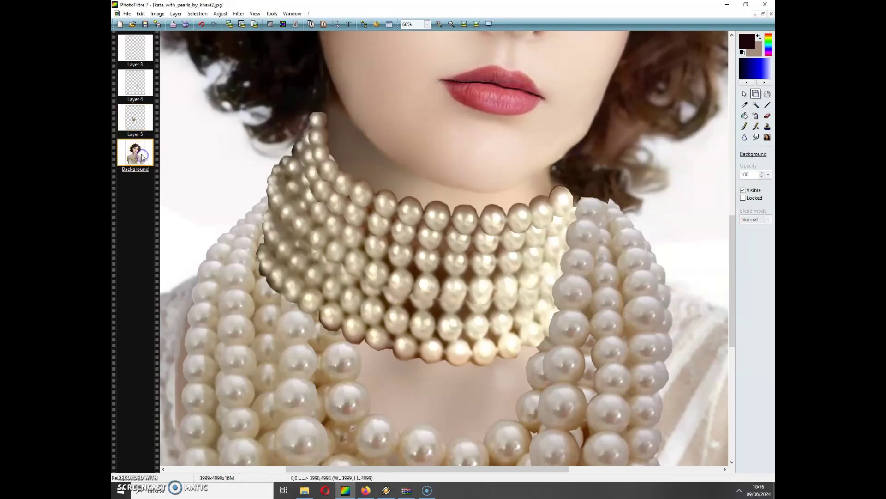
{"action": "left_click", "coordinate": [756, 138]}
{"action": "left_click_drag", "start_coordinate": [332, 157], "coordinate": [331, 135]}
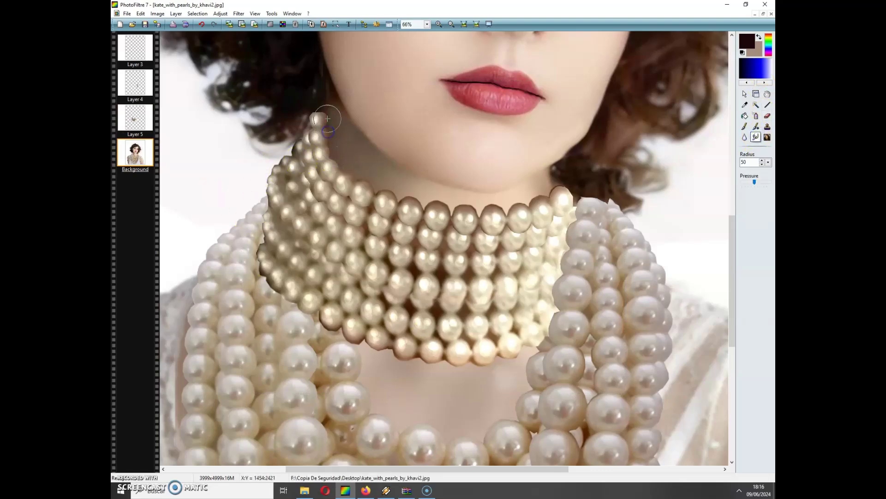
{"action": "left_click_drag", "start_coordinate": [412, 213], "coordinate": [460, 213]}
Shift the choker layer slightly downward on the neck.
{"action": "left_click", "coordinate": [756, 104]}
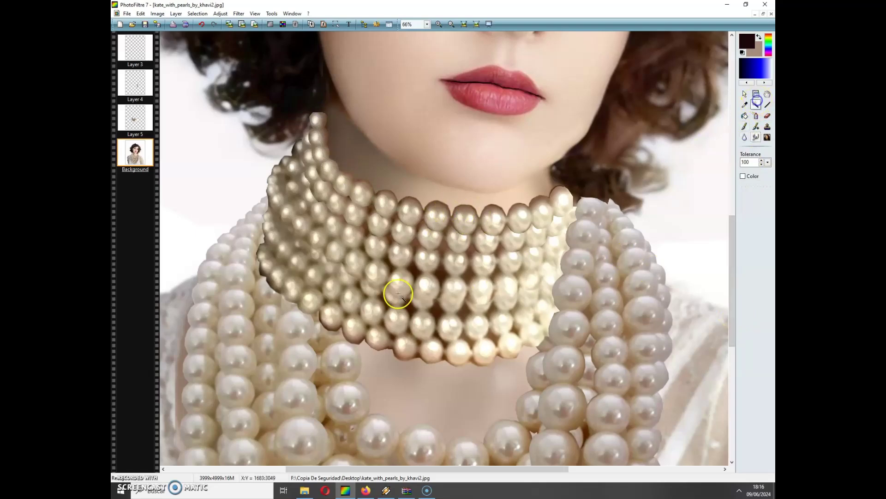
{"action": "left_click", "coordinate": [133, 119]}
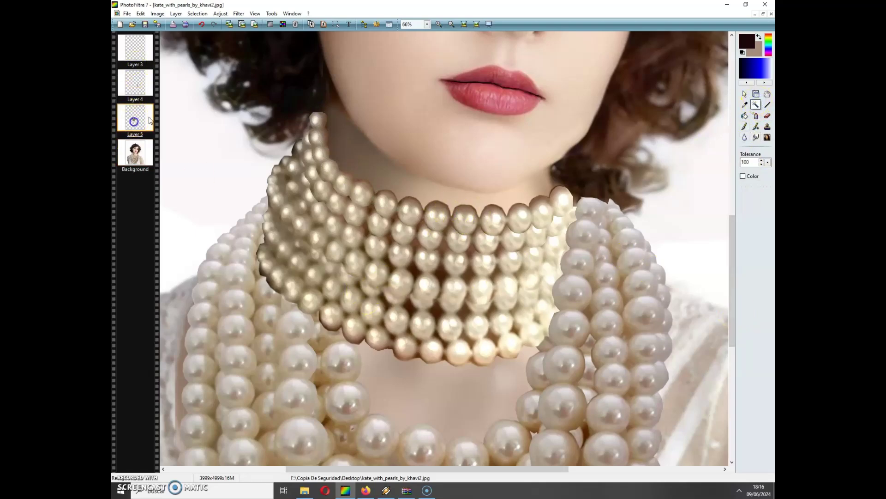
{"action": "left_click", "coordinate": [757, 93]}
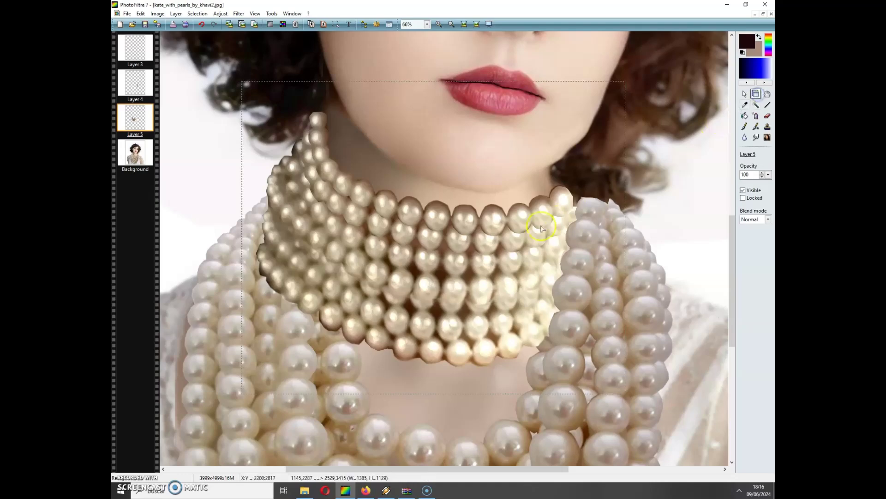
{"action": "left_click_drag", "start_coordinate": [432, 290], "coordinate": [433, 293]}
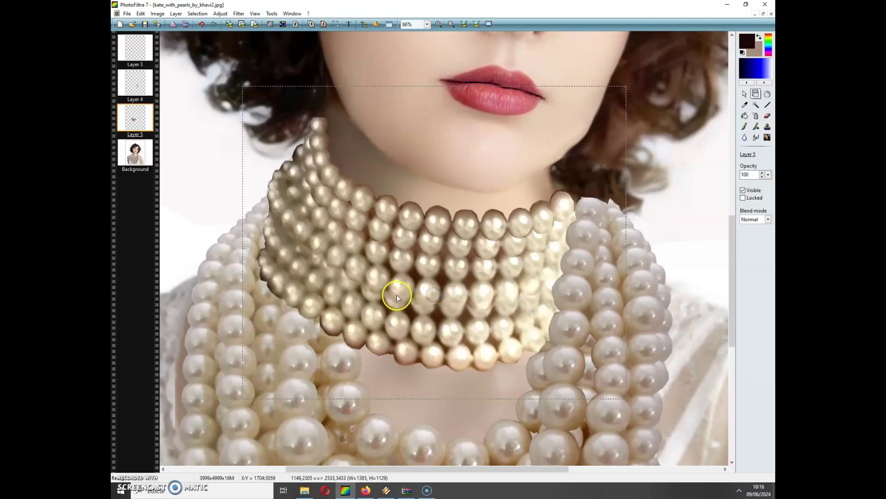
Outline the dark fringe at the choker's lower left end freehand, clear it and drop the selection.
{"action": "left_click", "coordinate": [745, 96]}
{"action": "left_click_drag", "start_coordinate": [231, 278], "coordinate": [261, 248]}
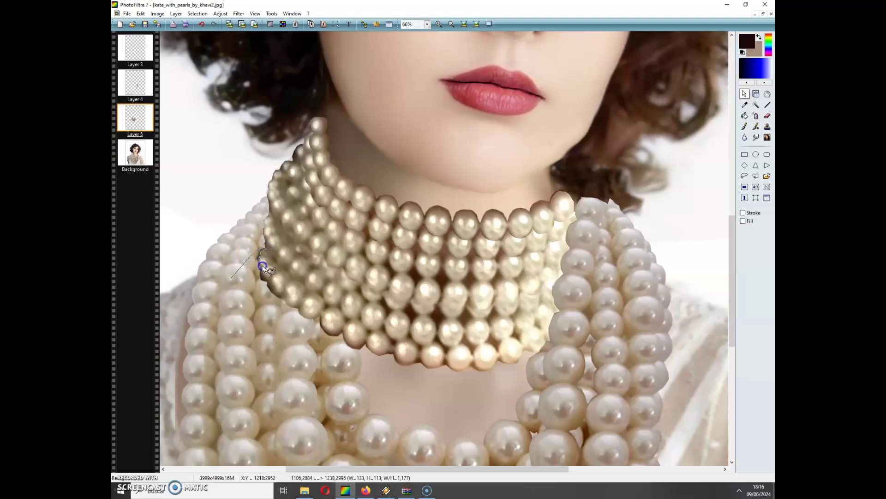
{"action": "mouse_move", "coordinate": [261, 267]}
{"action": "left_mouse_down"}
{"action": "mouse_move", "coordinate": [284, 298]}
{"action": "mouse_move", "coordinate": [262, 302]}
{"action": "left_mouse_up"}
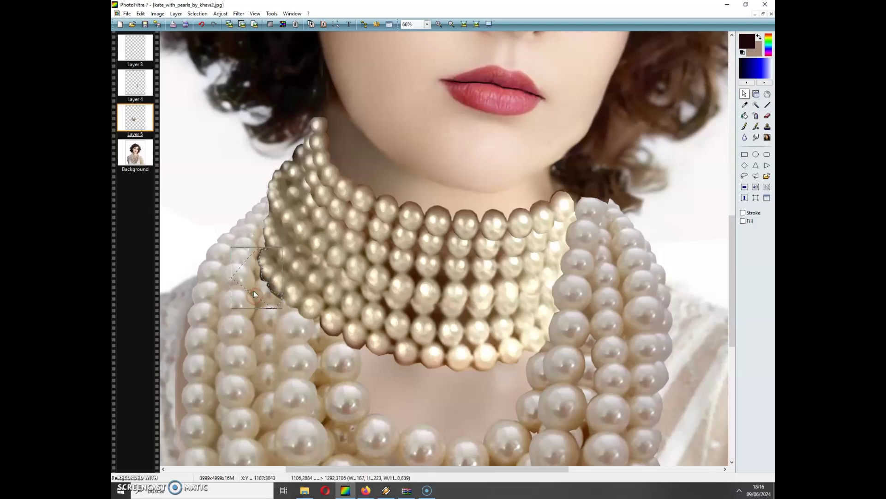
{"action": "left_click", "coordinate": [336, 347]}
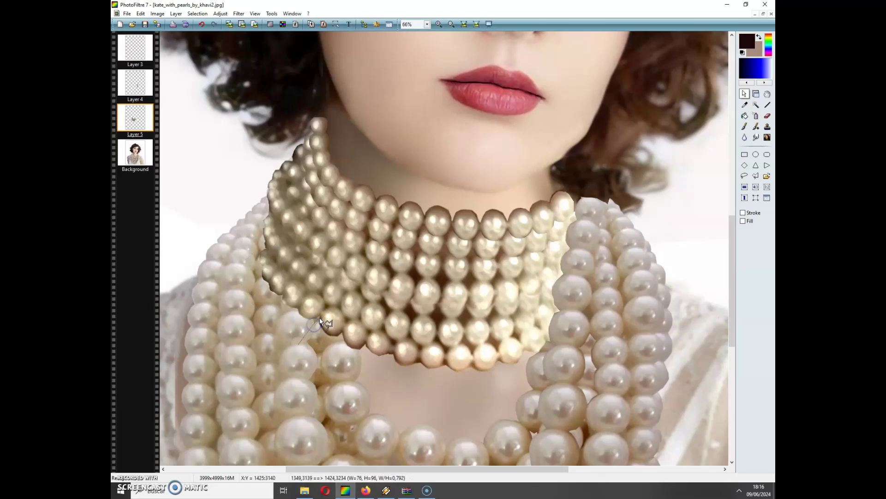
Outline the dark fringe under the choker's lower left edge freehand, clear it and drop the selection.
{"action": "mouse_move", "coordinate": [323, 326]}
{"action": "left_mouse_down"}
{"action": "mouse_move", "coordinate": [350, 347]}
{"action": "mouse_move", "coordinate": [389, 351]}
{"action": "mouse_move", "coordinate": [403, 364]}
{"action": "mouse_move", "coordinate": [420, 357]}
{"action": "mouse_move", "coordinate": [412, 382]}
{"action": "left_mouse_up"}
{"action": "left_click_drag", "start_coordinate": [308, 367], "coordinate": [288, 356]}
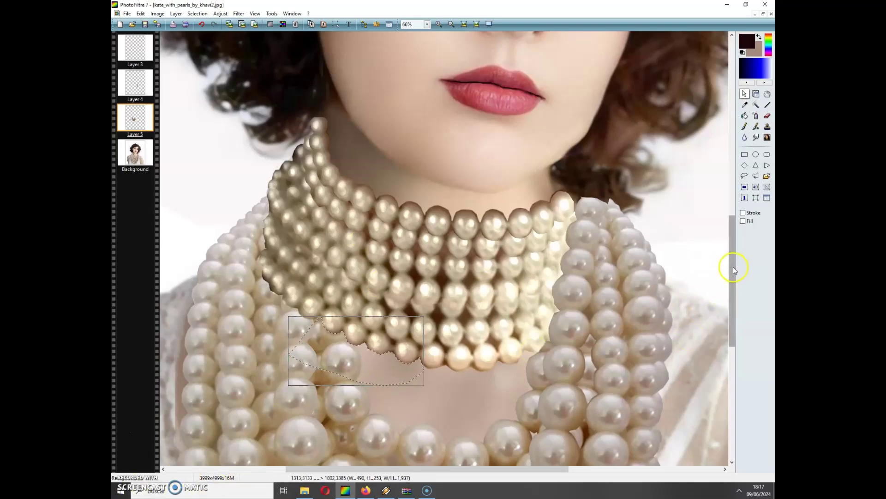
{"action": "scroll", "coordinate": [735, 270], "scroll_direction": "down", "scroll_amount": 3}
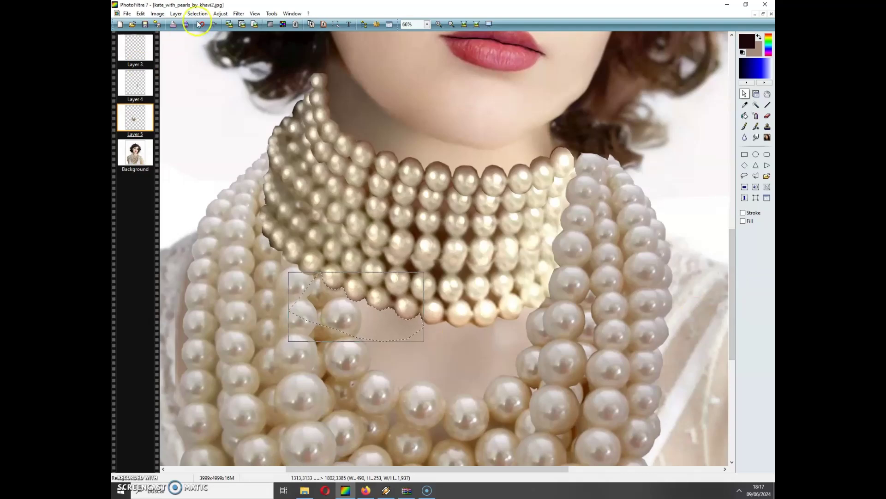
{"action": "left_click", "coordinate": [198, 13]}
{"action": "left_click", "coordinate": [208, 29]}
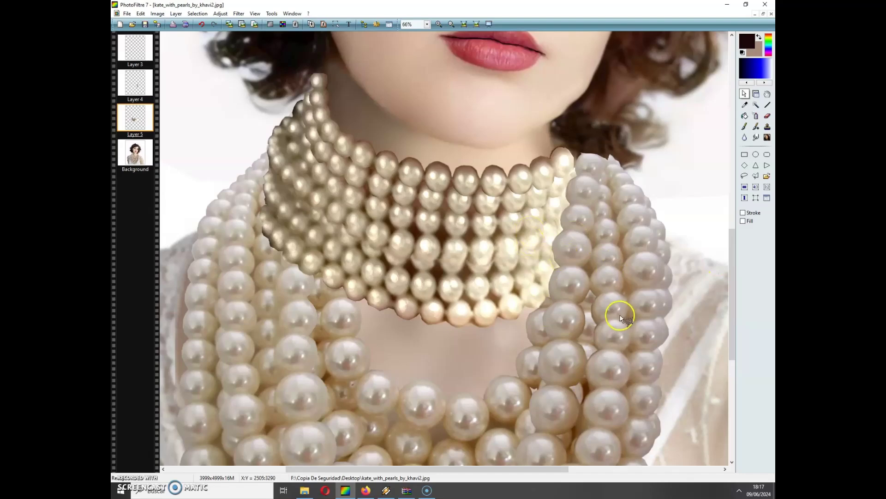
Outline the second strand from the left freehand on the Background layer.
{"action": "left_click", "coordinate": [733, 268]}
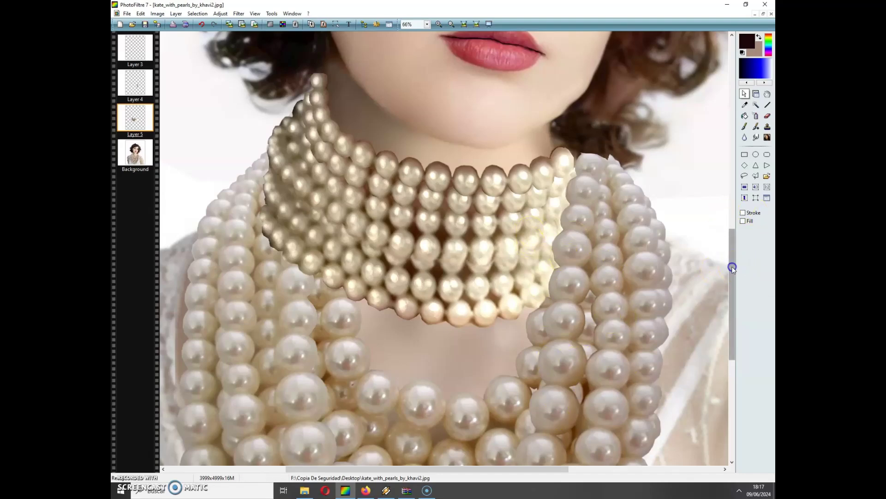
{"action": "left_click_drag", "start_coordinate": [733, 267], "coordinate": [738, 289]}
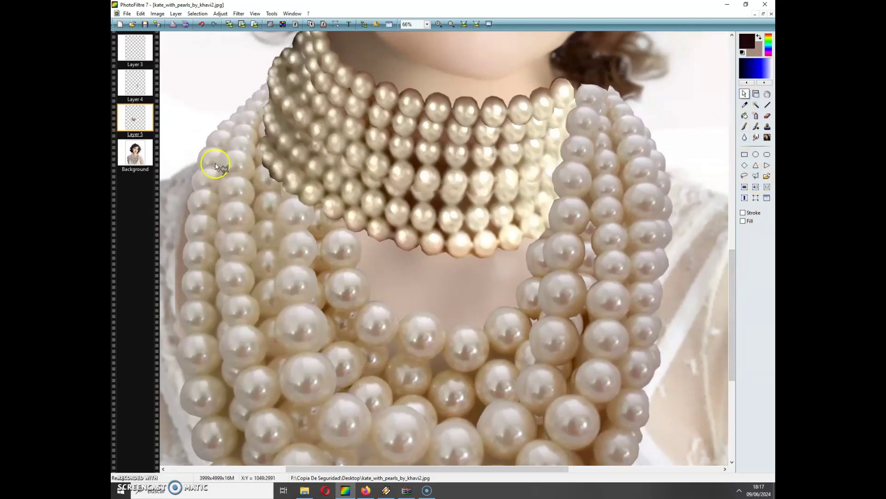
{"action": "left_click", "coordinate": [135, 153]}
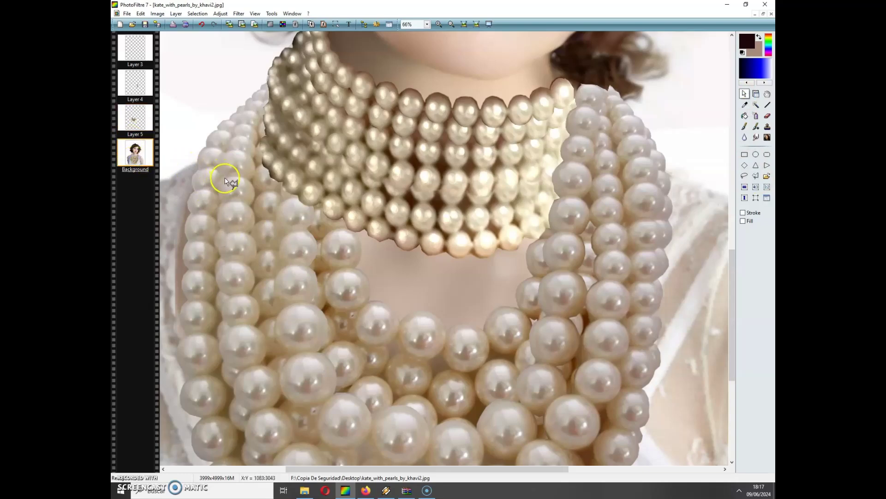
{"action": "mouse_move", "coordinate": [215, 171]}
{"action": "left_mouse_down"}
{"action": "mouse_move", "coordinate": [245, 113]}
{"action": "mouse_move", "coordinate": [258, 119]}
{"action": "mouse_move", "coordinate": [255, 146]}
{"action": "left_mouse_up"}
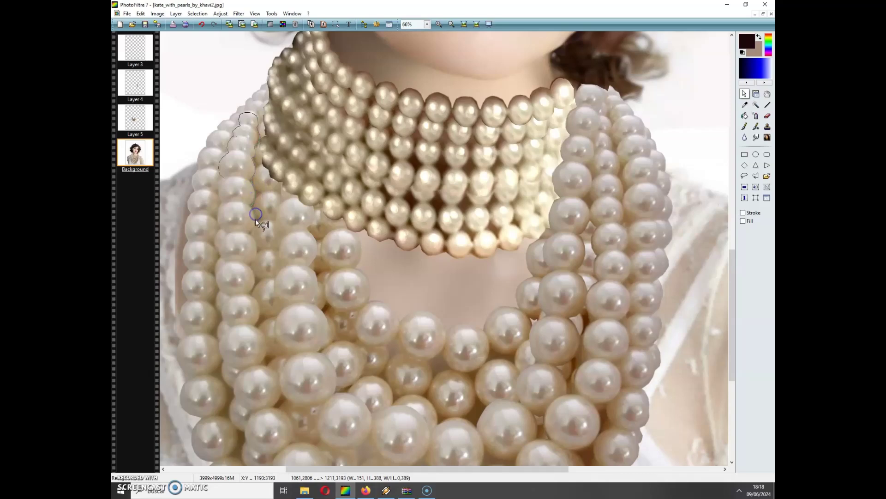
{"action": "left_click_drag", "start_coordinate": [256, 219], "coordinate": [252, 236]}
{"action": "left_click_drag", "start_coordinate": [257, 284], "coordinate": [251, 298]}
{"action": "mouse_move", "coordinate": [253, 325]}
{"action": "left_mouse_down"}
{"action": "mouse_move", "coordinate": [261, 366]}
{"action": "mouse_move", "coordinate": [280, 380]}
{"action": "mouse_move", "coordinate": [275, 407]}
{"action": "mouse_move", "coordinate": [292, 421]}
{"action": "mouse_move", "coordinate": [292, 441]}
{"action": "mouse_move", "coordinate": [264, 457]}
{"action": "mouse_move", "coordinate": [245, 444]}
{"action": "mouse_move", "coordinate": [252, 413]}
{"action": "mouse_move", "coordinate": [232, 397]}
{"action": "mouse_move", "coordinate": [239, 371]}
{"action": "mouse_move", "coordinate": [219, 354]}
{"action": "mouse_move", "coordinate": [222, 320]}
{"action": "left_mouse_up"}
{"action": "left_click_drag", "start_coordinate": [217, 269], "coordinate": [225, 260]}
{"action": "left_click_drag", "start_coordinate": [221, 184], "coordinate": [217, 187]}
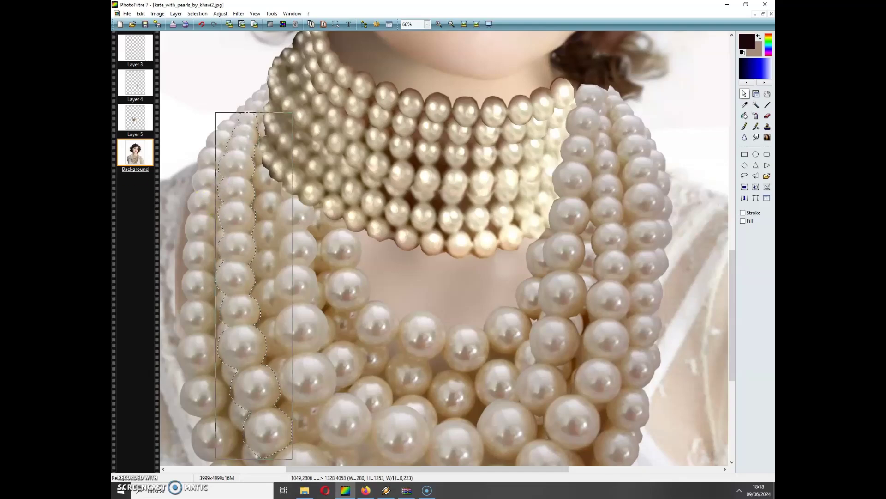
Copy the outlined pearl strand and paste it as a new image.
{"action": "left_click", "coordinate": [140, 13]}
{"action": "left_click", "coordinate": [152, 81]}
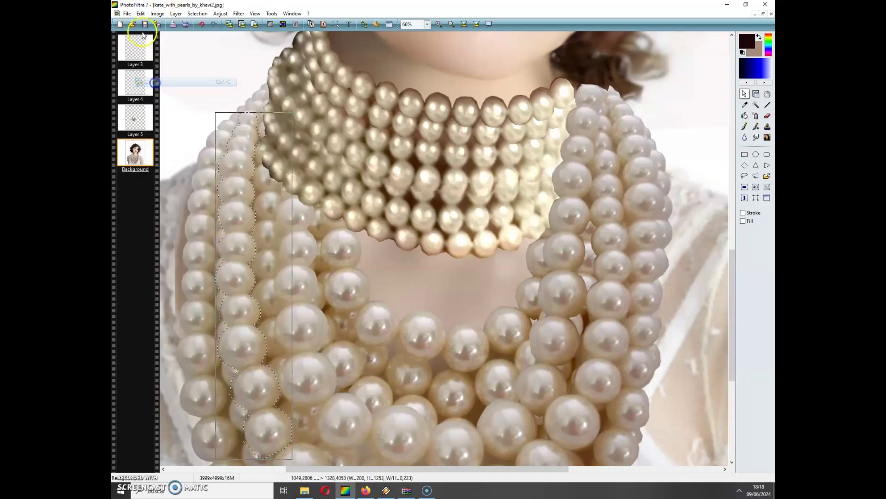
{"action": "left_click", "coordinate": [141, 13]}
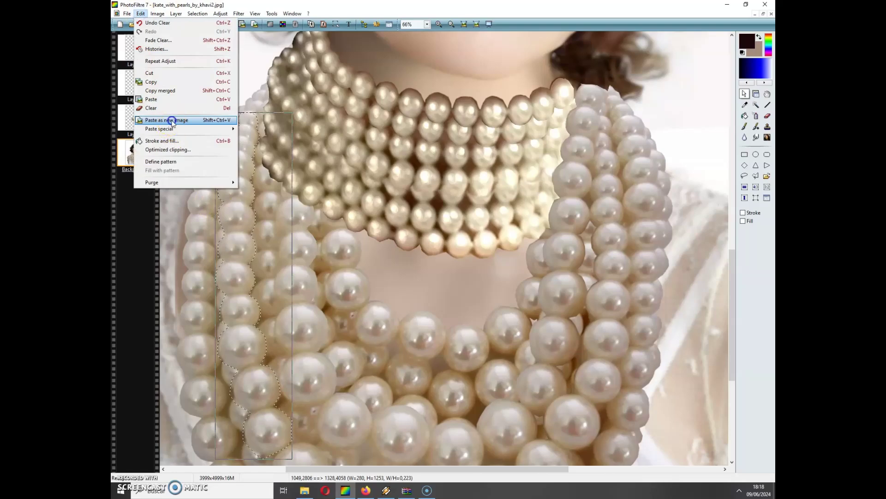
{"action": "left_click", "coordinate": [172, 119]}
{"action": "left_click", "coordinate": [159, 13]}
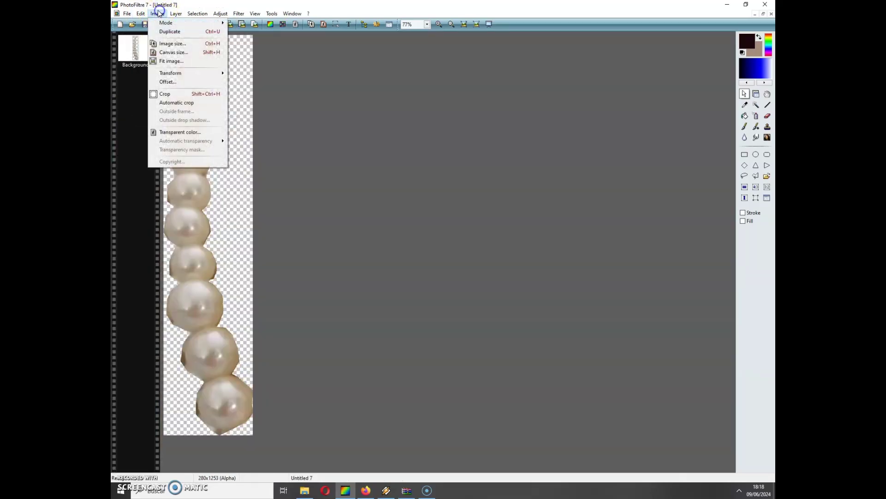
{"action": "left_click", "coordinate": [171, 74]}
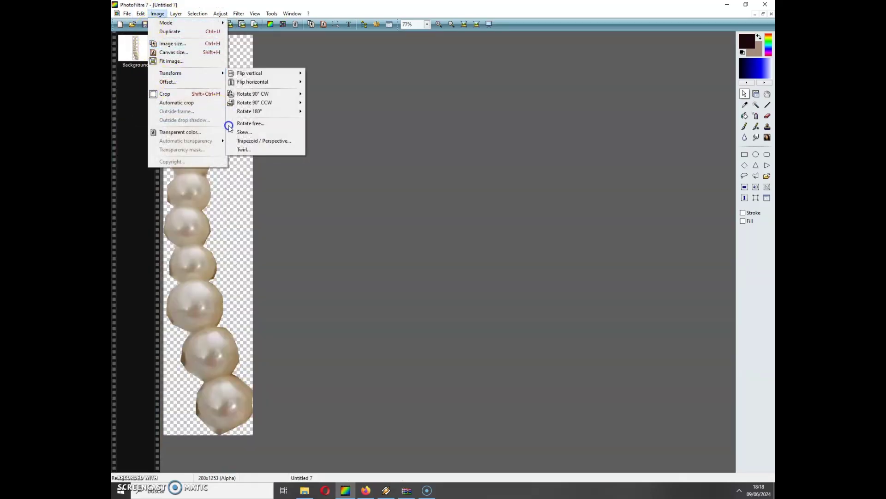
{"action": "left_click", "coordinate": [252, 124]}
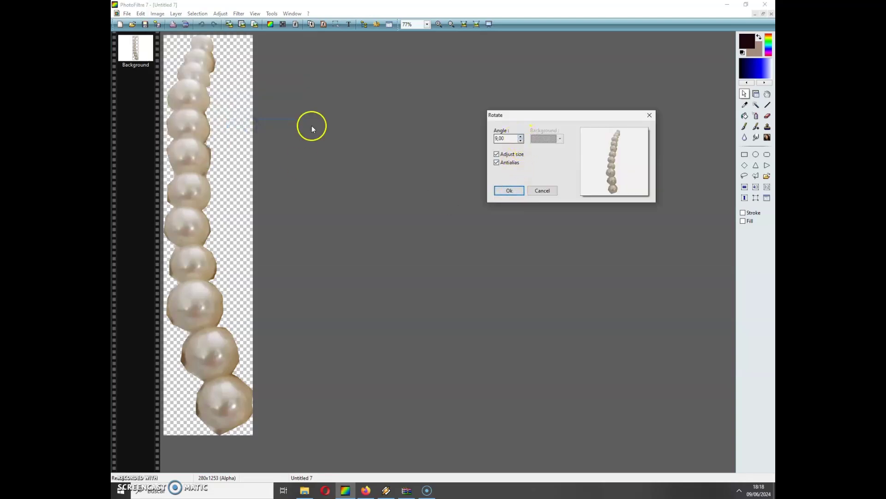
{"action": "left_click", "coordinate": [547, 194]}
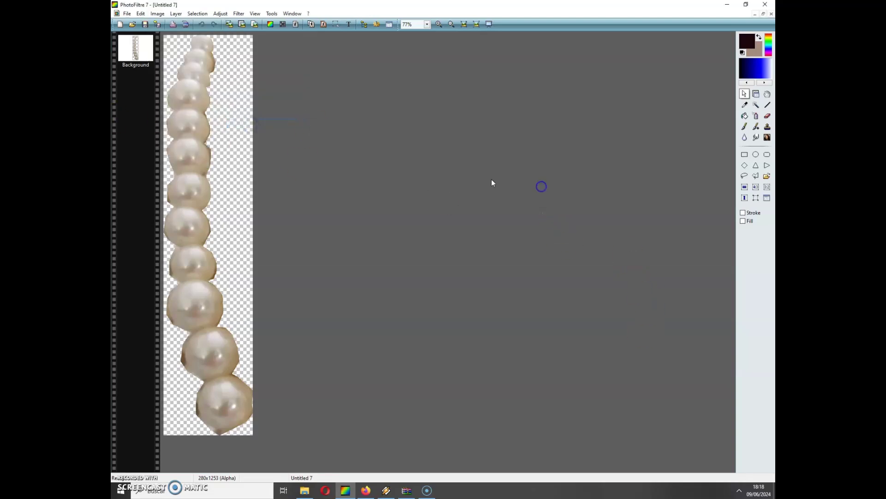
Rotate the pearl strand image 90° counter-clockwise so the strand lies horizontally.
{"action": "left_click", "coordinate": [158, 14]}
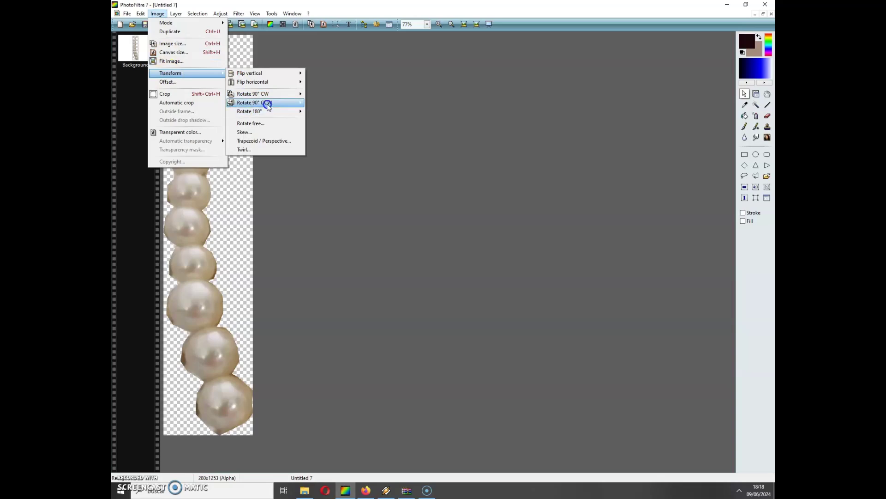
{"action": "left_click", "coordinate": [127, 14]}
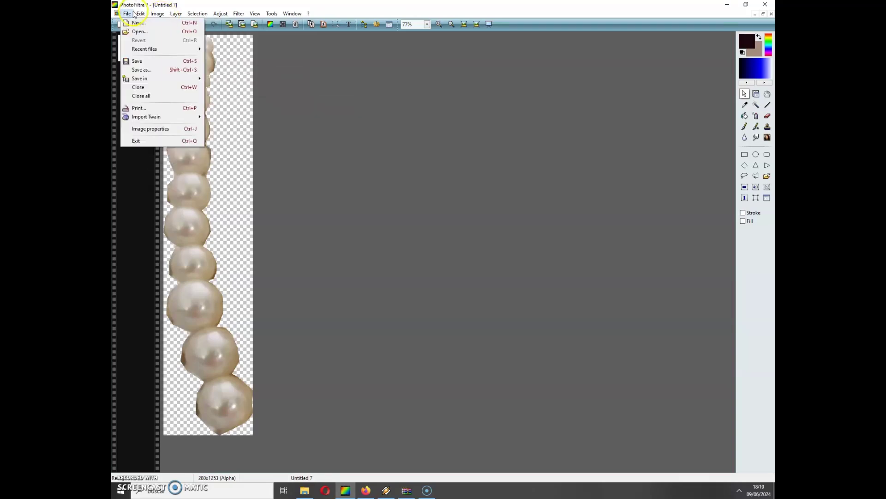
{"action": "mouse_move", "coordinate": [157, 14]}
{"action": "left_click", "coordinate": [171, 53]}
{"action": "left_click", "coordinate": [181, 74]}
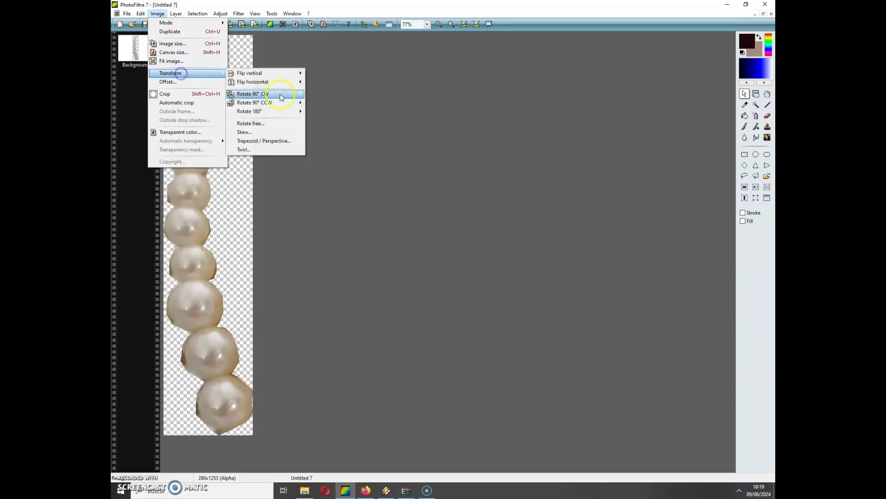
{"action": "left_click", "coordinate": [267, 95]}
{"action": "left_click", "coordinate": [269, 102]}
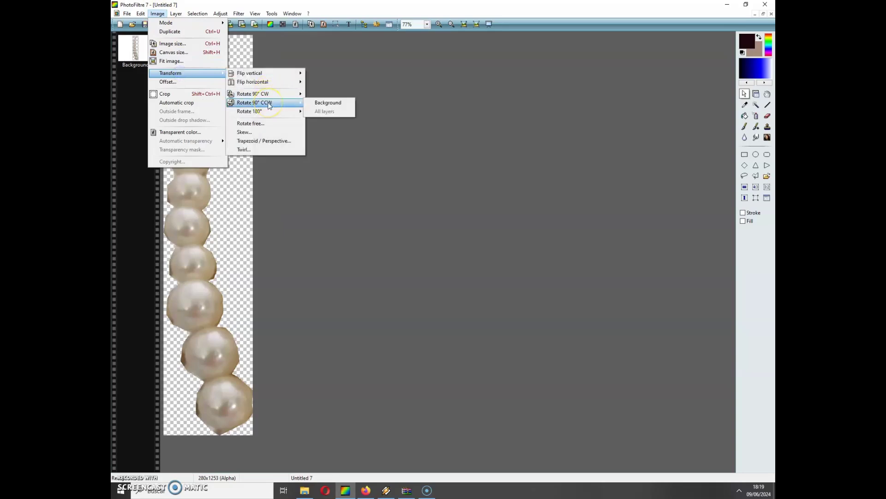
{"action": "left_click", "coordinate": [311, 102]}
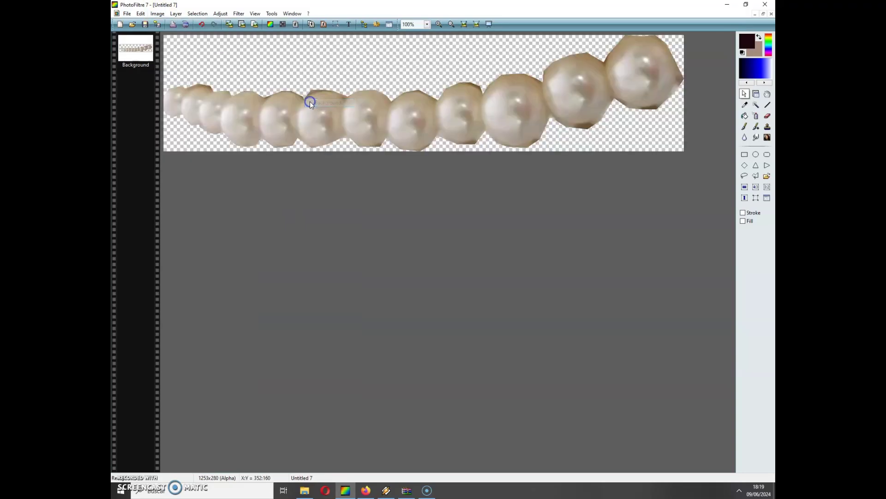
Rotate the strand image freely by about 20 degrees clockwise, with the size adjusted and antialiasing on.
{"action": "left_click", "coordinate": [157, 14]}
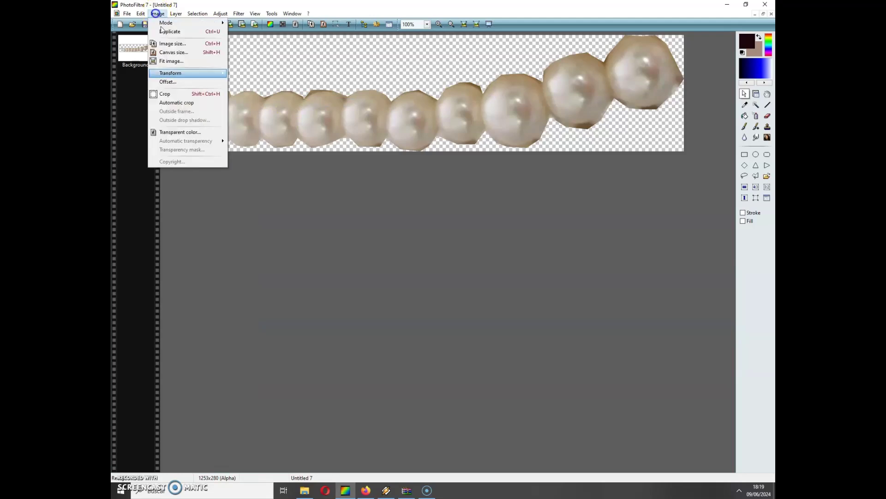
{"action": "left_click", "coordinate": [183, 73]}
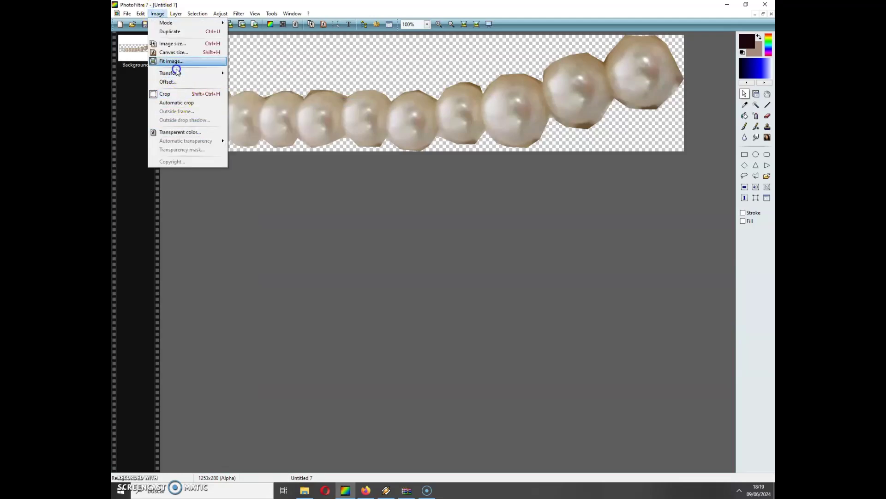
{"action": "left_click", "coordinate": [178, 81]}
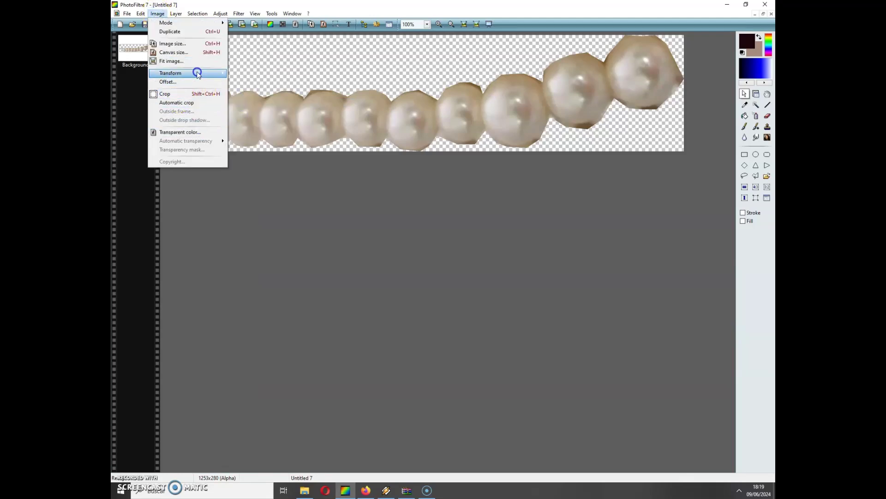
{"action": "mouse_move", "coordinate": [197, 74]}
{"action": "left_click", "coordinate": [257, 124]}
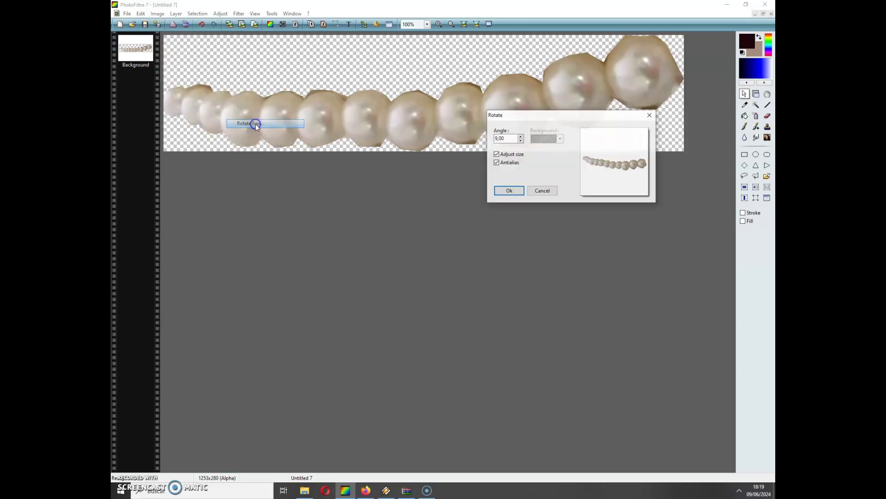
{"action": "left_click", "coordinate": [521, 142]}
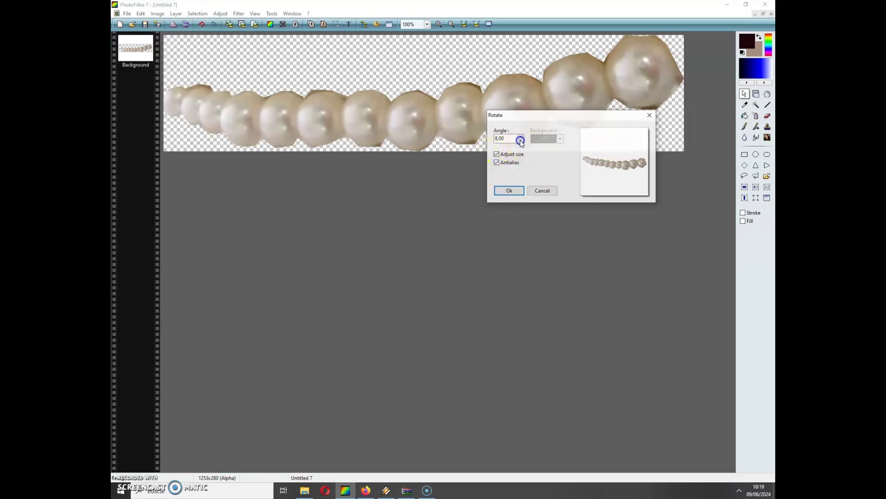
{"action": "left_click", "coordinate": [521, 142]}
{"action": "left_click", "coordinate": [521, 137]}
{"action": "left_click", "coordinate": [520, 137]}
{"action": "left_click", "coordinate": [520, 136]}
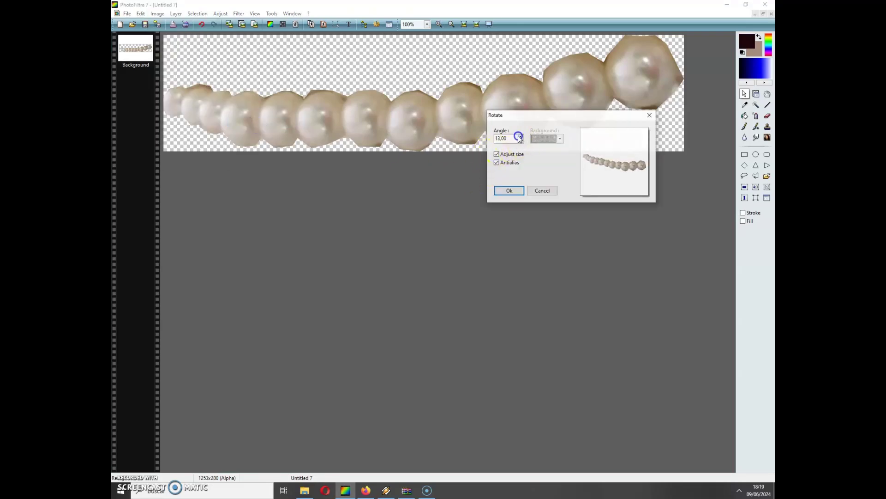
{"action": "left_click", "coordinate": [521, 136]}
{"action": "left_click", "coordinate": [520, 137]}
{"action": "left_click", "coordinate": [520, 137]}
{"action": "left_click", "coordinate": [520, 137]}
{"action": "left_click", "coordinate": [520, 136]}
{"action": "left_click", "coordinate": [521, 137]}
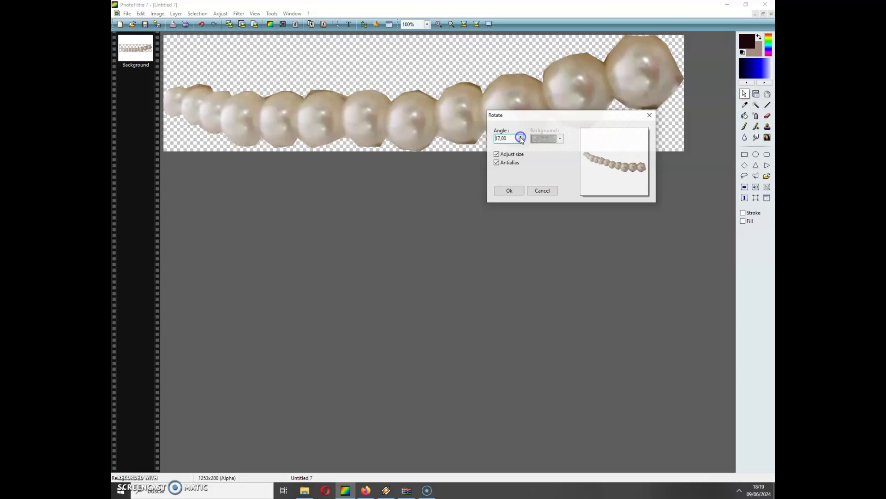
{"action": "left_click", "coordinate": [521, 136]}
{"action": "left_click", "coordinate": [520, 136]}
{"action": "left_click", "coordinate": [521, 137]}
{"action": "left_click", "coordinate": [507, 191]}
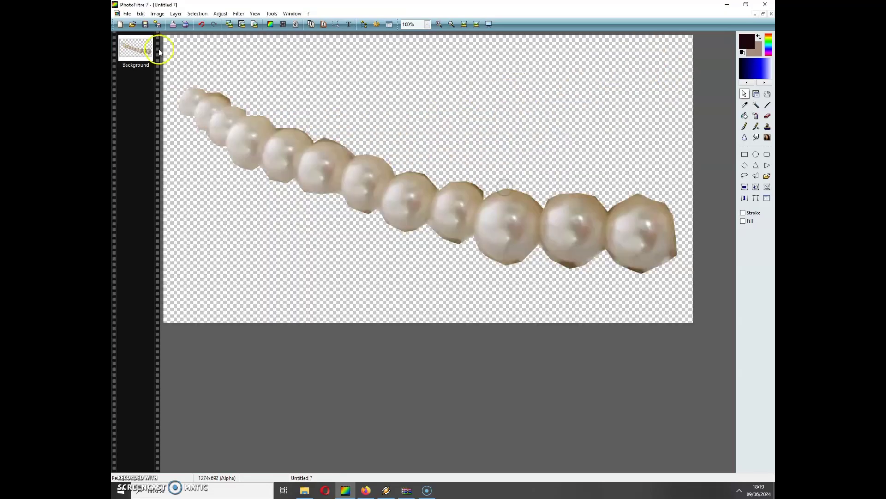
Resize the strand image to a width of 785 pixels, preserving the aspect ratio.
{"action": "left_click", "coordinate": [157, 14]}
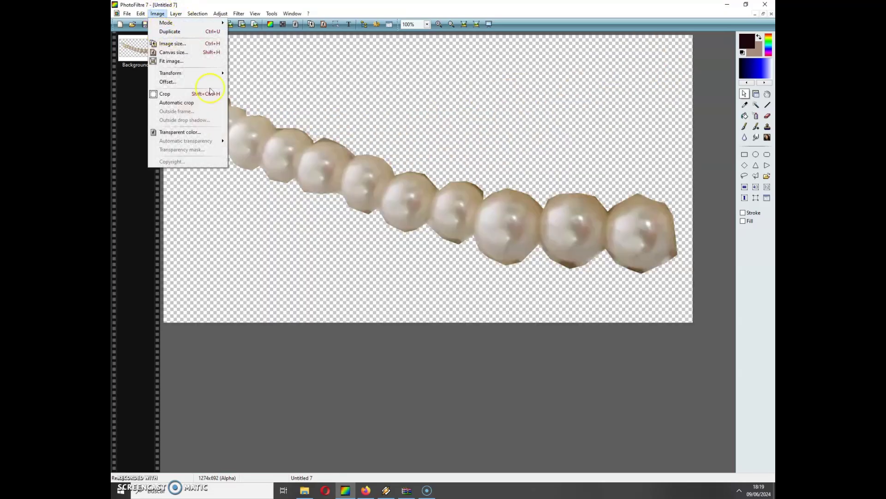
{"action": "left_click", "coordinate": [173, 43]}
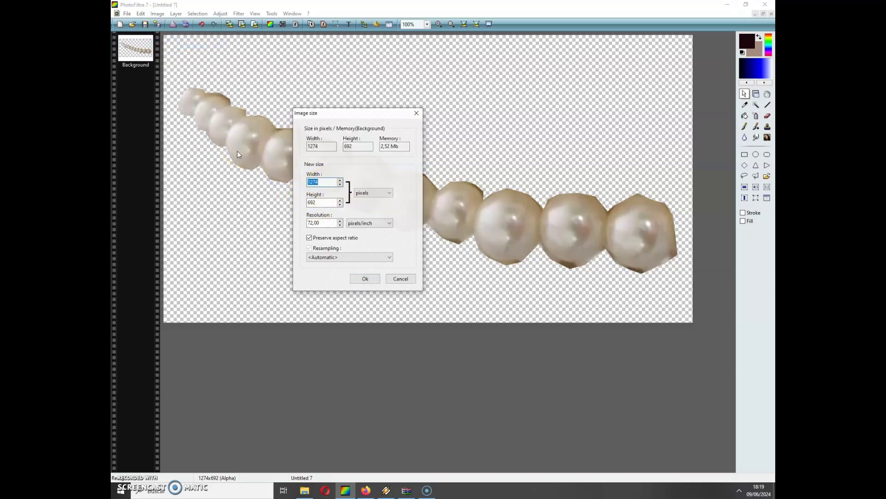
{"action": "type", "text": "785"}
{"action": "left_click", "coordinate": [365, 278]}
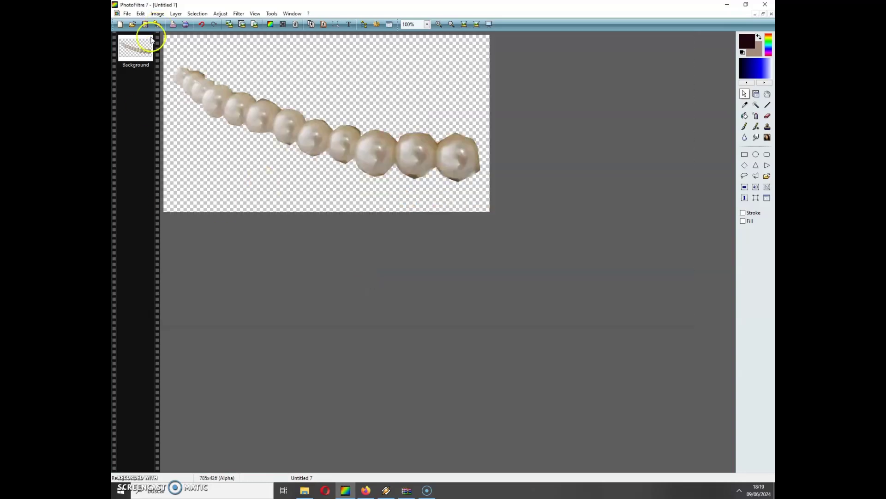
Select the whole resized strand image and copy it.
{"action": "left_click", "coordinate": [198, 14]}
{"action": "left_click", "coordinate": [203, 36]}
{"action": "left_click", "coordinate": [141, 14]}
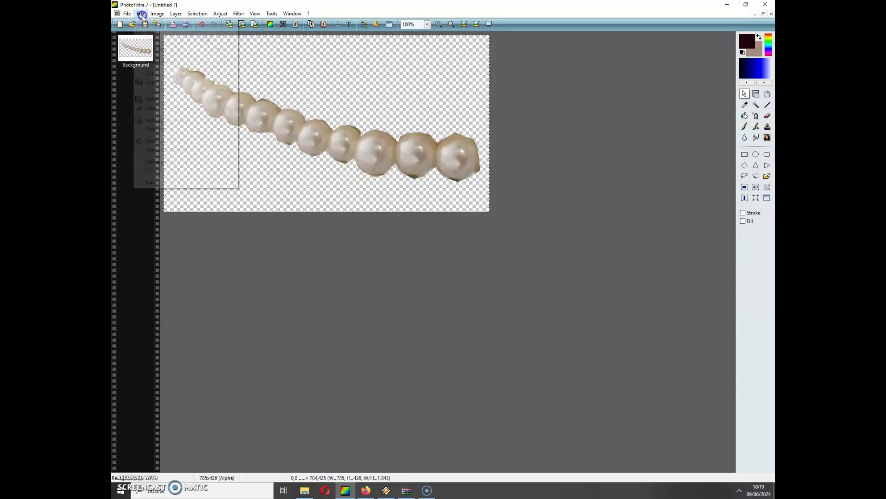
{"action": "left_click", "coordinate": [155, 87]}
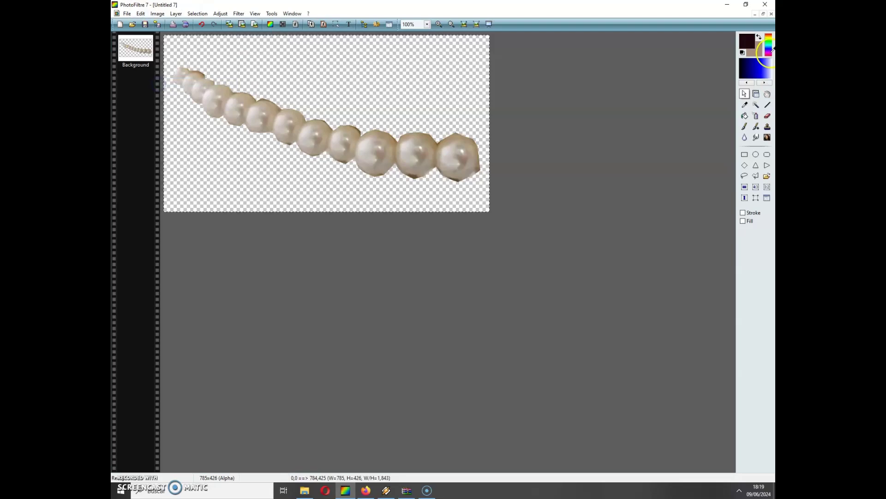
Close the separate choker image Untitled 5 without saving its changes.
{"action": "left_click", "coordinate": [755, 14]}
{"action": "left_click_drag", "start_coordinate": [644, 56], "coordinate": [366, 51]}
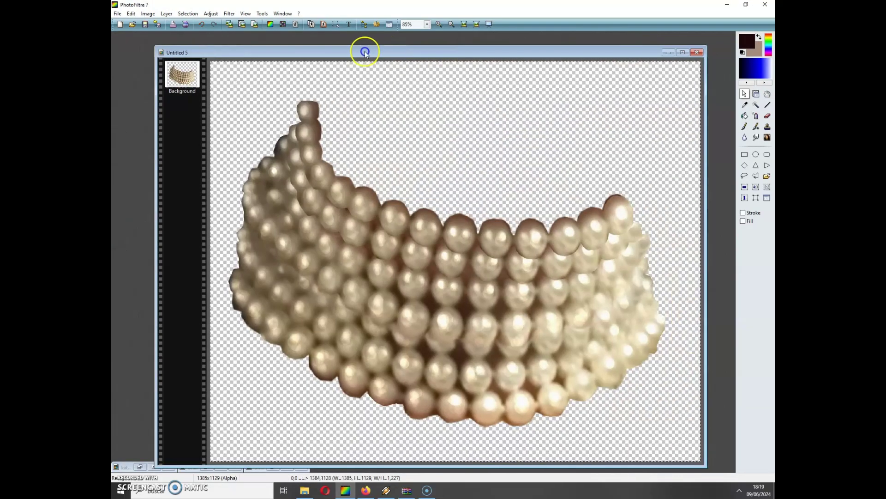
{"action": "left_click", "coordinate": [697, 52]}
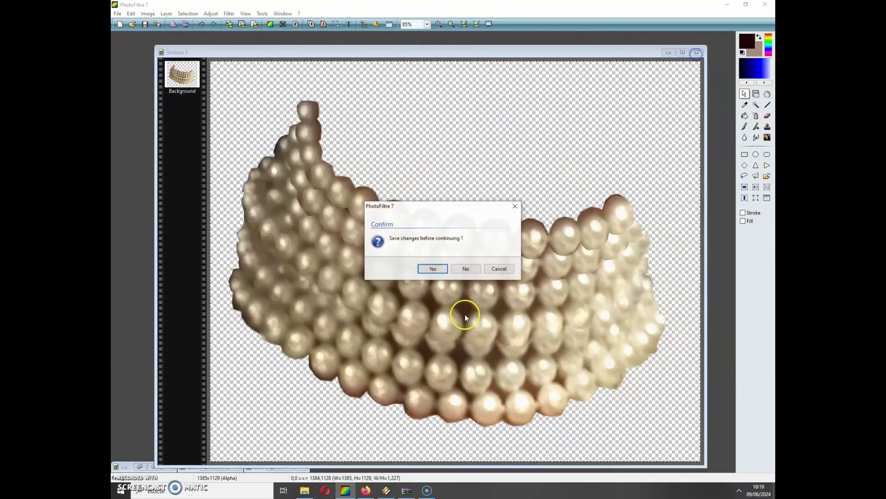
{"action": "left_click", "coordinate": [468, 267]}
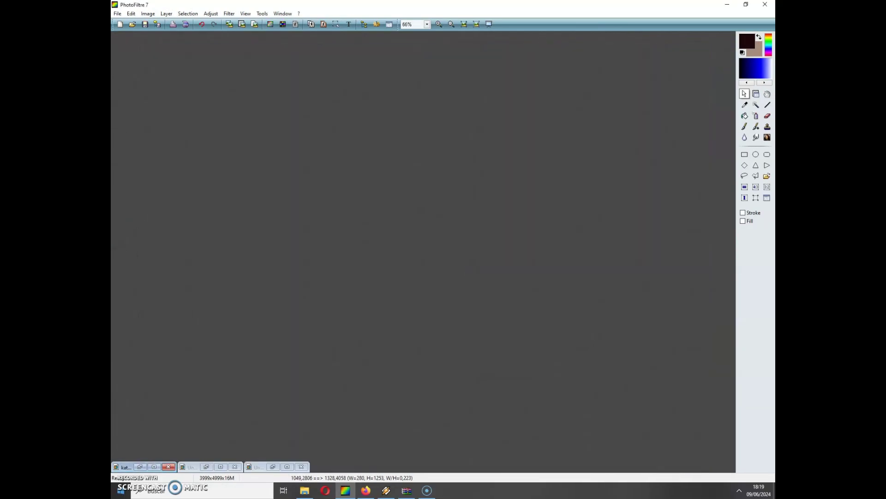
Paste the copied strand into the portrait as a layer and move it just below the choker's lower edge.
{"action": "left_click", "coordinate": [155, 466]}
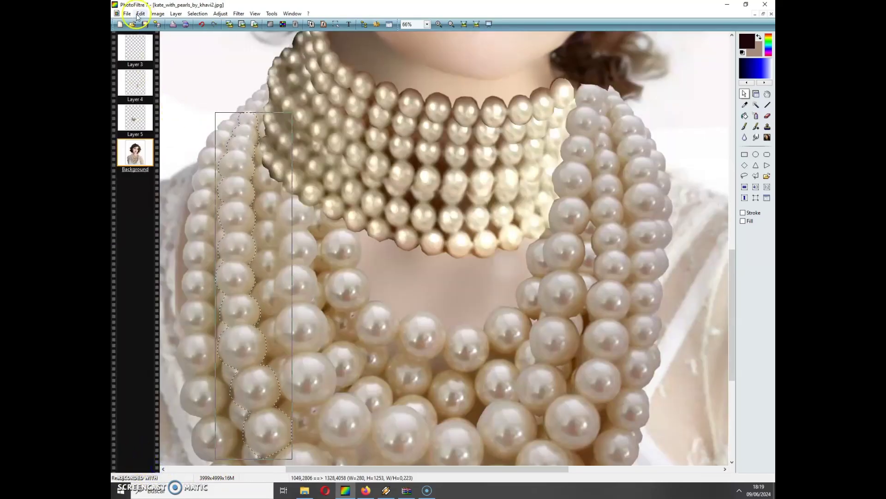
{"action": "left_click", "coordinate": [140, 14]}
{"action": "left_click", "coordinate": [226, 98]}
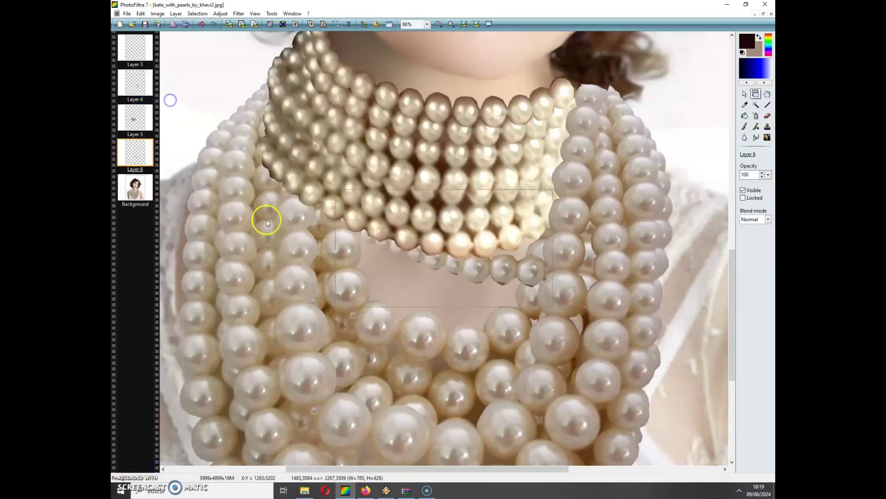
{"action": "left_click_drag", "start_coordinate": [473, 271], "coordinate": [466, 283]}
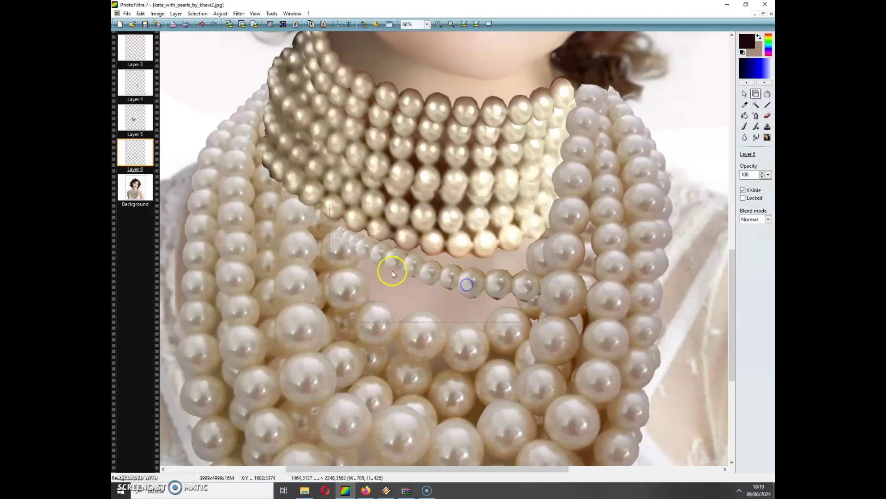
{"action": "left_click_drag", "start_coordinate": [378, 256], "coordinate": [369, 259]}
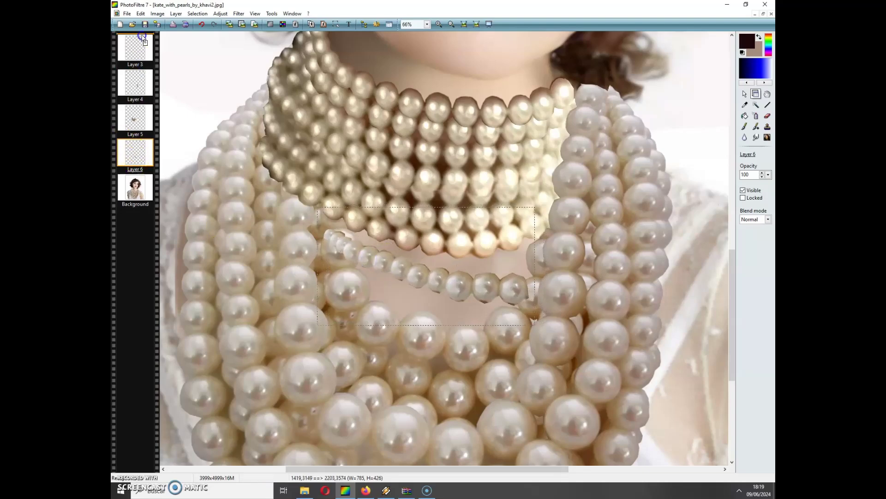
Bring the strand layer to the top of the layer stack and place it across the choker's left half.
{"action": "left_click_drag", "start_coordinate": [144, 41], "coordinate": [145, 42]}
{"action": "left_click_drag", "start_coordinate": [378, 267], "coordinate": [324, 132]}
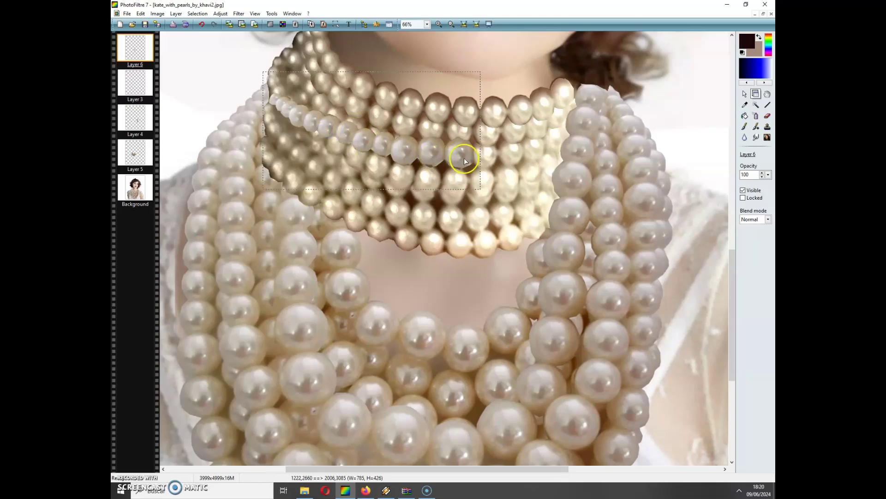
{"action": "left_click_drag", "start_coordinate": [464, 158], "coordinate": [462, 159]}
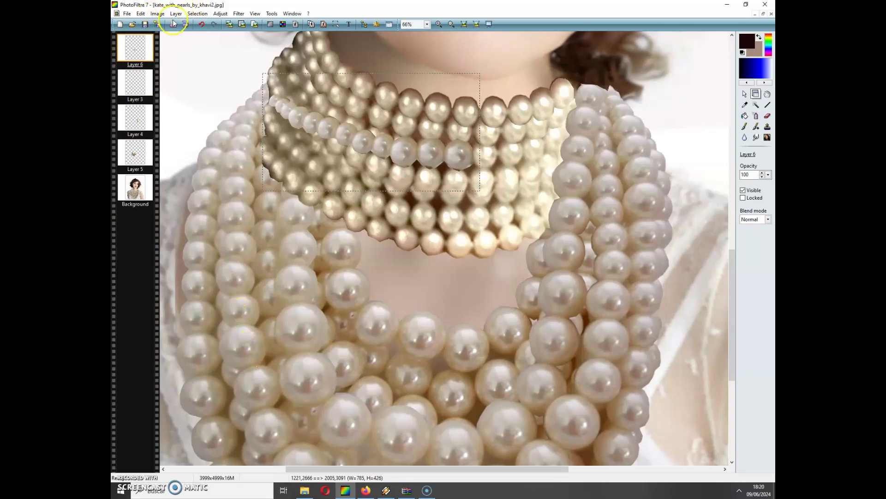
Adjust the strand layer's colour to brightness -13%, contrast 65% and gamma 1.48.
{"action": "left_click", "coordinate": [220, 13]}
{"action": "left_click", "coordinate": [228, 23]}
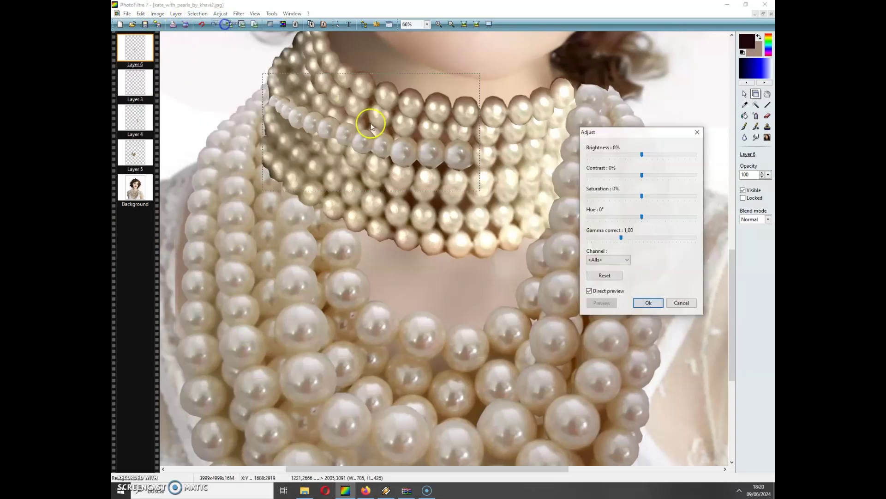
{"action": "left_click_drag", "start_coordinate": [622, 240], "coordinate": [641, 240]}
{"action": "left_click_drag", "start_coordinate": [641, 154], "coordinate": [674, 176]}
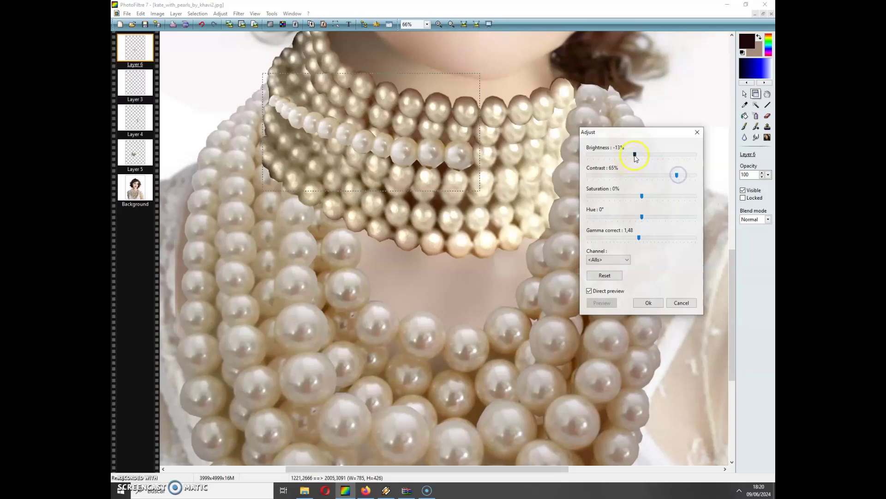
{"action": "left_click", "coordinate": [646, 302]}
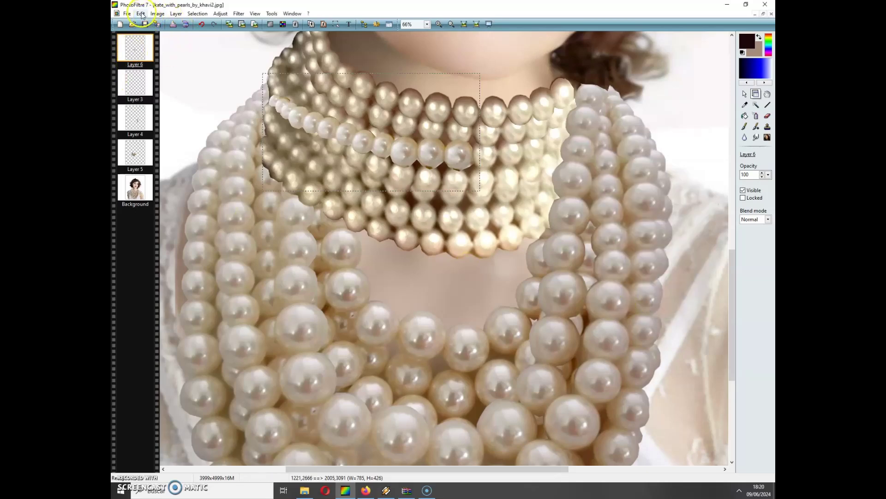
Outline the small left pearls of the strand layer, delete them to keep only the four right-hand pearls, and remove the selection.
{"action": "left_click", "coordinate": [744, 94]}
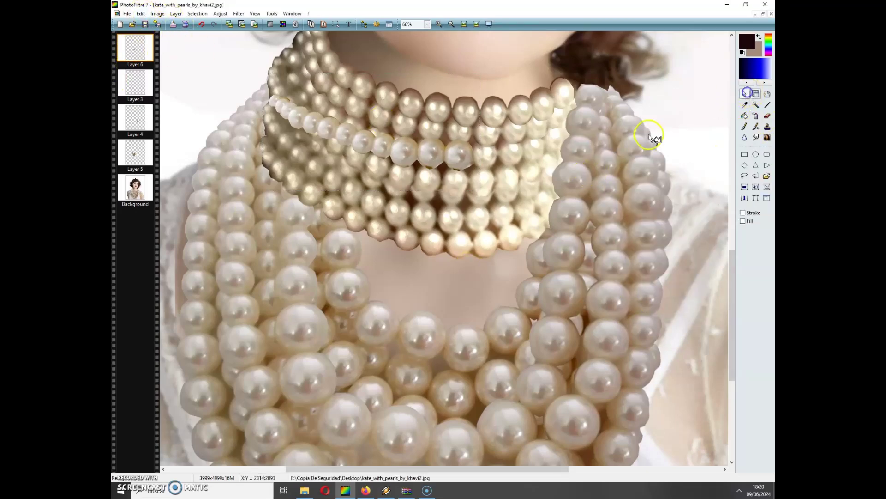
{"action": "left_click_drag", "start_coordinate": [372, 162], "coordinate": [372, 153]}
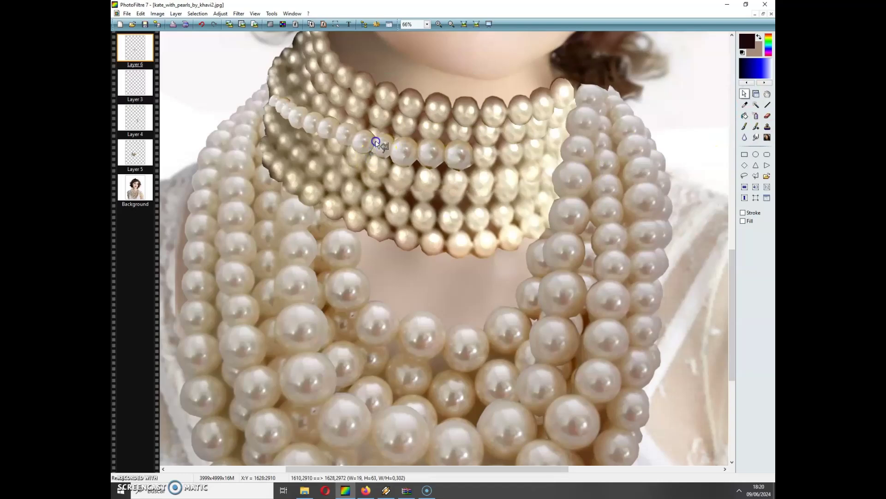
{"action": "left_click_drag", "start_coordinate": [365, 120], "coordinate": [311, 101]}
{"action": "left_click", "coordinate": [225, 88]}
{"action": "left_click", "coordinate": [266, 136]}
{"action": "double_click", "coordinate": [380, 179]}
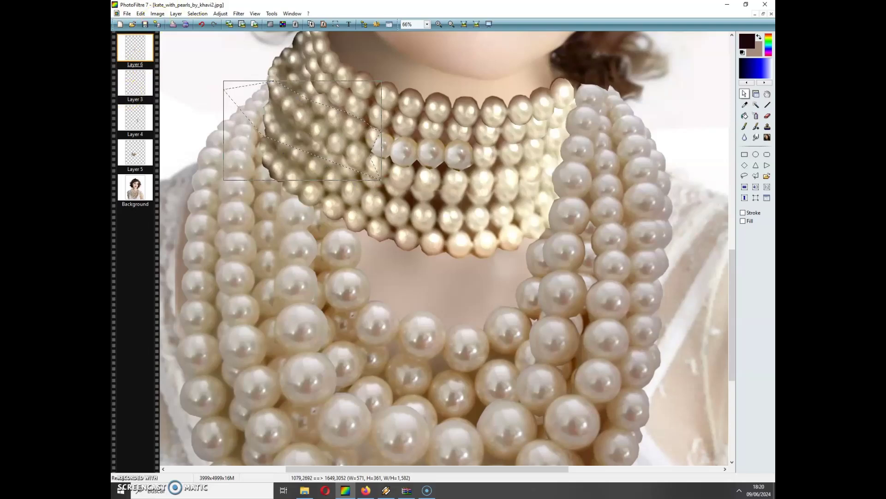
{"action": "left_click", "coordinate": [197, 14]}
{"action": "left_click", "coordinate": [204, 28]}
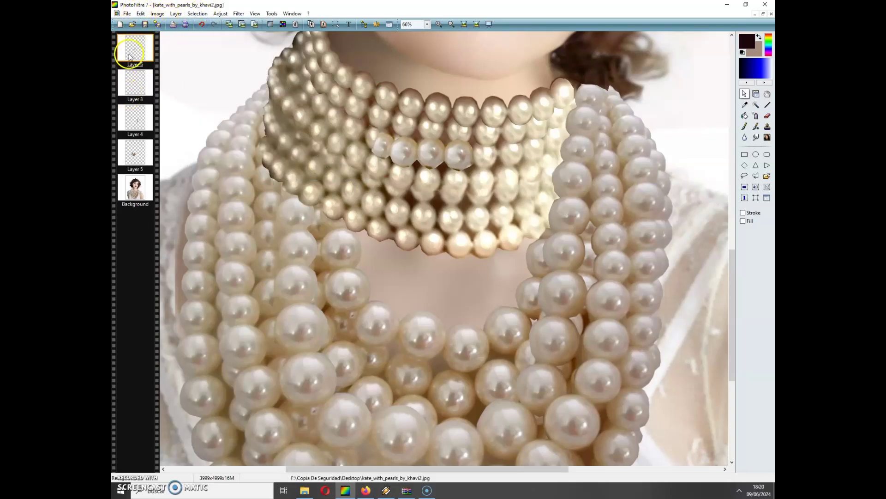
Copy the trimmed four-pearl strand, paste it as a layer and place it over the choker row directly beneath the original.
{"action": "left_click", "coordinate": [140, 14]}
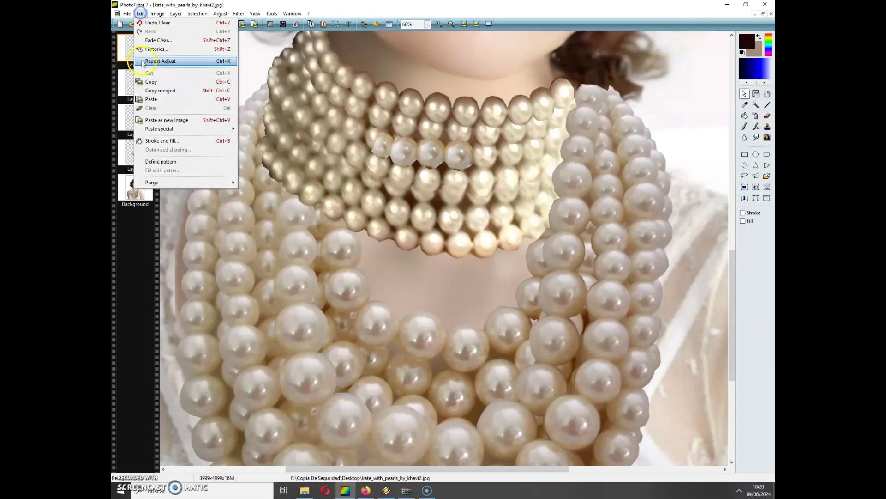
{"action": "left_click", "coordinate": [155, 83]}
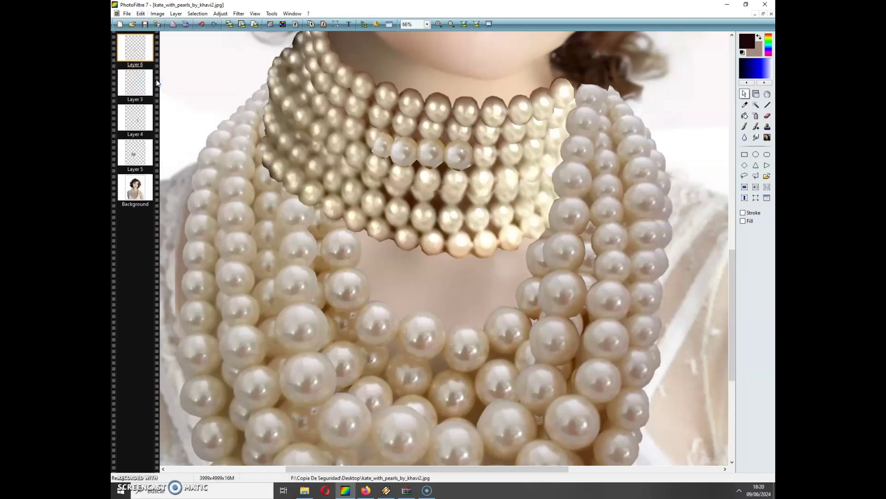
{"action": "left_click", "coordinate": [141, 14]}
{"action": "left_click", "coordinate": [151, 99]}
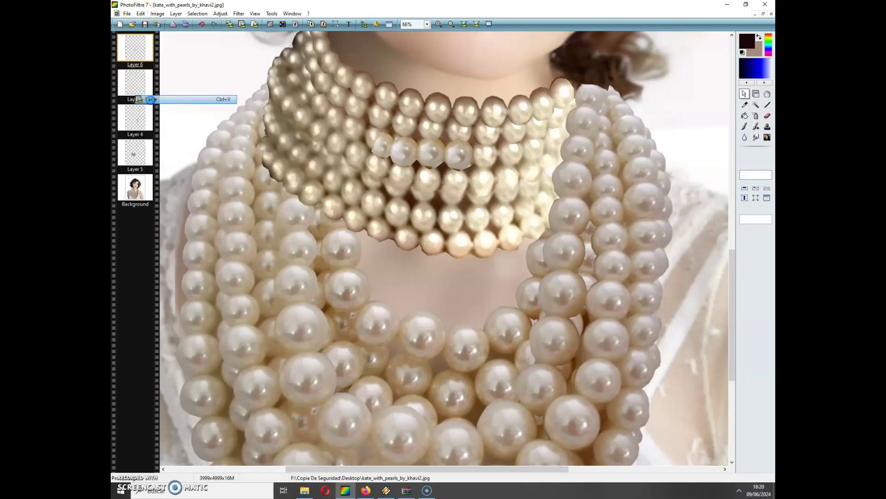
{"action": "left_click_drag", "start_coordinate": [432, 162], "coordinate": [427, 187]}
Paste two more copies of the four-pearl strand, placing one along the choker's lowest row and the other on the row above it.
{"action": "left_click", "coordinate": [140, 14]}
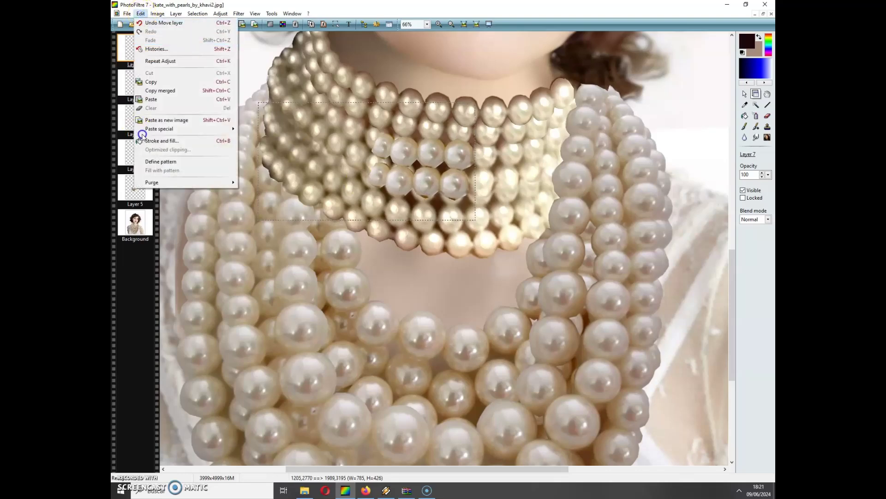
{"action": "left_click", "coordinate": [152, 100]}
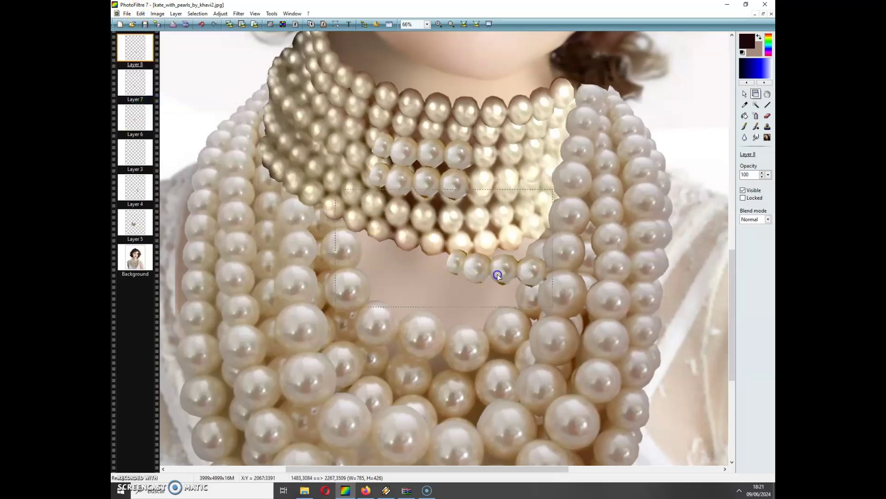
{"action": "left_click_drag", "start_coordinate": [498, 273], "coordinate": [423, 248]}
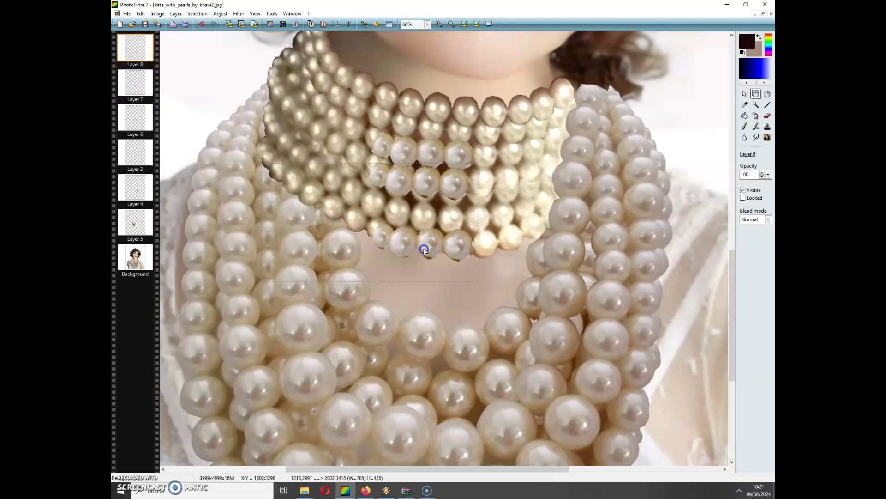
{"action": "left_click", "coordinate": [140, 14]}
{"action": "left_click", "coordinate": [154, 101]}
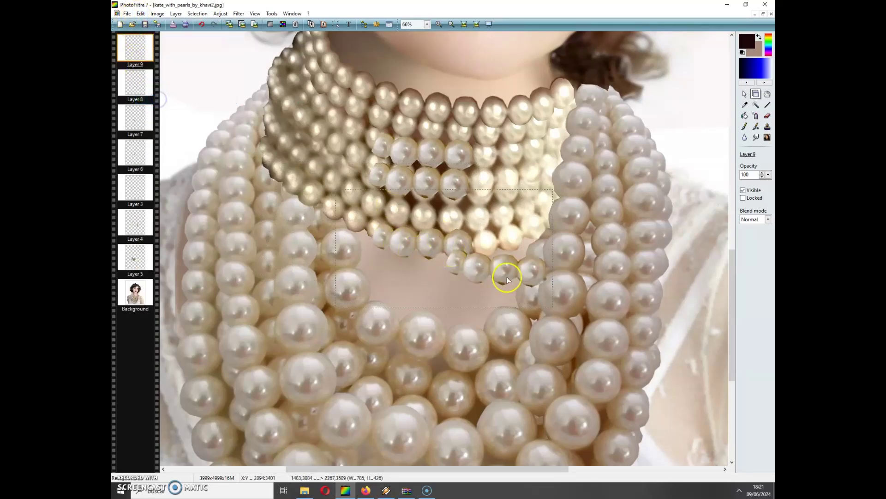
{"action": "left_click_drag", "start_coordinate": [506, 273], "coordinate": [429, 225]}
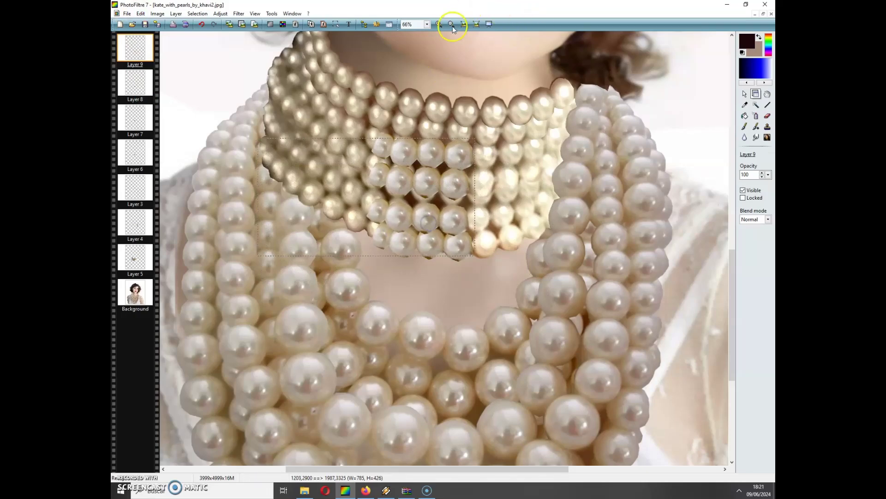
Outline and delete the rough lower edges of the two left pearls on Layer 9 so they look round.
{"action": "left_click", "coordinate": [438, 24]}
{"action": "left_click", "coordinate": [439, 24]}
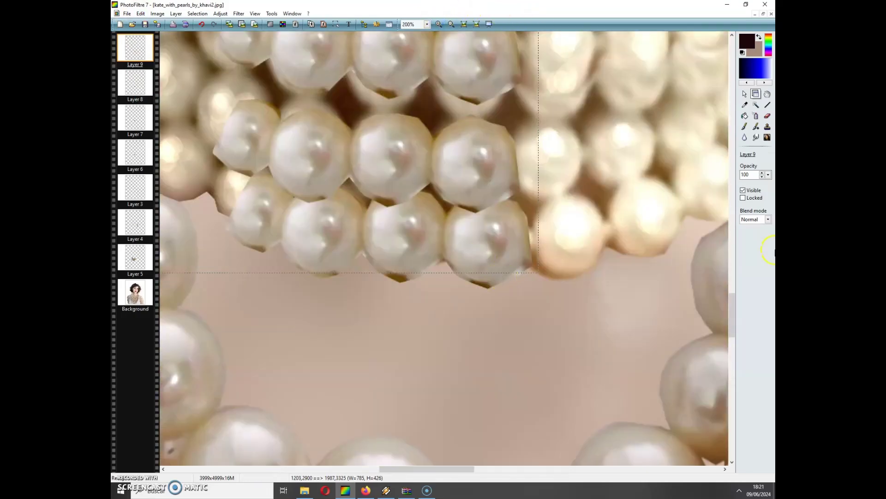
{"action": "left_click", "coordinate": [745, 94]}
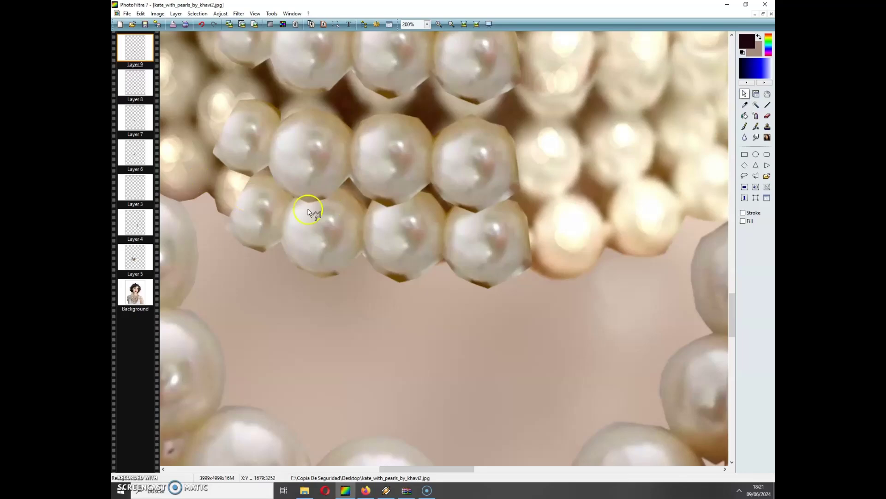
{"action": "mouse_move", "coordinate": [200, 171]}
{"action": "left_mouse_down"}
{"action": "mouse_move", "coordinate": [217, 140]}
{"action": "mouse_move", "coordinate": [231, 168]}
{"action": "mouse_move", "coordinate": [259, 171]}
{"action": "mouse_move", "coordinate": [252, 196]}
{"action": "mouse_move", "coordinate": [192, 172]}
{"action": "left_mouse_up"}
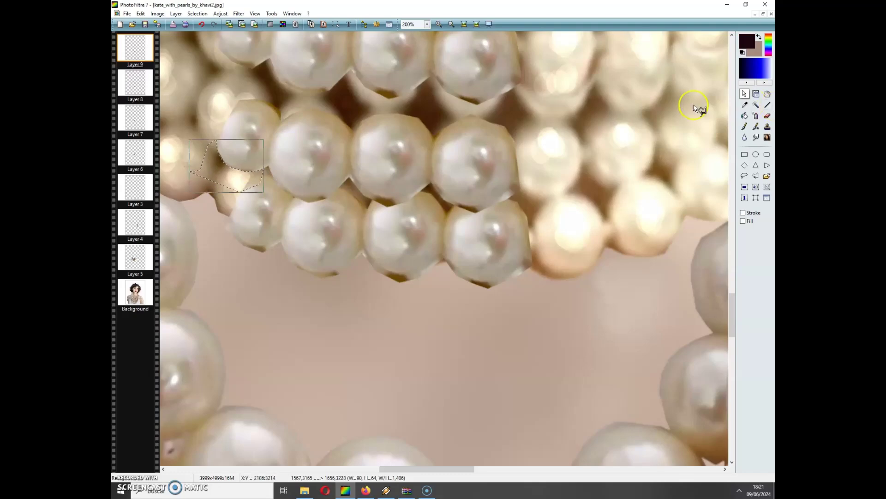
{"action": "mouse_move", "coordinate": [288, 217]}
{"action": "left_mouse_down"}
{"action": "mouse_move", "coordinate": [284, 195]}
{"action": "mouse_move", "coordinate": [318, 197]}
{"action": "mouse_move", "coordinate": [342, 185]}
{"action": "left_mouse_up"}
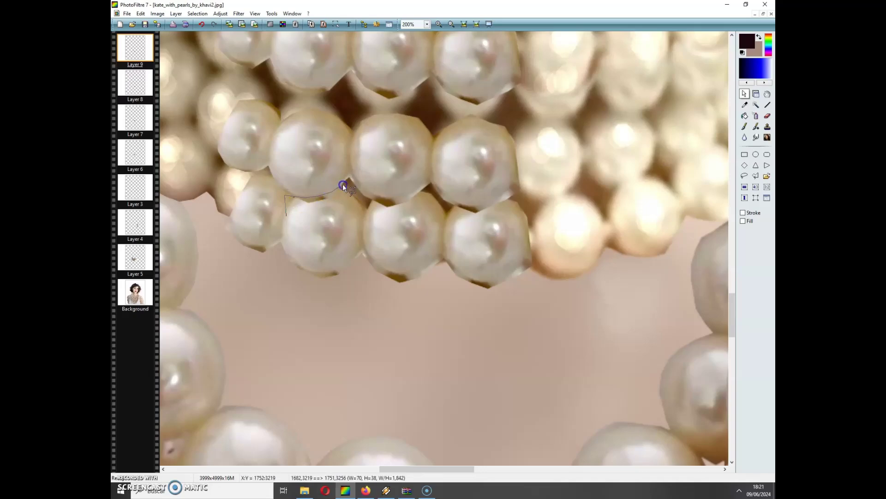
{"action": "left_click_drag", "start_coordinate": [277, 225], "coordinate": [278, 224]}
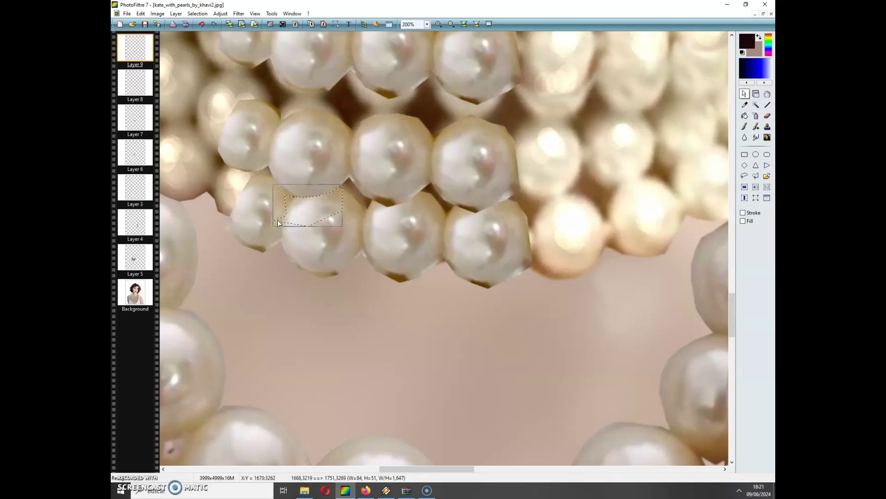
Trim away the rough lower and side edges of the two right pearls on Layer 9.
{"action": "left_click_drag", "start_coordinate": [340, 188], "coordinate": [353, 175]}
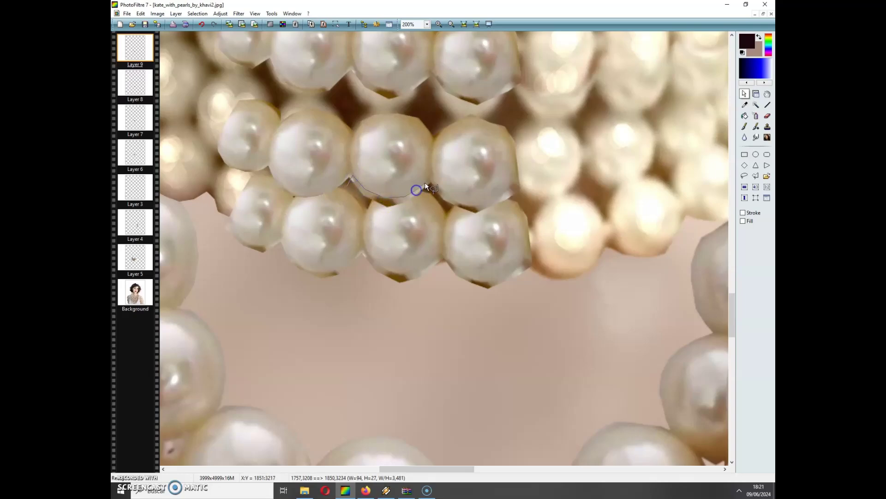
{"action": "left_click_drag", "start_coordinate": [390, 227], "coordinate": [353, 216]}
{"action": "left_click_drag", "start_coordinate": [431, 213], "coordinate": [427, 232]}
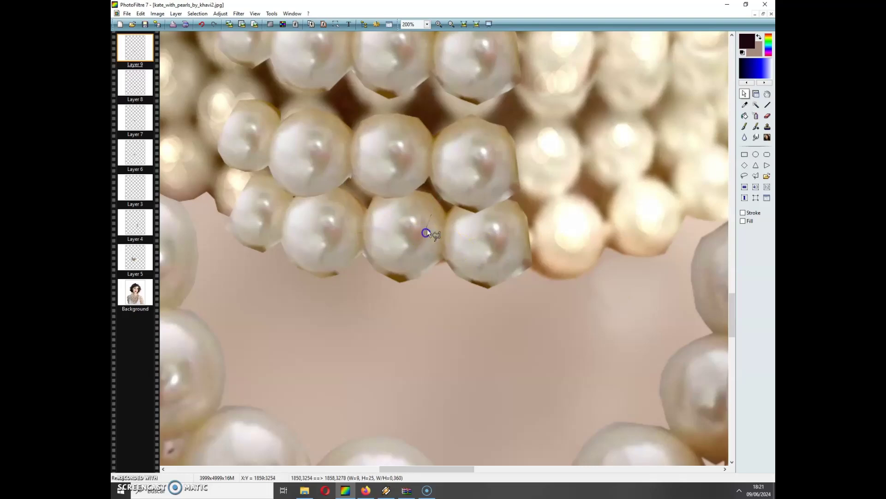
{"action": "left_click_drag", "start_coordinate": [448, 199], "coordinate": [469, 208]}
{"action": "mouse_move", "coordinate": [514, 150]}
{"action": "left_mouse_down"}
{"action": "mouse_move", "coordinate": [504, 121]}
{"action": "mouse_move", "coordinate": [533, 126]}
{"action": "mouse_move", "coordinate": [547, 169]}
{"action": "mouse_move", "coordinate": [544, 227]}
{"action": "mouse_move", "coordinate": [480, 252]}
{"action": "mouse_move", "coordinate": [435, 255]}
{"action": "mouse_move", "coordinate": [416, 242]}
{"action": "left_mouse_up"}
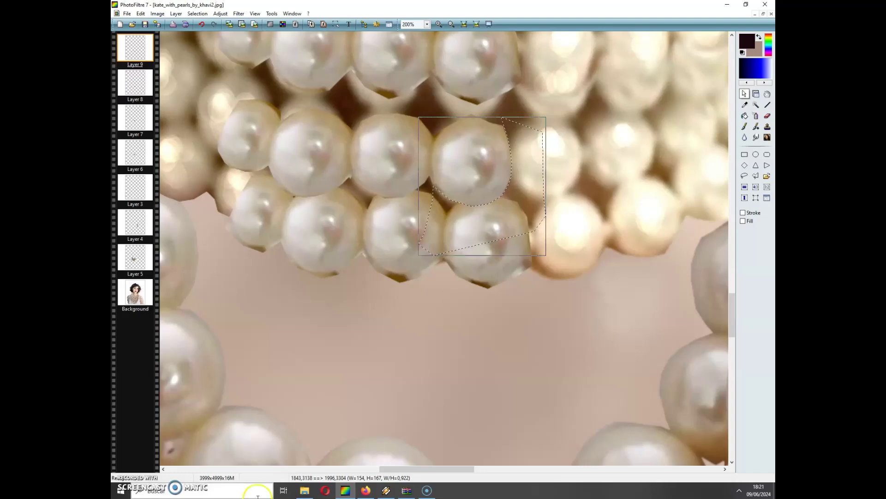
Make the lowest strand's layer active and cut away the rough underside of its two left pearls.
{"action": "left_click", "coordinate": [755, 94]}
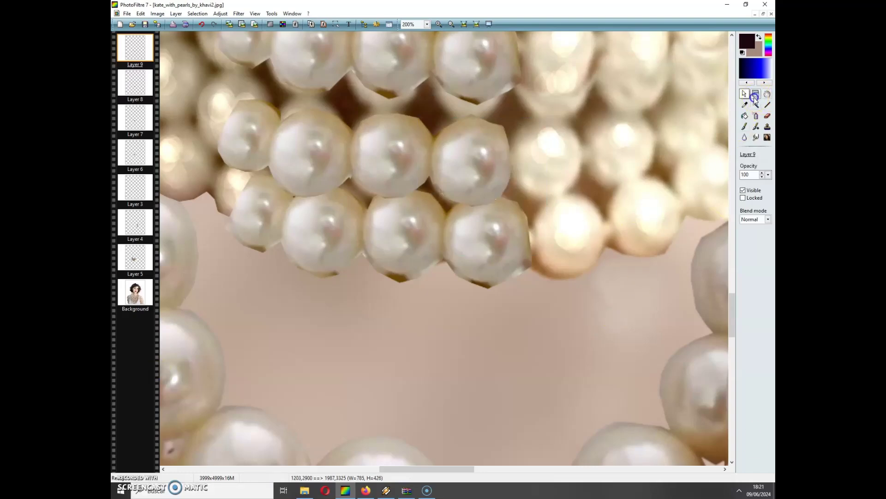
{"action": "left_click", "coordinate": [478, 253]}
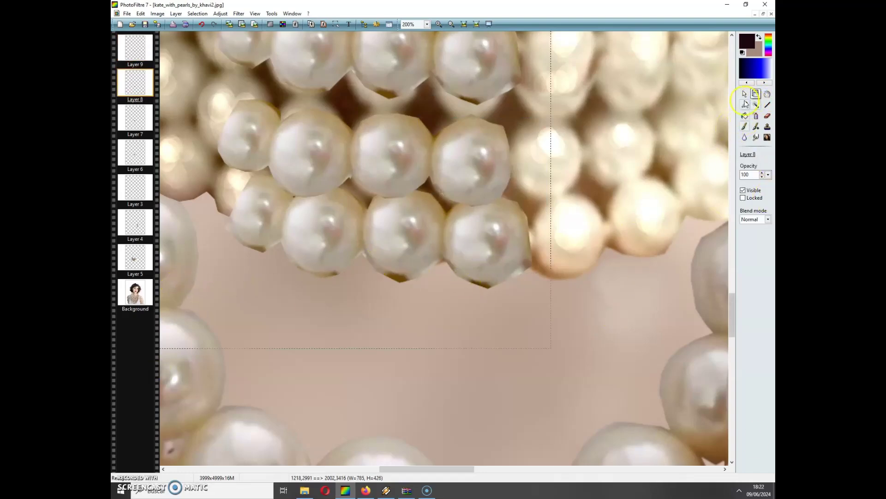
{"action": "left_click", "coordinate": [745, 94]}
{"action": "mouse_move", "coordinate": [229, 284]}
{"action": "left_mouse_down"}
{"action": "mouse_move", "coordinate": [220, 241]}
{"action": "mouse_move", "coordinate": [226, 216]}
{"action": "mouse_move", "coordinate": [247, 242]}
{"action": "mouse_move", "coordinate": [281, 241]}
{"action": "mouse_move", "coordinate": [304, 268]}
{"action": "mouse_move", "coordinate": [356, 261]}
{"action": "mouse_move", "coordinate": [328, 301]}
{"action": "left_mouse_up"}
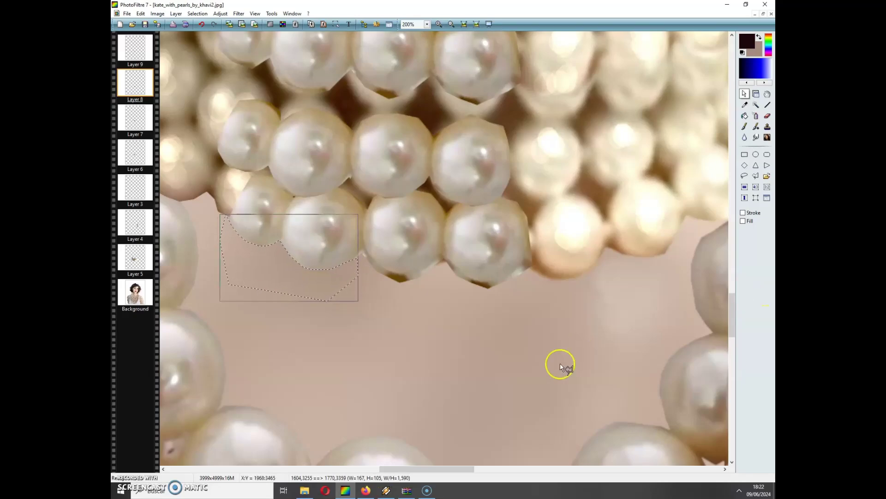
Outline and delete the rough edges beneath the third and fourth pearls of the lowest strand.
{"action": "mouse_move", "coordinate": [393, 338]}
{"action": "left_mouse_down"}
{"action": "mouse_move", "coordinate": [368, 262]}
{"action": "mouse_move", "coordinate": [354, 259]}
{"action": "mouse_move", "coordinate": [365, 246]}
{"action": "mouse_move", "coordinate": [390, 274]}
{"action": "left_mouse_up"}
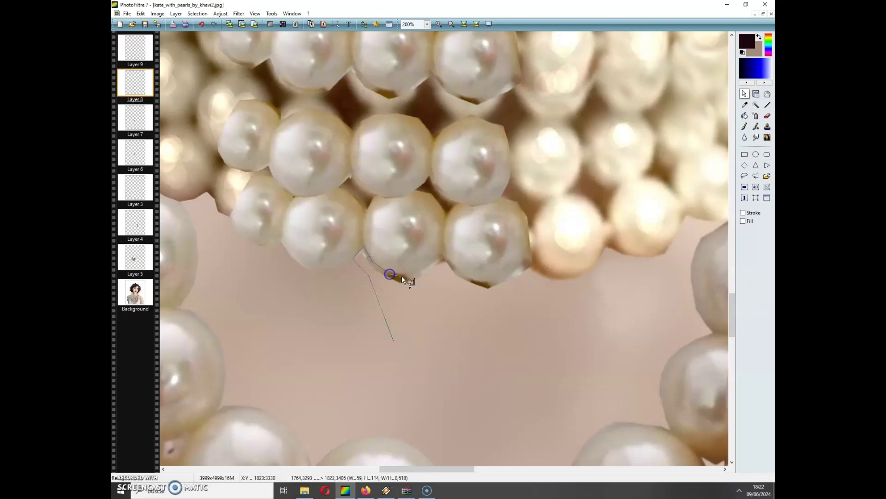
{"action": "mouse_move", "coordinate": [439, 252]}
{"action": "left_mouse_down"}
{"action": "mouse_move", "coordinate": [426, 327]}
{"action": "mouse_move", "coordinate": [416, 330]}
{"action": "left_mouse_up"}
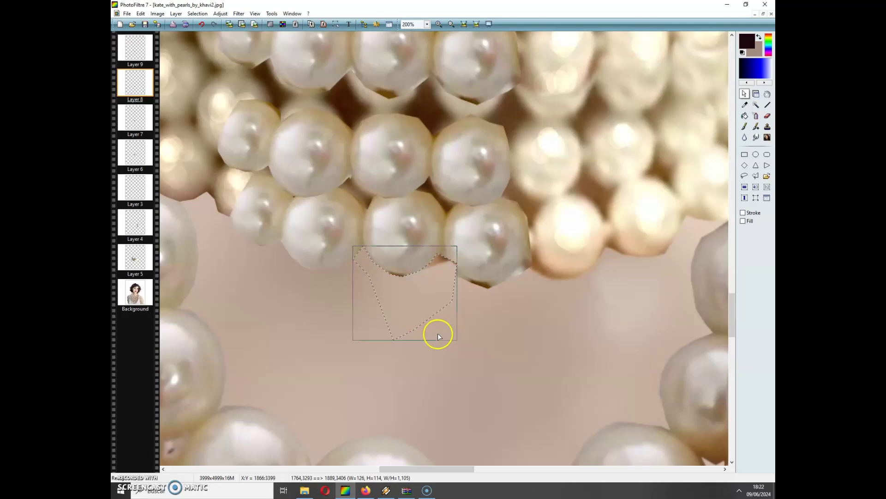
{"action": "left_click_drag", "start_coordinate": [436, 373], "coordinate": [437, 319]}
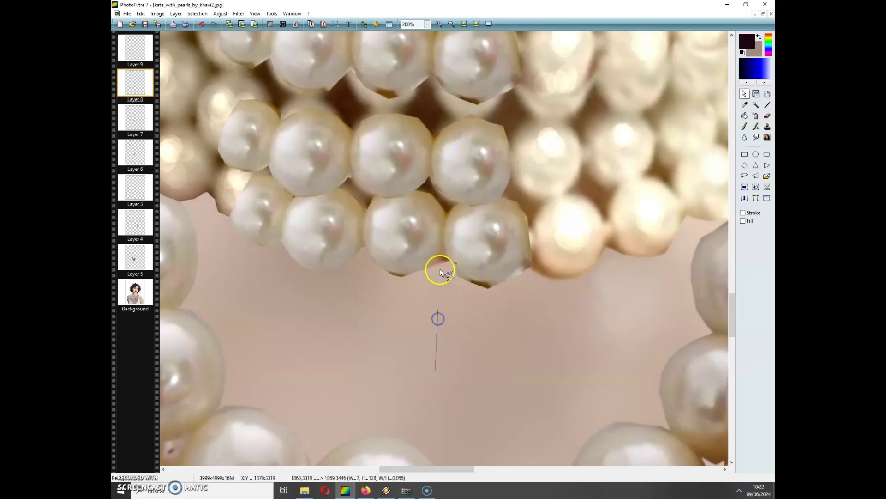
{"action": "mouse_move", "coordinate": [440, 270]}
{"action": "left_mouse_down"}
{"action": "mouse_move", "coordinate": [446, 257]}
{"action": "mouse_move", "coordinate": [476, 278]}
{"action": "mouse_move", "coordinate": [505, 279]}
{"action": "mouse_move", "coordinate": [520, 267]}
{"action": "left_mouse_up"}
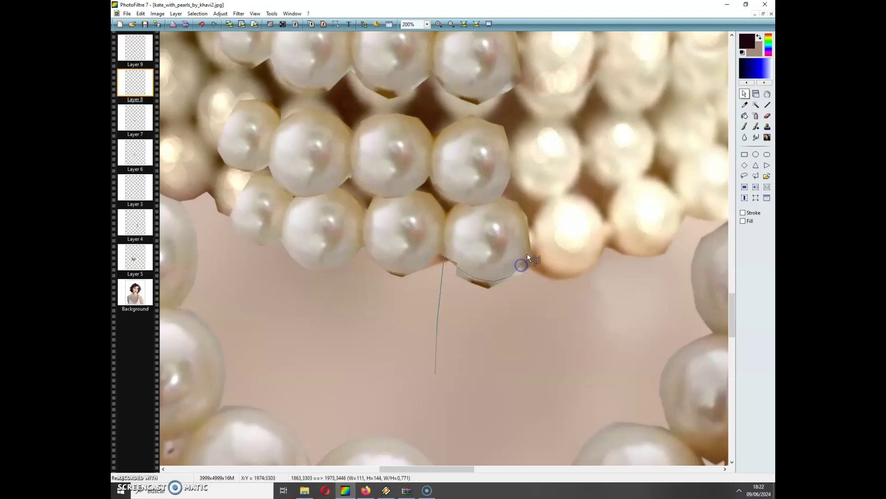
{"action": "mouse_move", "coordinate": [525, 234]}
{"action": "left_mouse_down"}
{"action": "mouse_move", "coordinate": [535, 210]}
{"action": "mouse_move", "coordinate": [553, 271]}
{"action": "mouse_move", "coordinate": [537, 333]}
{"action": "mouse_move", "coordinate": [445, 324]}
{"action": "left_mouse_up"}
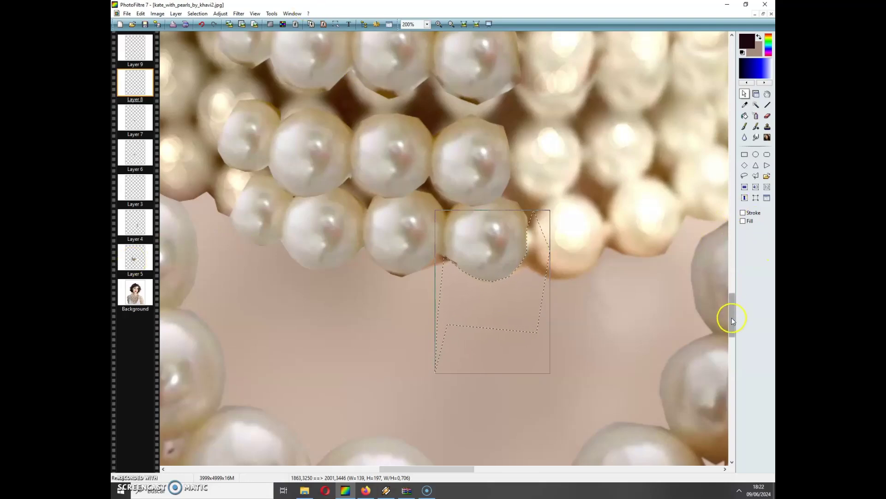
Make Layer 7, the second four-pearl strand, active and nudge it down about 5 px before switching to the selection tool.
{"action": "left_click_drag", "start_coordinate": [731, 317], "coordinate": [733, 298]}
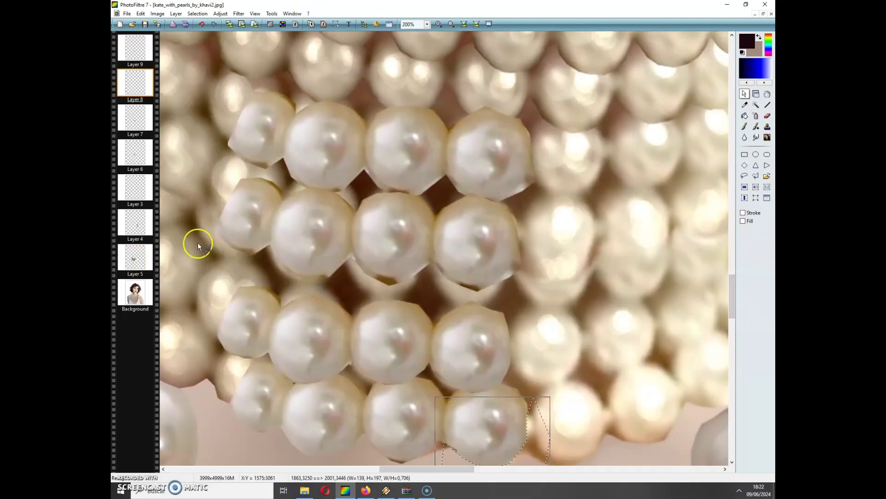
{"action": "left_click", "coordinate": [756, 93]}
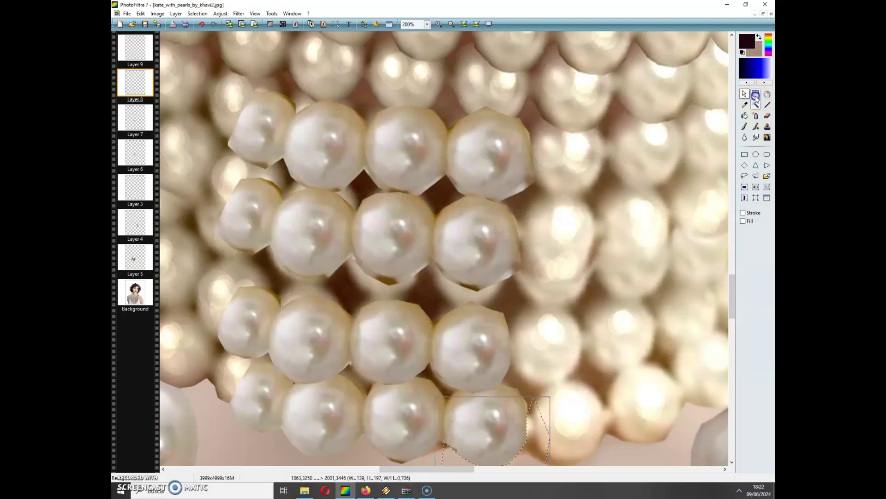
{"action": "left_click", "coordinate": [475, 255]}
{"action": "left_click_drag", "start_coordinate": [475, 256], "coordinate": [476, 259]}
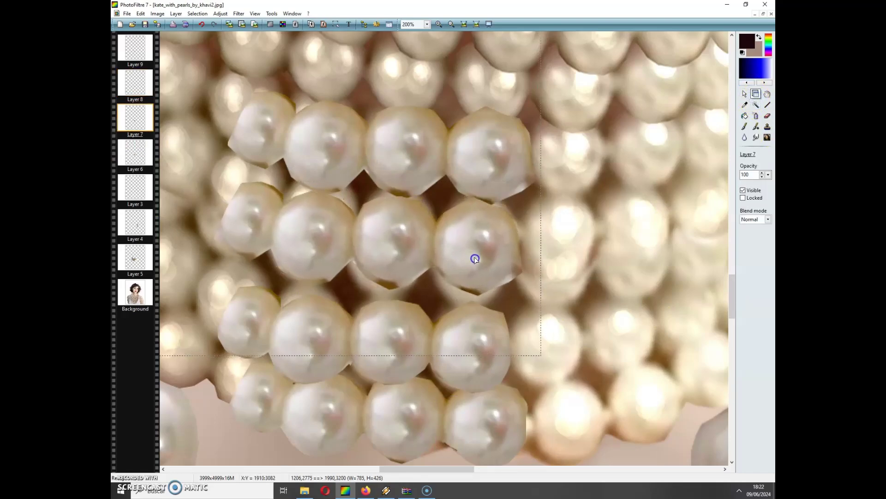
{"action": "left_click", "coordinate": [744, 93]}
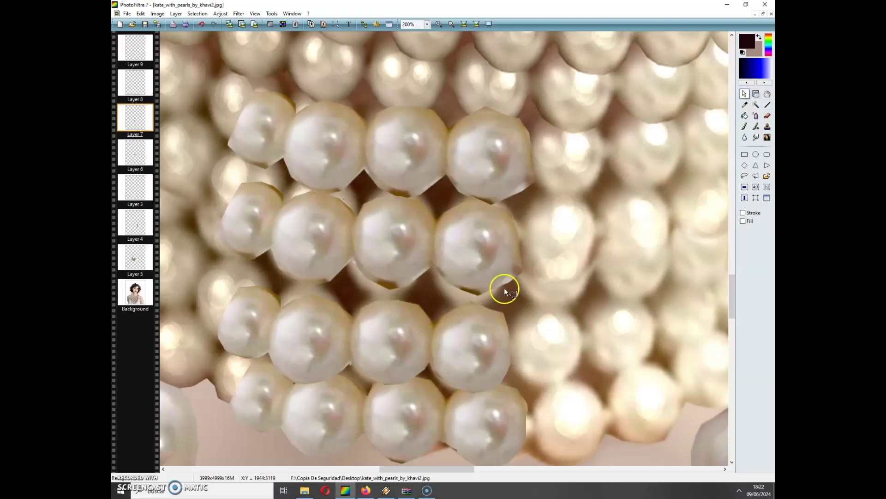
Trim away the rough right edge and underside of the four pearls on Layer 7.
{"action": "mouse_move", "coordinate": [503, 287]}
{"action": "left_mouse_down"}
{"action": "mouse_move", "coordinate": [521, 250]}
{"action": "mouse_move", "coordinate": [514, 214]}
{"action": "mouse_move", "coordinate": [532, 244]}
{"action": "mouse_move", "coordinate": [527, 296]}
{"action": "mouse_move", "coordinate": [496, 298]}
{"action": "left_mouse_up"}
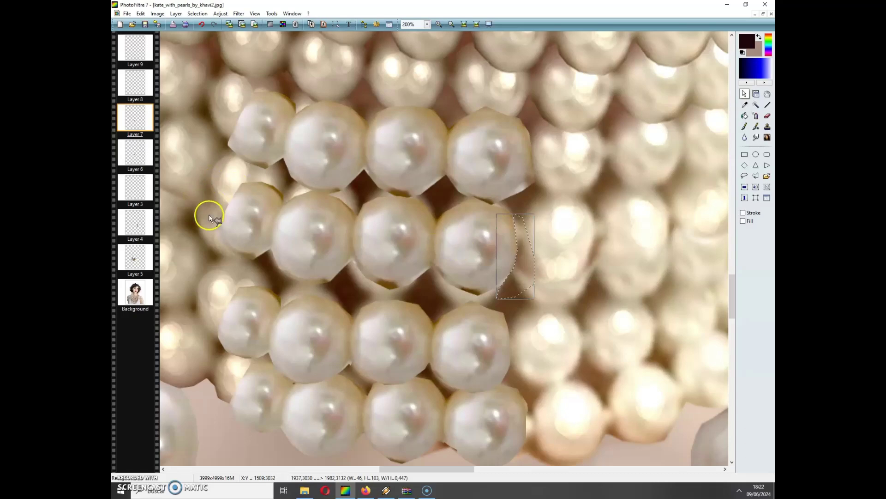
{"action": "mouse_move", "coordinate": [210, 253]}
{"action": "left_mouse_down"}
{"action": "mouse_move", "coordinate": [218, 226]}
{"action": "mouse_move", "coordinate": [249, 254]}
{"action": "mouse_move", "coordinate": [273, 248]}
{"action": "mouse_move", "coordinate": [293, 276]}
{"action": "mouse_move", "coordinate": [331, 275]}
{"action": "mouse_move", "coordinate": [326, 297]}
{"action": "mouse_move", "coordinate": [212, 271]}
{"action": "left_mouse_up"}
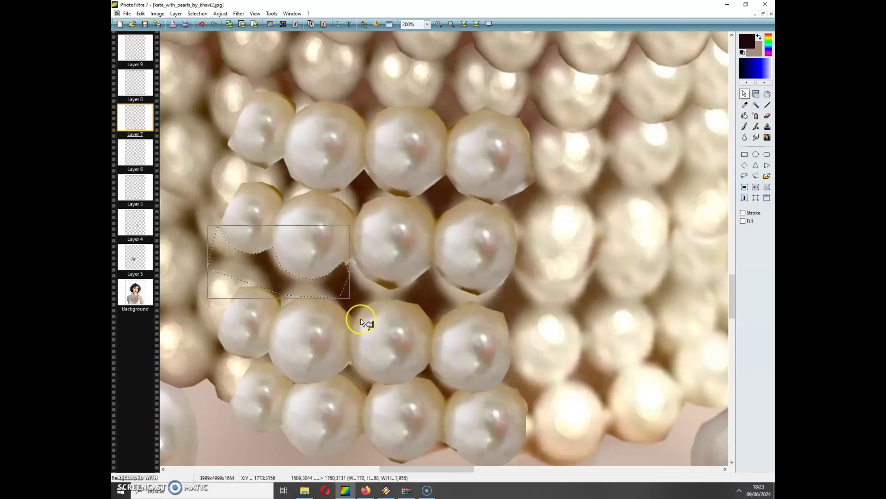
{"action": "mouse_move", "coordinate": [351, 299]}
{"action": "left_mouse_down"}
{"action": "mouse_move", "coordinate": [355, 256]}
{"action": "mouse_move", "coordinate": [389, 281]}
{"action": "mouse_move", "coordinate": [410, 283]}
{"action": "mouse_move", "coordinate": [426, 271]}
{"action": "mouse_move", "coordinate": [430, 290]}
{"action": "mouse_move", "coordinate": [398, 312]}
{"action": "mouse_move", "coordinate": [350, 301]}
{"action": "left_mouse_up"}
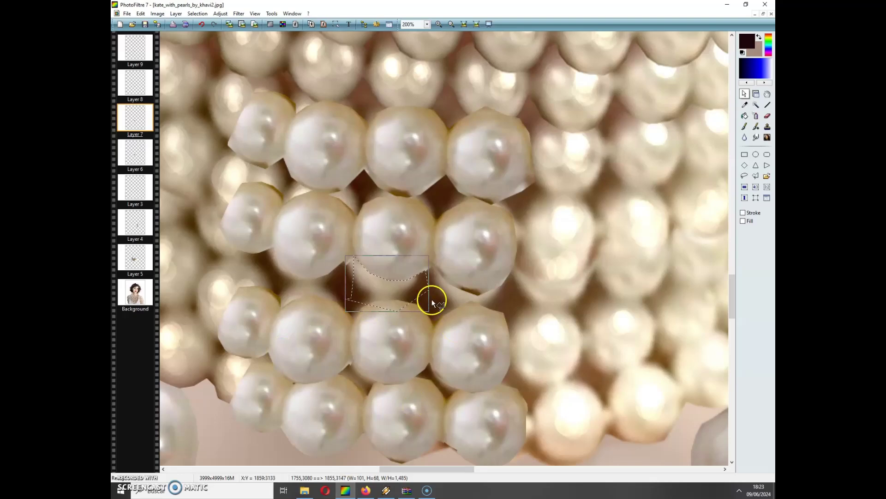
{"action": "mouse_move", "coordinate": [431, 303]}
{"action": "left_mouse_down"}
{"action": "mouse_move", "coordinate": [436, 267]}
{"action": "mouse_move", "coordinate": [481, 292]}
{"action": "mouse_move", "coordinate": [513, 273]}
{"action": "left_mouse_up"}
{"action": "left_click_drag", "start_coordinate": [466, 315], "coordinate": [392, 309]}
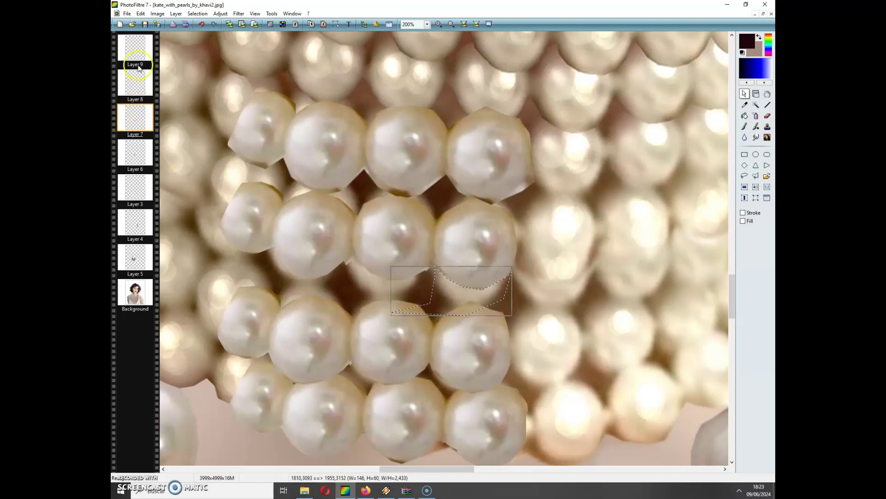
Make Layer 6, the uppermost four-pearl strand, active and cut away the rough underside of its pearls.
{"action": "left_click", "coordinate": [756, 93]}
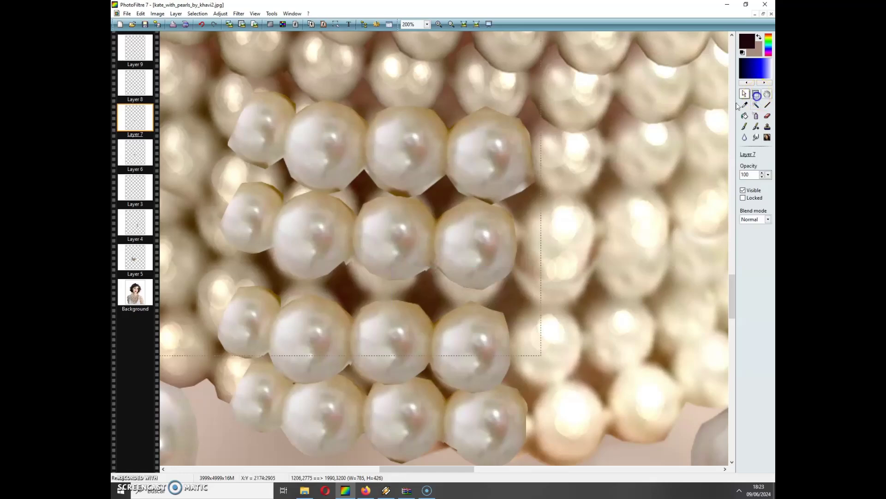
{"action": "left_click", "coordinate": [404, 152]}
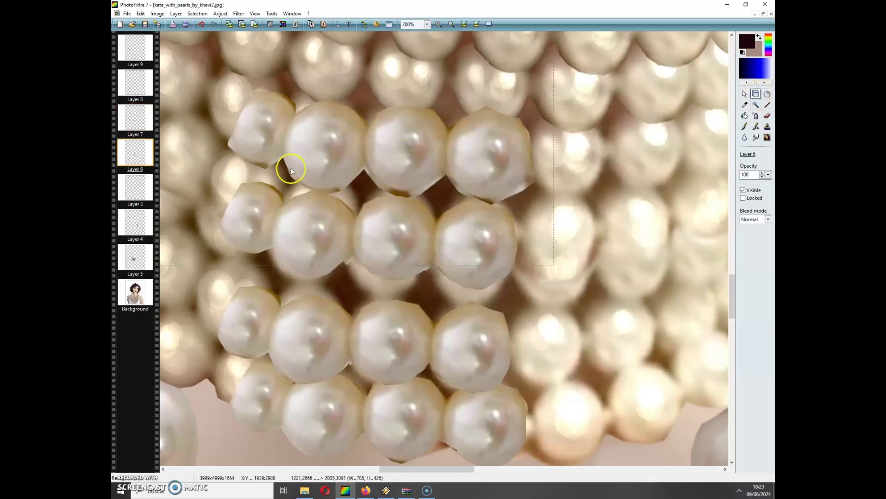
{"action": "left_click", "coordinate": [745, 88]}
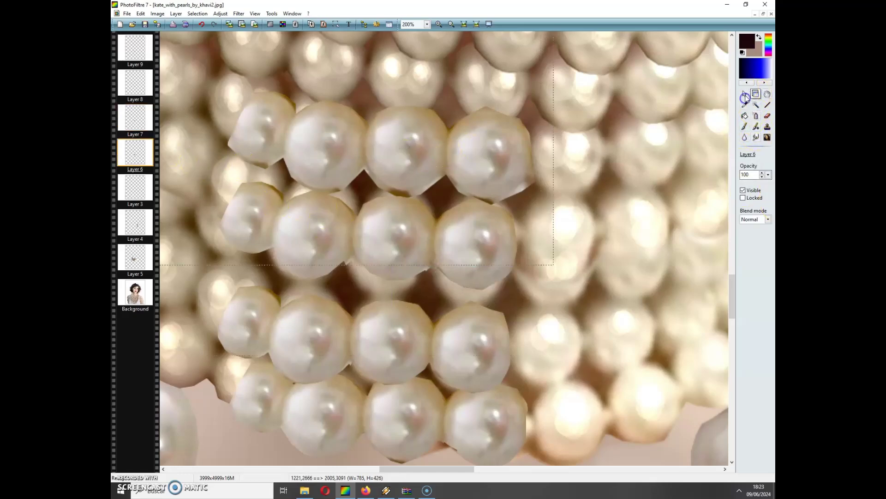
{"action": "left_click", "coordinate": [756, 176]}
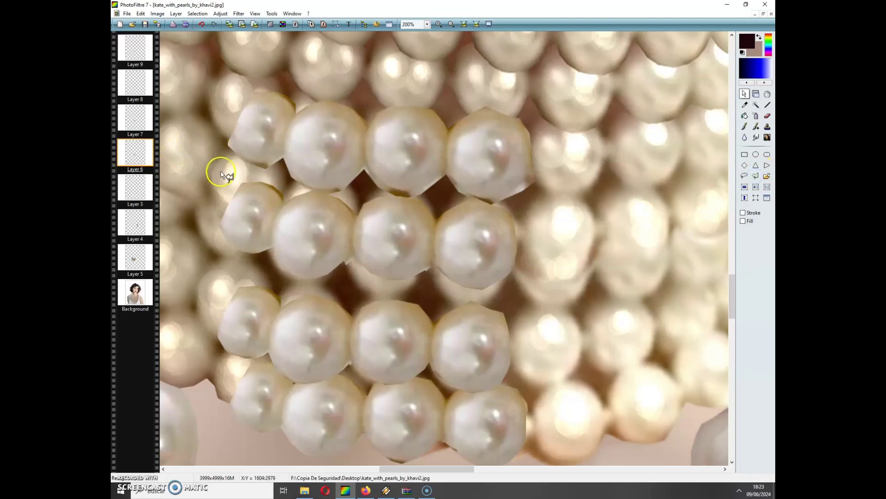
{"action": "left_click", "coordinate": [231, 130]}
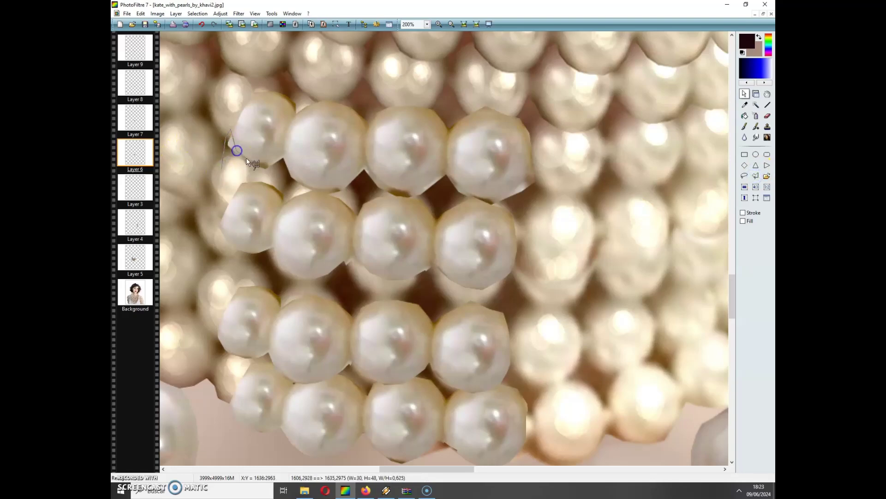
{"action": "left_click", "coordinate": [236, 150]}
{"action": "left_click", "coordinate": [266, 165]}
{"action": "left_click", "coordinate": [283, 160]}
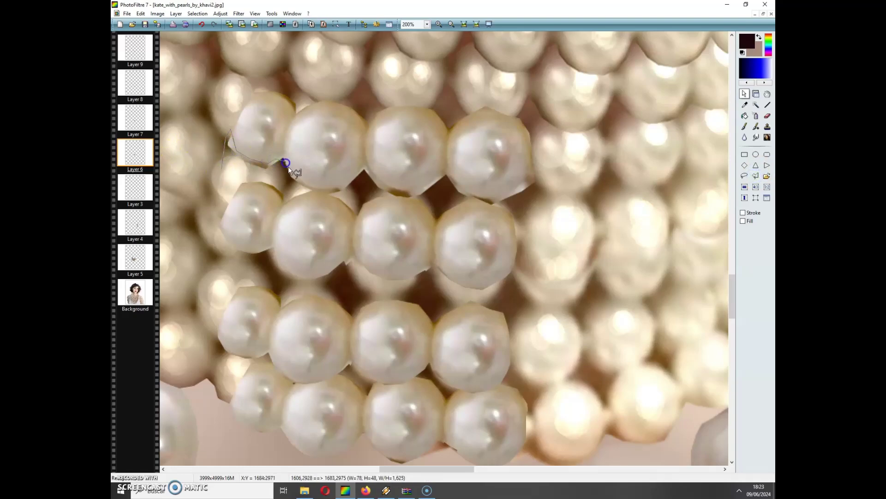
{"action": "left_click", "coordinate": [323, 190]}
{"action": "left_click", "coordinate": [360, 184]}
{"action": "left_click", "coordinate": [331, 212]}
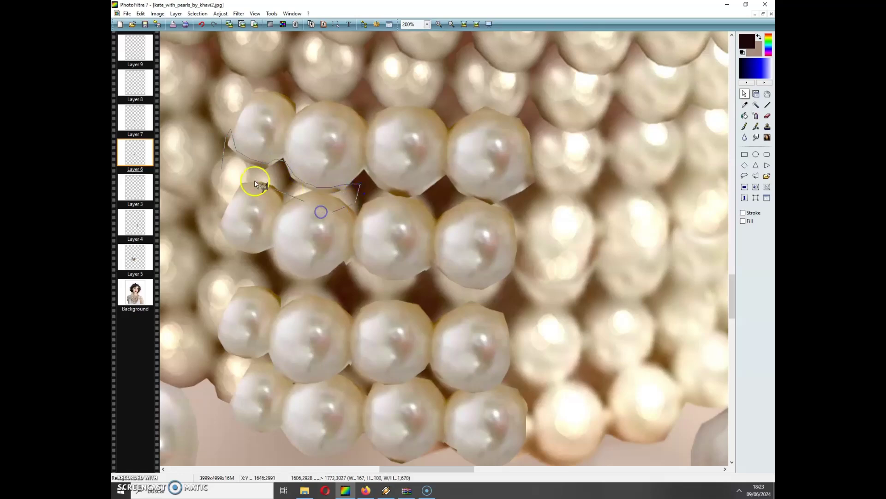
{"action": "double_click", "coordinate": [254, 180]}
{"action": "mouse_move", "coordinate": [267, 178]}
{"action": "left_mouse_down"}
{"action": "mouse_move", "coordinate": [362, 162]}
{"action": "mouse_move", "coordinate": [365, 190]}
{"action": "mouse_move", "coordinate": [365, 168]}
{"action": "mouse_move", "coordinate": [405, 190]}
{"action": "mouse_move", "coordinate": [442, 173]}
{"action": "mouse_move", "coordinate": [480, 198]}
{"action": "mouse_move", "coordinate": [520, 184]}
{"action": "mouse_move", "coordinate": [533, 149]}
{"action": "mouse_move", "coordinate": [485, 228]}
{"action": "mouse_move", "coordinate": [343, 231]}
{"action": "left_mouse_up"}
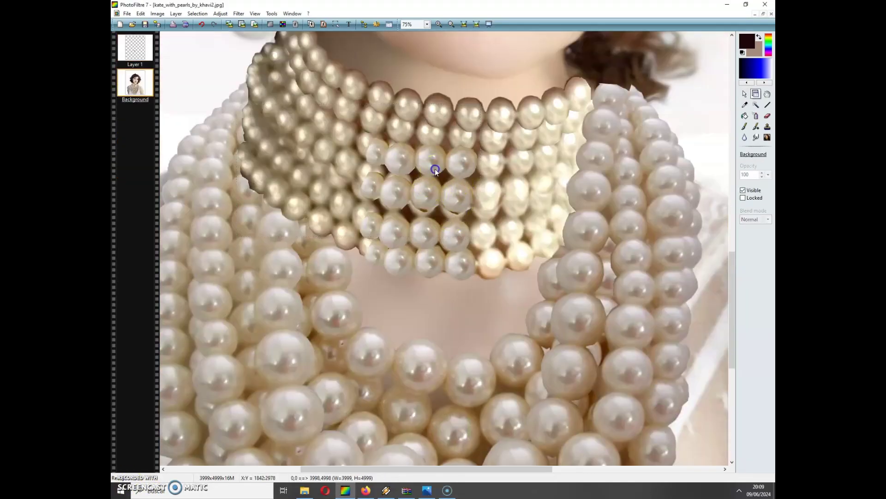
Move the four-pearl strand on Layer 1 above the other new strands and trim its rough underside and right edge.
{"action": "left_click_drag", "start_coordinate": [428, 196], "coordinate": [435, 135]}
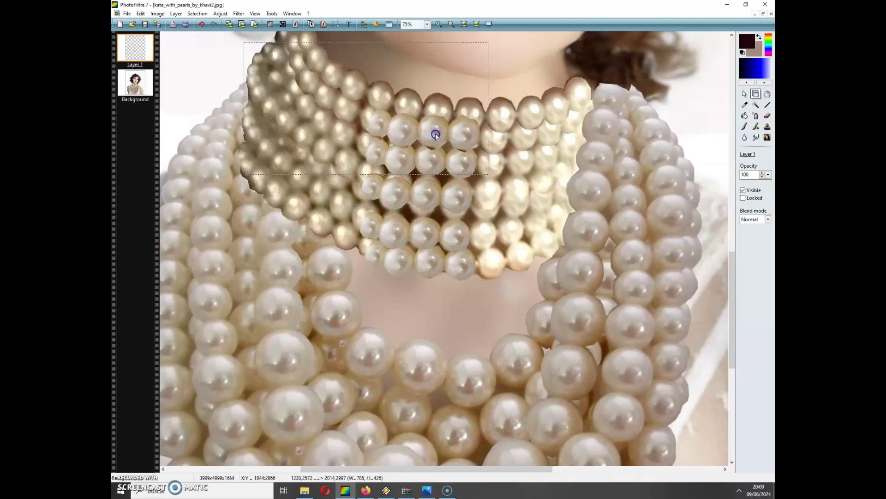
{"action": "left_click", "coordinate": [438, 24]}
{"action": "left_click", "coordinate": [438, 24]}
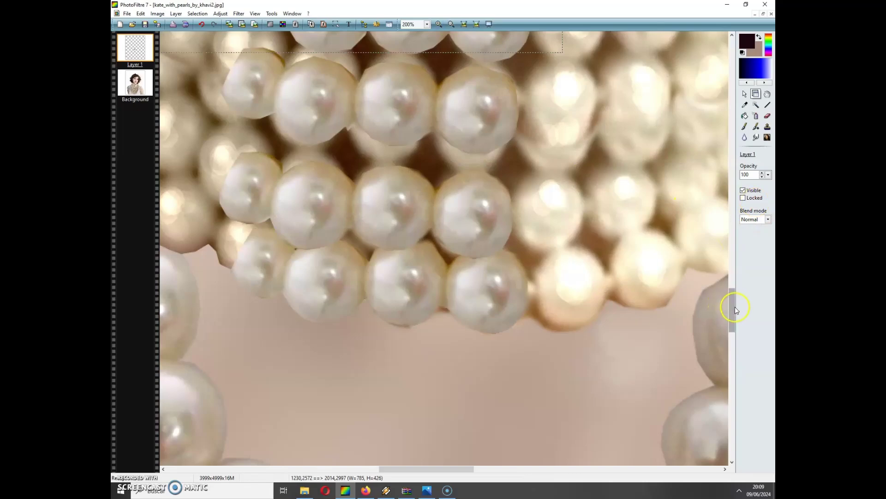
{"action": "left_click_drag", "start_coordinate": [735, 306], "coordinate": [732, 293]}
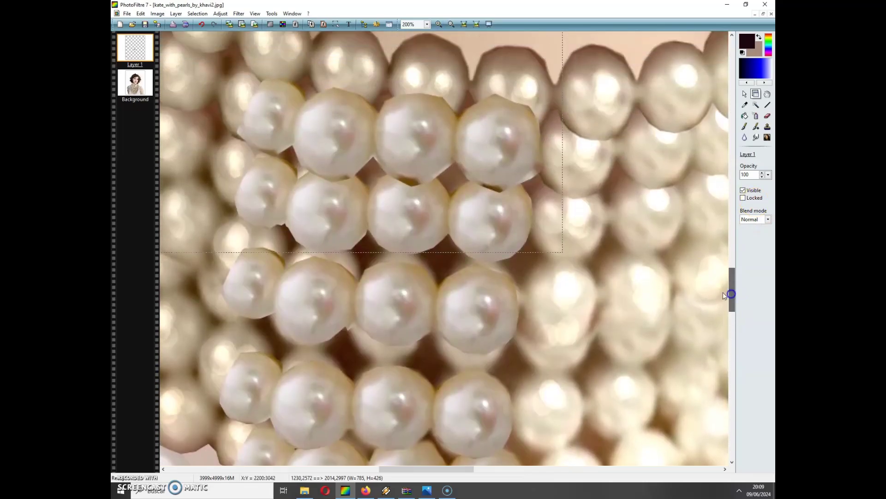
{"action": "left_click", "coordinate": [745, 94]}
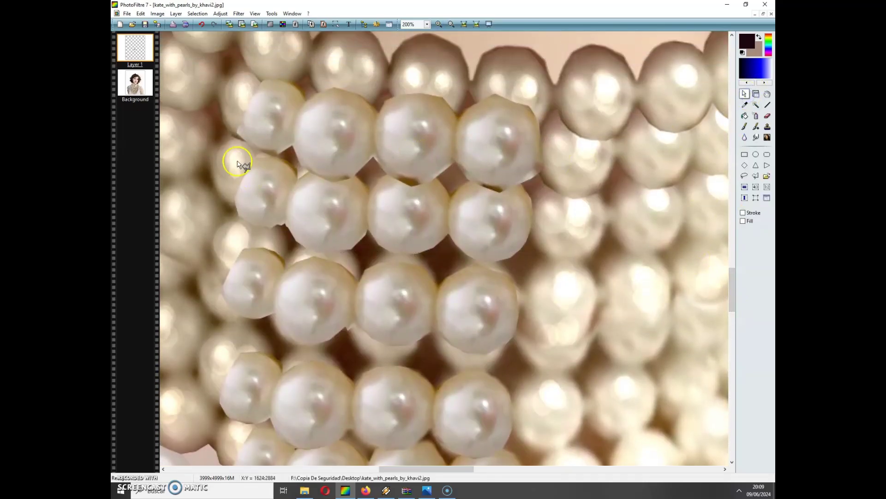
{"action": "left_click", "coordinate": [225, 145]}
{"action": "mouse_move", "coordinate": [239, 120]}
{"action": "left_mouse_down"}
{"action": "mouse_move", "coordinate": [245, 115]}
{"action": "mouse_move", "coordinate": [241, 128]}
{"action": "mouse_move", "coordinate": [263, 151]}
{"action": "mouse_move", "coordinate": [293, 147]}
{"action": "mouse_move", "coordinate": [312, 171]}
{"action": "mouse_move", "coordinate": [346, 173]}
{"action": "left_mouse_up"}
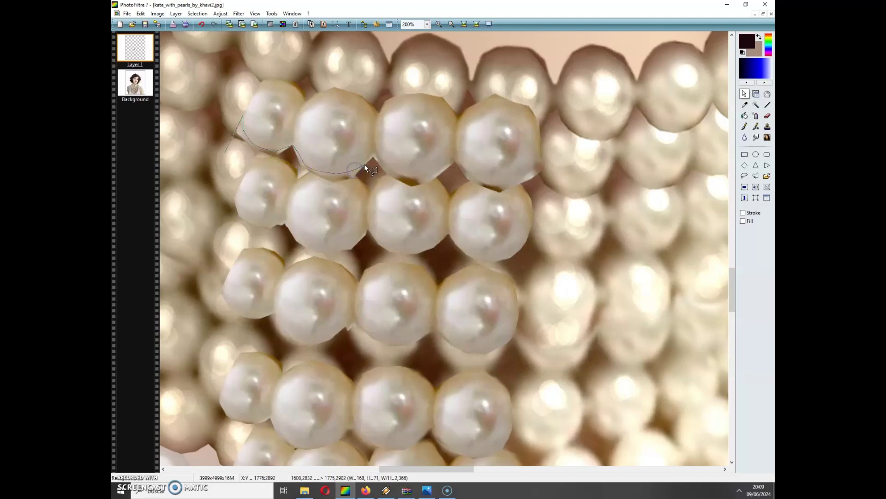
{"action": "left_click_drag", "start_coordinate": [371, 156], "coordinate": [379, 157]}
{"action": "left_click_drag", "start_coordinate": [430, 176], "coordinate": [441, 169]}
{"action": "left_click_drag", "start_coordinate": [467, 171], "coordinate": [505, 186]}
{"action": "mouse_move", "coordinate": [541, 138]}
{"action": "left_mouse_down"}
{"action": "mouse_move", "coordinate": [563, 188]}
{"action": "mouse_move", "coordinate": [494, 226]}
{"action": "mouse_move", "coordinate": [337, 235]}
{"action": "mouse_move", "coordinate": [266, 219]}
{"action": "mouse_move", "coordinate": [236, 196]}
{"action": "mouse_move", "coordinate": [156, 173]}
{"action": "mouse_move", "coordinate": [197, 223]}
{"action": "mouse_move", "coordinate": [176, 227]}
{"action": "mouse_move", "coordinate": [192, 227]}
{"action": "mouse_move", "coordinate": [213, 208]}
{"action": "mouse_move", "coordinate": [164, 166]}
{"action": "mouse_move", "coordinate": [166, 115]}
{"action": "mouse_move", "coordinate": [188, 137]}
{"action": "mouse_move", "coordinate": [247, 103]}
{"action": "mouse_move", "coordinate": [250, 68]}
{"action": "left_mouse_up"}
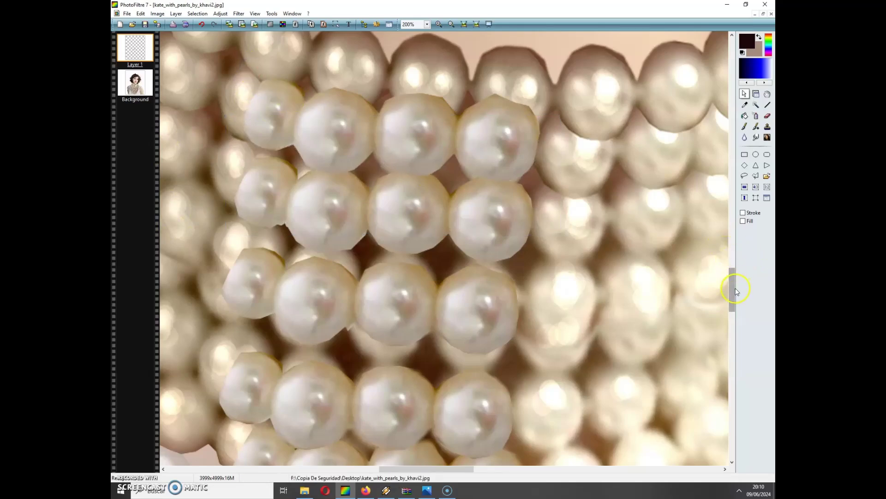
{"action": "left_click_drag", "start_coordinate": [732, 290], "coordinate": [734, 279]}
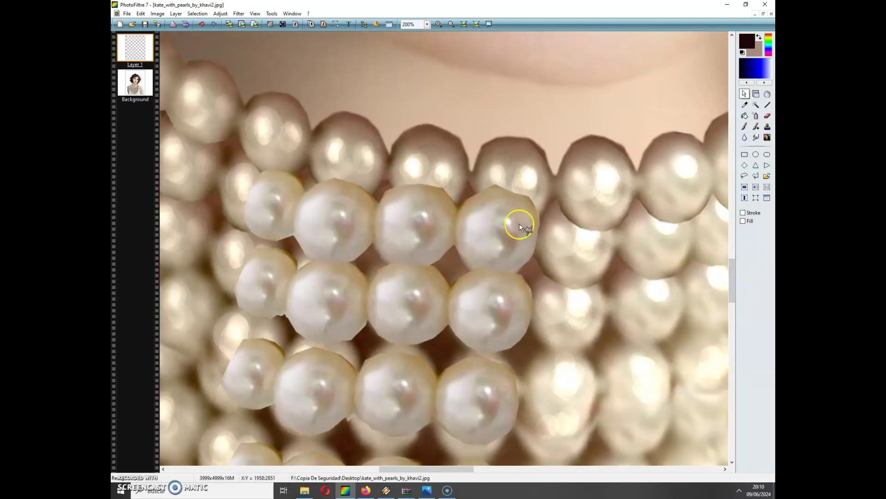
{"action": "mouse_move", "coordinate": [522, 195]}
{"action": "left_mouse_down"}
{"action": "mouse_move", "coordinate": [539, 234]}
{"action": "mouse_move", "coordinate": [546, 219]}
{"action": "mouse_move", "coordinate": [526, 183]}
{"action": "mouse_move", "coordinate": [509, 176]}
{"action": "left_mouse_up"}
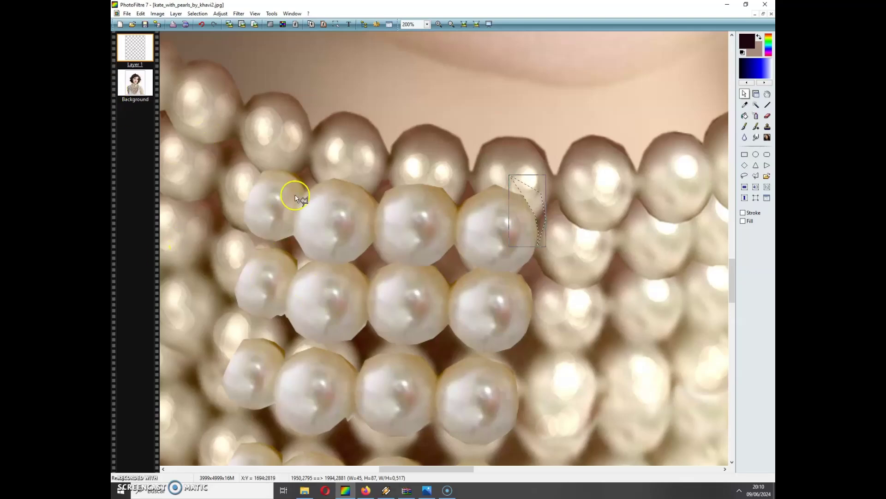
Paste another four-pearl strand and position it over the choker's old top row, just above the Layer 1 strand.
{"action": "left_click", "coordinate": [140, 13]}
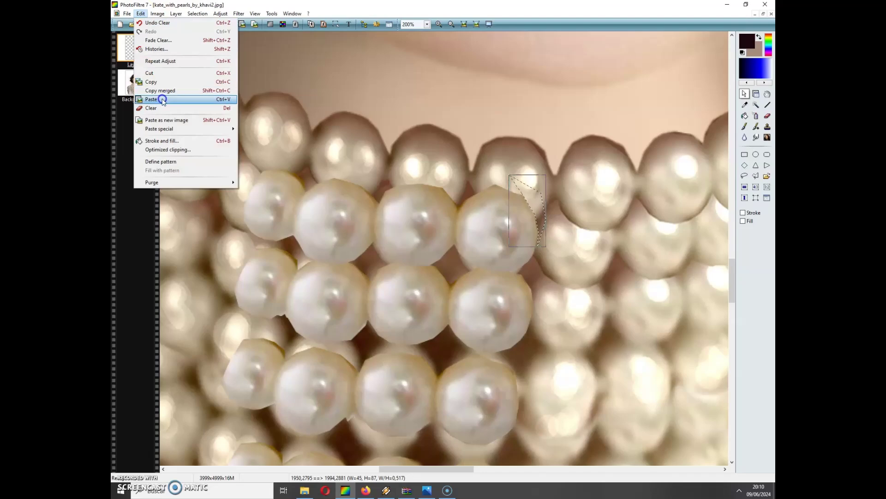
{"action": "left_click", "coordinate": [162, 100]}
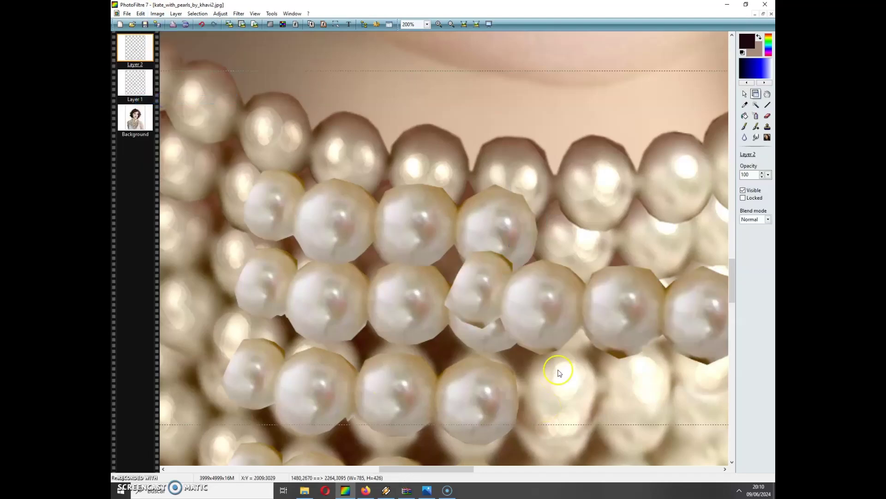
{"action": "left_click_drag", "start_coordinate": [548, 341], "coordinate": [358, 204]}
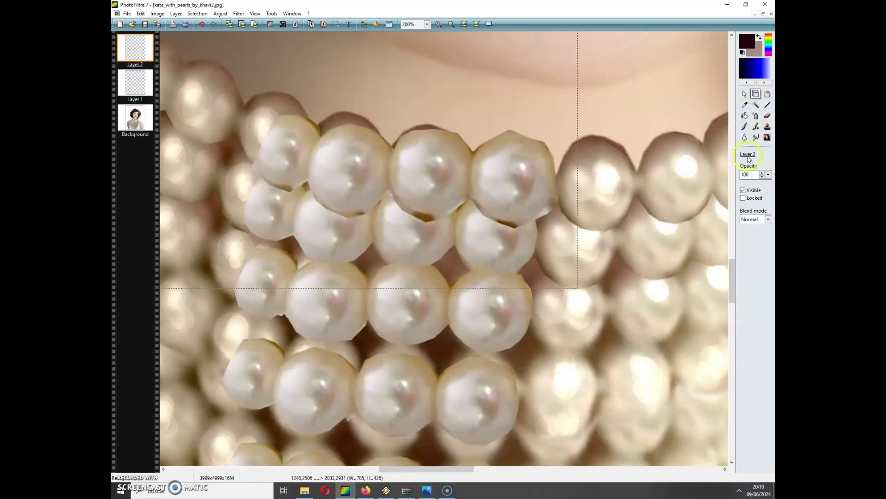
Outline the rough underside of the four pearls on Layer 2 with a lasso selection and clear it.
{"action": "left_click", "coordinate": [745, 94]}
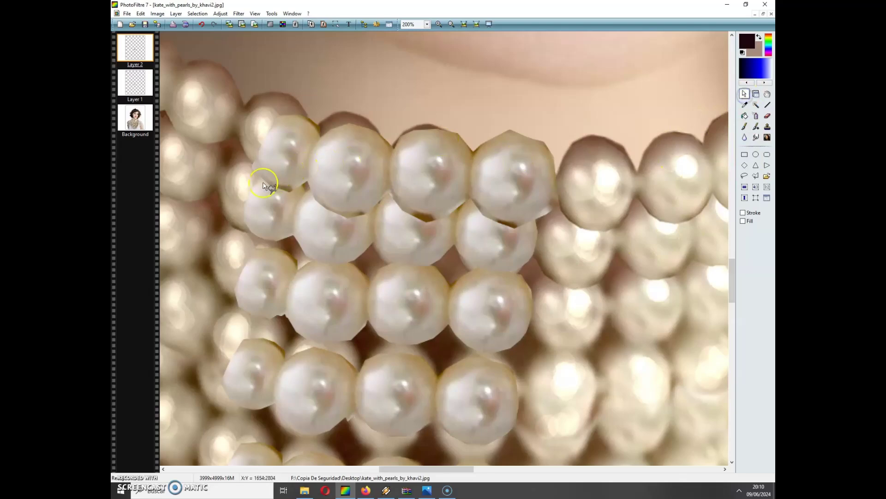
{"action": "mouse_move", "coordinate": [234, 187]}
{"action": "left_mouse_down"}
{"action": "mouse_move", "coordinate": [255, 156]}
{"action": "mouse_move", "coordinate": [275, 182]}
{"action": "mouse_move", "coordinate": [309, 175]}
{"action": "mouse_move", "coordinate": [329, 208]}
{"action": "left_mouse_up"}
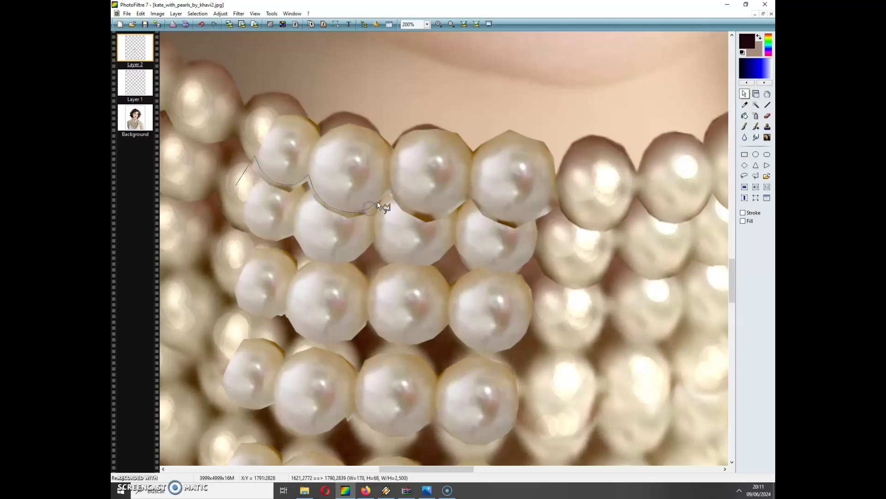
{"action": "mouse_move", "coordinate": [386, 191]}
{"action": "left_mouse_down"}
{"action": "mouse_move", "coordinate": [391, 184]}
{"action": "mouse_move", "coordinate": [401, 203]}
{"action": "mouse_move", "coordinate": [429, 216]}
{"action": "left_mouse_up"}
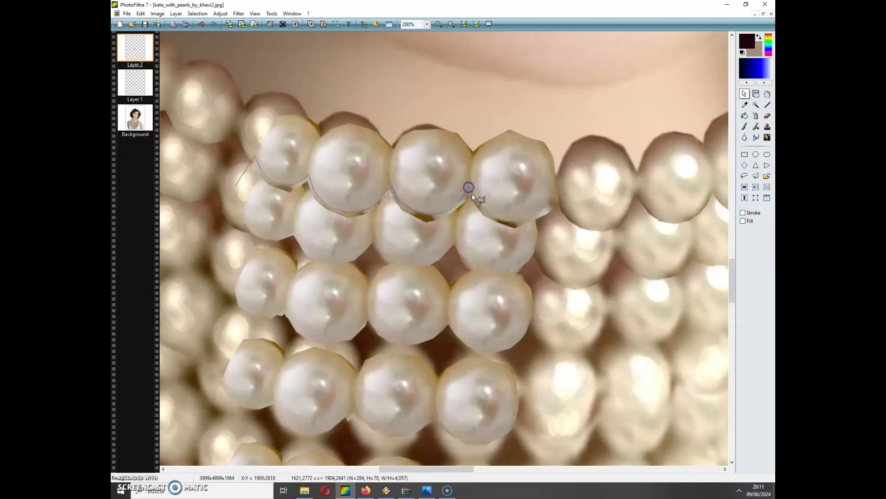
{"action": "left_click_drag", "start_coordinate": [472, 195], "coordinate": [481, 208]}
{"action": "left_click", "coordinate": [591, 211]}
{"action": "left_click", "coordinate": [586, 234]}
{"action": "left_click", "coordinate": [516, 268]}
{"action": "left_click", "coordinate": [417, 264]}
{"action": "left_click", "coordinate": [336, 263]}
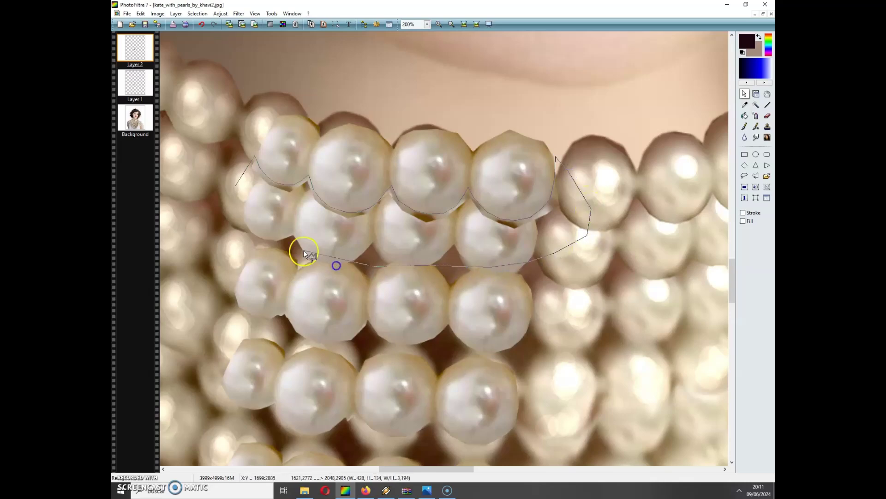
{"action": "double_click", "coordinate": [255, 235]}
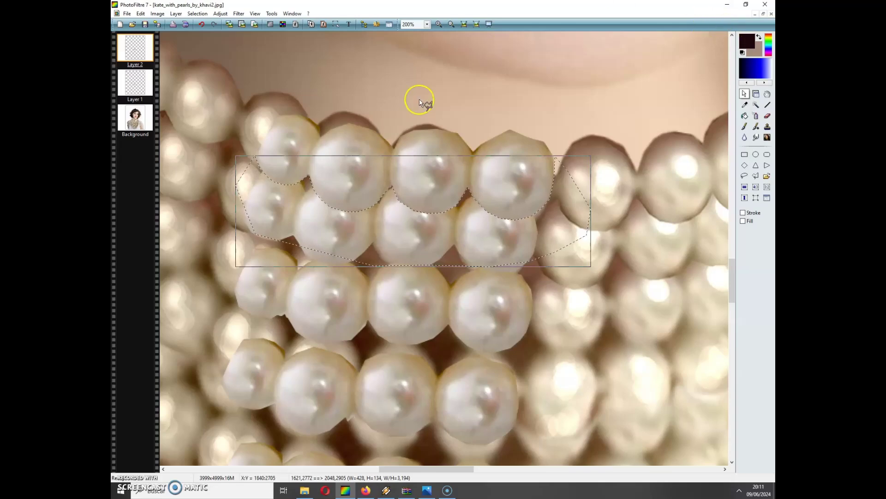
Outline and delete the rough upper edges of the Layer 2 pearls and hide the selection.
{"action": "left_click", "coordinate": [273, 73]}
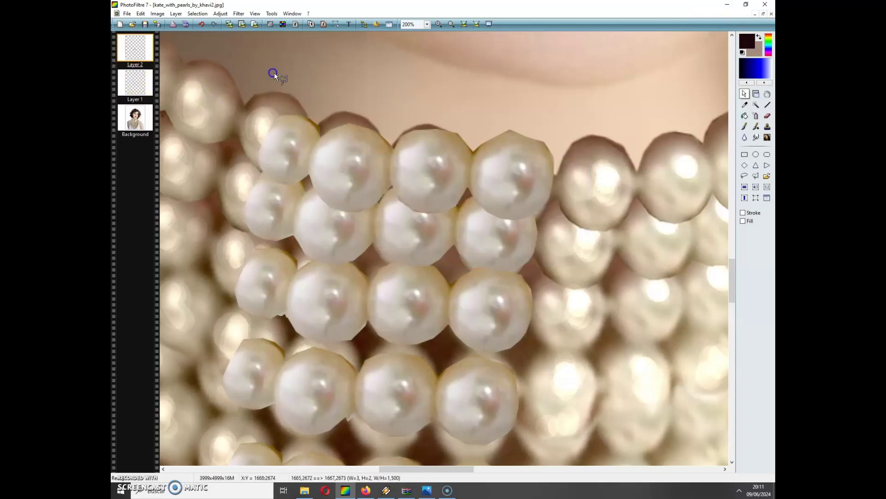
{"action": "left_click_drag", "start_coordinate": [303, 117], "coordinate": [308, 122]}
{"action": "mouse_move", "coordinate": [342, 125]}
{"action": "left_mouse_down"}
{"action": "mouse_move", "coordinate": [393, 151]}
{"action": "mouse_move", "coordinate": [416, 129]}
{"action": "mouse_move", "coordinate": [438, 128]}
{"action": "left_mouse_up"}
{"action": "mouse_move", "coordinate": [504, 136]}
{"action": "left_mouse_down"}
{"action": "mouse_move", "coordinate": [549, 151]}
{"action": "mouse_move", "coordinate": [556, 167]}
{"action": "mouse_move", "coordinate": [563, 156]}
{"action": "mouse_move", "coordinate": [551, 109]}
{"action": "mouse_move", "coordinate": [388, 91]}
{"action": "mouse_move", "coordinate": [298, 53]}
{"action": "left_mouse_up"}
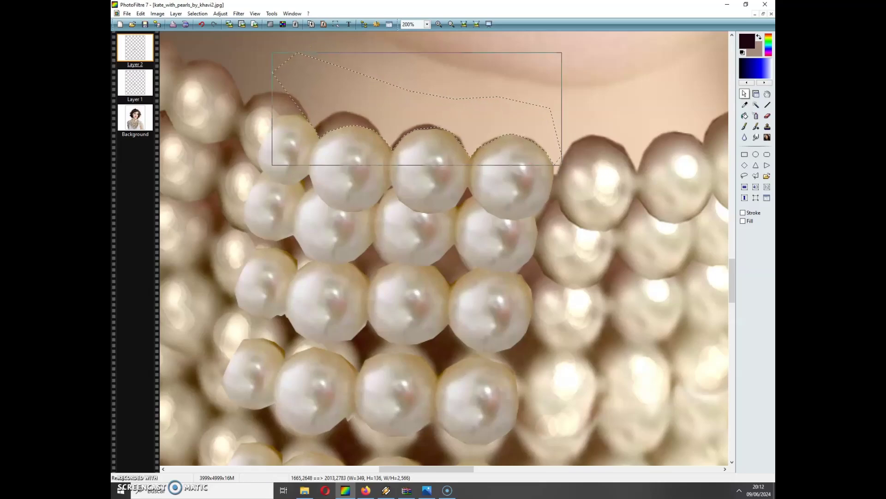
{"action": "left_click", "coordinate": [198, 14]}
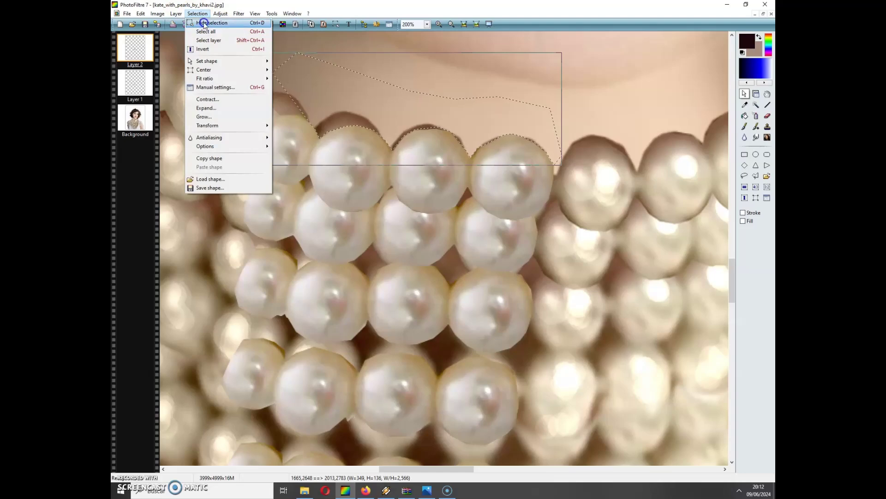
{"action": "left_click", "coordinate": [207, 24]}
Smudge away the old pearls' dark edges above the new top strand on the Background layer with a 20 radius.
{"action": "left_click", "coordinate": [151, 118]}
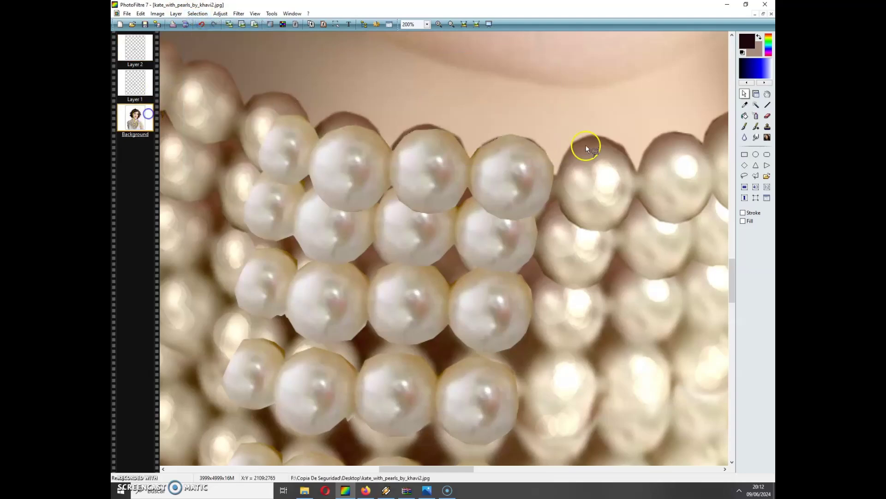
{"action": "left_click", "coordinate": [757, 138]}
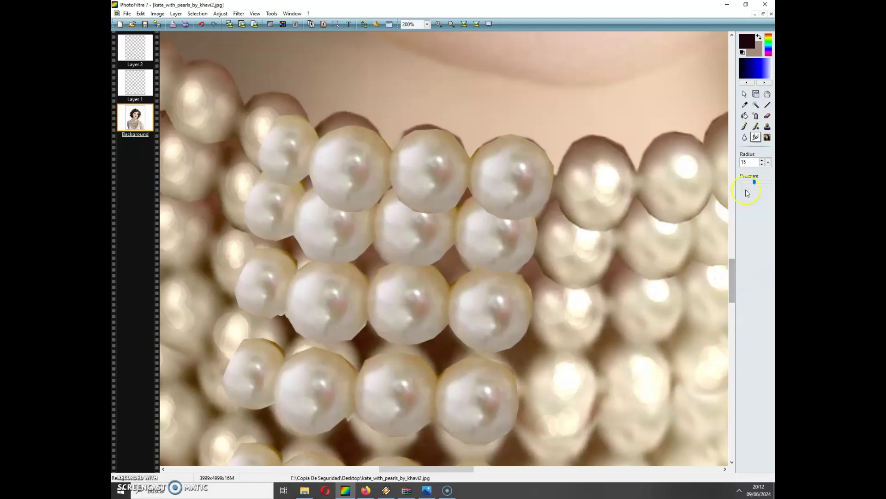
{"action": "left_click", "coordinate": [769, 162]}
{"action": "left_click", "coordinate": [755, 217]}
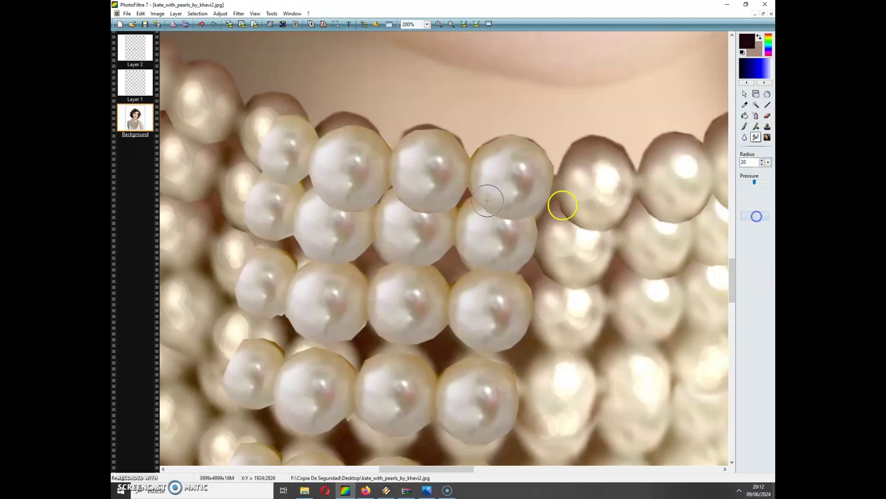
{"action": "mouse_move", "coordinate": [396, 142]}
{"action": "left_mouse_down"}
{"action": "mouse_move", "coordinate": [409, 119]}
{"action": "mouse_move", "coordinate": [414, 132]}
{"action": "mouse_move", "coordinate": [447, 121]}
{"action": "mouse_move", "coordinate": [463, 142]}
{"action": "mouse_move", "coordinate": [472, 134]}
{"action": "mouse_move", "coordinate": [484, 146]}
{"action": "mouse_move", "coordinate": [519, 126]}
{"action": "mouse_move", "coordinate": [542, 143]}
{"action": "left_mouse_up"}
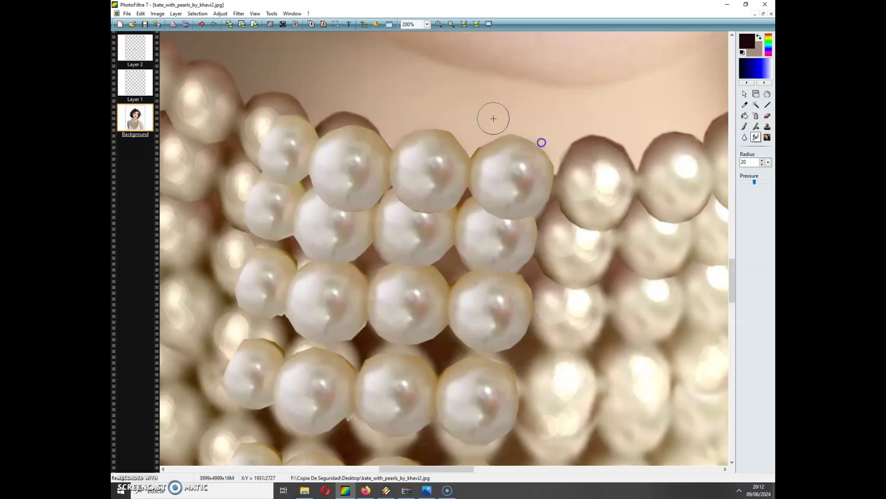
{"action": "mouse_move", "coordinate": [365, 134]}
{"action": "left_mouse_down"}
{"action": "mouse_move", "coordinate": [344, 123]}
{"action": "mouse_move", "coordinate": [328, 139]}
{"action": "mouse_move", "coordinate": [360, 111]}
{"action": "mouse_move", "coordinate": [366, 116]}
{"action": "mouse_move", "coordinate": [348, 113]}
{"action": "mouse_move", "coordinate": [331, 125]}
{"action": "mouse_move", "coordinate": [509, 128]}
{"action": "left_mouse_up"}
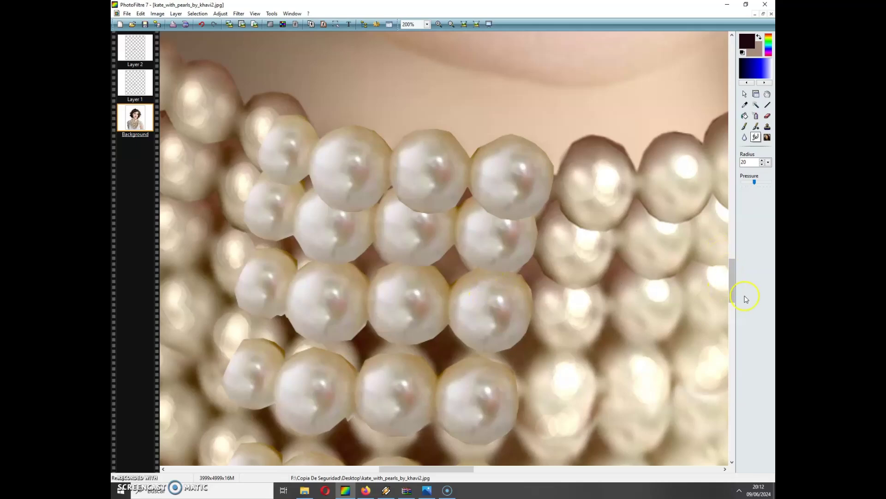
Outline the third pearl of the top strand with the Background layer active and paste the copied area as a new layer.
{"action": "scroll", "coordinate": [736, 293], "scroll_direction": "up", "scroll_amount": 3}
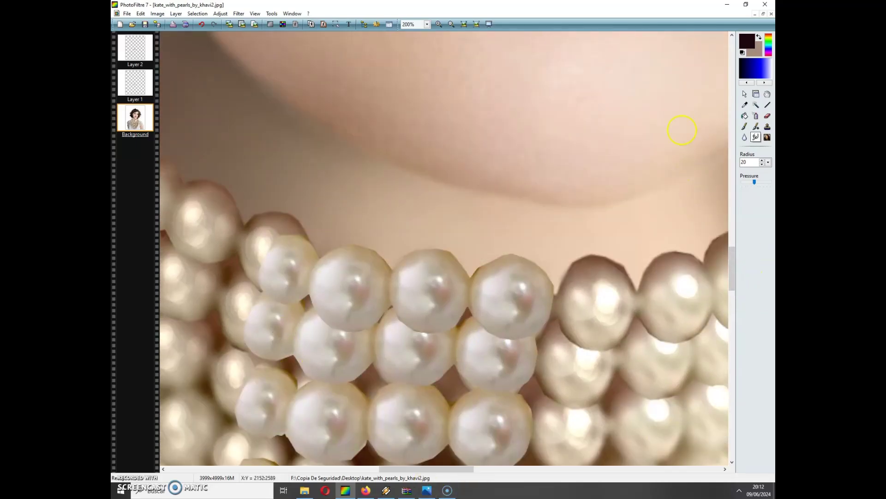
{"action": "left_click_drag", "start_coordinate": [730, 268], "coordinate": [730, 285]}
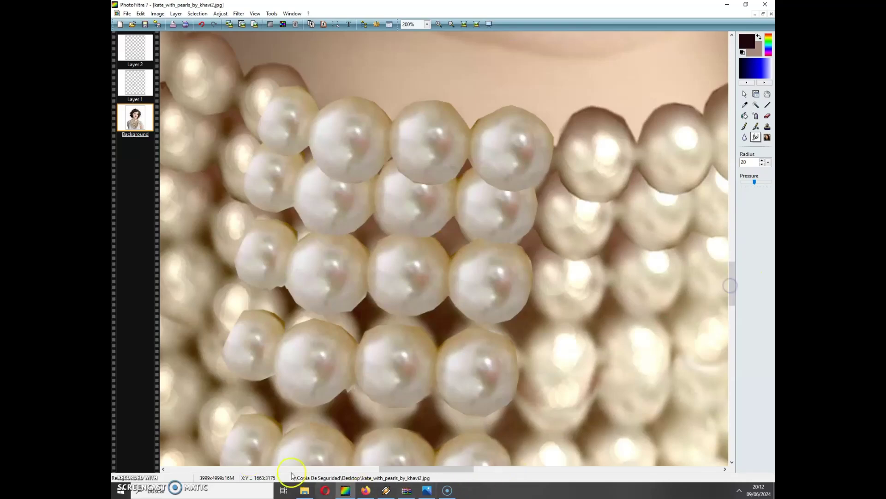
{"action": "left_click_drag", "start_coordinate": [434, 468], "coordinate": [411, 468]}
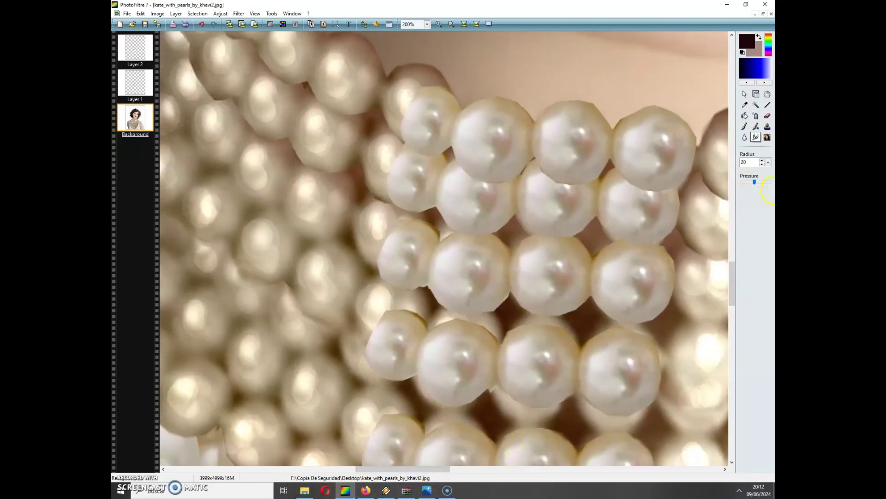
{"action": "left_click", "coordinate": [744, 94]}
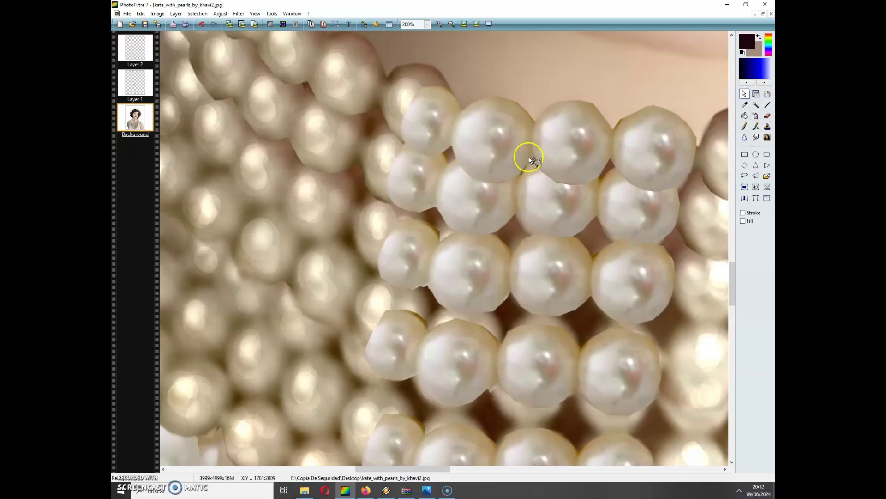
{"action": "mouse_move", "coordinate": [533, 154]}
{"action": "left_mouse_down"}
{"action": "mouse_move", "coordinate": [533, 122]}
{"action": "mouse_move", "coordinate": [560, 90]}
{"action": "mouse_move", "coordinate": [581, 84]}
{"action": "mouse_move", "coordinate": [610, 116]}
{"action": "left_mouse_up"}
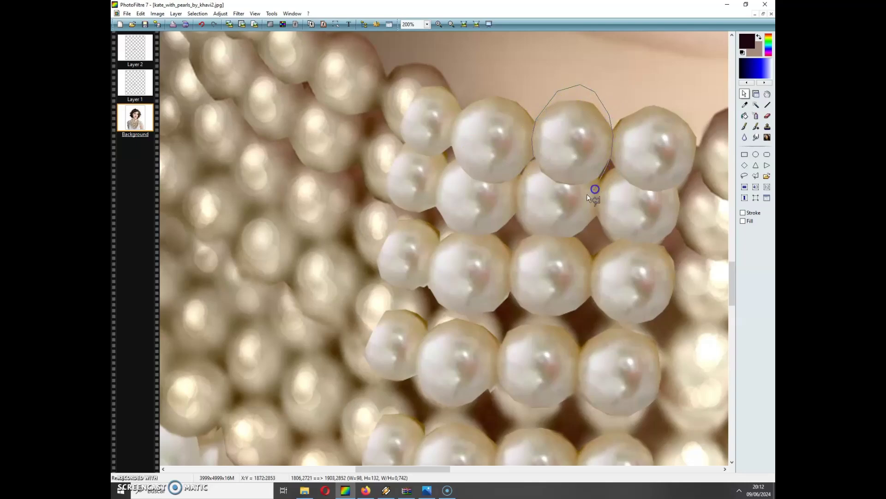
{"action": "left_click_drag", "start_coordinate": [548, 199], "coordinate": [539, 192]}
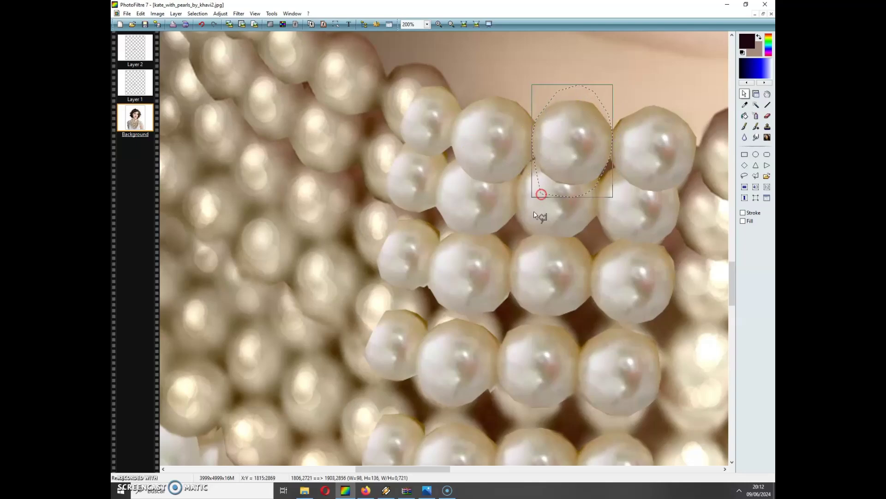
{"action": "left_click", "coordinate": [140, 13]}
{"action": "left_click", "coordinate": [150, 82]}
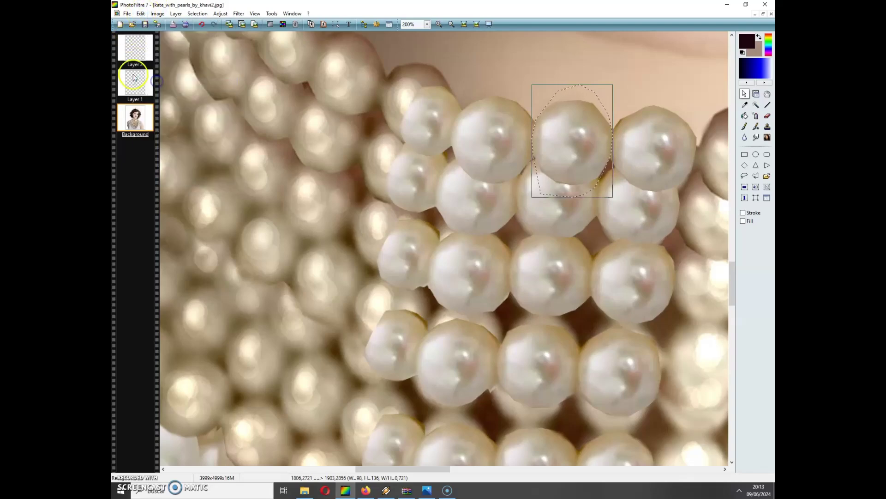
{"action": "left_click", "coordinate": [140, 13]}
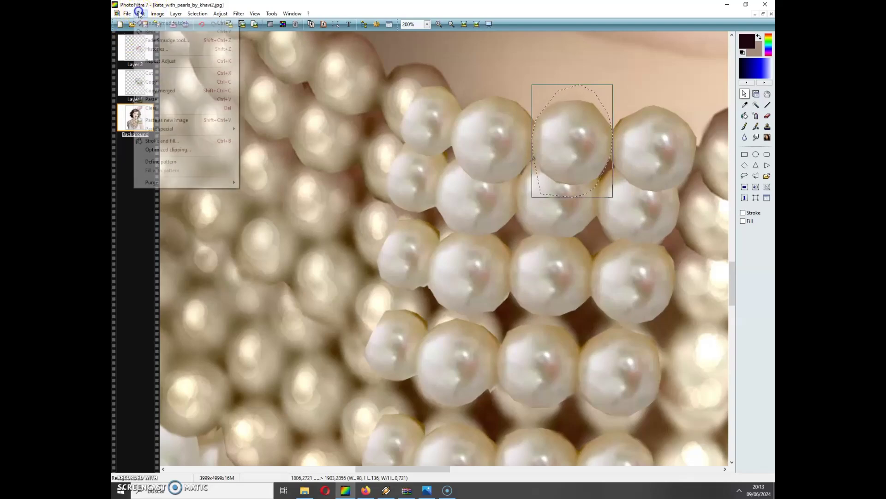
{"action": "left_click", "coordinate": [152, 99]}
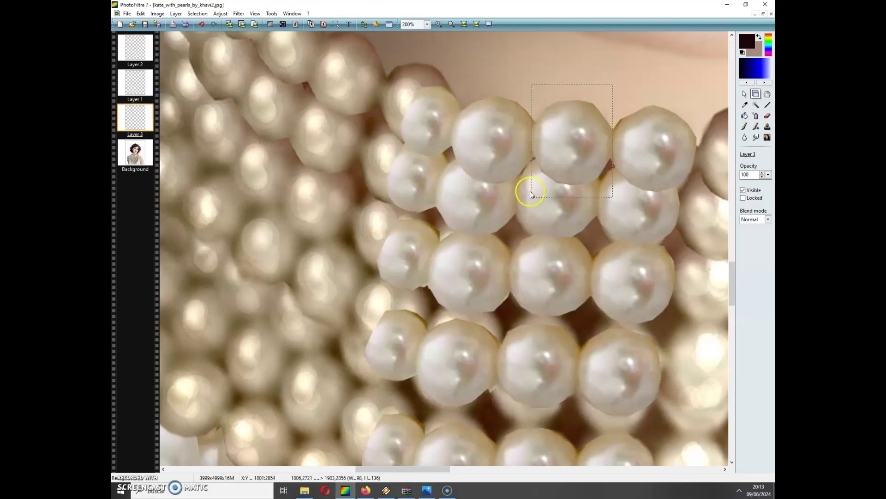
Nudge the top pearl strand on Layer 2 slightly up and to the left over the strand below.
{"action": "mouse_move", "coordinate": [583, 160]}
{"action": "left_mouse_down"}
{"action": "mouse_move", "coordinate": [505, 151]}
{"action": "mouse_move", "coordinate": [589, 163]}
{"action": "mouse_move", "coordinate": [584, 157]}
{"action": "left_mouse_up"}
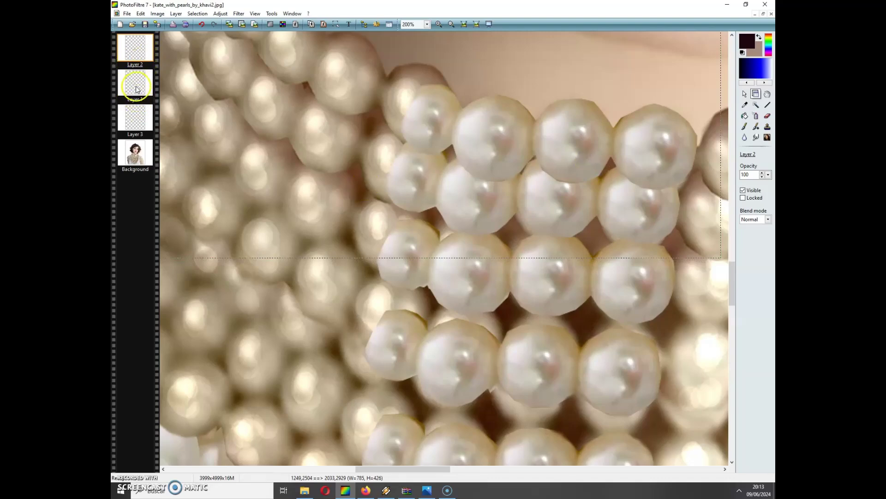
{"action": "left_click", "coordinate": [135, 120]}
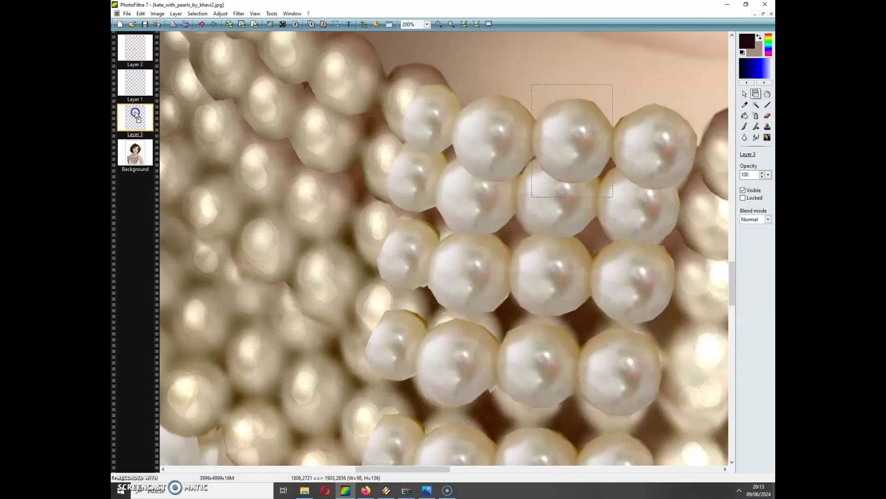
{"action": "left_click", "coordinate": [577, 139]}
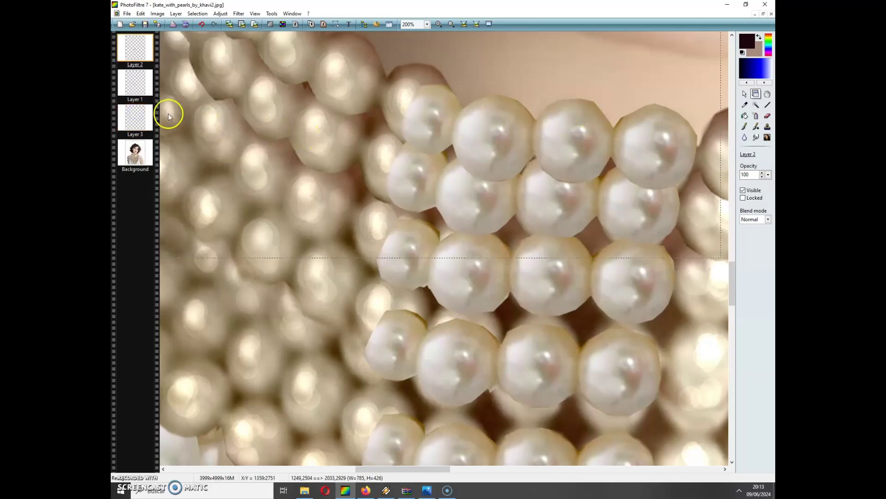
{"action": "left_click", "coordinate": [136, 48]}
{"action": "left_click", "coordinate": [136, 83]}
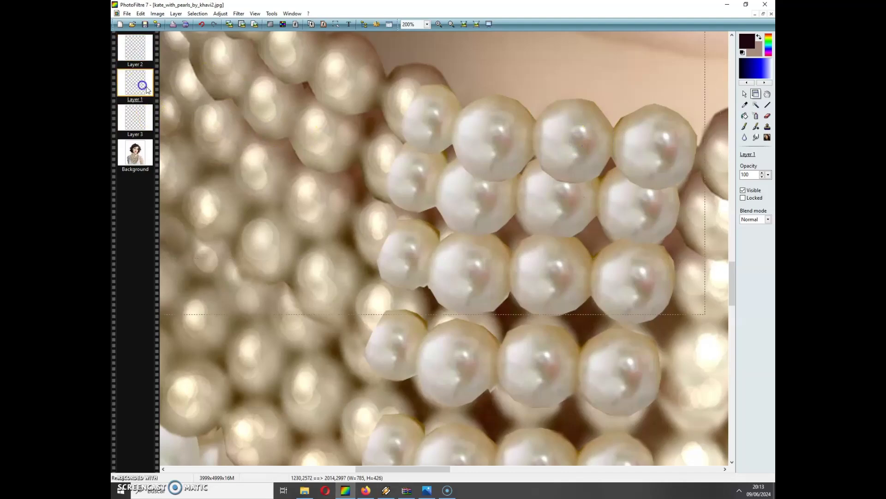
{"action": "left_click", "coordinate": [572, 183]}
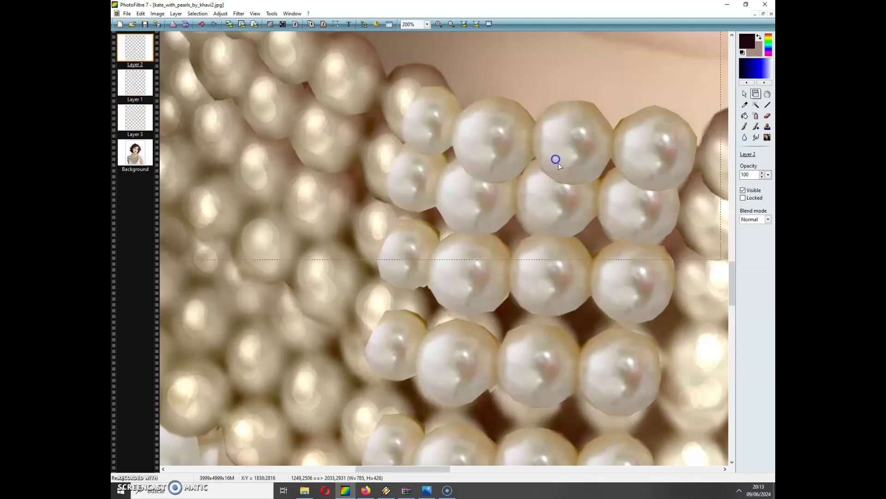
{"action": "left_click", "coordinate": [509, 145]}
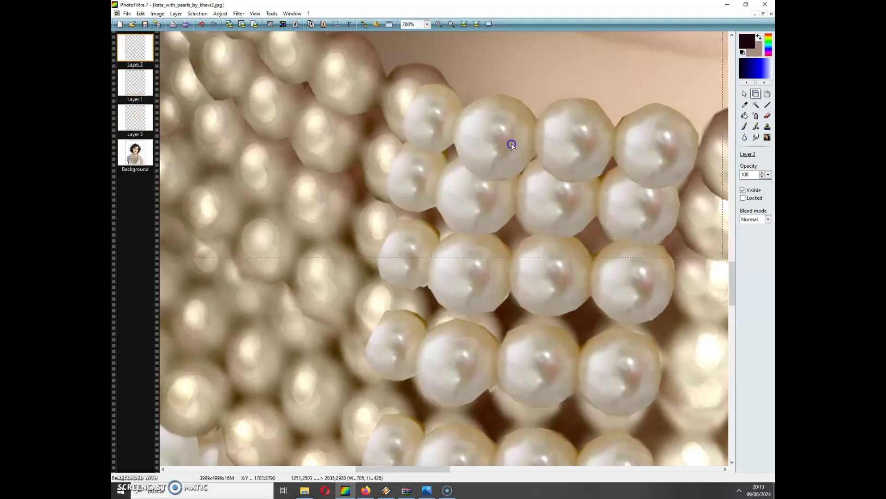
{"action": "left_click_drag", "start_coordinate": [511, 143], "coordinate": [508, 142]}
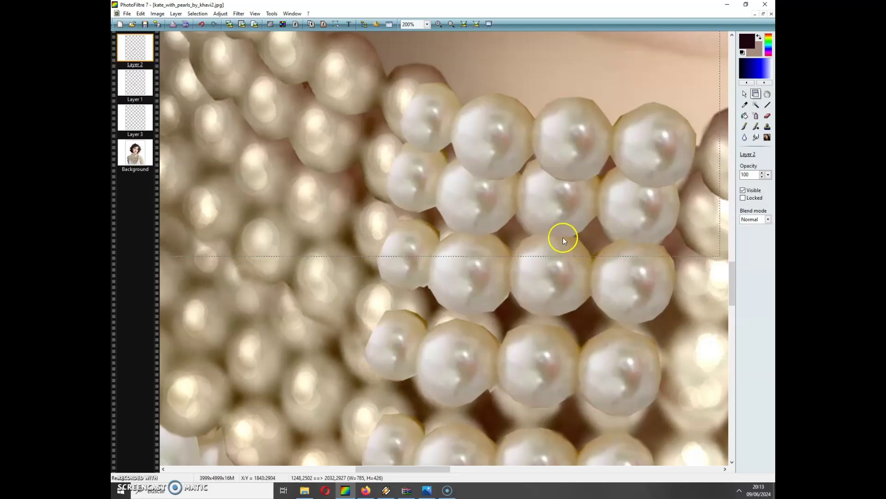
{"action": "left_click", "coordinate": [151, 79]}
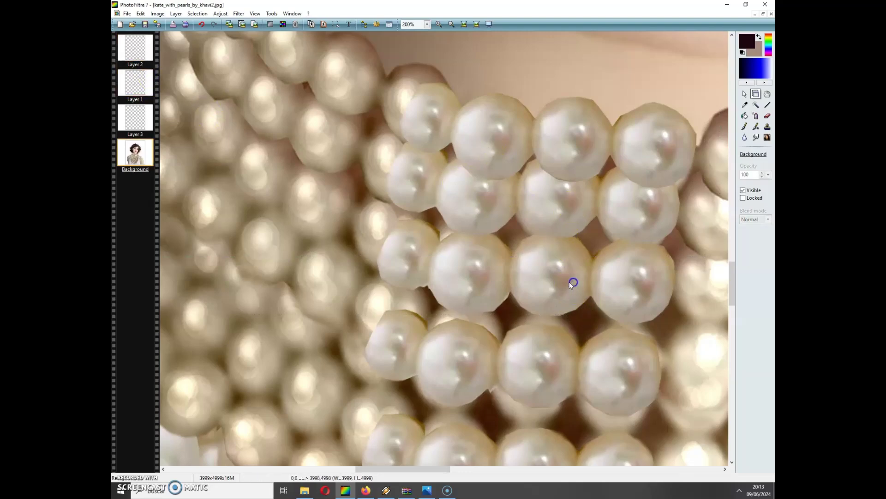
{"action": "left_click", "coordinate": [139, 117]}
{"action": "left_click", "coordinate": [135, 47]}
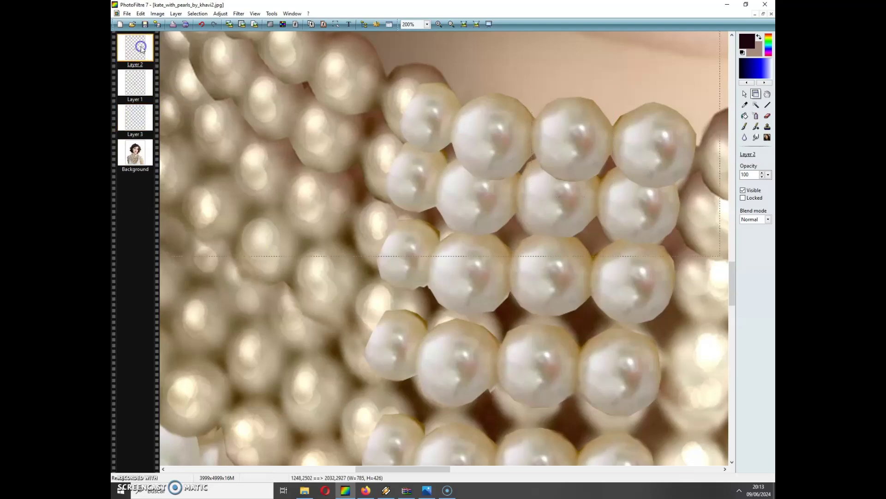
{"action": "mouse_move", "coordinate": [572, 148]}
{"action": "left_mouse_down"}
{"action": "mouse_move", "coordinate": [530, 154]}
{"action": "mouse_move", "coordinate": [530, 132]}
{"action": "left_mouse_up"}
Outline the third pearl of the Layer 2 strand with a lasso selection and paste a copy of it as a new layer.
{"action": "left_click", "coordinate": [744, 94]}
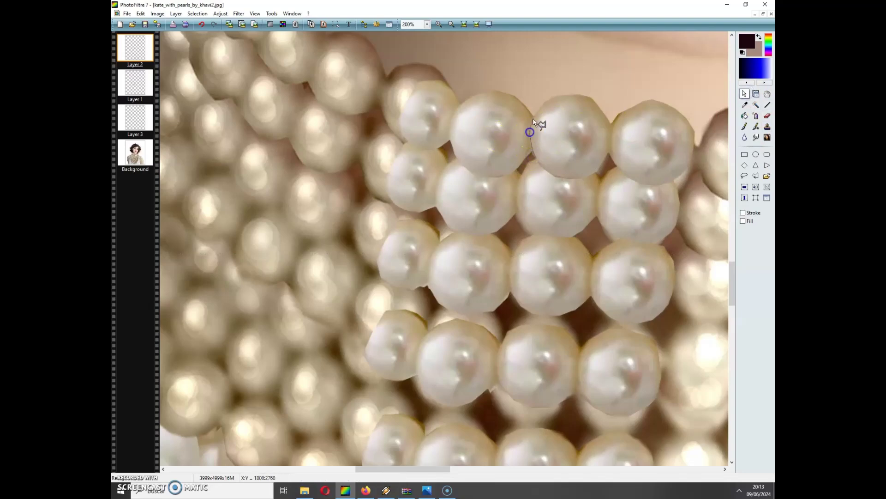
{"action": "left_click", "coordinate": [569, 69]}
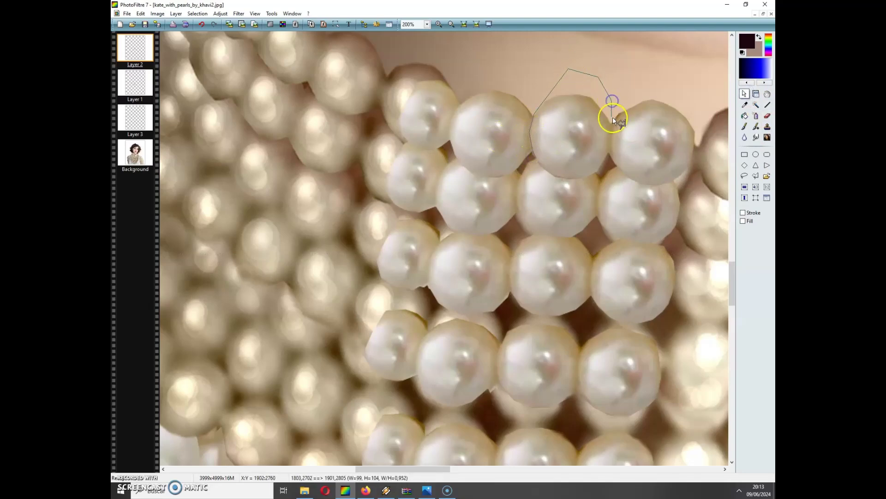
{"action": "left_click", "coordinate": [592, 192]}
{"action": "double_click", "coordinate": [529, 181]}
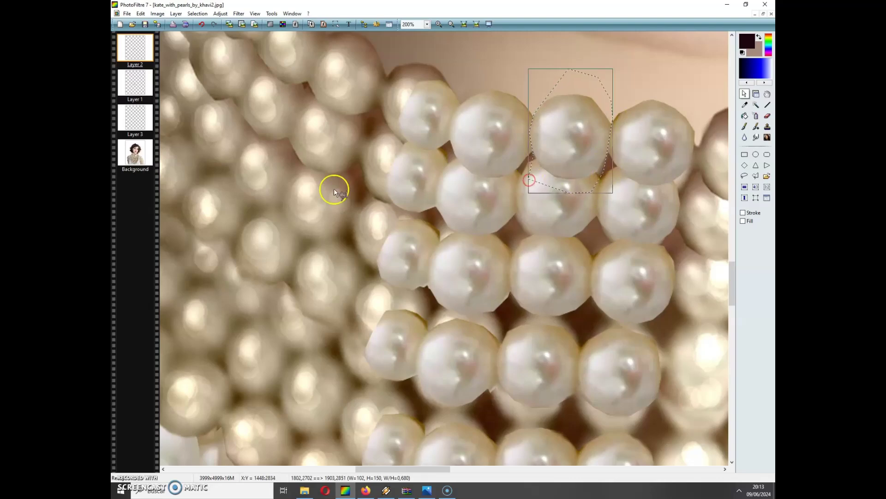
{"action": "left_click", "coordinate": [140, 13]}
{"action": "left_click", "coordinate": [169, 84]}
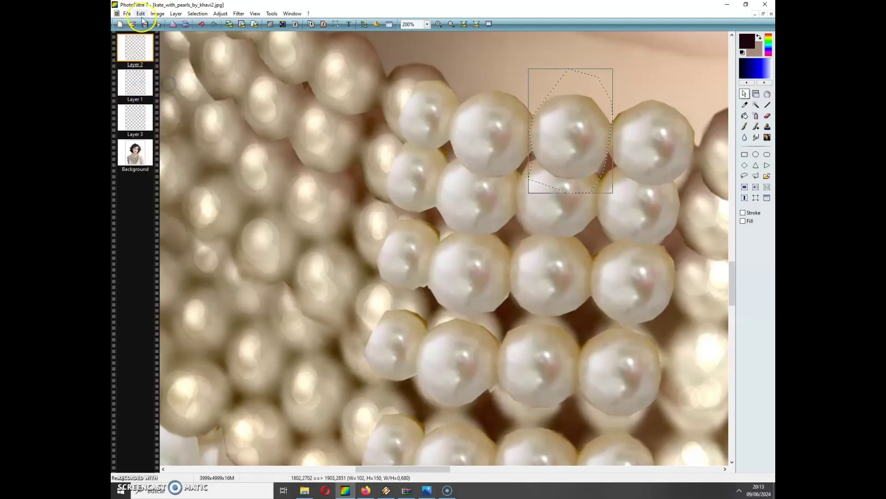
{"action": "left_click", "coordinate": [140, 13]}
{"action": "left_click", "coordinate": [155, 101]}
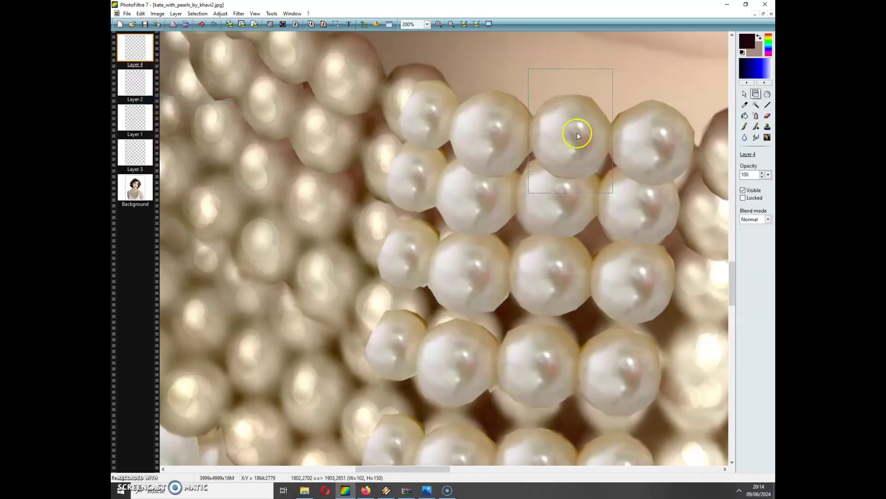
Move the copied single pearl over the small left-end pearl of the fourth strand.
{"action": "left_click_drag", "start_coordinate": [578, 135], "coordinate": [391, 329]}
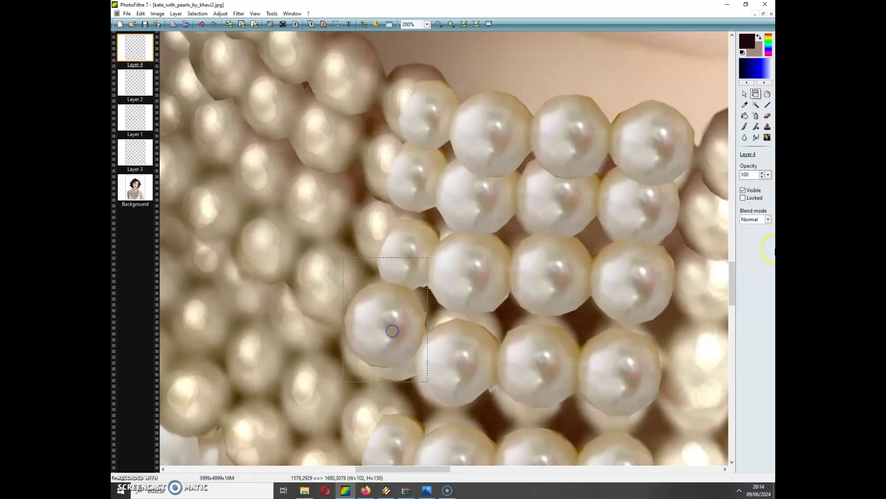
{"action": "left_click_drag", "start_coordinate": [732, 290], "coordinate": [733, 295]}
{"action": "left_click", "coordinate": [744, 93]}
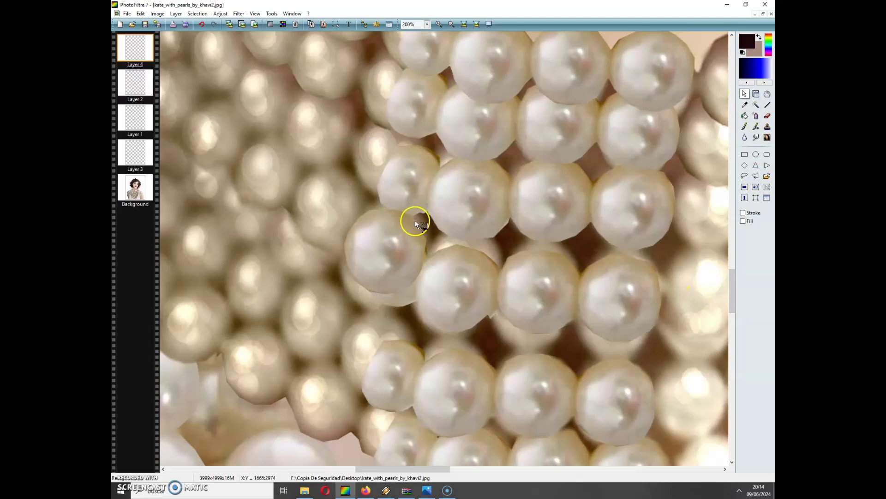
Lasso the leftover sliver along the inner edge of the fourth-row end pearl and clear it.
{"action": "left_click_drag", "start_coordinate": [414, 221], "coordinate": [427, 265]}
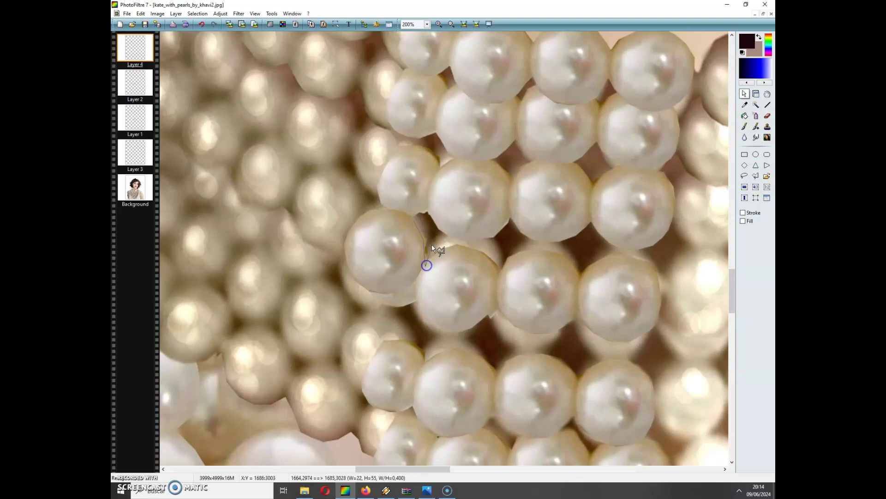
{"action": "left_click_drag", "start_coordinate": [411, 213], "coordinate": [416, 211]}
Paste another copy of the pearl and place it at the left end of the choker's bottom row.
{"action": "left_click_drag", "start_coordinate": [735, 301], "coordinate": [736, 314]}
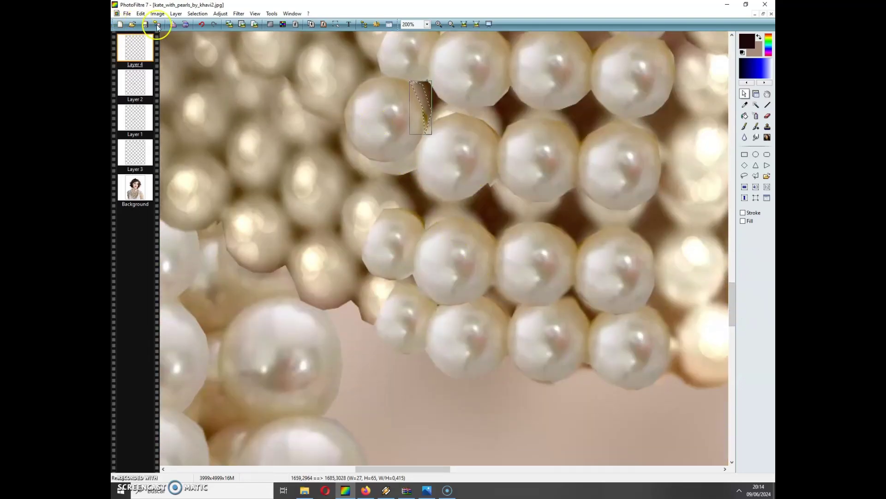
{"action": "left_click", "coordinate": [141, 13]}
{"action": "left_click", "coordinate": [157, 99]}
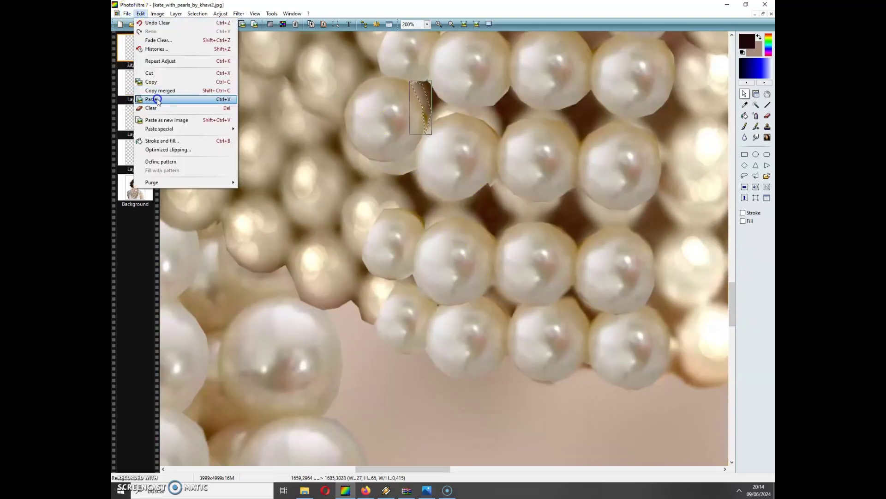
{"action": "left_click_drag", "start_coordinate": [441, 257], "coordinate": [391, 315]}
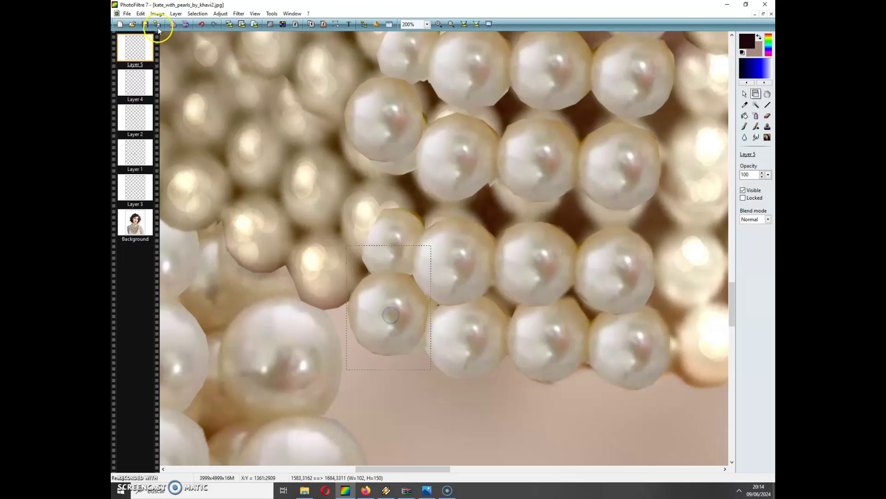
Paste a pearl at the left end of the fifth row and shift the fourth-row end pearl slightly down.
{"action": "left_click", "coordinate": [140, 14]}
{"action": "left_click", "coordinate": [148, 99]}
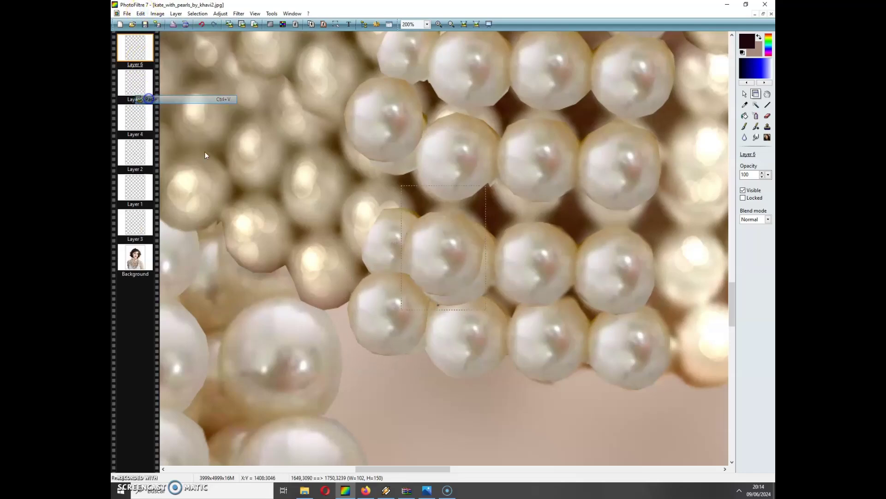
{"action": "left_click_drag", "start_coordinate": [441, 265], "coordinate": [394, 247]}
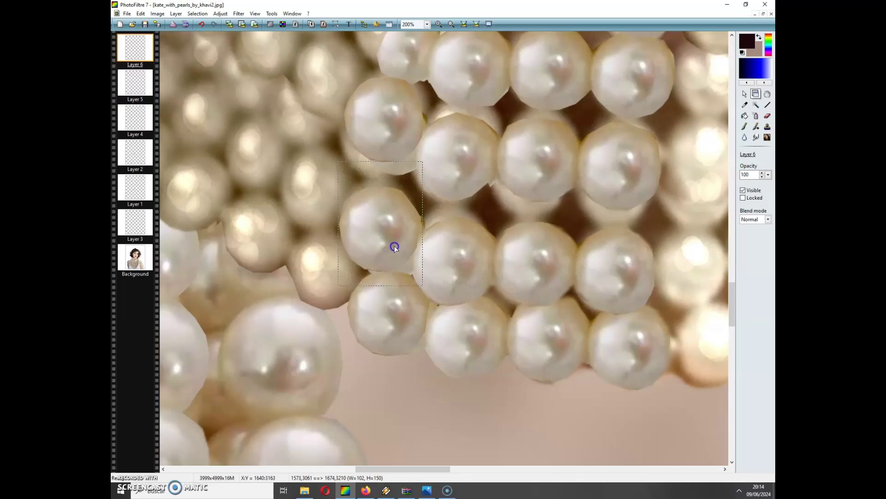
{"action": "left_click", "coordinate": [403, 124]}
{"action": "left_click_drag", "start_coordinate": [391, 120], "coordinate": [389, 129]}
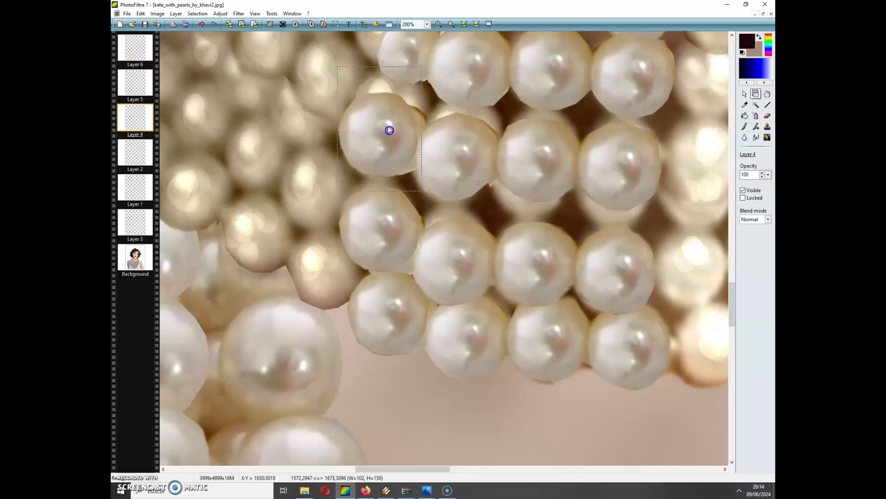
Paste two more pearls and place them at the left ends of the choker's third and second rows.
{"action": "mouse_move", "coordinate": [731, 299]}
{"action": "left_mouse_down"}
{"action": "mouse_move", "coordinate": [735, 307]}
{"action": "mouse_move", "coordinate": [735, 292]}
{"action": "left_mouse_up"}
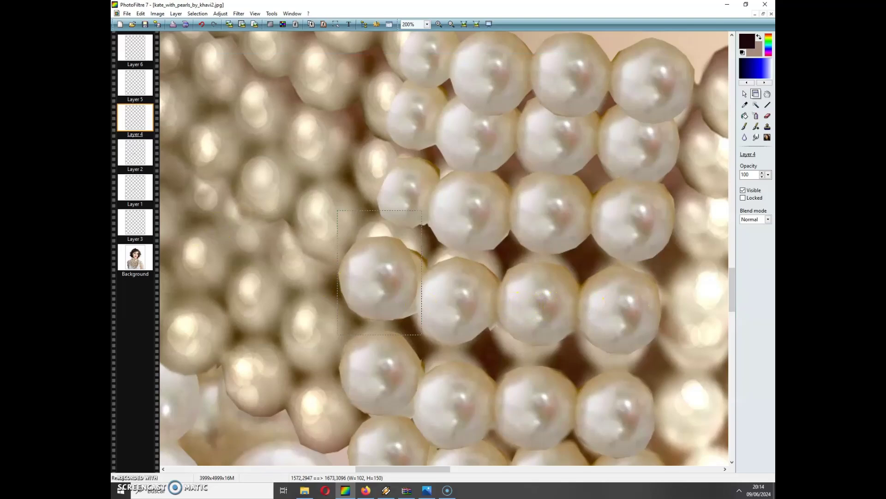
{"action": "left_click", "coordinate": [141, 14]}
{"action": "left_click", "coordinate": [152, 99]}
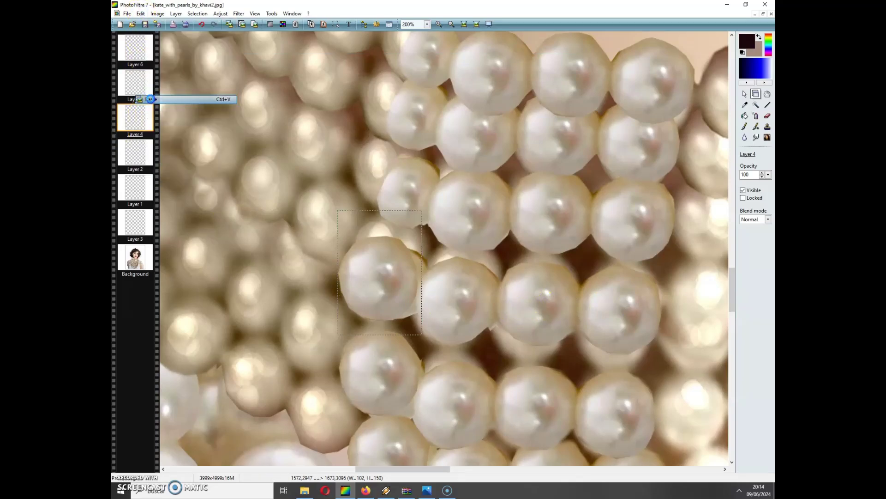
{"action": "left_click_drag", "start_coordinate": [501, 299], "coordinate": [397, 202]}
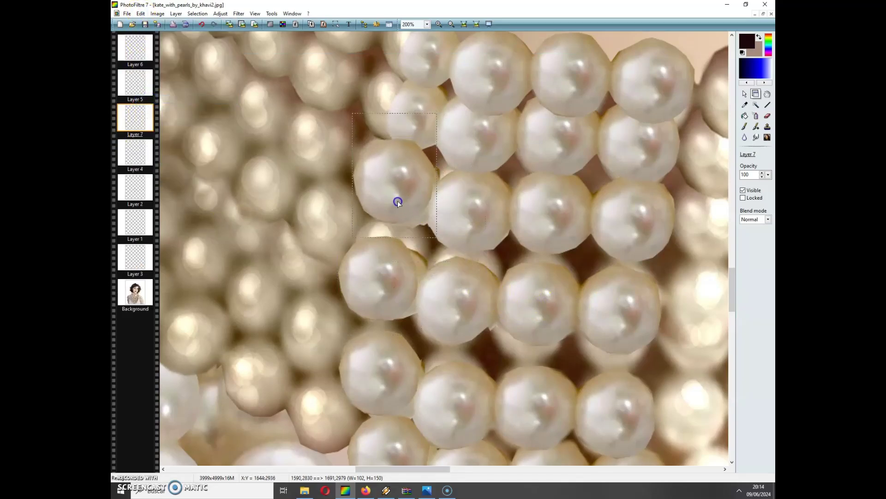
{"action": "left_click", "coordinate": [141, 14]}
{"action": "left_click", "coordinate": [151, 99]}
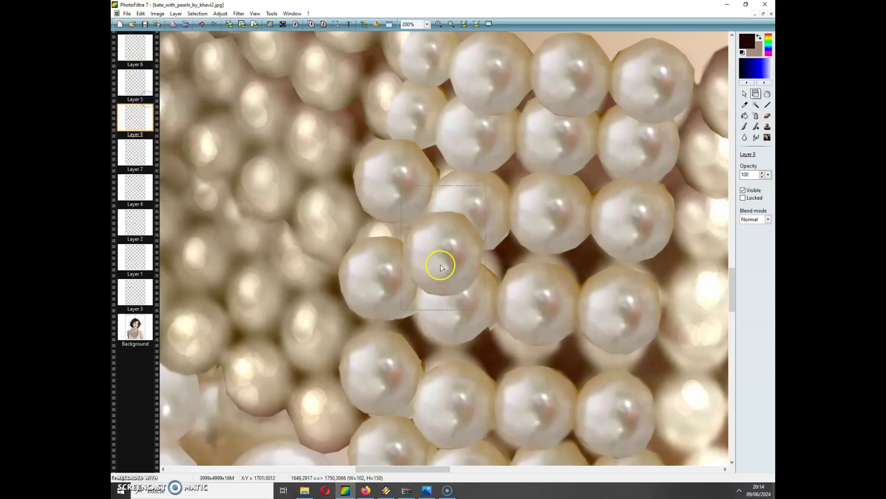
{"action": "left_click_drag", "start_coordinate": [439, 263], "coordinate": [409, 123]}
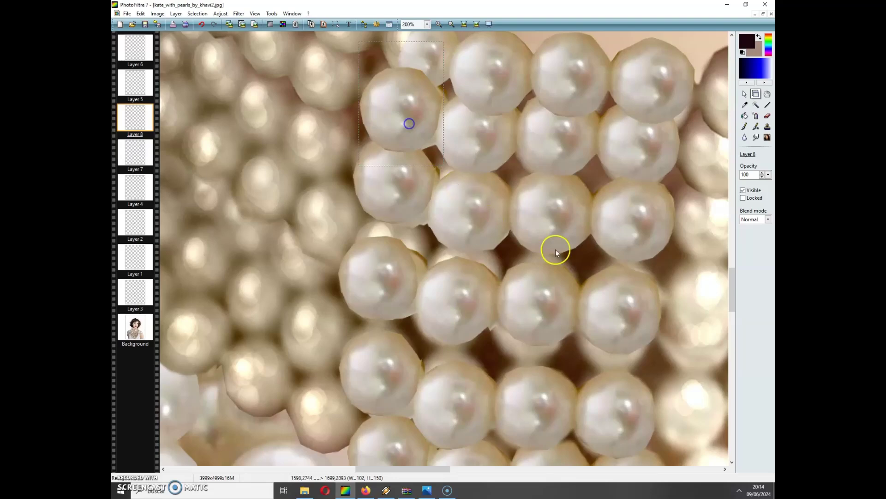
Paste a pearl and place it at the left end of the choker's top row, covering the partial pearl.
{"action": "left_click", "coordinate": [736, 271]}
{"action": "left_click_drag", "start_coordinate": [735, 293], "coordinate": [735, 271]}
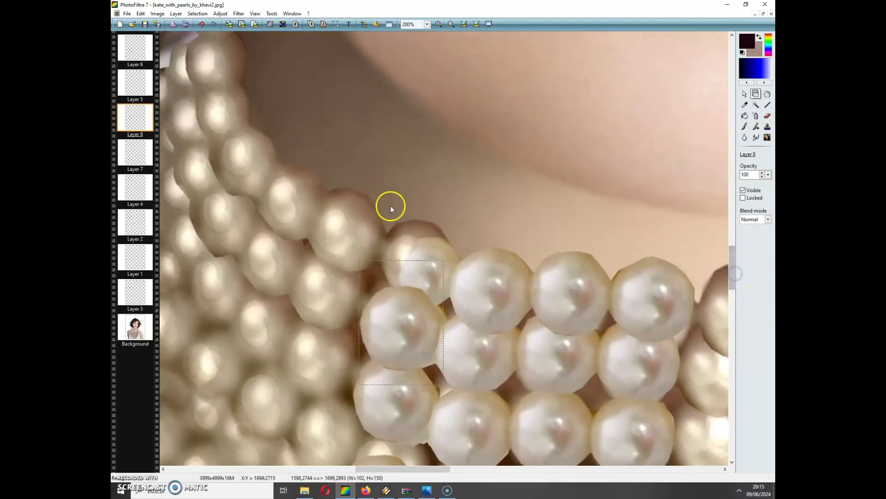
{"action": "left_click", "coordinate": [141, 13]}
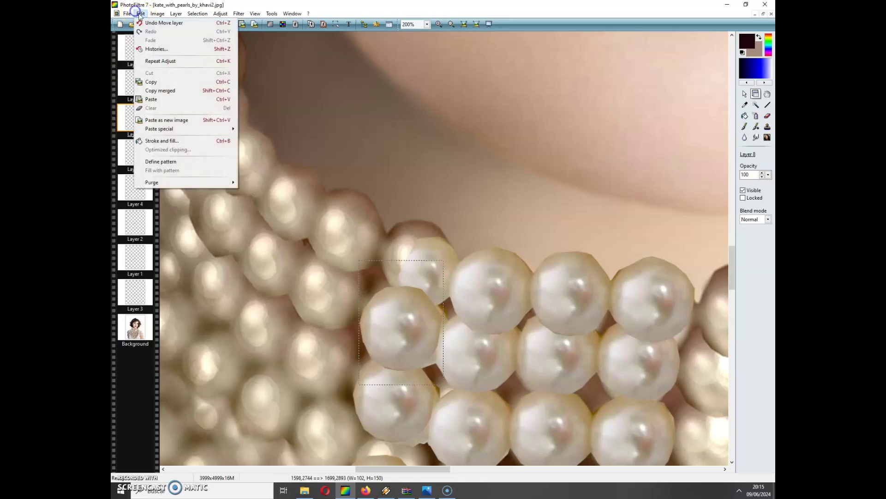
{"action": "left_click", "coordinate": [149, 100]}
{"action": "left_click_drag", "start_coordinate": [461, 264], "coordinate": [434, 271]}
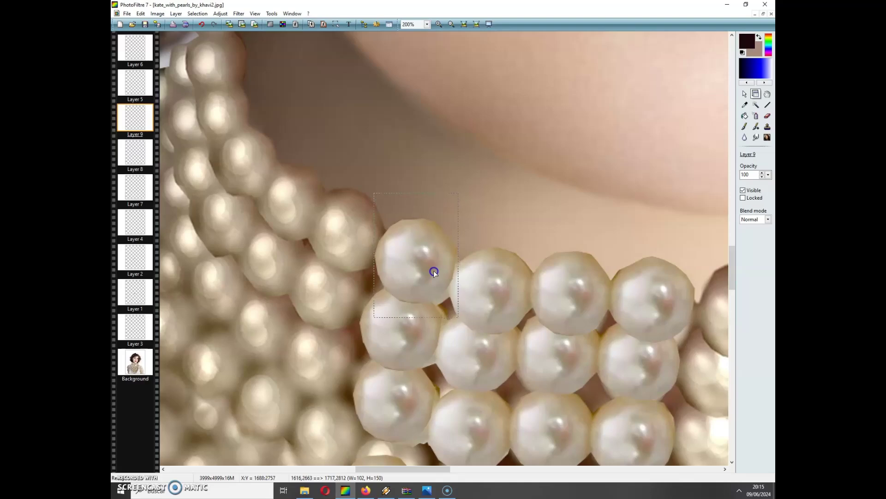
Paste the copied pearl as a new image and duplicate that image.
{"action": "left_click_drag", "start_coordinate": [731, 259], "coordinate": [752, 279]}
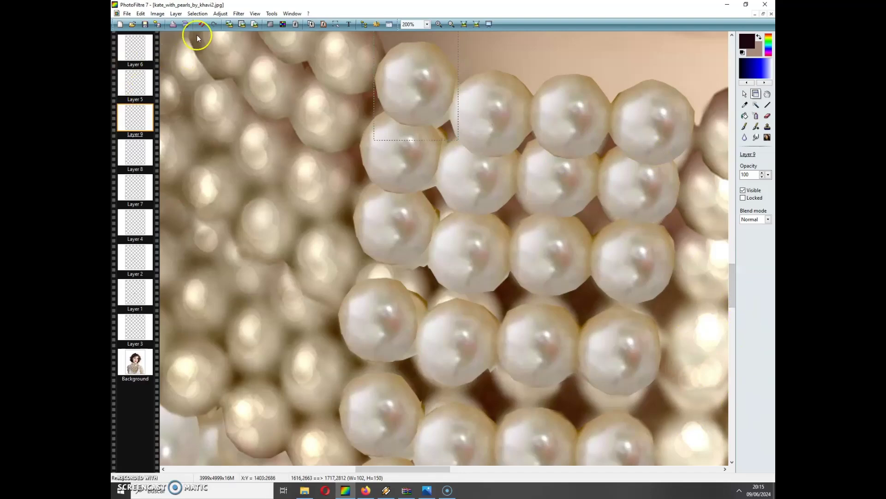
{"action": "left_click", "coordinate": [141, 14]}
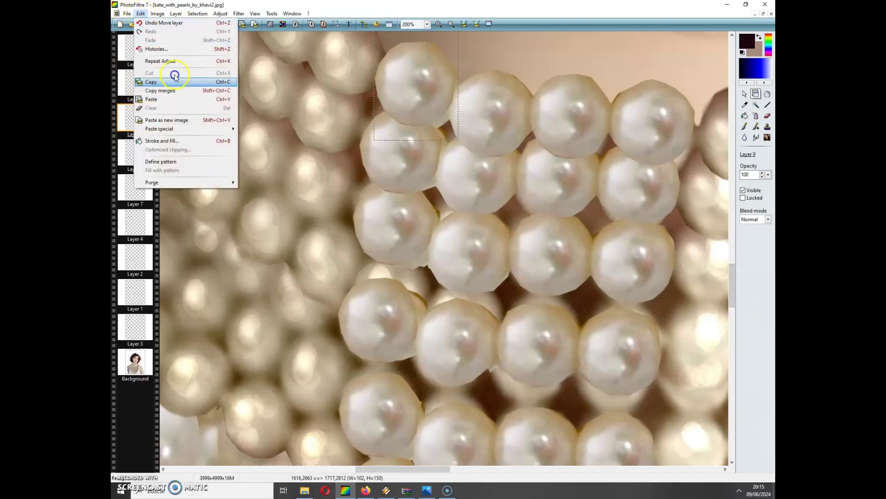
{"action": "left_click", "coordinate": [183, 121]}
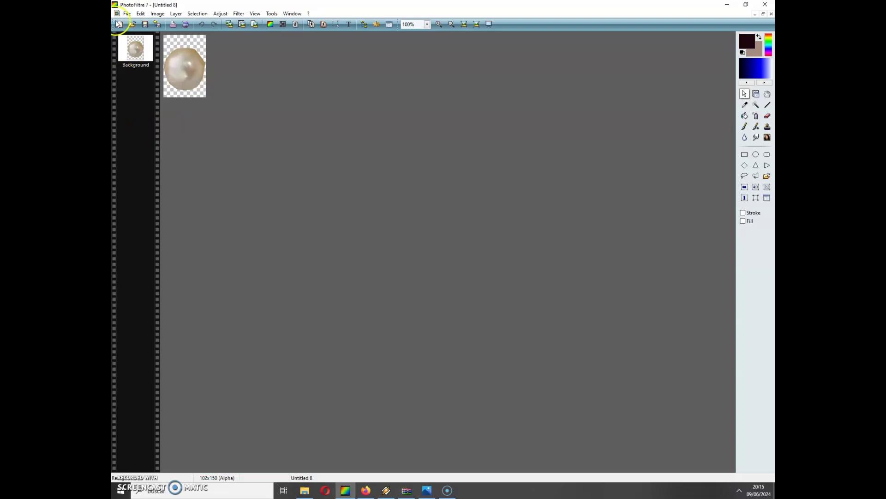
{"action": "left_click", "coordinate": [141, 14]}
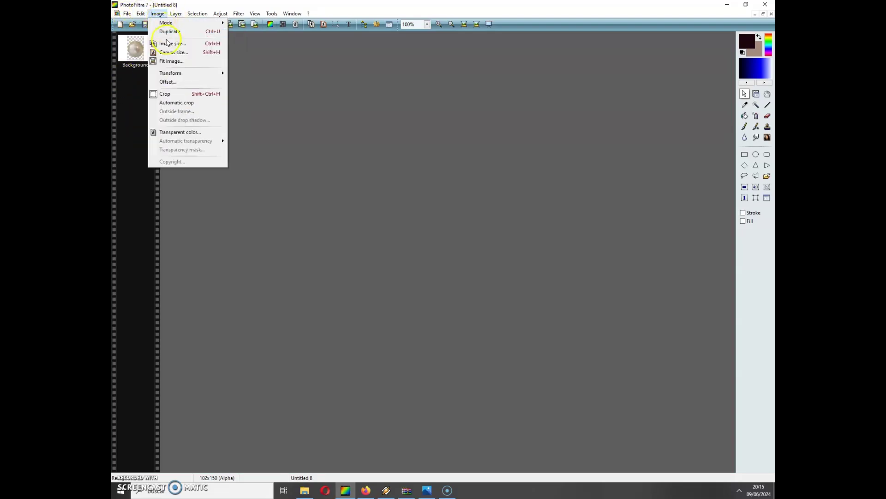
{"action": "left_click", "coordinate": [170, 31]}
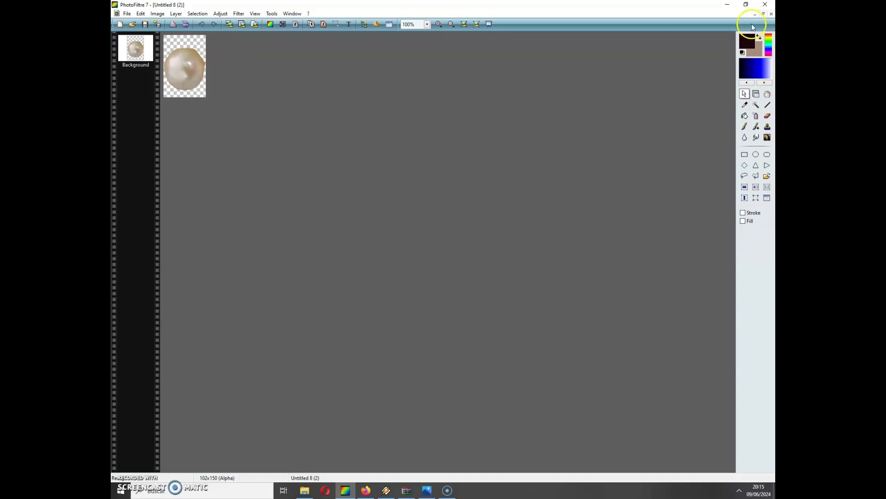
Set the duplicate pearl image apart in its own window and resize it to 122 x 179 pixels, preserving the aspect ratio.
{"action": "left_click", "coordinate": [763, 14]}
{"action": "left_click_drag", "start_coordinate": [162, 60], "coordinate": [349, 64]}
{"action": "left_click", "coordinate": [148, 14]}
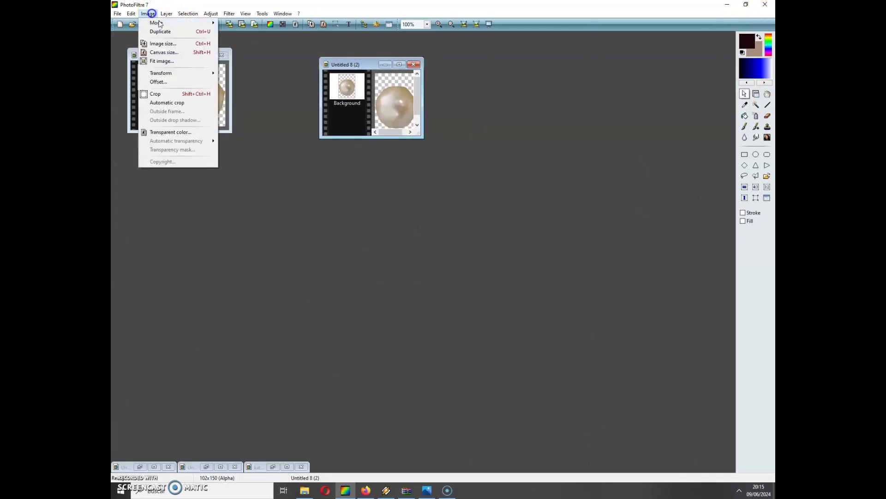
{"action": "left_click", "coordinate": [171, 42]}
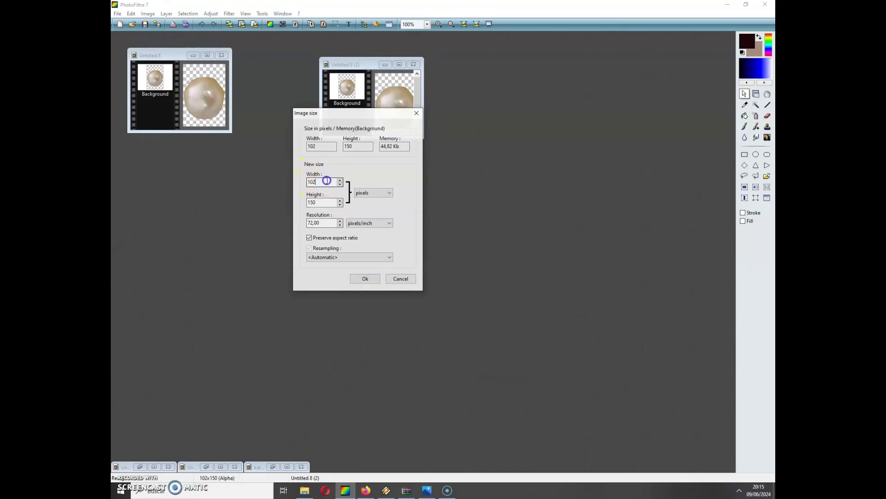
{"action": "type", "text": "1"}
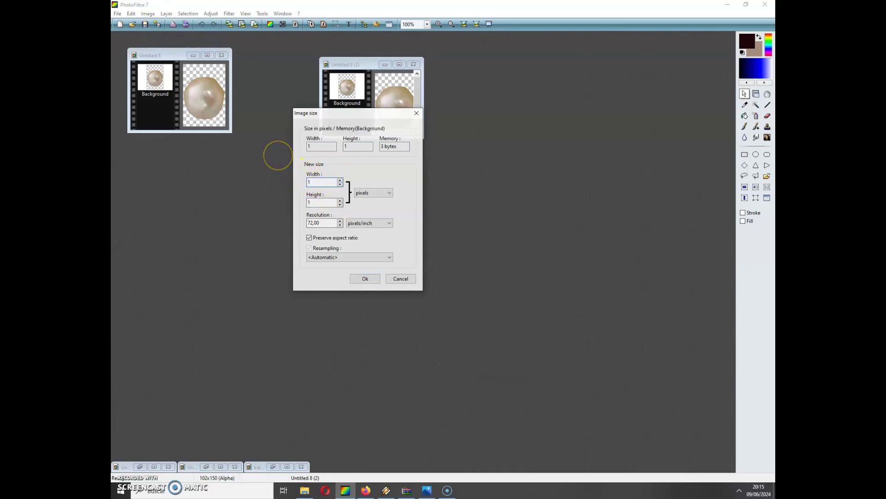
{"action": "left_click", "coordinate": [365, 279]}
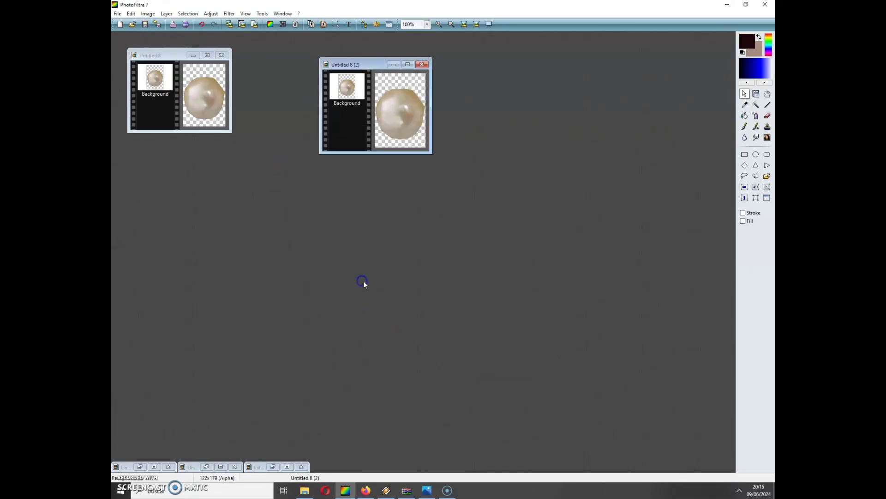
Select the whole enlarged pearl image and copy it.
{"action": "left_click", "coordinate": [187, 14]}
{"action": "left_click", "coordinate": [187, 29]}
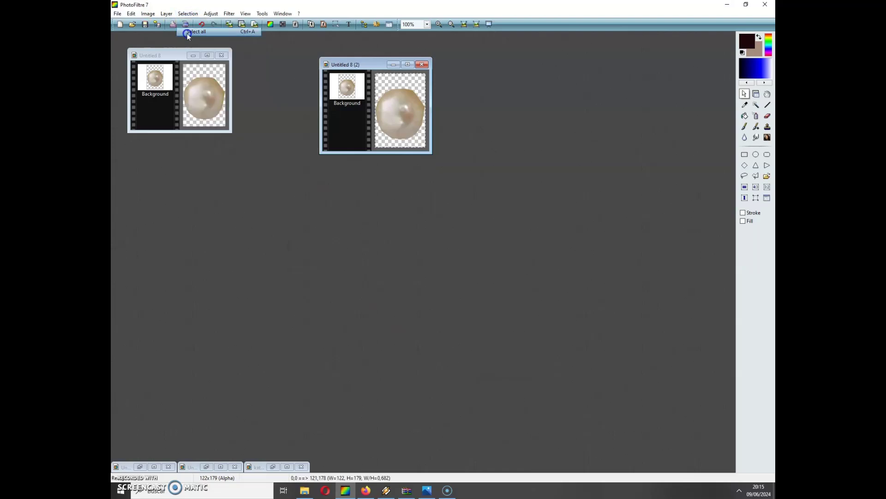
{"action": "left_click", "coordinate": [131, 13]}
{"action": "left_click", "coordinate": [143, 83]}
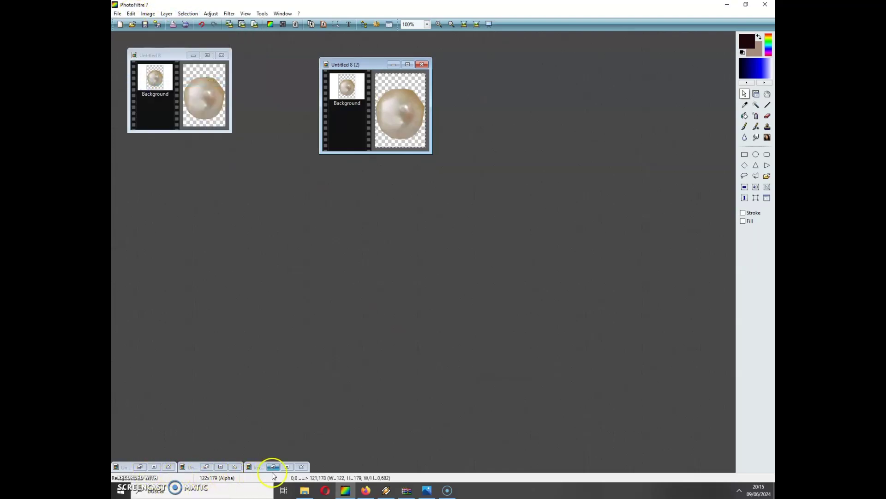
Return to kate_with_pearls_by_khavi2.jpg and paste the enlarged pearl over the rightmost white pearl of the choker's fourth row.
{"action": "left_click", "coordinate": [293, 468]}
{"action": "left_click", "coordinate": [290, 466]}
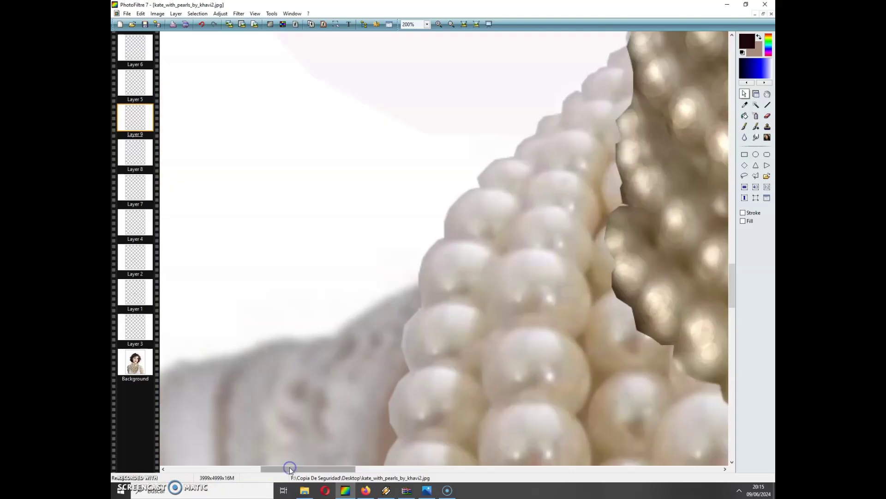
{"action": "left_click", "coordinate": [451, 24]}
{"action": "left_click", "coordinate": [451, 24]}
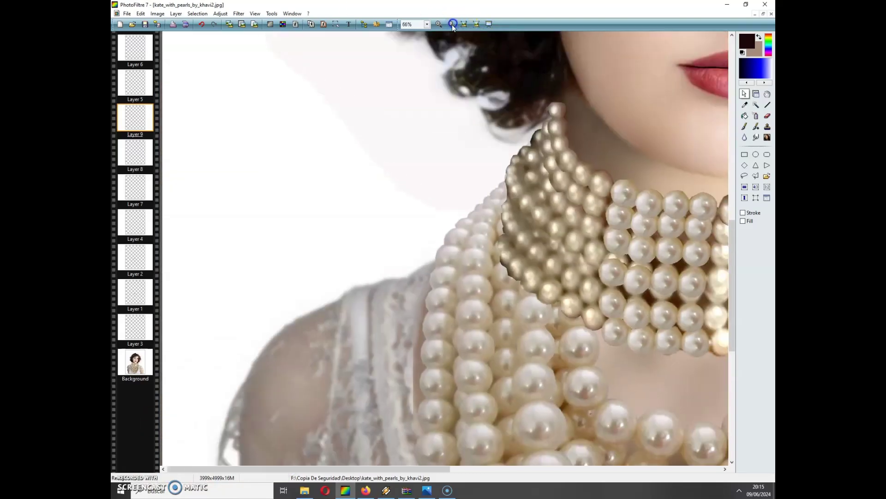
{"action": "left_click", "coordinate": [451, 24]}
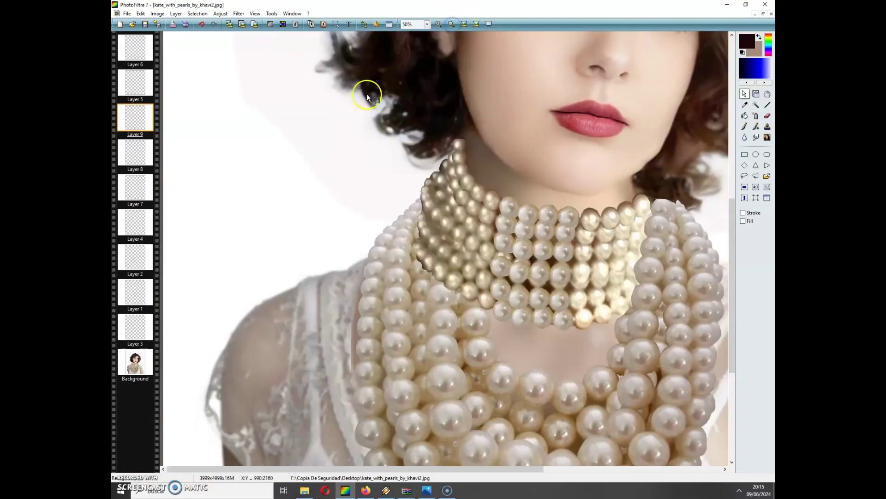
{"action": "left_click", "coordinate": [439, 24]}
{"action": "left_click", "coordinate": [439, 24]}
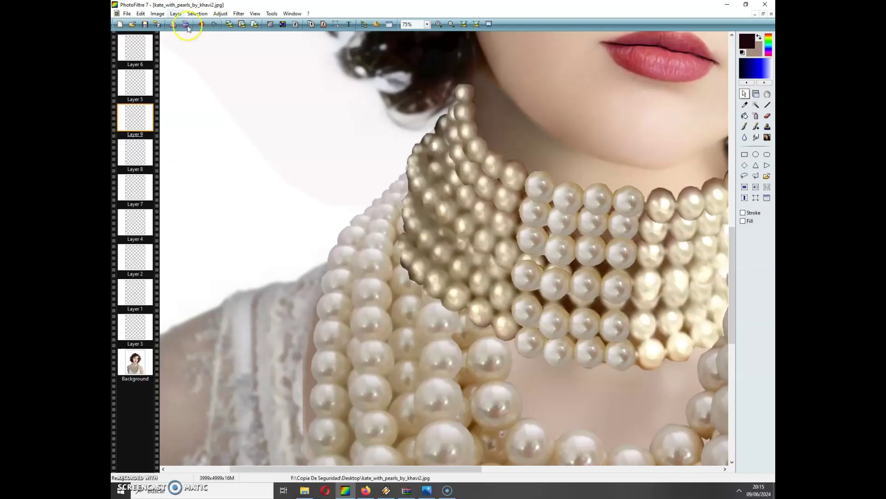
{"action": "left_click", "coordinate": [140, 13]}
{"action": "left_click", "coordinate": [151, 99]}
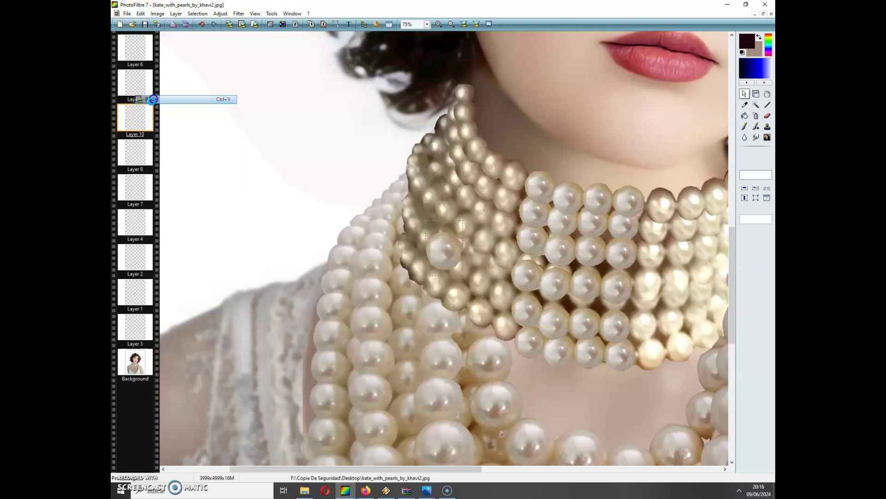
{"action": "left_click_drag", "start_coordinate": [445, 254], "coordinate": [614, 291]}
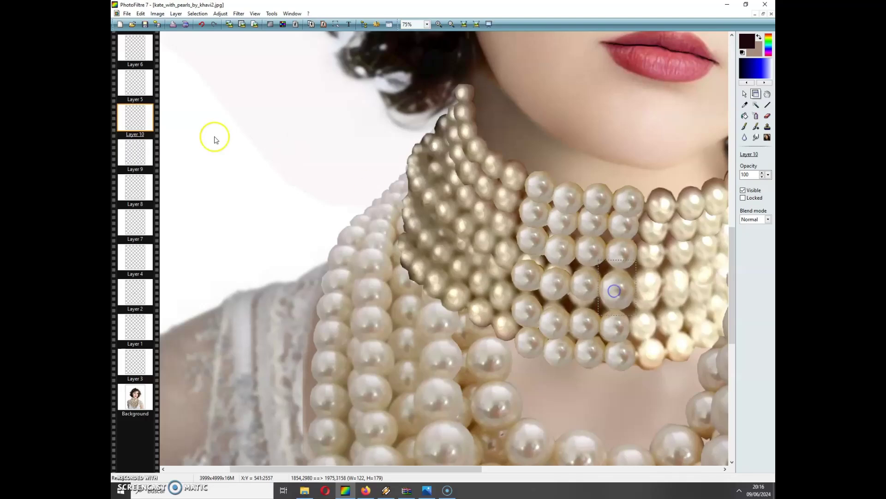
Paste a second enlarged pearl and place it over the third white pearl of the choker's fourth row.
{"action": "left_click", "coordinate": [141, 13]}
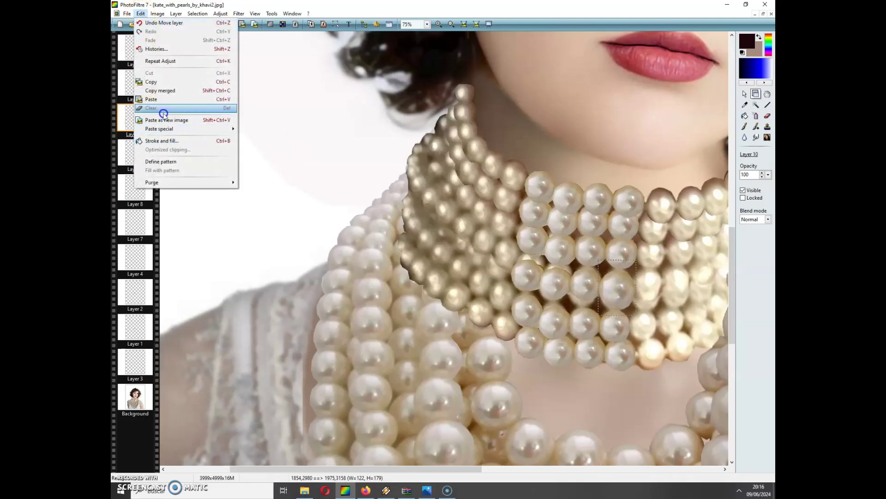
{"action": "left_click", "coordinate": [160, 99]}
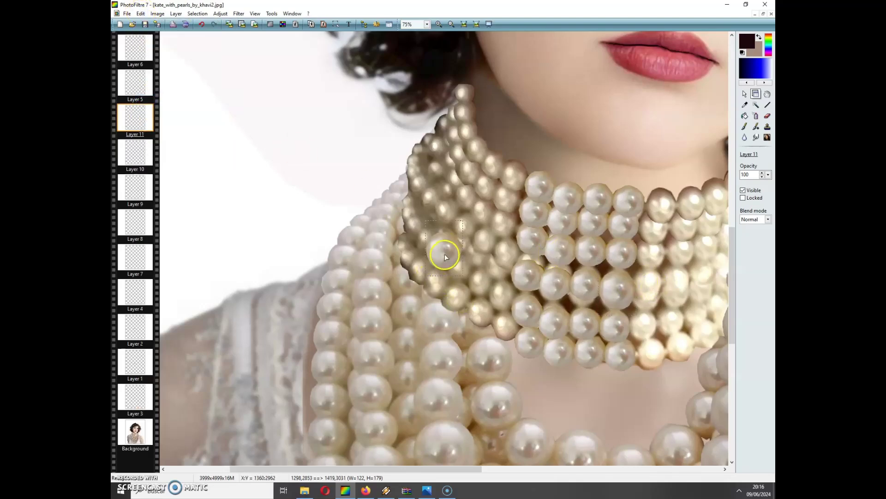
{"action": "left_click_drag", "start_coordinate": [514, 284], "coordinate": [587, 289]}
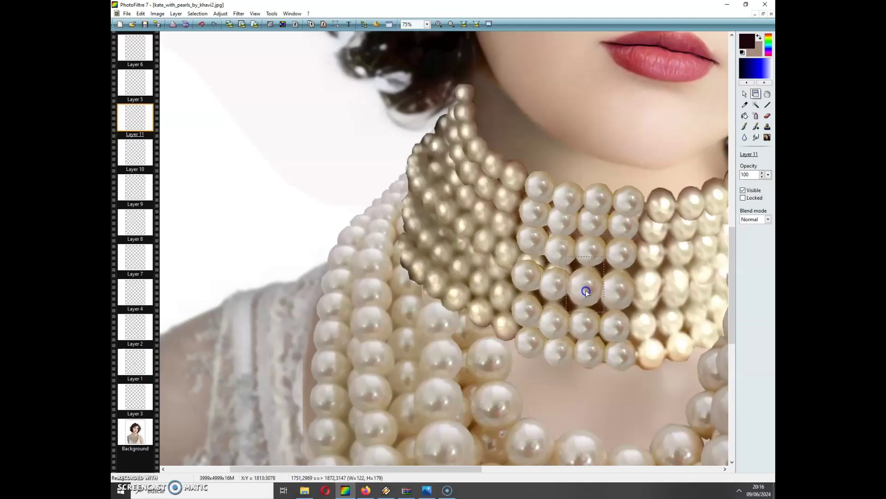
Paste a third enlarged pearl and place it over the second white pearl of the choker's fourth row.
{"action": "left_click", "coordinate": [141, 13]}
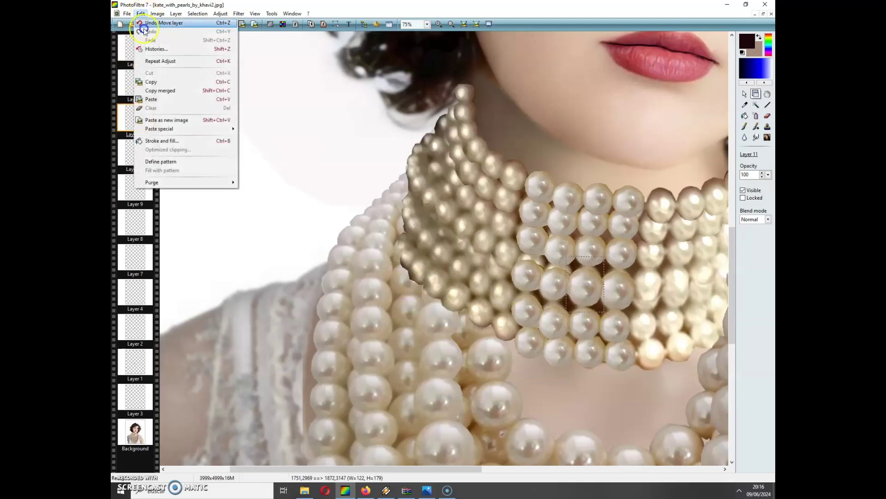
{"action": "left_click", "coordinate": [161, 111]}
{"action": "left_click", "coordinate": [159, 99]}
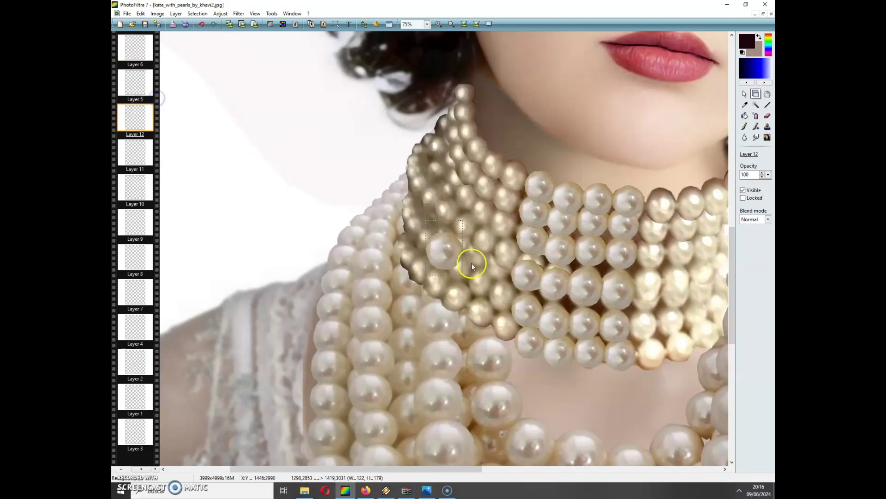
{"action": "left_click_drag", "start_coordinate": [535, 284], "coordinate": [549, 286]}
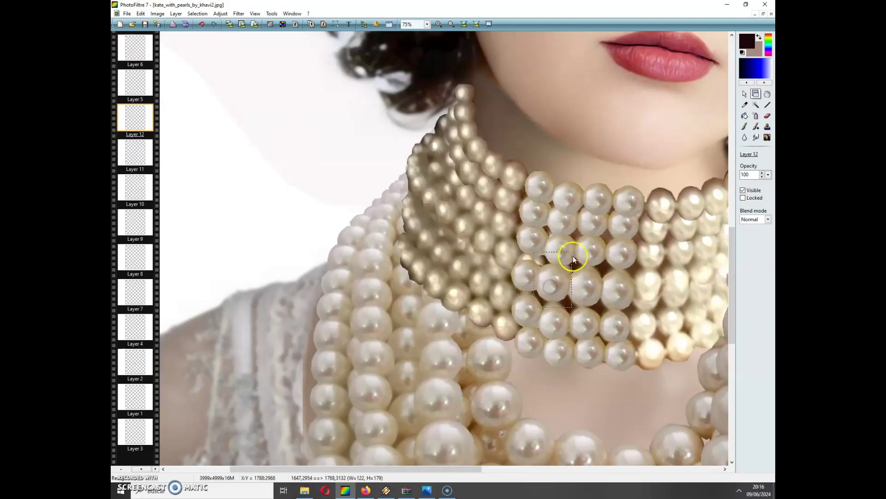
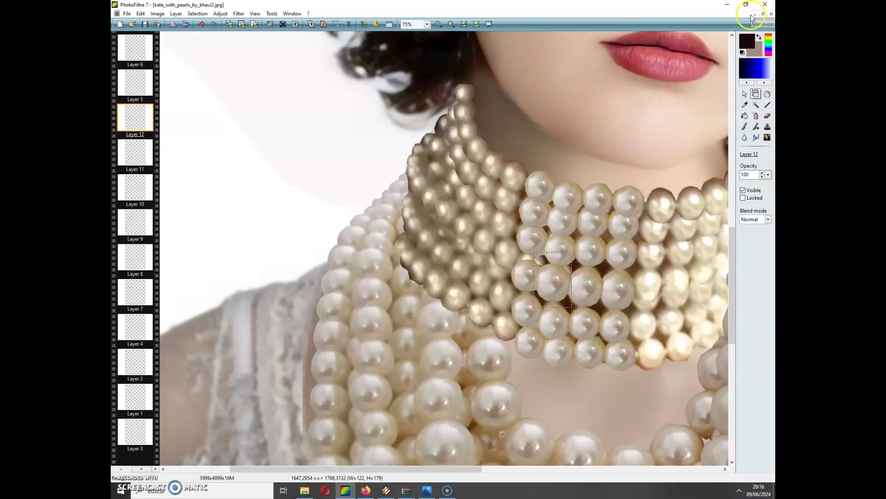
Merge all the pasted pearl layers of the portrait into the background.
{"action": "left_click_drag", "start_coordinate": [748, 53], "coordinate": [707, 56]}
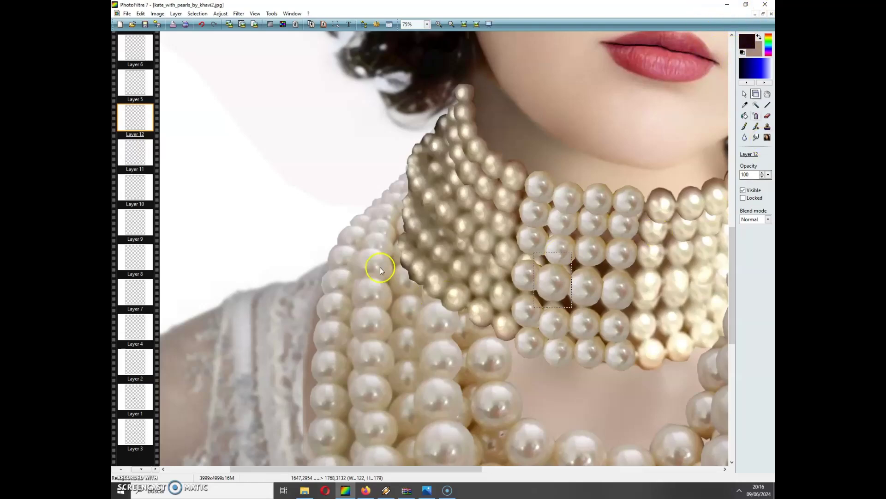
{"action": "left_click_drag", "start_coordinate": [733, 277], "coordinate": [754, 271]}
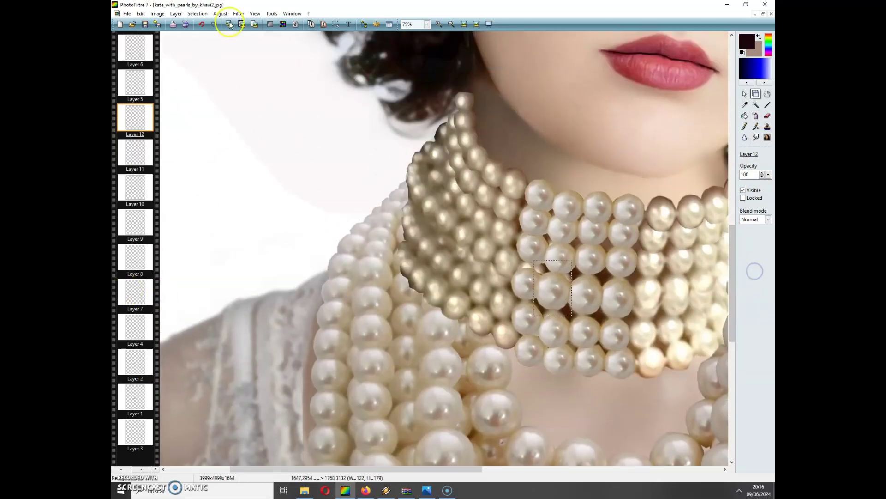
{"action": "left_click", "coordinate": [176, 13]}
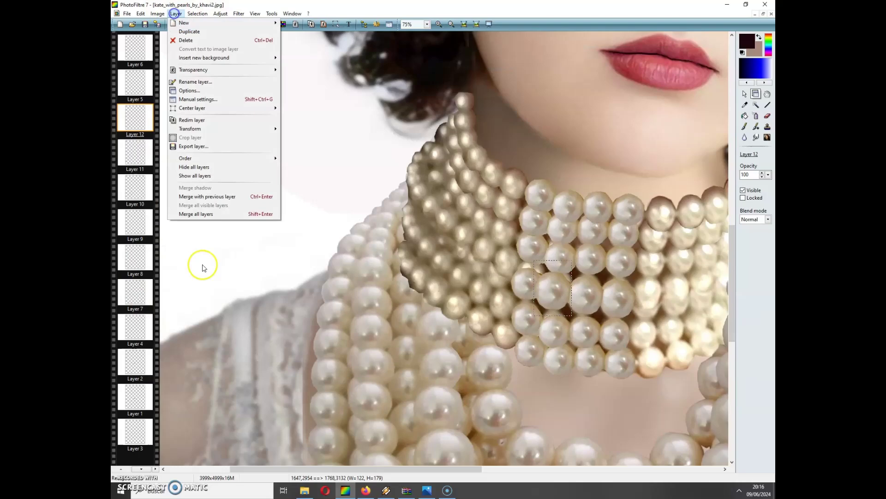
{"action": "left_click", "coordinate": [208, 214]}
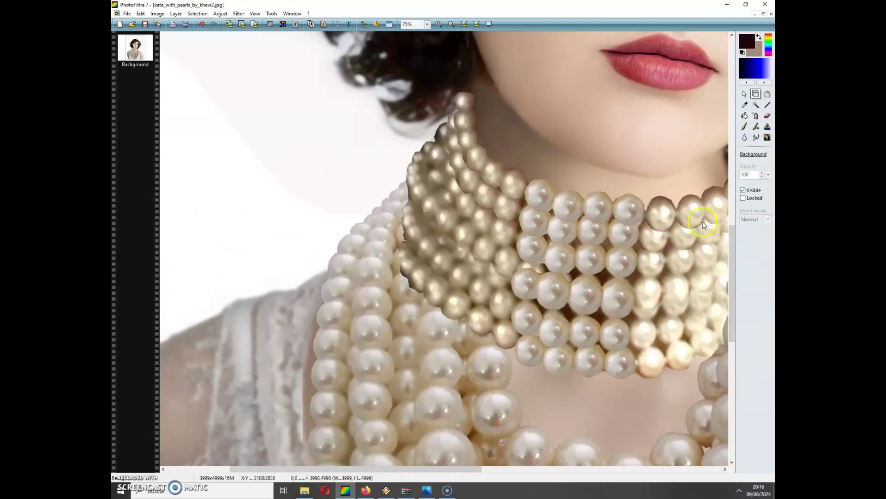
{"action": "left_click_drag", "start_coordinate": [733, 276], "coordinate": [747, 292]}
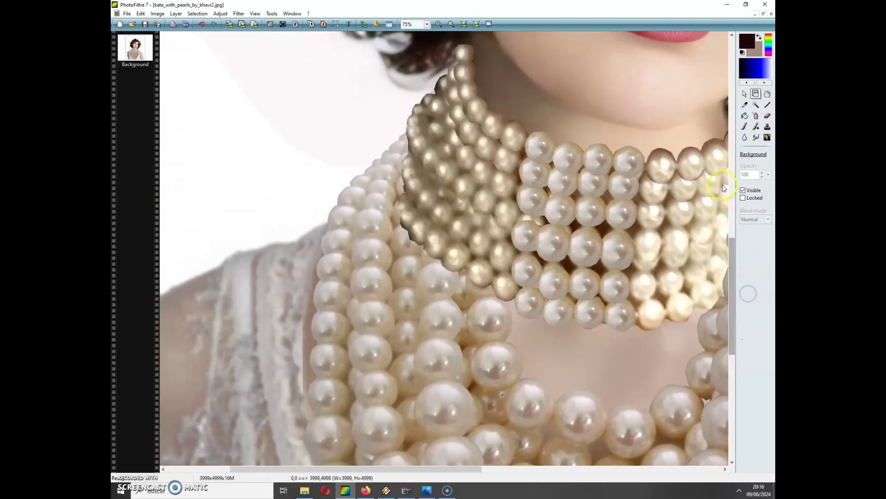
Minimize the portrait, set the smaller pearl image apart, and rotate it with size adjustment and antialiasing on.
{"action": "left_click", "coordinate": [755, 14]}
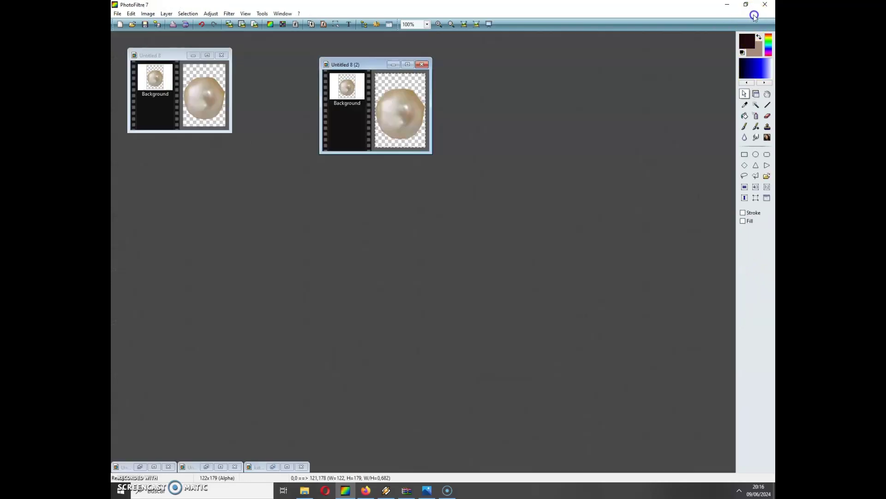
{"action": "left_click_drag", "start_coordinate": [167, 57], "coordinate": [507, 95]}
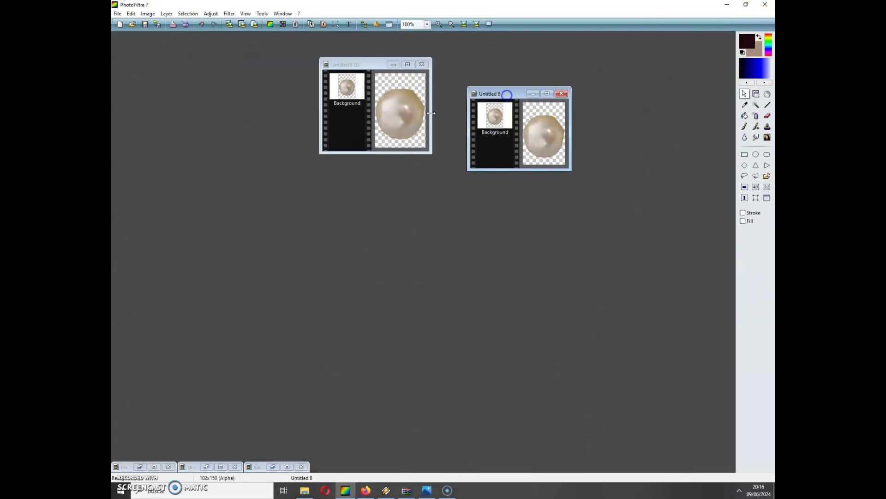
{"action": "left_click", "coordinate": [147, 14]}
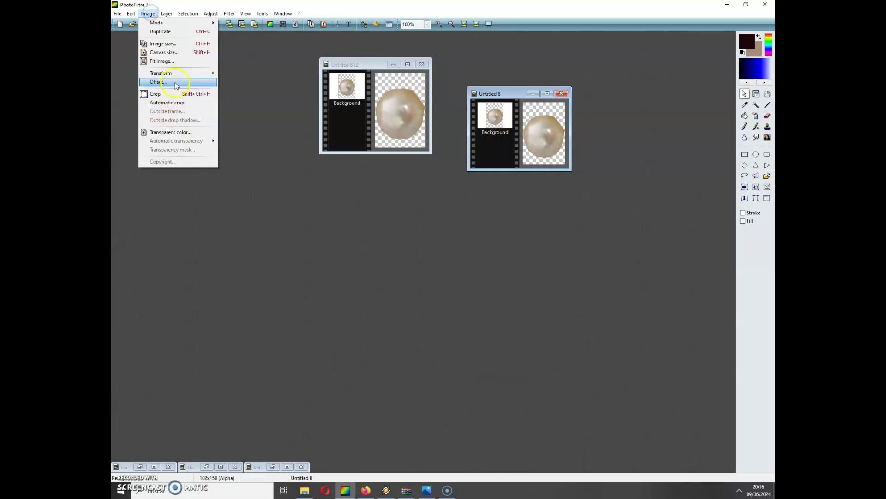
{"action": "mouse_move", "coordinate": [178, 77]}
{"action": "left_click", "coordinate": [244, 123]}
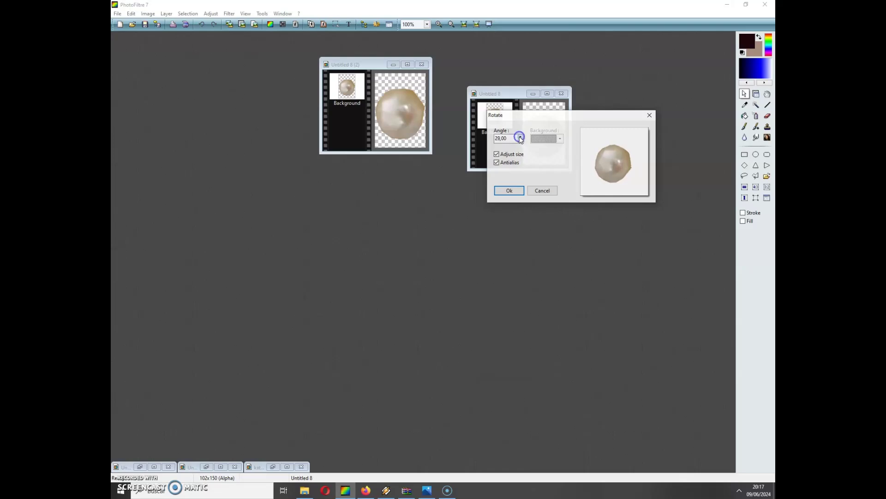
{"action": "left_click", "coordinate": [509, 191]}
Duplicate the rotated pearl image and resize the copy to 140 pixels wide, preserving the aspect ratio.
{"action": "left_click", "coordinate": [148, 13]}
{"action": "left_click", "coordinate": [180, 45]}
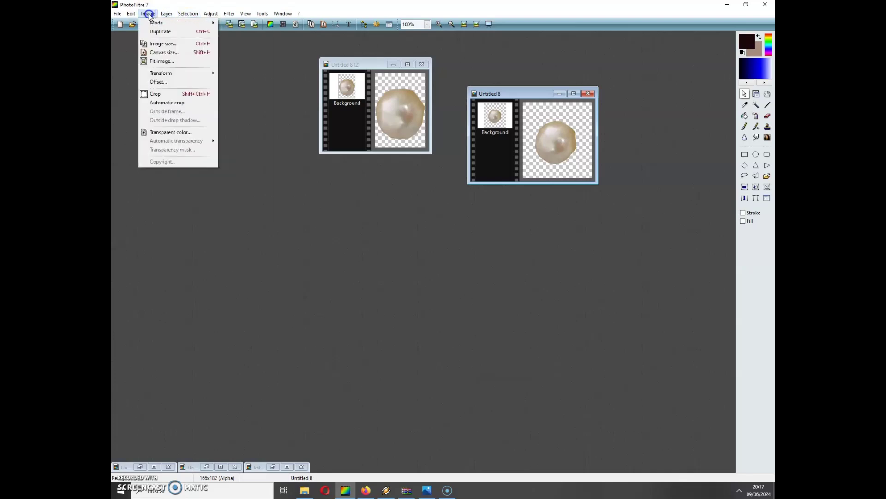
{"action": "left_click", "coordinate": [164, 63]}
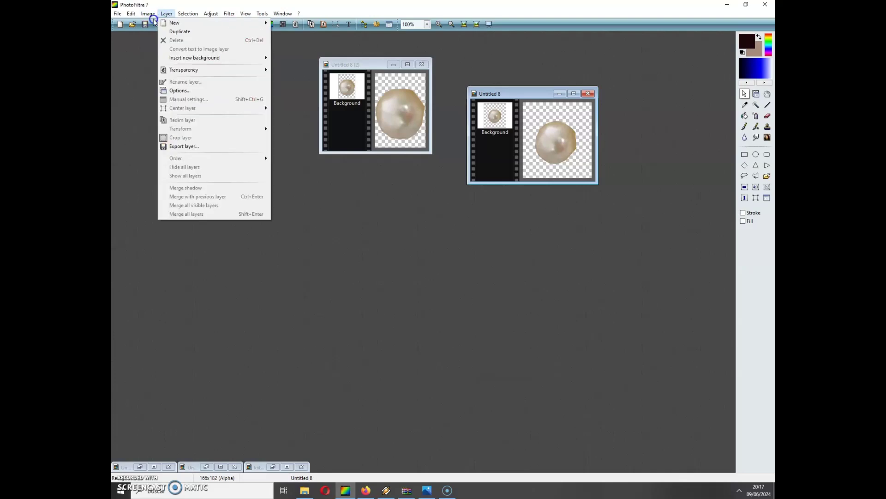
{"action": "left_click", "coordinate": [154, 33]}
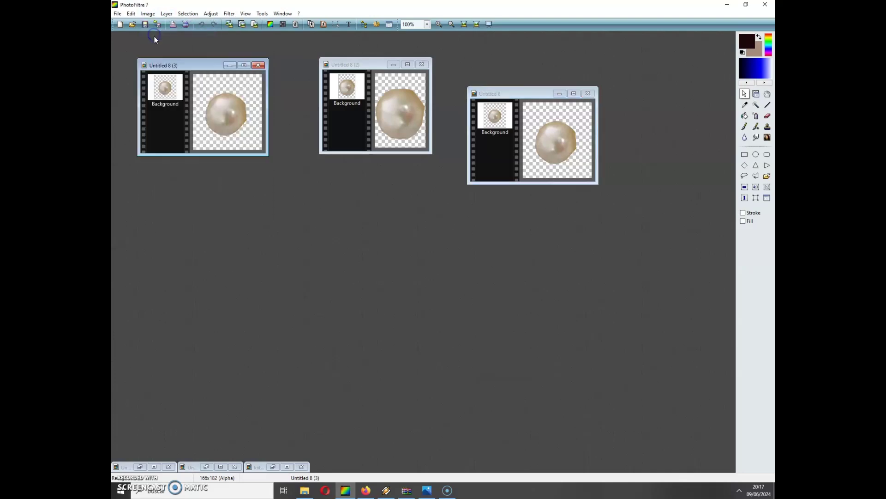
{"action": "left_click", "coordinate": [148, 14]}
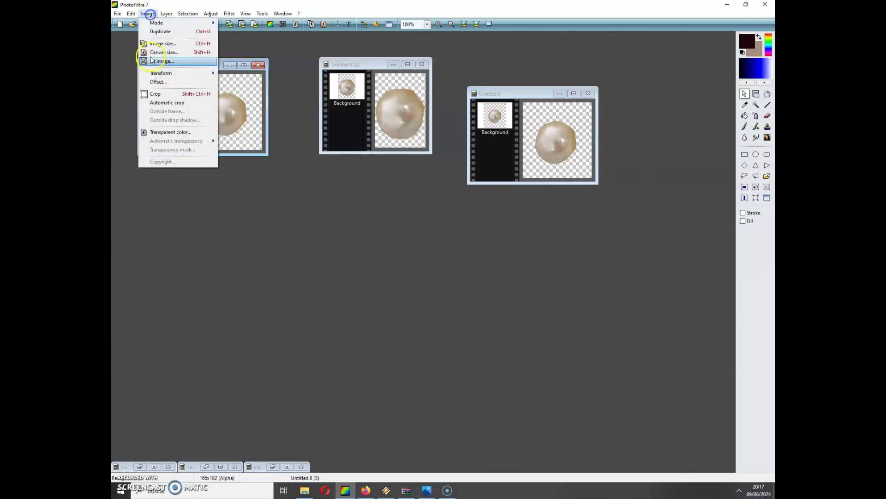
{"action": "left_click", "coordinate": [170, 43]}
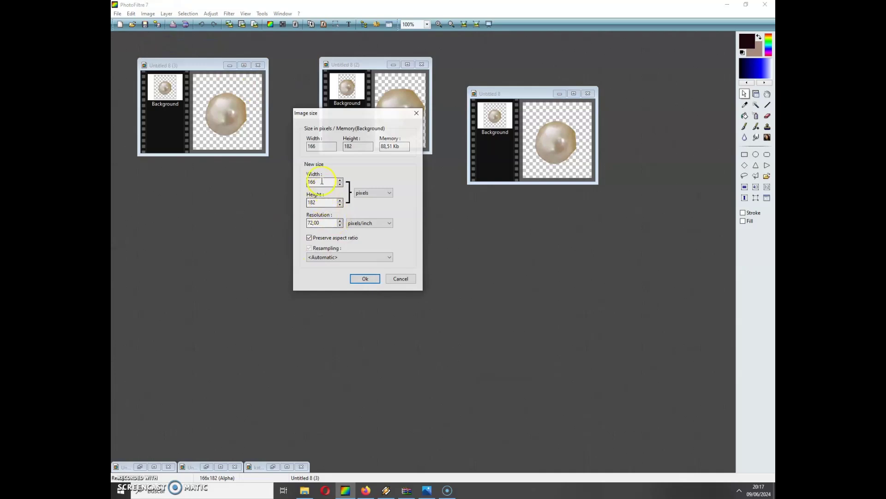
{"action": "double_click", "coordinate": [320, 182]}
{"action": "type", "text": "140"}
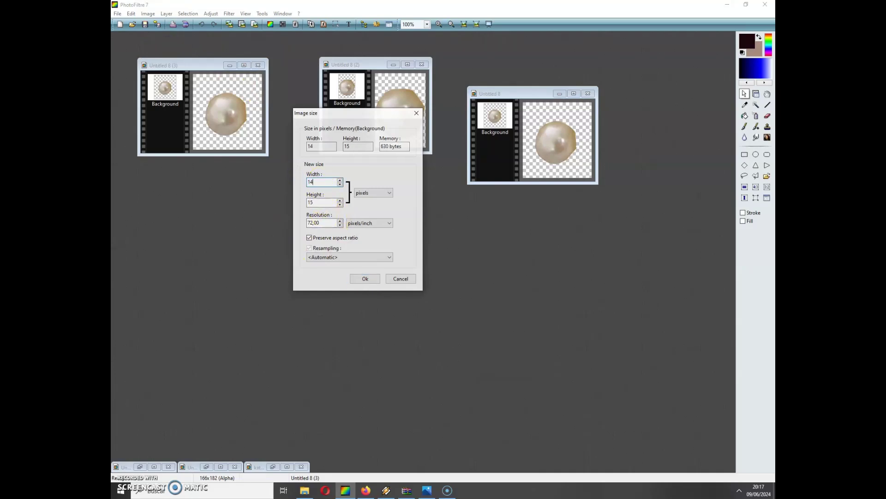
{"action": "left_click", "coordinate": [362, 278]}
Select the whole reduced rotated pearl image and copy it.
{"action": "left_click", "coordinate": [187, 14]}
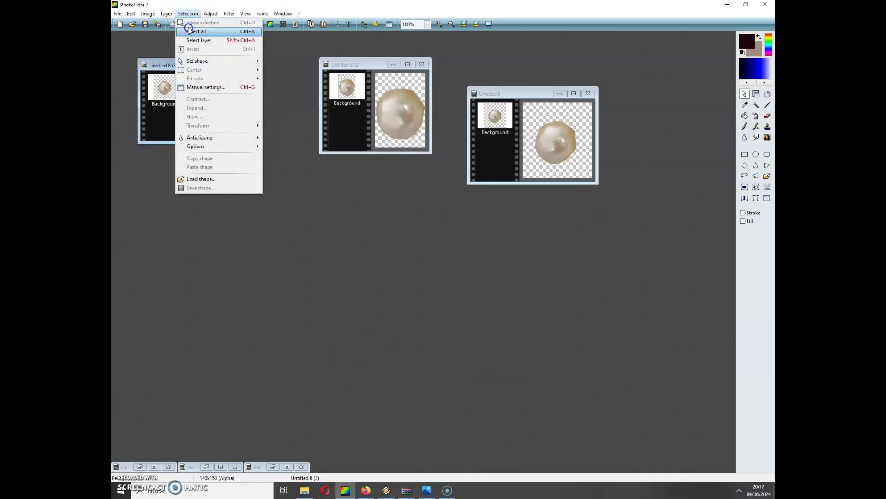
{"action": "left_click", "coordinate": [189, 32]}
{"action": "left_click", "coordinate": [131, 13]}
{"action": "left_click", "coordinate": [148, 80]}
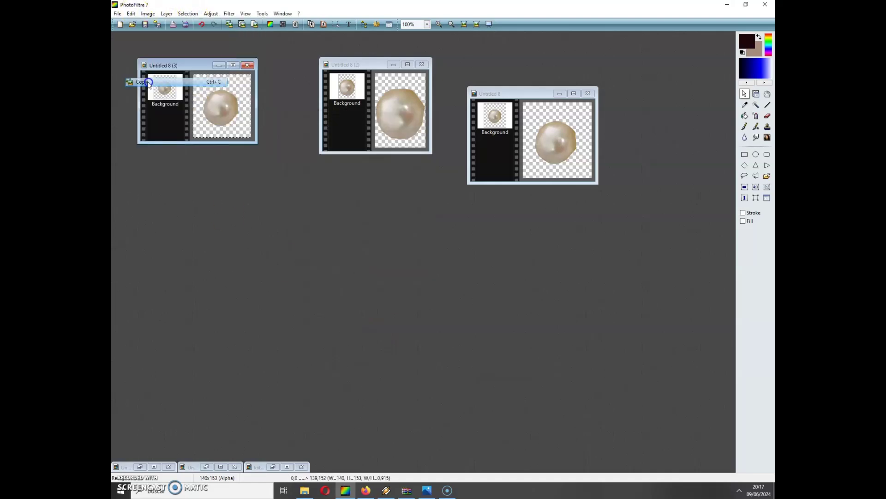
Return to kate_with_pearls_by_khavi2.jpg and paste the rotated pearl over a golden pearl in the middle of the choker's shaded left side.
{"action": "left_click", "coordinate": [287, 466]}
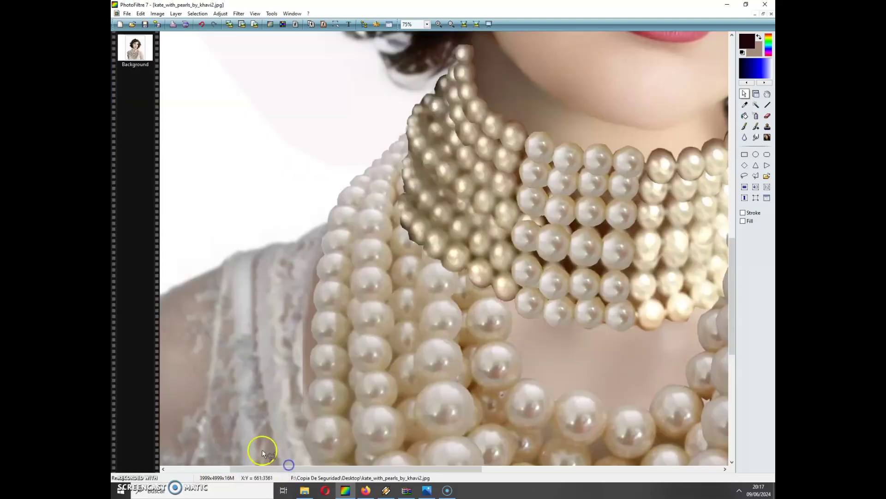
{"action": "left_click", "coordinate": [141, 13]}
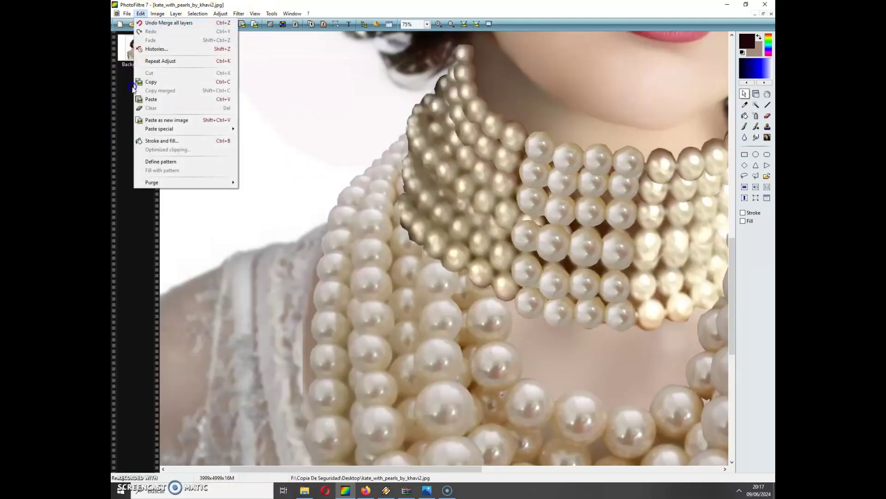
{"action": "left_click", "coordinate": [152, 99]}
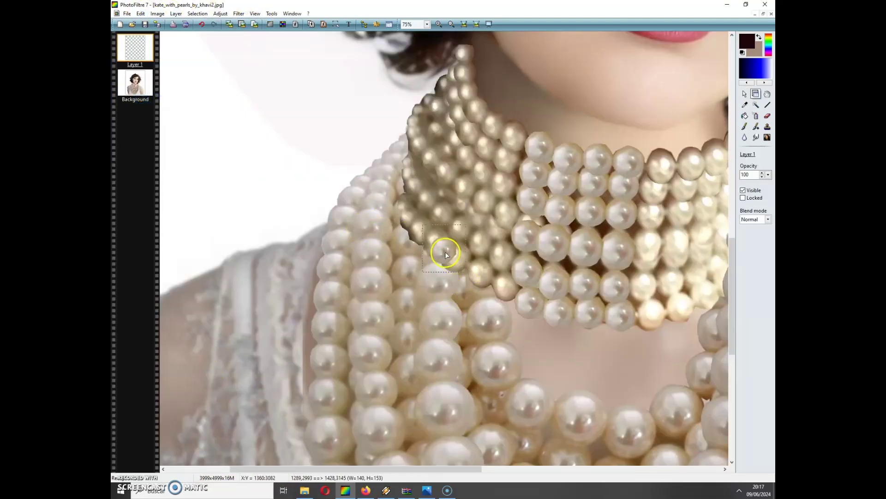
{"action": "left_click_drag", "start_coordinate": [476, 123], "coordinate": [476, 116]}
{"action": "left_click_drag", "start_coordinate": [466, 157], "coordinate": [446, 173]}
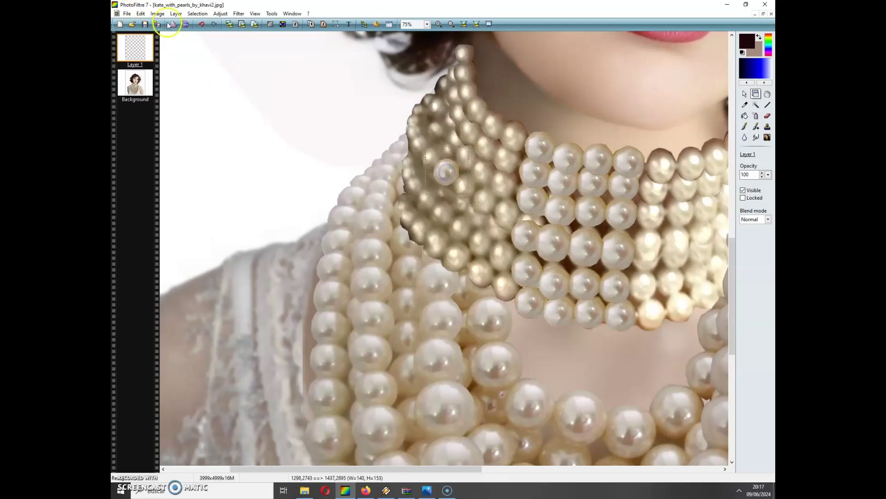
Paste a second rotated pearl diagonally below the first toward the white pearls, trying its layer below and restoring it above the first pearl's layer.
{"action": "left_click", "coordinate": [140, 13]}
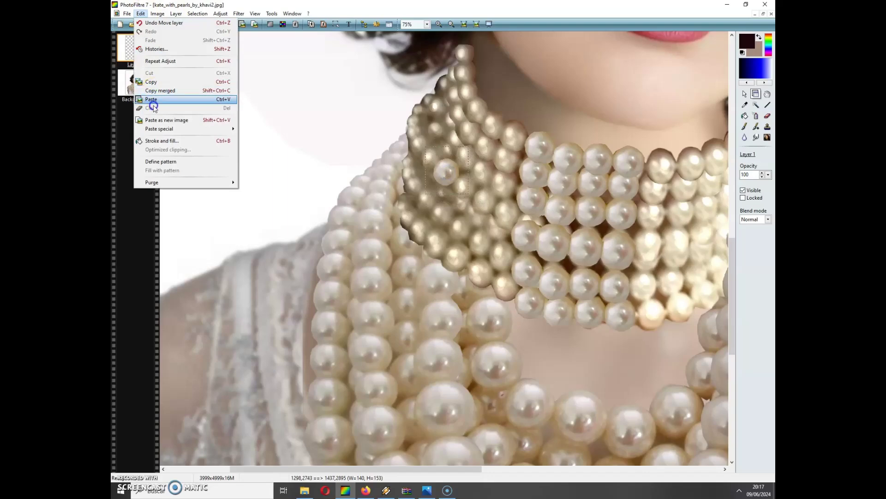
{"action": "left_click", "coordinate": [153, 100]}
{"action": "left_click_drag", "start_coordinate": [451, 271], "coordinate": [463, 194]}
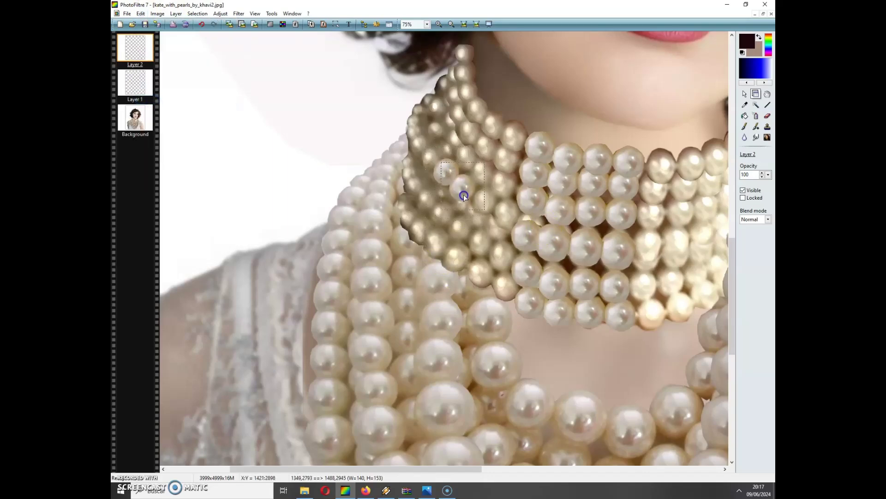
{"action": "left_click_drag", "start_coordinate": [135, 83], "coordinate": [135, 48]}
{"action": "left_click", "coordinate": [459, 184]}
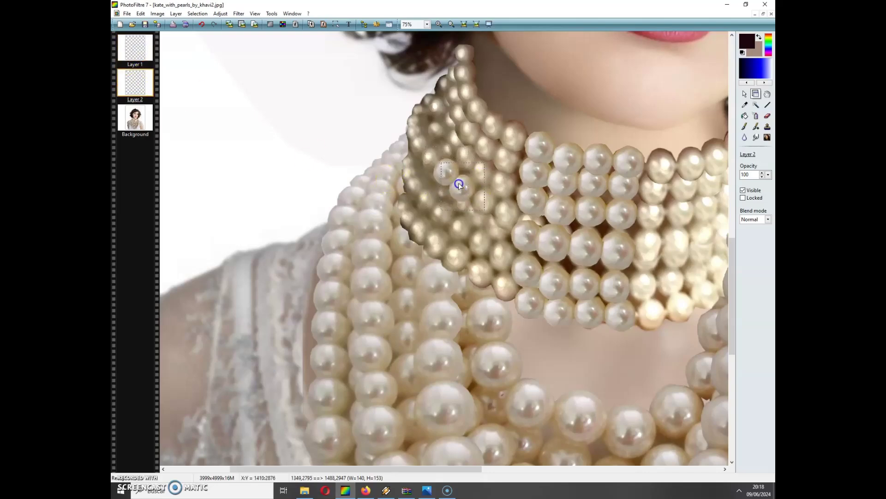
{"action": "left_click_drag", "start_coordinate": [135, 83], "coordinate": [136, 46]}
Paste two more rotated pearls, continuing the diagonal row over the golden pearls toward the white pearls of the choker.
{"action": "left_click", "coordinate": [140, 13]}
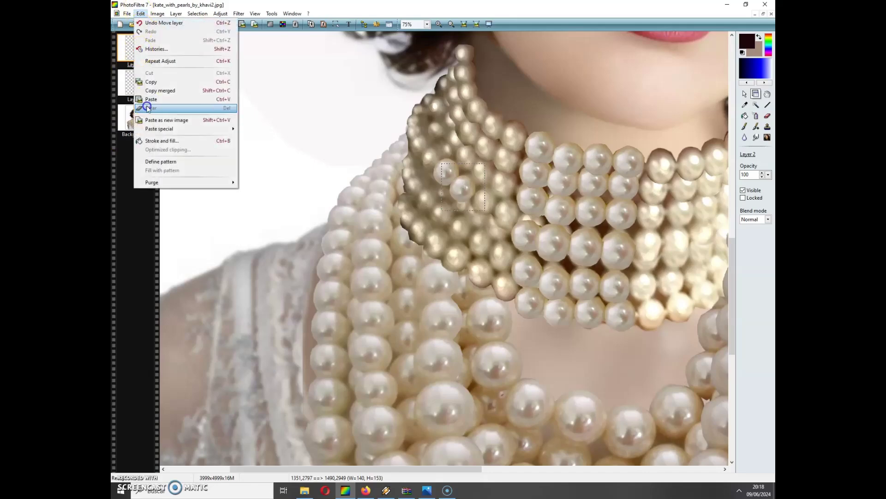
{"action": "left_click", "coordinate": [156, 100]}
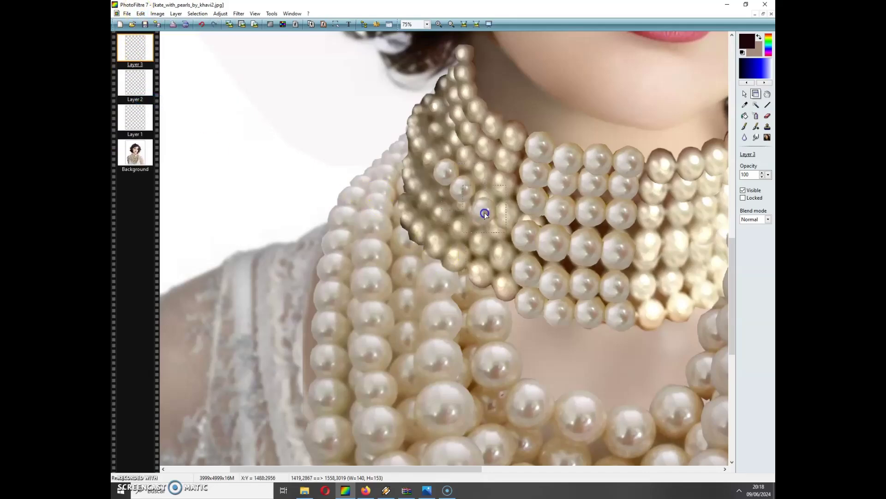
{"action": "left_click_drag", "start_coordinate": [486, 206], "coordinate": [477, 200]}
{"action": "left_click", "coordinate": [141, 13]}
{"action": "left_click", "coordinate": [157, 100]}
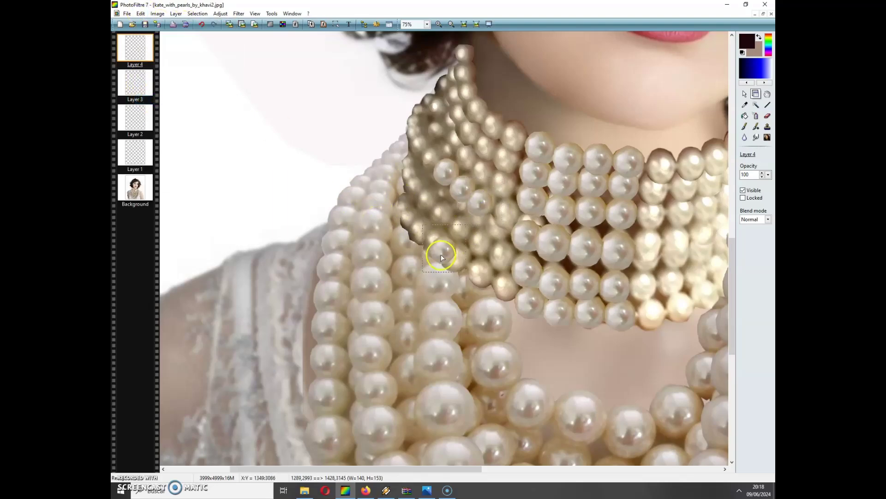
{"action": "left_click_drag", "start_coordinate": [441, 258], "coordinate": [504, 218]}
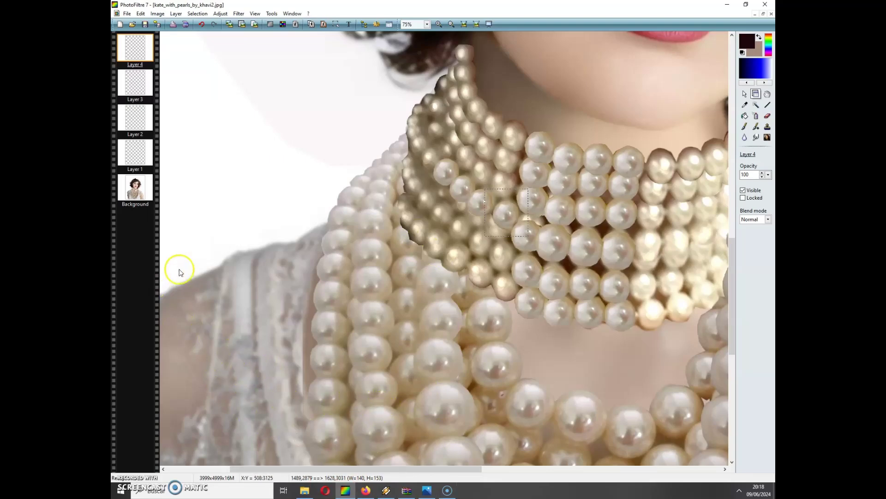
Paste a fifth rotated pearl and place it just below the fourth one, beside the first white pearl of the fourth row.
{"action": "left_click", "coordinate": [140, 14]}
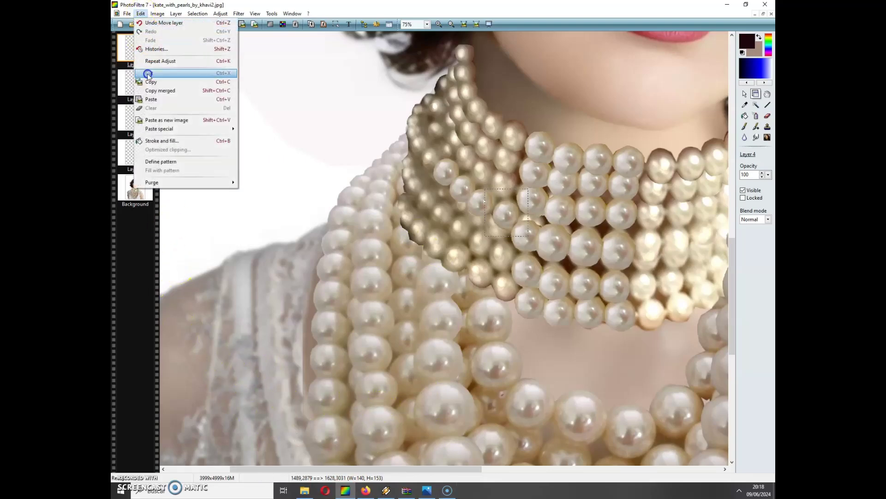
{"action": "left_click", "coordinate": [151, 99]}
{"action": "left_click_drag", "start_coordinate": [440, 261], "coordinate": [495, 231]}
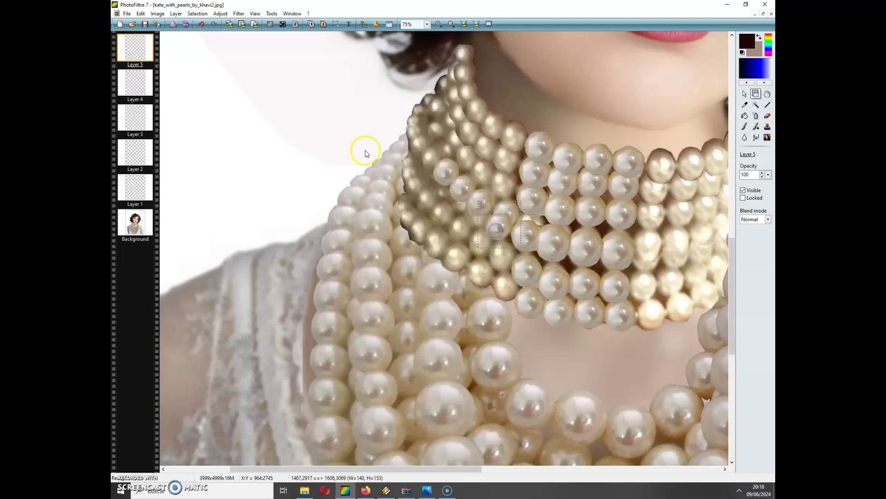
Paste a sixth rotated pearl and place it just below the third one, up-left of the fifth.
{"action": "left_click", "coordinate": [138, 14]}
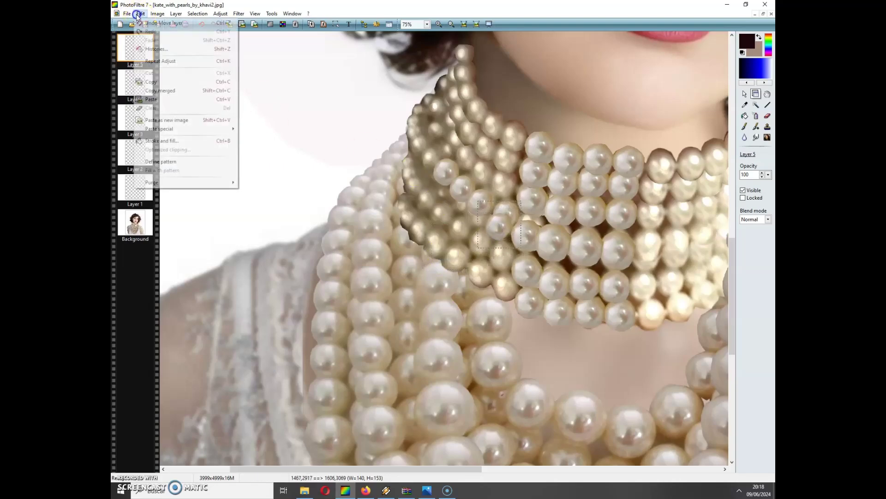
{"action": "left_click", "coordinate": [147, 99]}
{"action": "left_click_drag", "start_coordinate": [443, 252], "coordinate": [484, 215]}
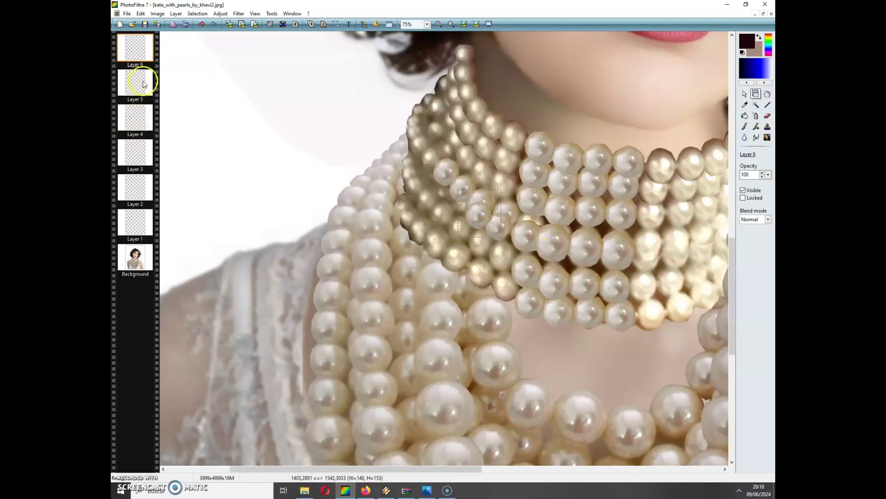
Bring the fourth pearl's layer (Layer 4) and the third pearl's layer (Layer 3) to the top of the stack.
{"action": "left_click", "coordinate": [508, 206]}
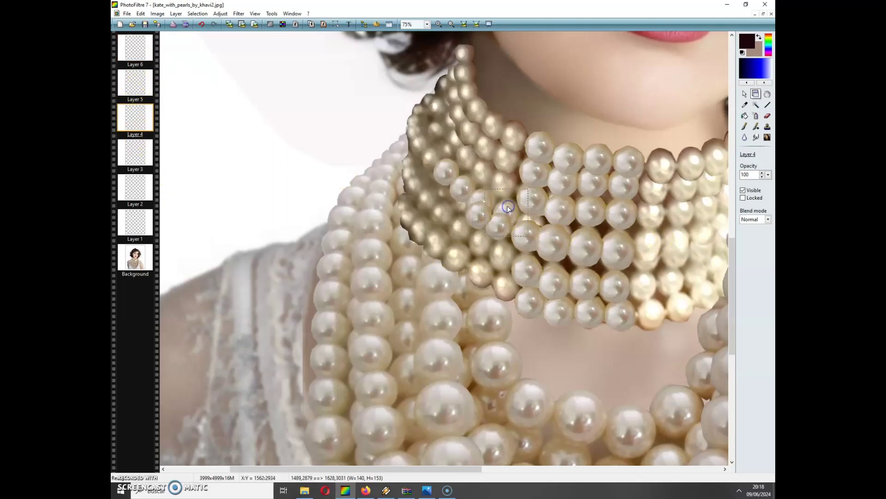
{"action": "left_click_drag", "start_coordinate": [135, 119], "coordinate": [142, 45]}
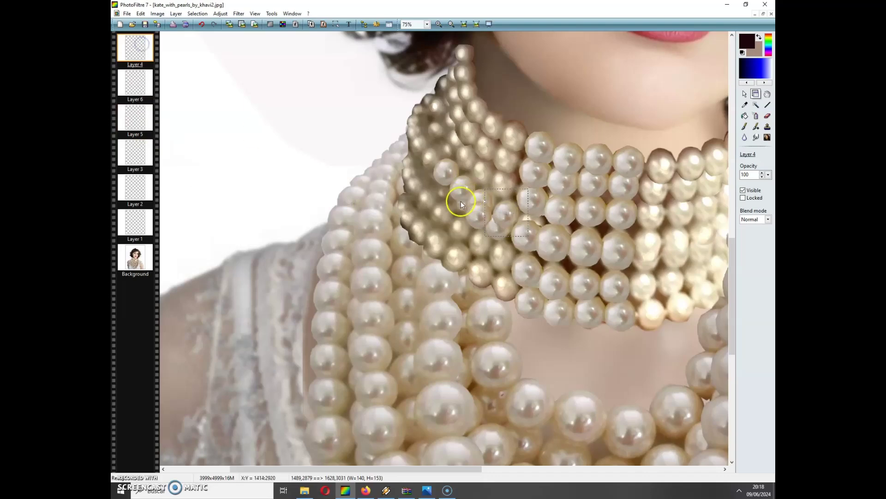
{"action": "left_click", "coordinate": [480, 200]}
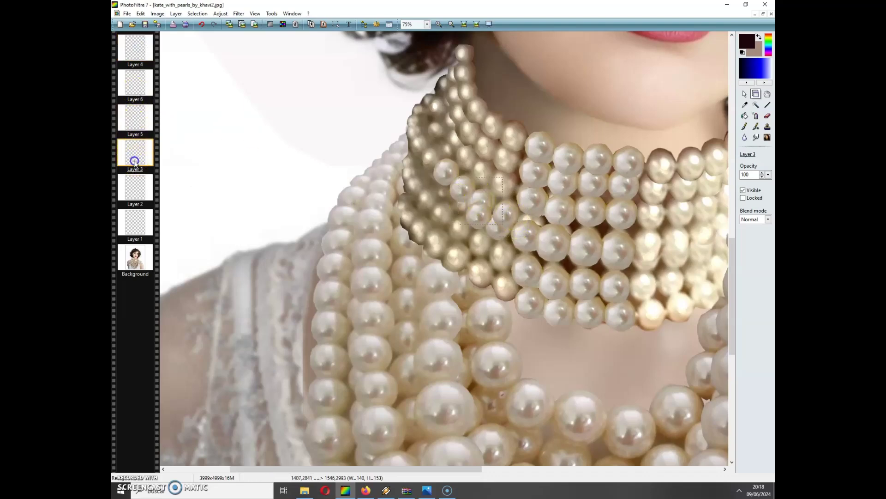
{"action": "left_click_drag", "start_coordinate": [135, 152], "coordinate": [148, 48]}
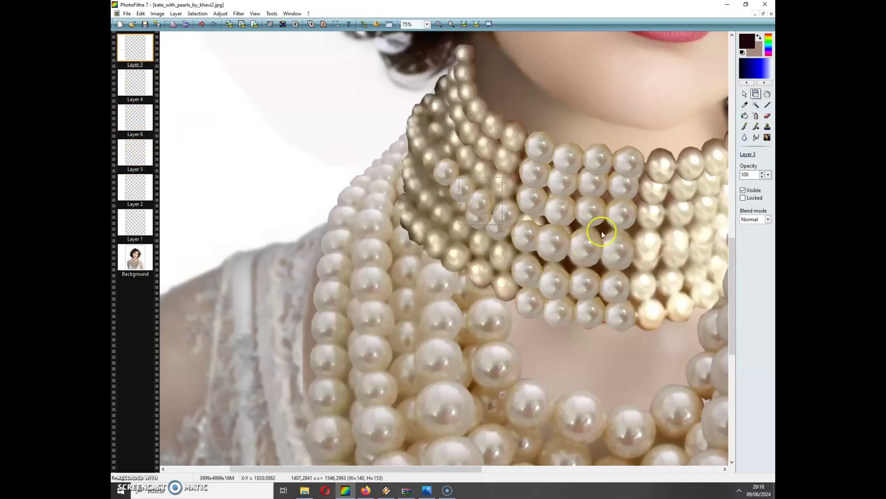
Paste a seventh rotated pearl and place it just below the second one, up-left of the sixth.
{"action": "left_click", "coordinate": [141, 13]}
{"action": "left_click", "coordinate": [152, 99]}
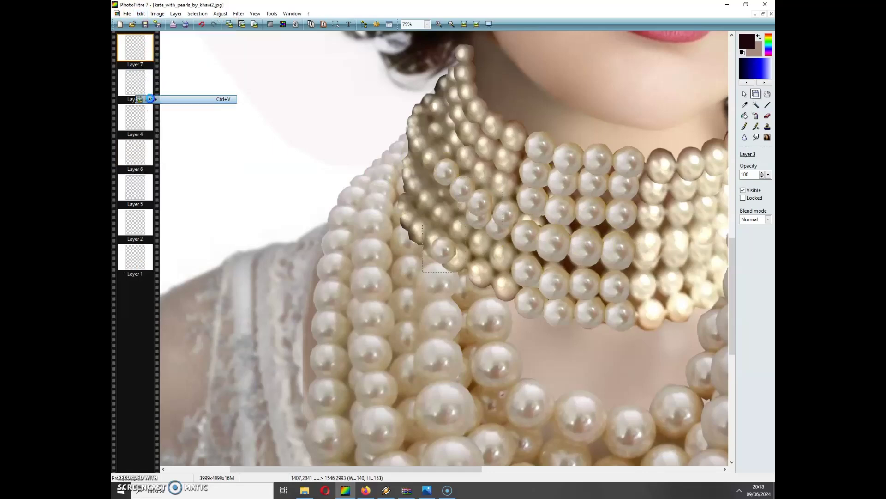
{"action": "left_click_drag", "start_coordinate": [447, 243], "coordinate": [461, 202]}
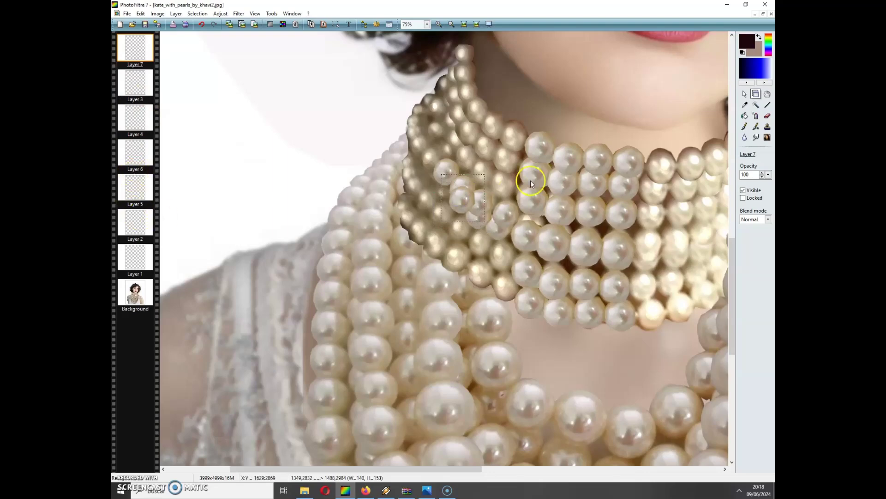
Bring the second pearl's layer (Layer 2) to the top and raise Layer 3 above the newest pearl's Layer 7.
{"action": "left_click_drag", "start_coordinate": [474, 180], "coordinate": [476, 168]}
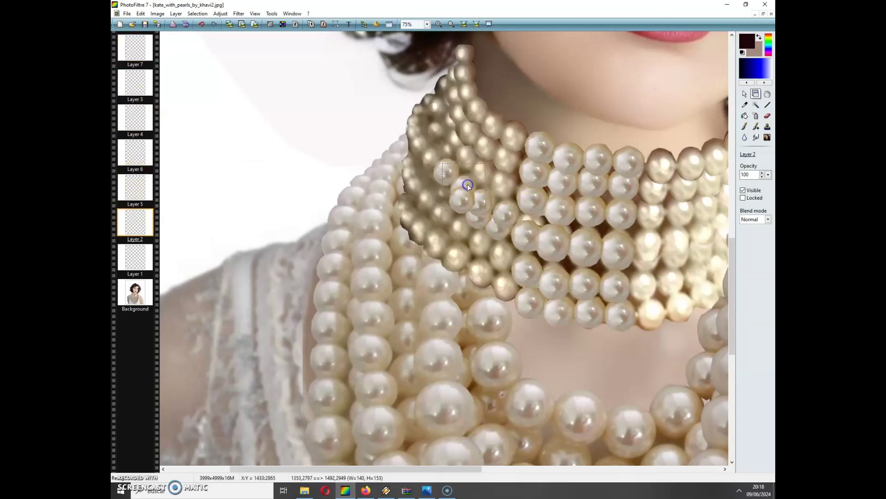
{"action": "left_click", "coordinate": [136, 231]}
{"action": "left_click_drag", "start_coordinate": [137, 231], "coordinate": [141, 46]}
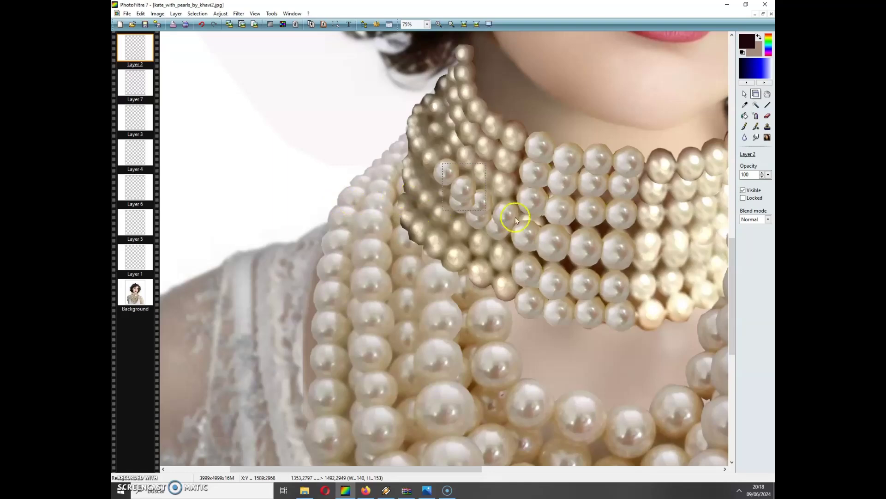
{"action": "left_click", "coordinate": [478, 204]}
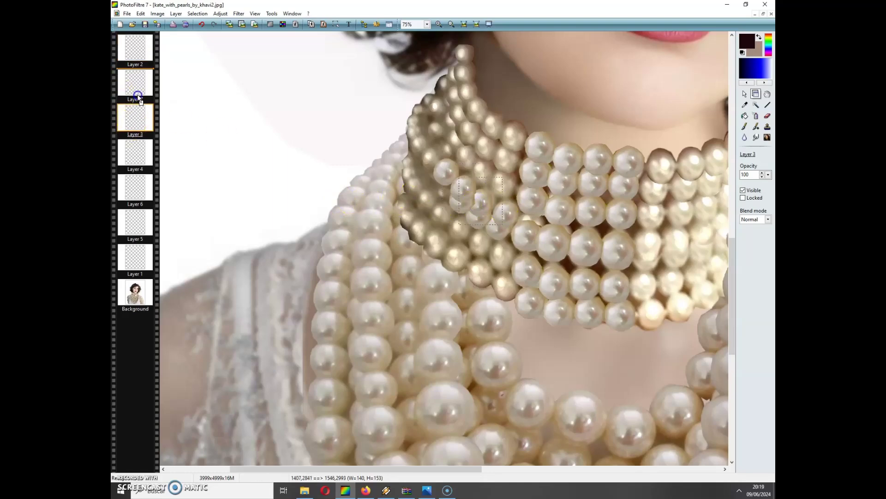
{"action": "left_click_drag", "start_coordinate": [138, 94], "coordinate": [139, 92]}
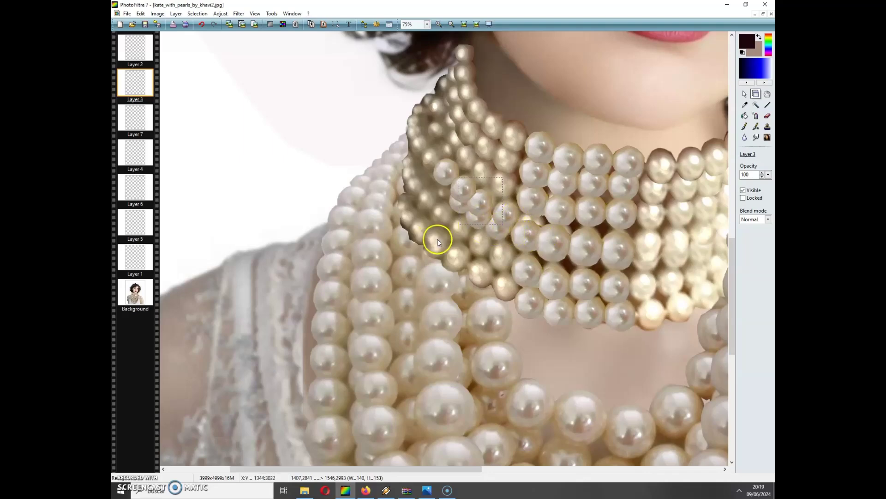
Merge all pearl layers into the background.
{"action": "left_click", "coordinate": [147, 14]}
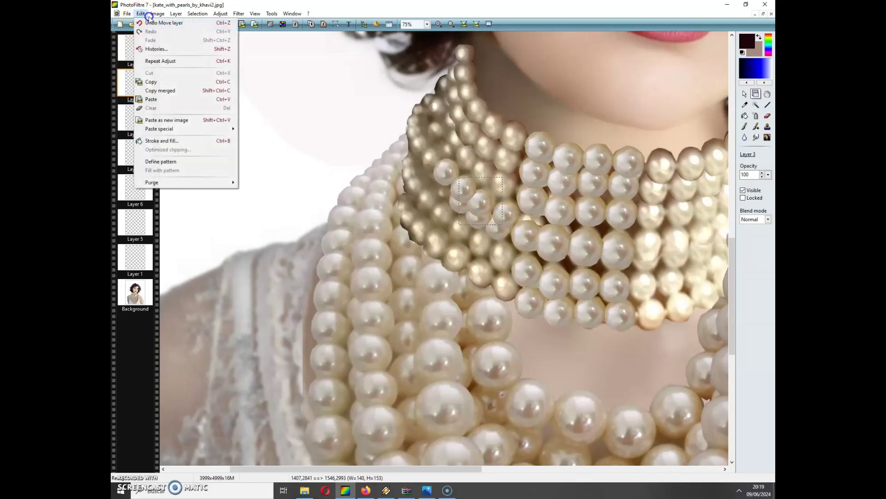
{"action": "mouse_move", "coordinate": [175, 14]}
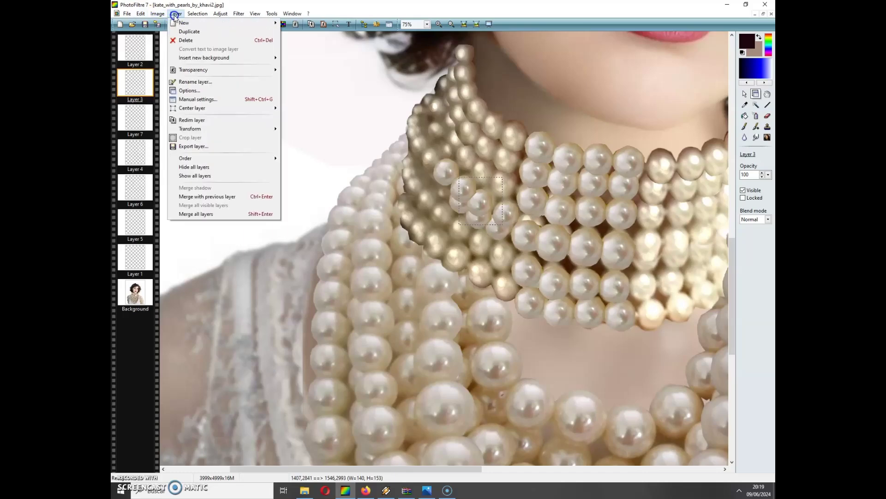
{"action": "left_click", "coordinate": [202, 214]}
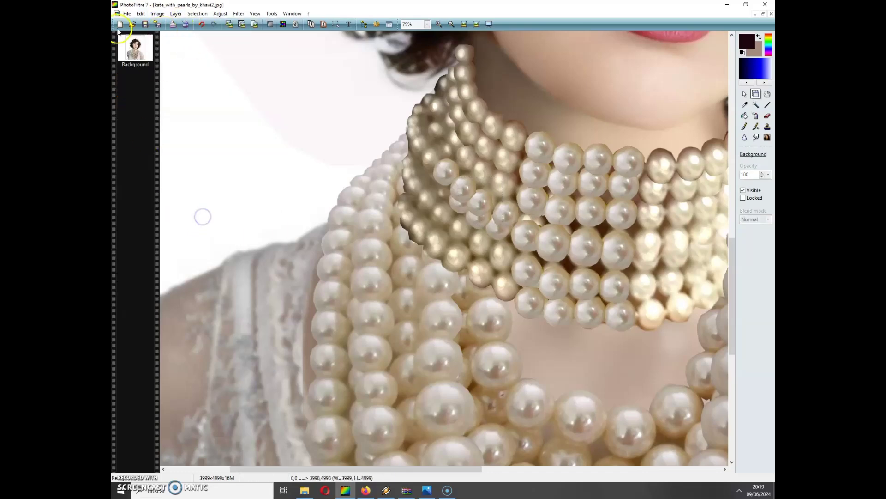
Paste two rotated pearls over the golden row below, starting beside the fifth row's first white pearl and continuing diagonally up toward the choker's outer edge.
{"action": "left_click", "coordinate": [141, 13]}
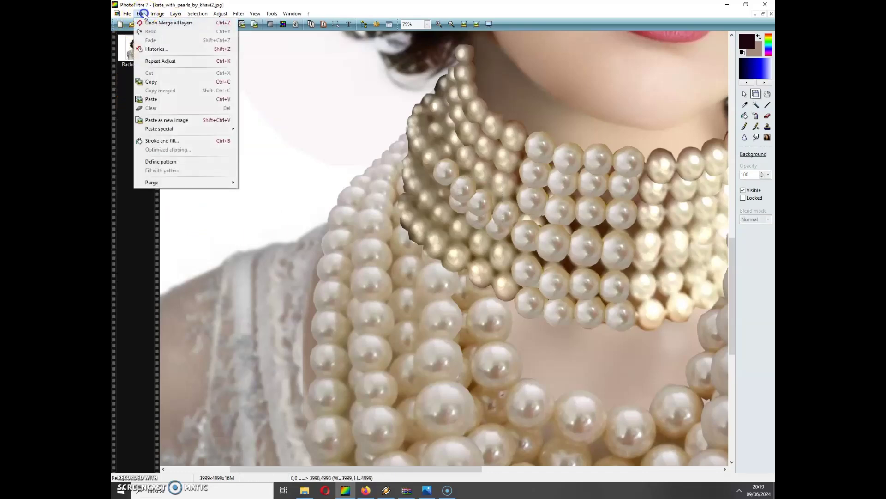
{"action": "left_click", "coordinate": [166, 100]}
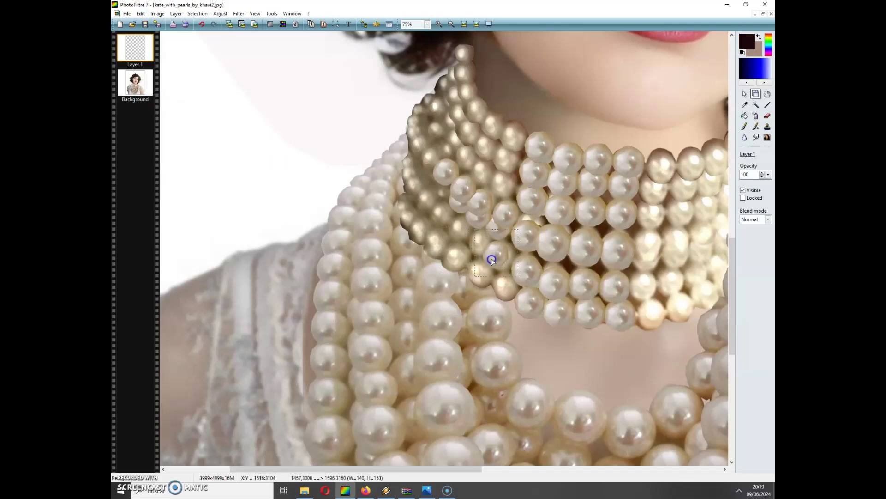
{"action": "left_click_drag", "start_coordinate": [492, 260], "coordinate": [498, 260]}
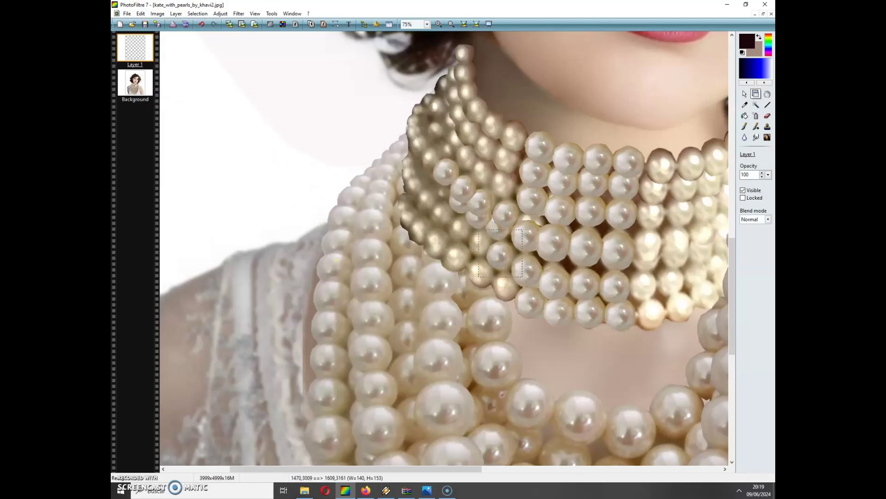
{"action": "left_click", "coordinate": [141, 13]}
{"action": "left_click", "coordinate": [153, 99]}
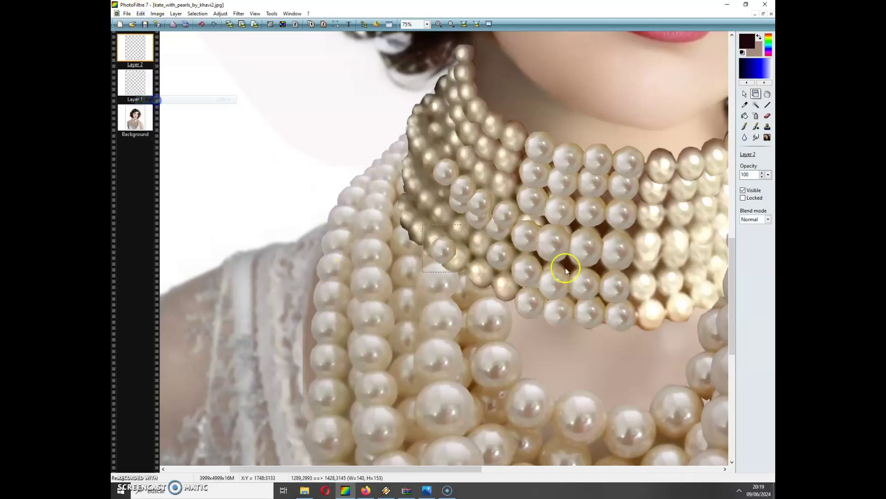
{"action": "left_click_drag", "start_coordinate": [564, 267], "coordinate": [450, 255]}
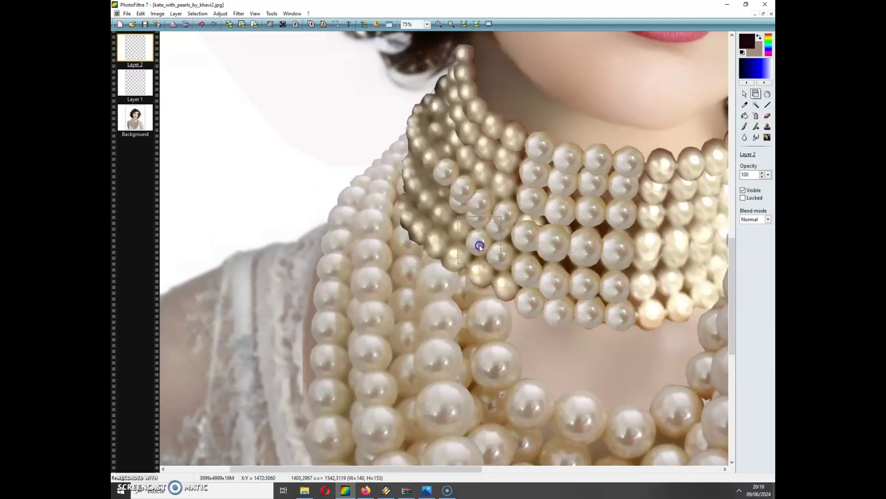
Paste two more rotated pearls, continuing this lower diagonal row up over the golden pearls toward the choker's outer edge.
{"action": "left_click", "coordinate": [141, 14]}
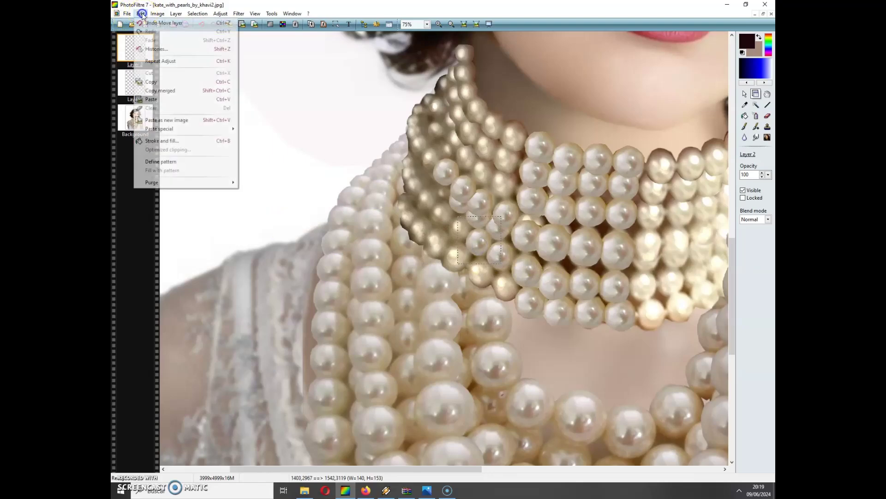
{"action": "left_click", "coordinate": [159, 99]}
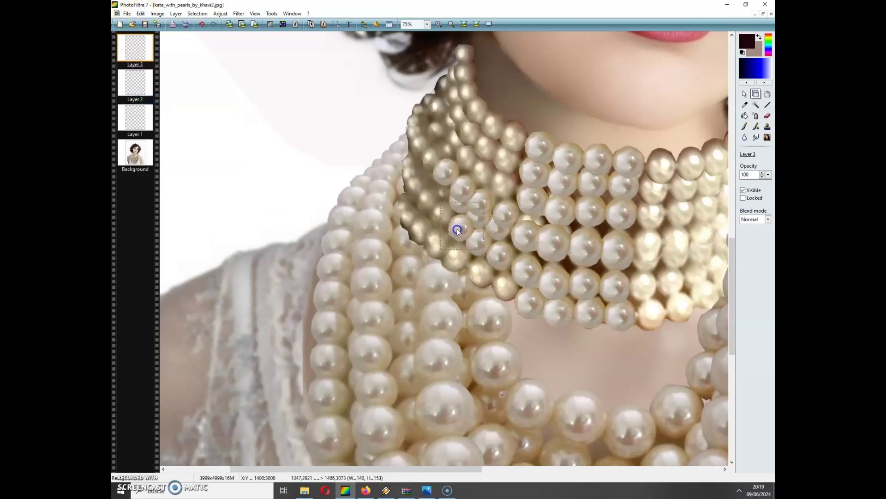
{"action": "left_click_drag", "start_coordinate": [458, 230], "coordinate": [457, 230]}
{"action": "left_click", "coordinate": [141, 14]}
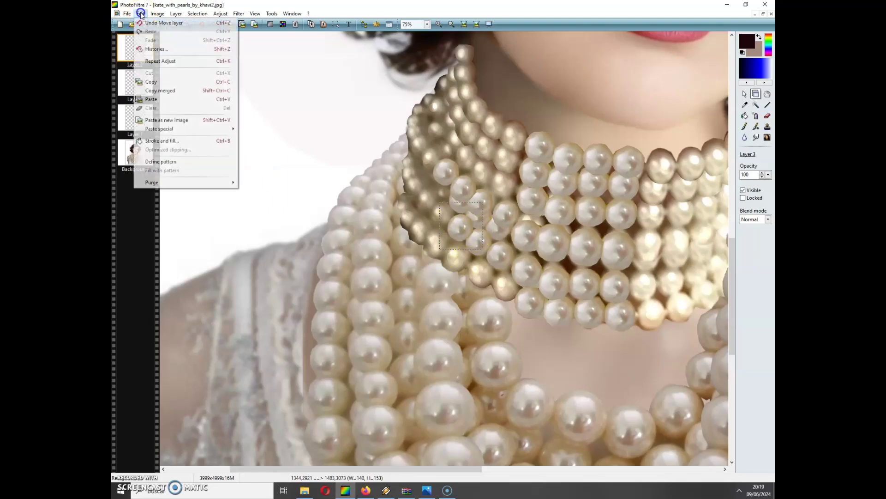
{"action": "left_click", "coordinate": [156, 100]}
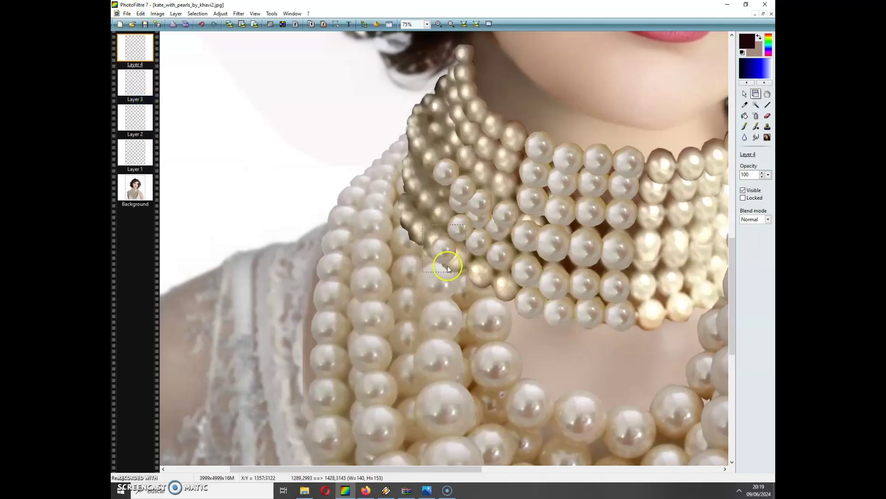
{"action": "left_click_drag", "start_coordinate": [439, 230], "coordinate": [441, 220]}
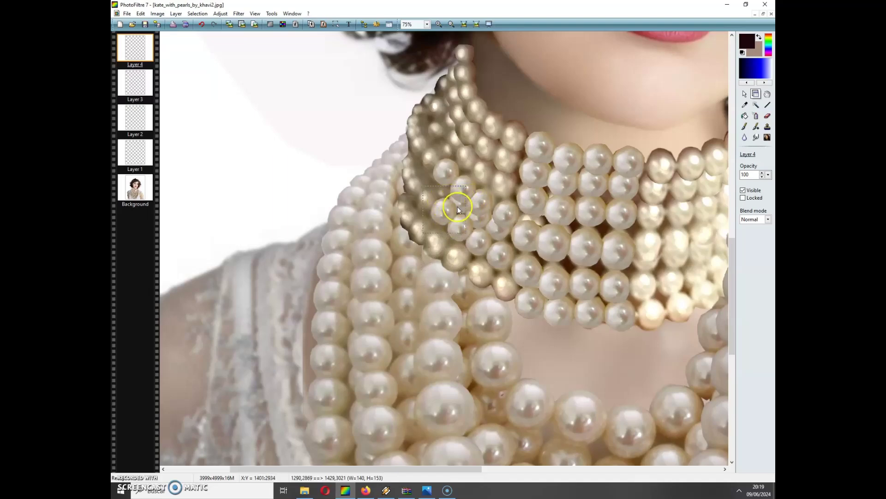
Try to delete a lassoed sliver at the uppermost new pearl's upper-right edge on the Background layer, and undo the deletion.
{"action": "left_click", "coordinate": [460, 208]}
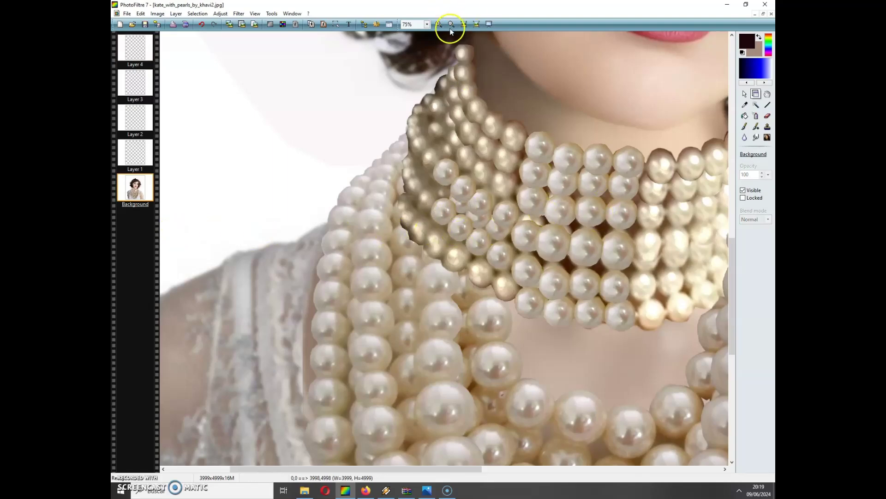
{"action": "left_click", "coordinate": [439, 24]}
{"action": "left_click", "coordinate": [439, 24]}
{"action": "left_click", "coordinate": [439, 24]}
{"action": "left_click", "coordinate": [438, 24]}
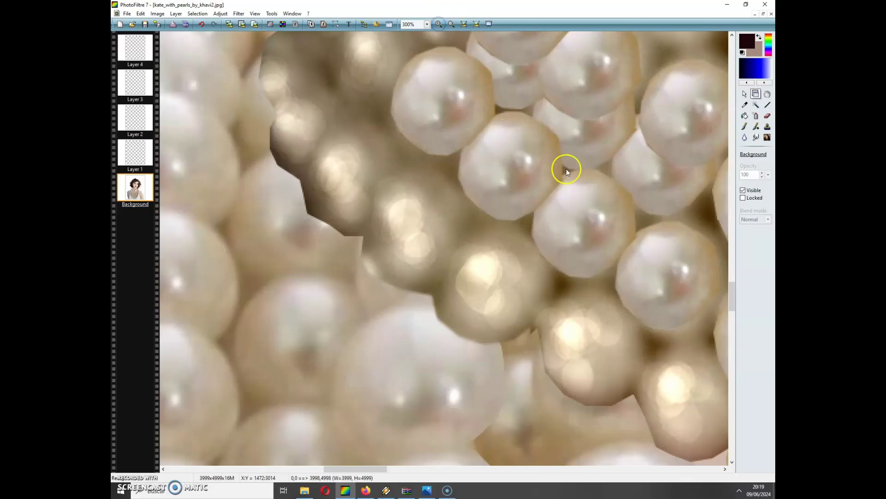
{"action": "left_click", "coordinate": [744, 93]}
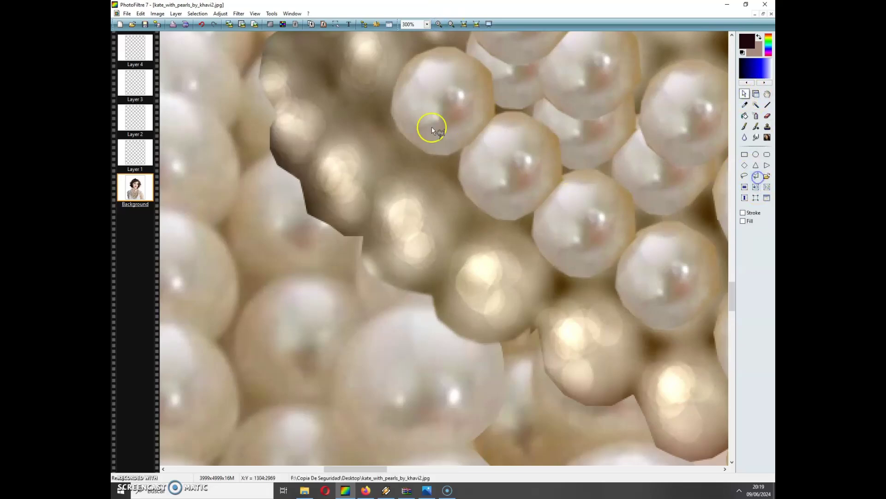
{"action": "left_click_drag", "start_coordinate": [461, 51], "coordinate": [482, 87]}
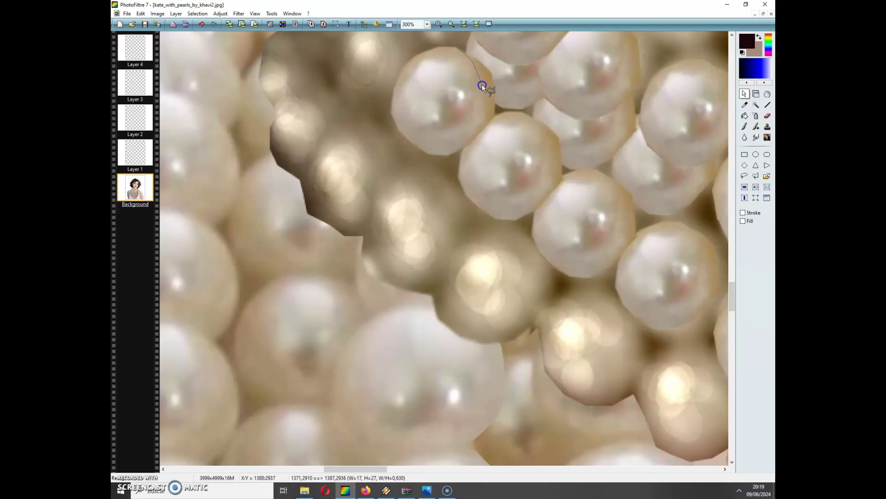
{"action": "left_click_drag", "start_coordinate": [480, 54], "coordinate": [461, 43]}
{"action": "key", "text": "Delete"}
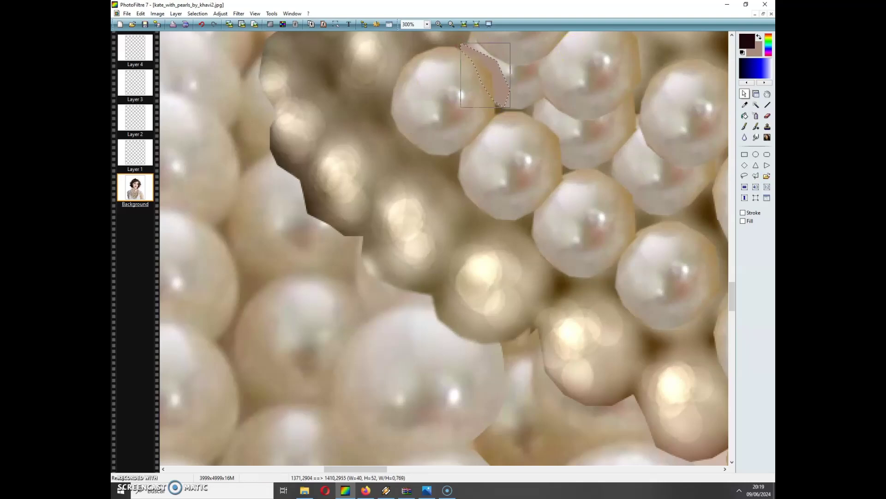
{"action": "left_click", "coordinate": [141, 14]}
{"action": "left_click", "coordinate": [141, 35]}
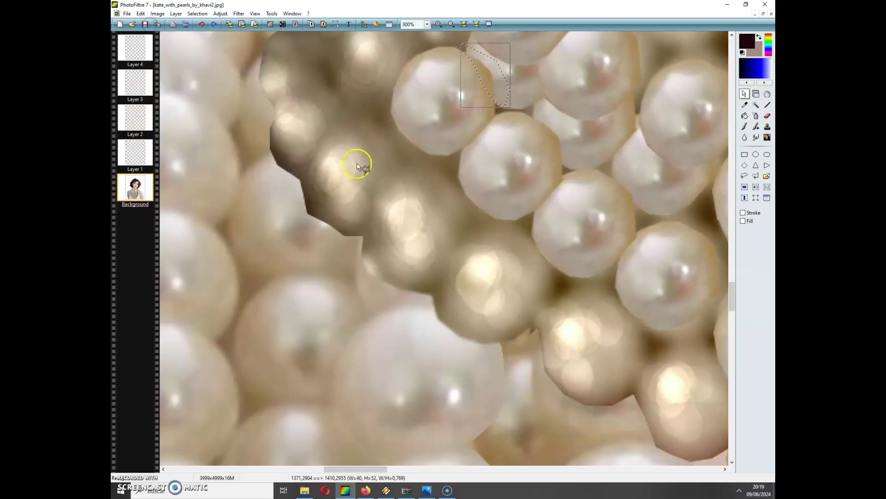
Delete a lassoed sliver along the upper-right edge of the uppermost new pearl on Layer 4.
{"action": "left_click", "coordinate": [756, 94]}
{"action": "left_click", "coordinate": [437, 111]}
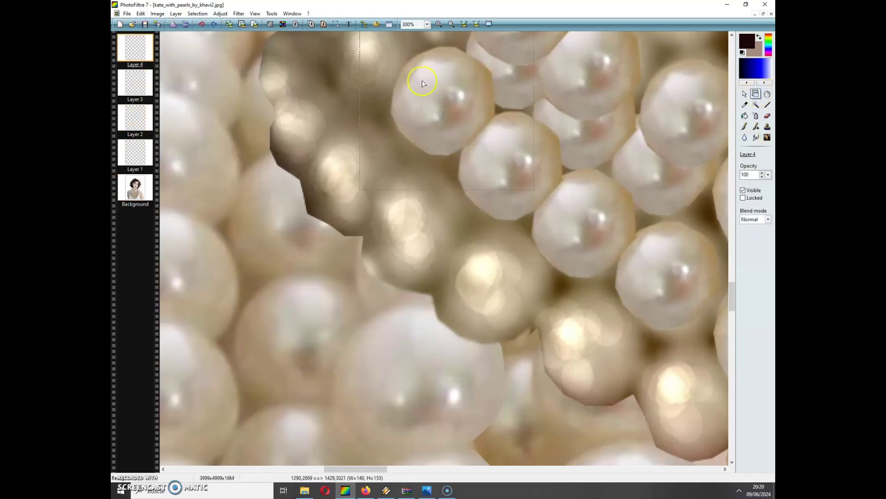
{"action": "left_click", "coordinate": [745, 94]}
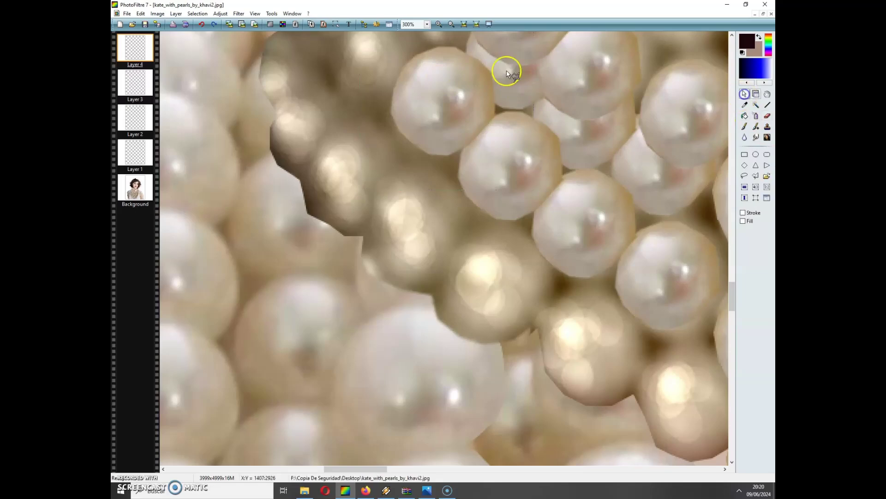
{"action": "left_click_drag", "start_coordinate": [463, 53], "coordinate": [474, 63]}
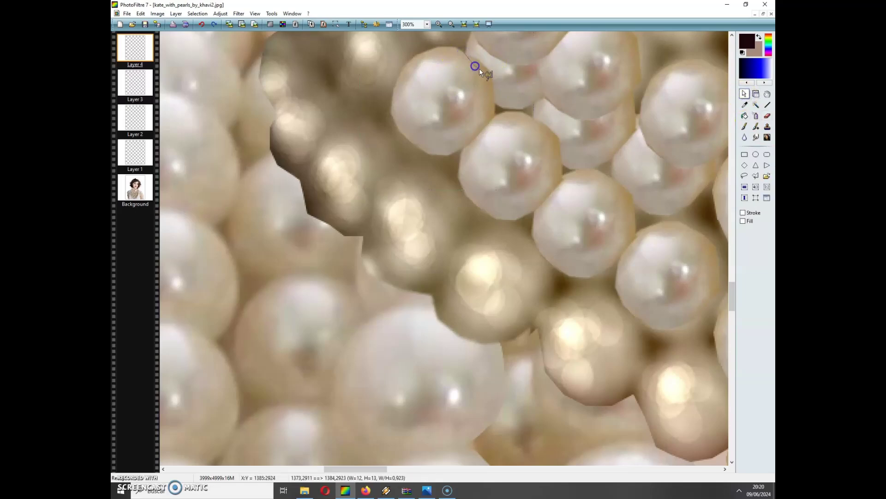
{"action": "mouse_move", "coordinate": [490, 102]}
{"action": "left_mouse_down"}
{"action": "mouse_move", "coordinate": [511, 97]}
{"action": "mouse_move", "coordinate": [495, 62]}
{"action": "mouse_move", "coordinate": [465, 40]}
{"action": "left_mouse_up"}
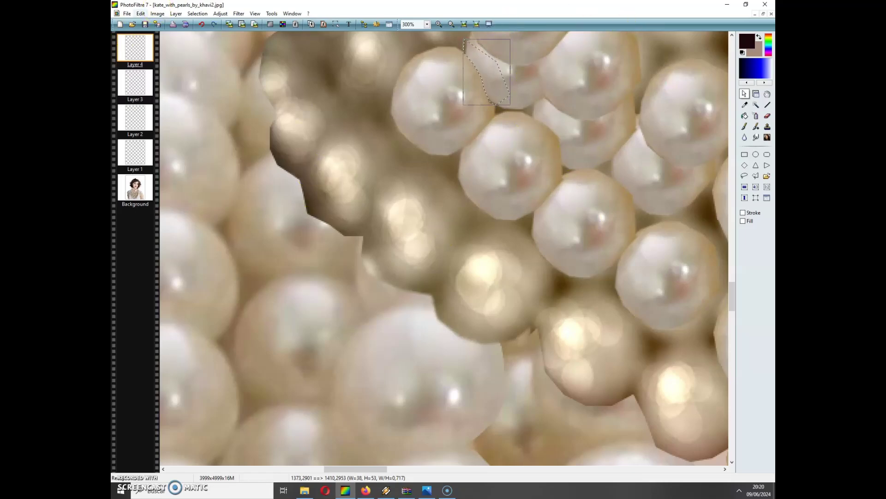
Paste two rotated pearls over the golden bottom row, starting beside its first white pearl and continuing diagonally up toward the choker's outer edge.
{"action": "left_click", "coordinate": [451, 24]}
{"action": "left_click", "coordinate": [452, 24]}
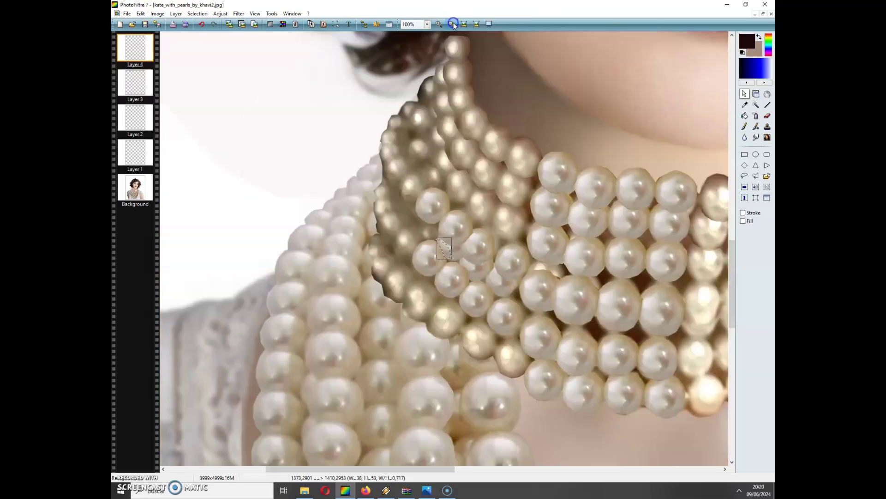
{"action": "left_click", "coordinate": [452, 24]}
{"action": "left_click", "coordinate": [452, 24]}
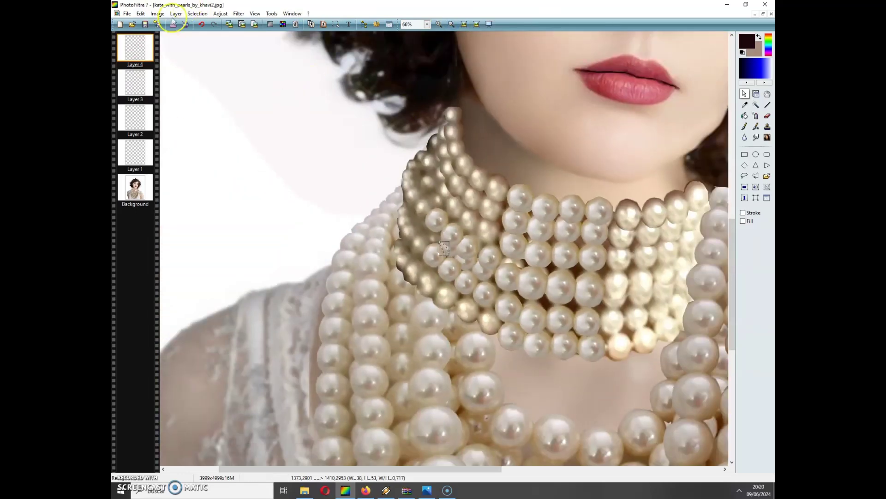
{"action": "left_click", "coordinate": [140, 13]}
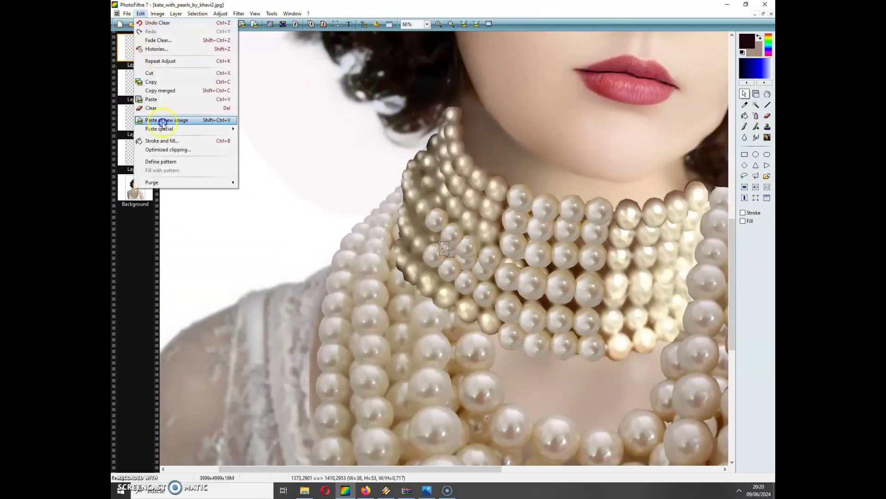
{"action": "left_click", "coordinate": [161, 101]}
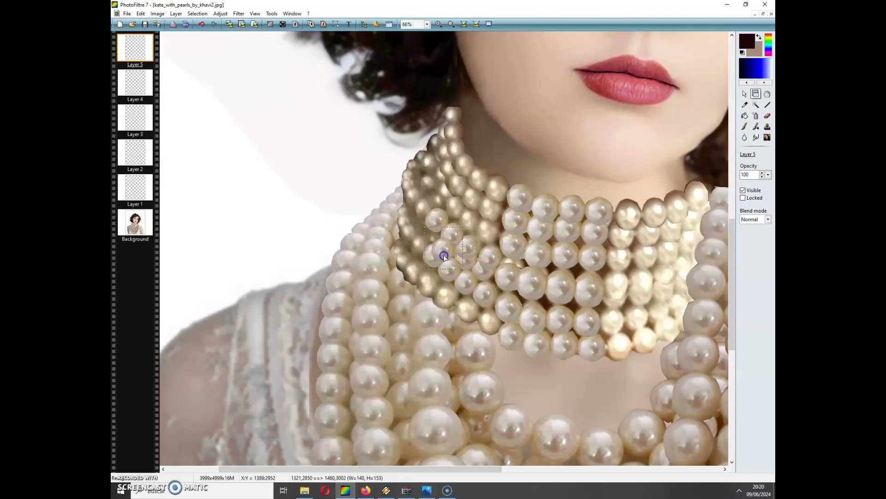
{"action": "left_click_drag", "start_coordinate": [445, 255], "coordinate": [488, 329]}
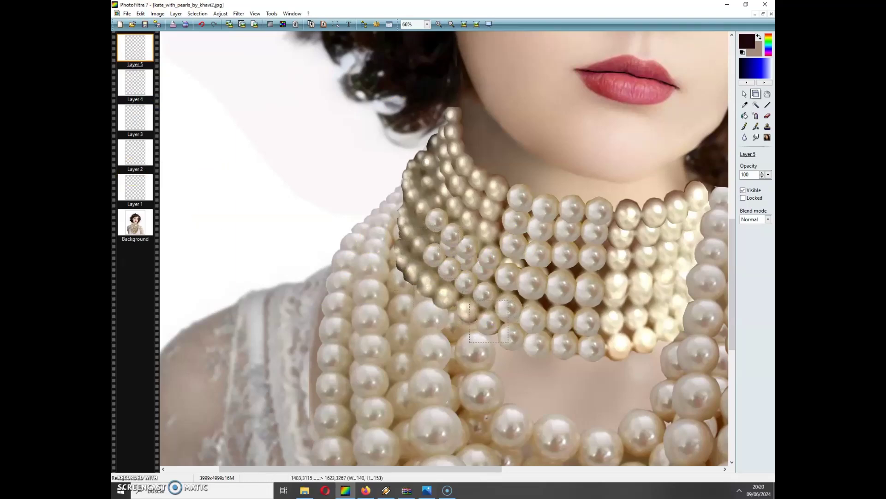
{"action": "left_click", "coordinate": [140, 13]}
{"action": "left_click", "coordinate": [153, 99]}
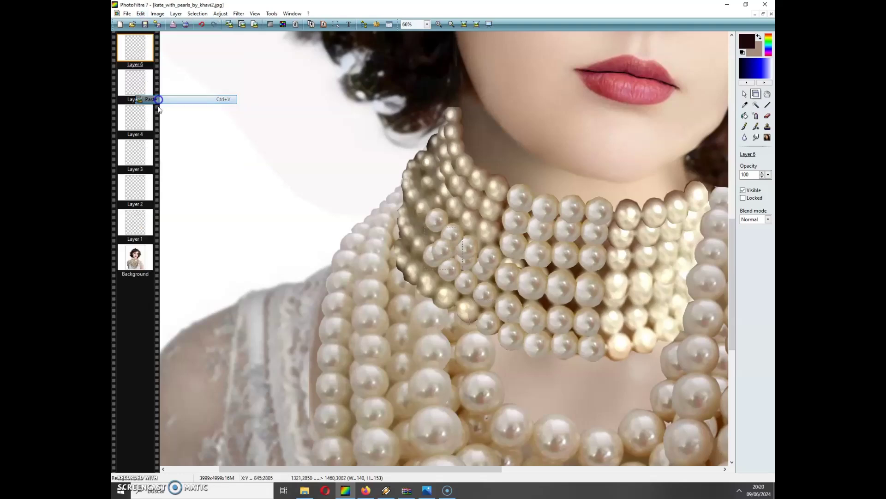
{"action": "left_click_drag", "start_coordinate": [448, 254], "coordinate": [466, 309]}
Paste two more rotated pearls over the golden bottom row toward the choker's outer edge, and copy the last one.
{"action": "left_click", "coordinate": [141, 14]}
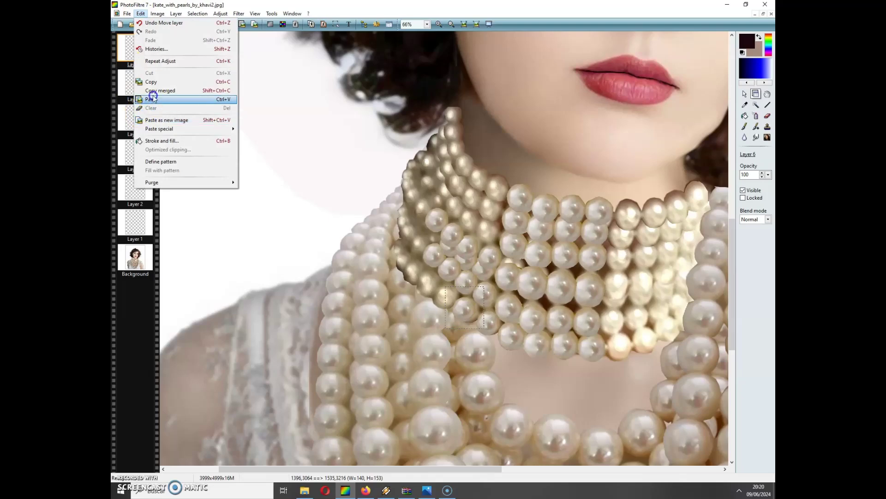
{"action": "left_click", "coordinate": [152, 99]}
{"action": "left_click_drag", "start_coordinate": [443, 251], "coordinate": [447, 296]}
{"action": "left_click", "coordinate": [140, 13]}
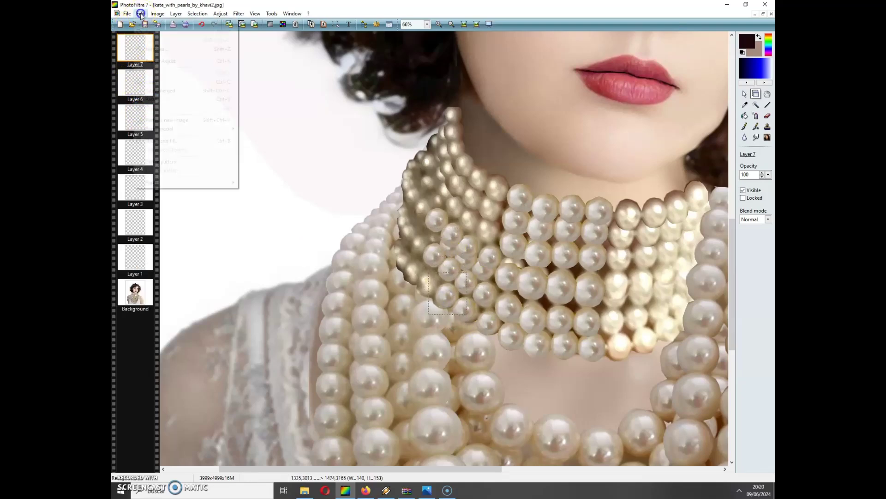
{"action": "left_click", "coordinate": [152, 99]}
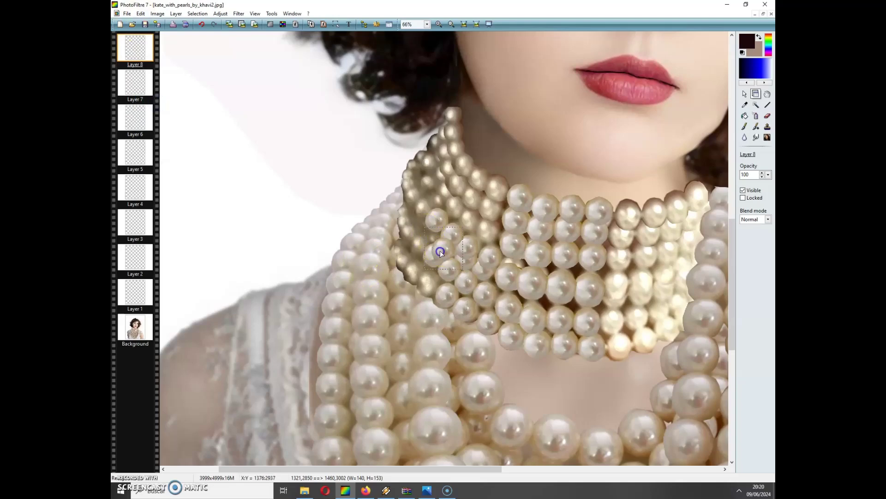
{"action": "left_click_drag", "start_coordinate": [440, 251], "coordinate": [426, 285]}
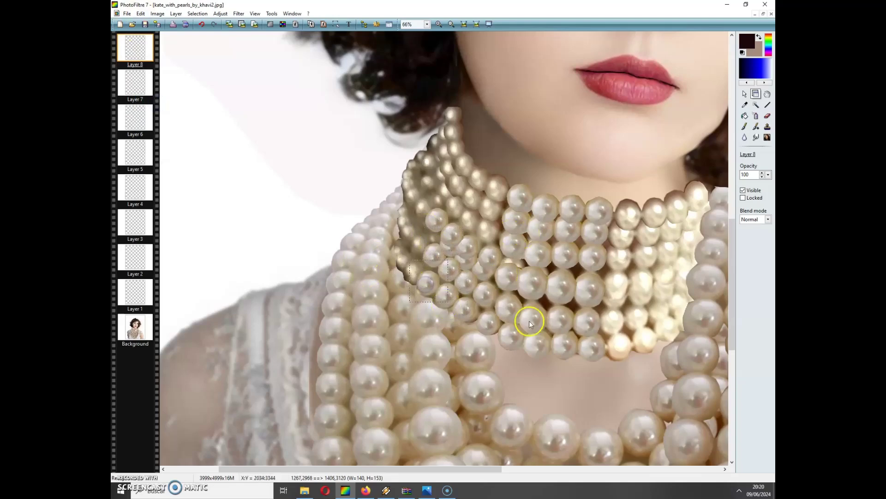
{"action": "left_click", "coordinate": [140, 13]}
{"action": "left_click", "coordinate": [159, 81]}
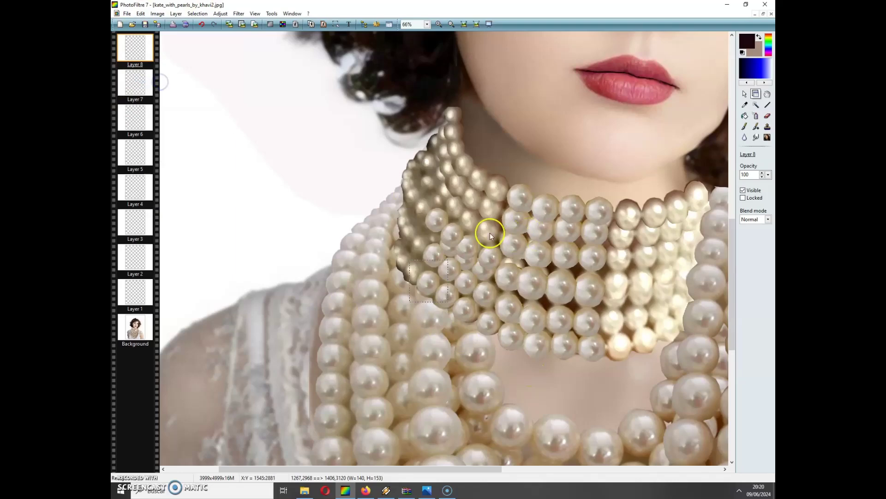
Reposition the Layer 3 pearl in the row above the bottom one and merge all layers into the background.
{"action": "mouse_move", "coordinate": [427, 286]}
{"action": "left_mouse_down"}
{"action": "mouse_move", "coordinate": [474, 265]}
{"action": "mouse_move", "coordinate": [454, 267]}
{"action": "left_mouse_up"}
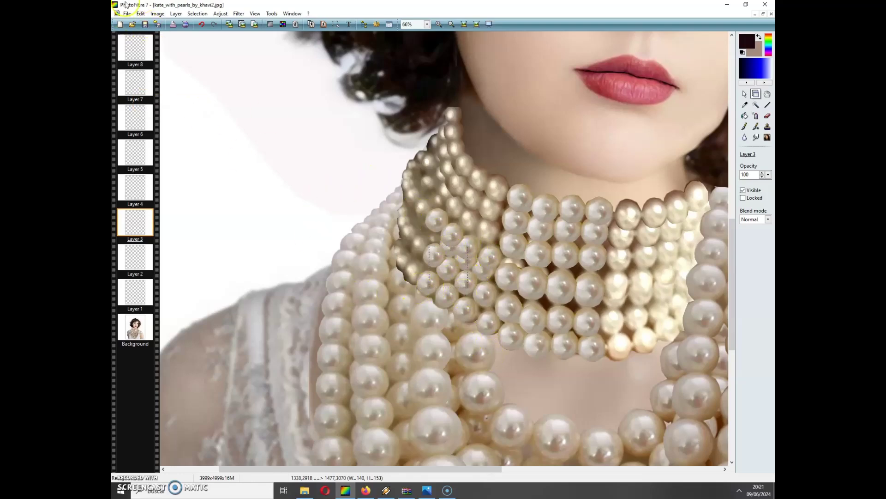
{"action": "left_click", "coordinate": [176, 14]}
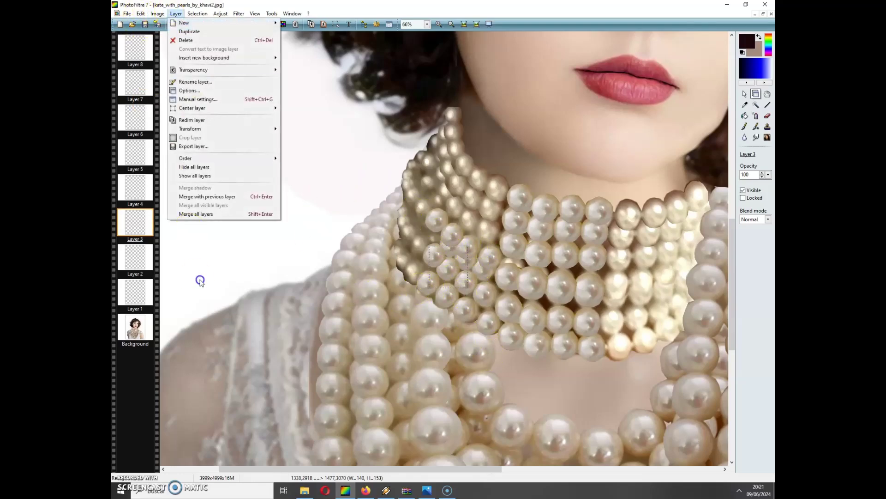
{"action": "left_click", "coordinate": [212, 214]}
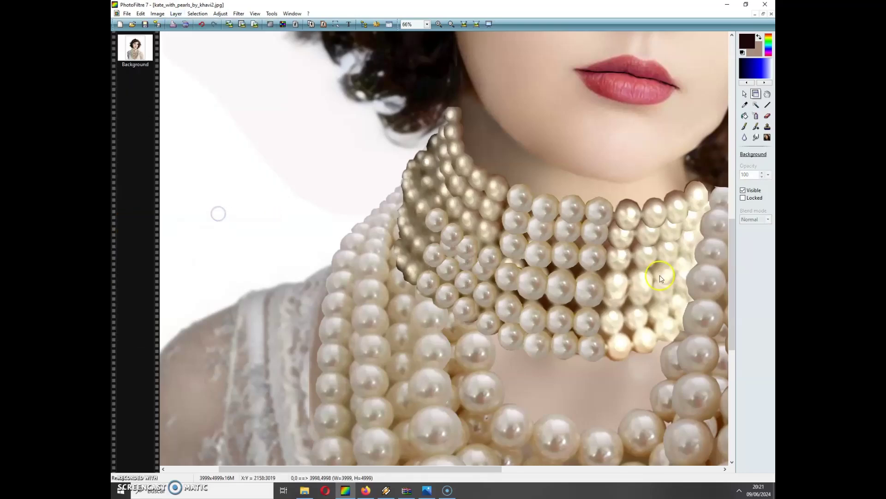
Paste three pearls over the golden ones adjoining the white pearls of the third, second and top rows, working upward.
{"action": "left_click", "coordinate": [141, 13]}
{"action": "left_click", "coordinate": [157, 99]}
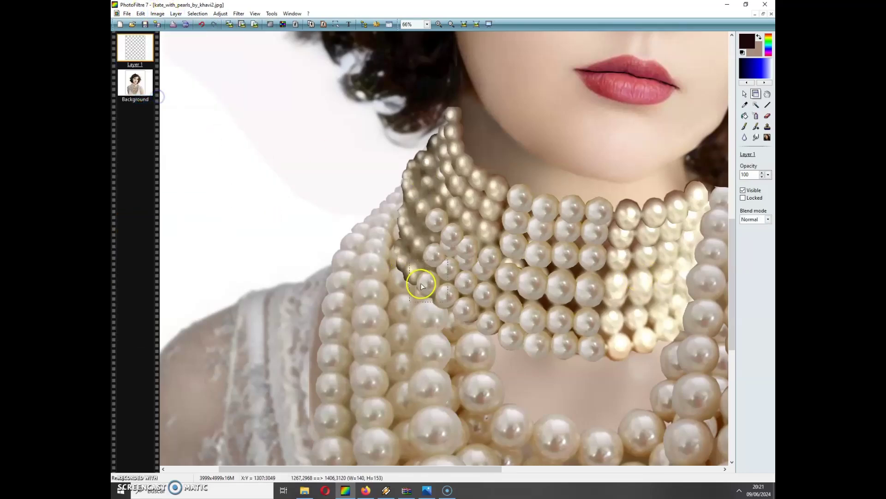
{"action": "left_click_drag", "start_coordinate": [448, 263], "coordinate": [482, 238]}
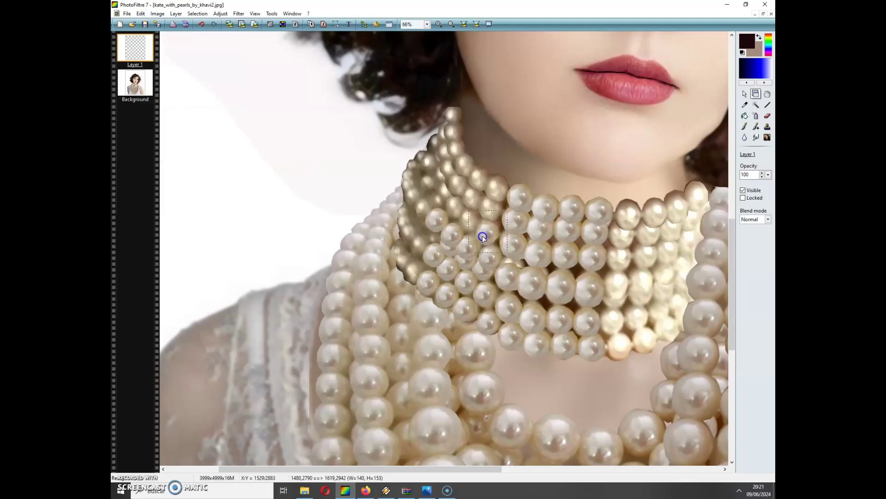
{"action": "left_click", "coordinate": [140, 13]}
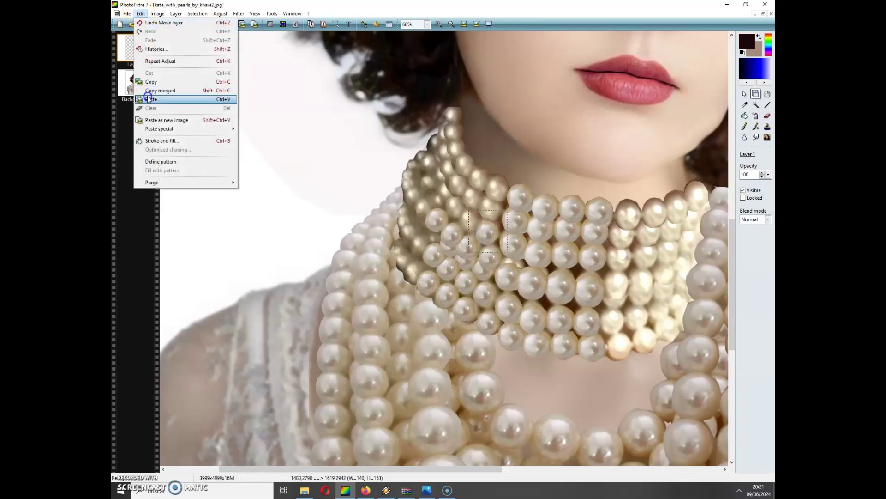
{"action": "left_click", "coordinate": [149, 99]}
{"action": "left_click_drag", "start_coordinate": [445, 253], "coordinate": [492, 208]}
{"action": "left_click", "coordinate": [141, 13]}
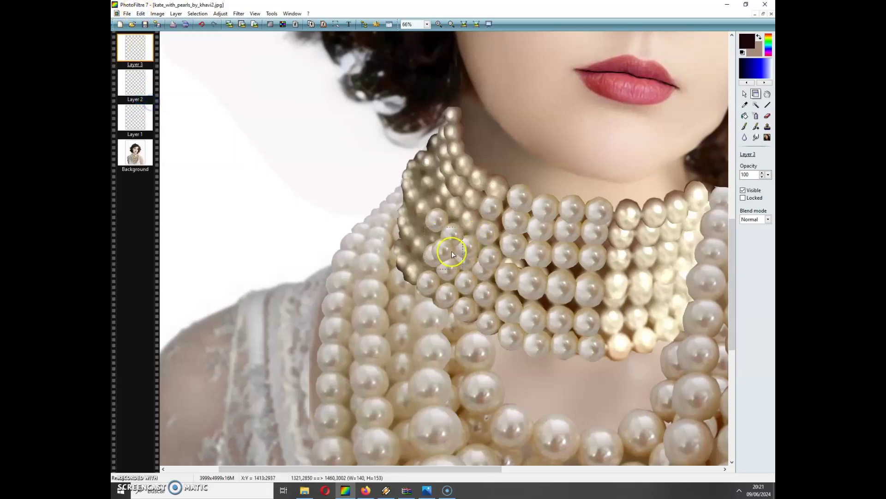
{"action": "left_click_drag", "start_coordinate": [450, 252], "coordinate": [500, 192]}
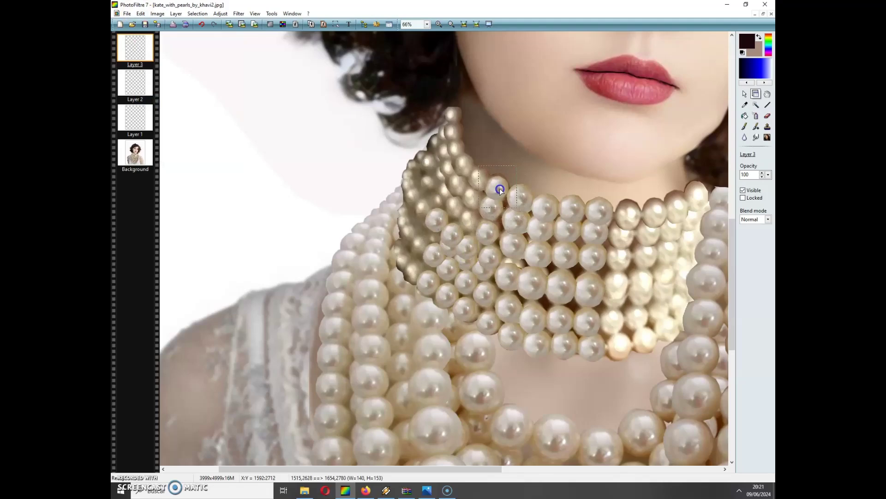
Paste three pearls over the next golden column toward the shaded side, from the third row up to the top row.
{"action": "left_click", "coordinate": [140, 13]}
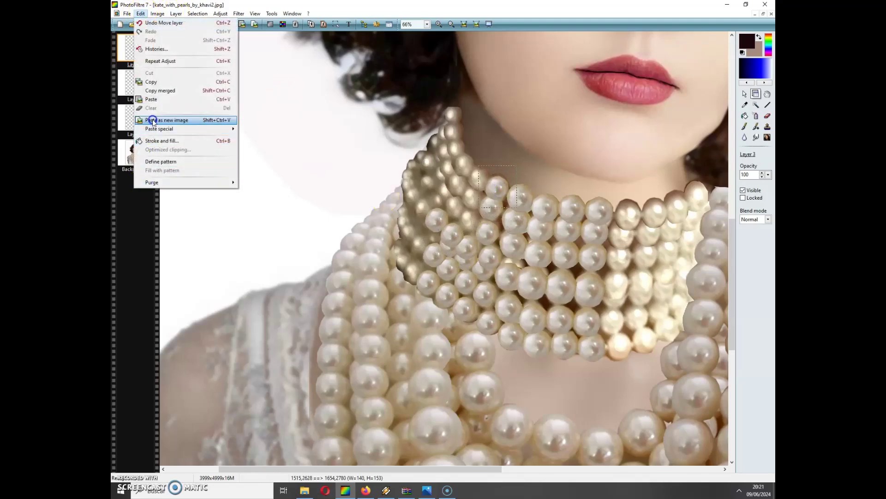
{"action": "left_click", "coordinate": [165, 99]}
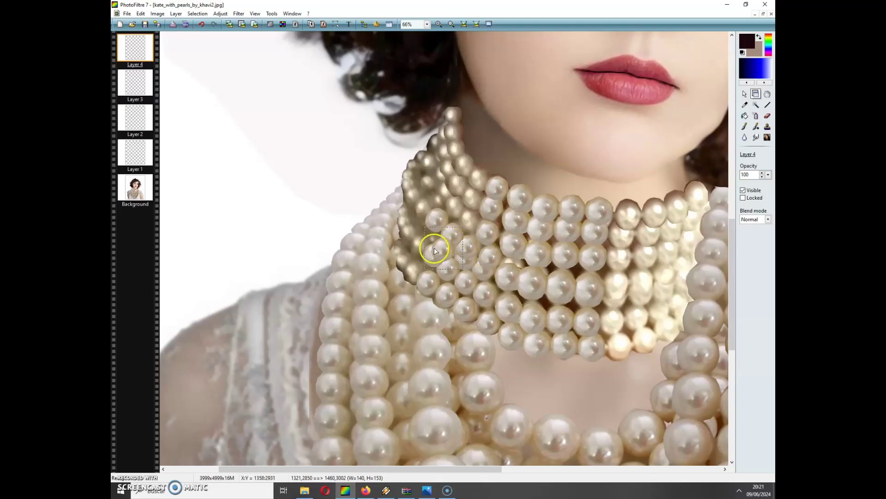
{"action": "left_click_drag", "start_coordinate": [475, 185], "coordinate": [466, 224]}
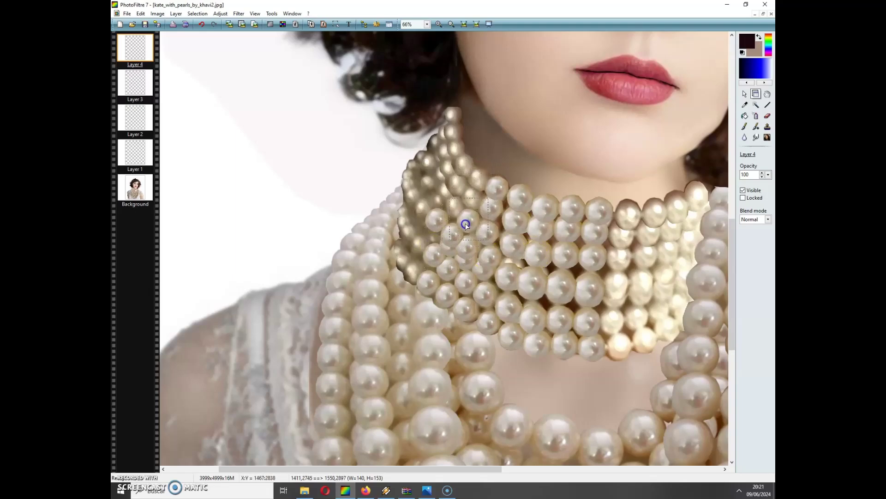
{"action": "left_click", "coordinate": [141, 13]}
{"action": "left_click", "coordinate": [165, 100]}
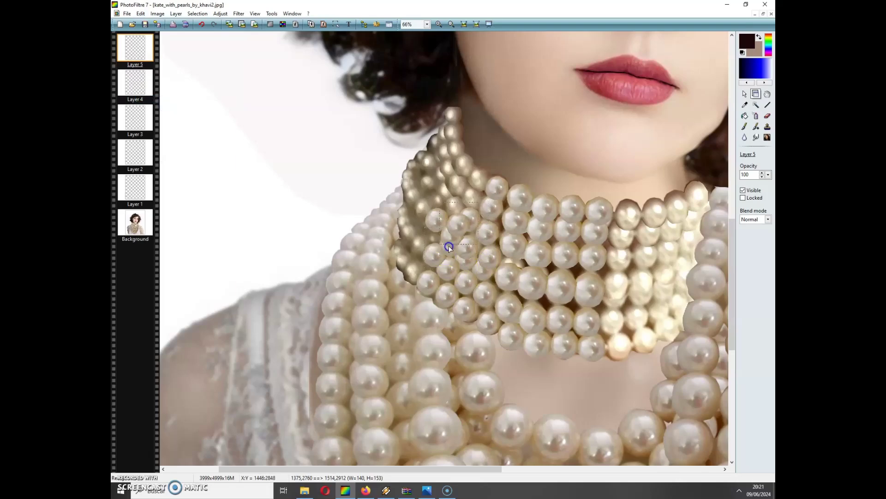
{"action": "left_click_drag", "start_coordinate": [471, 223], "coordinate": [474, 200]}
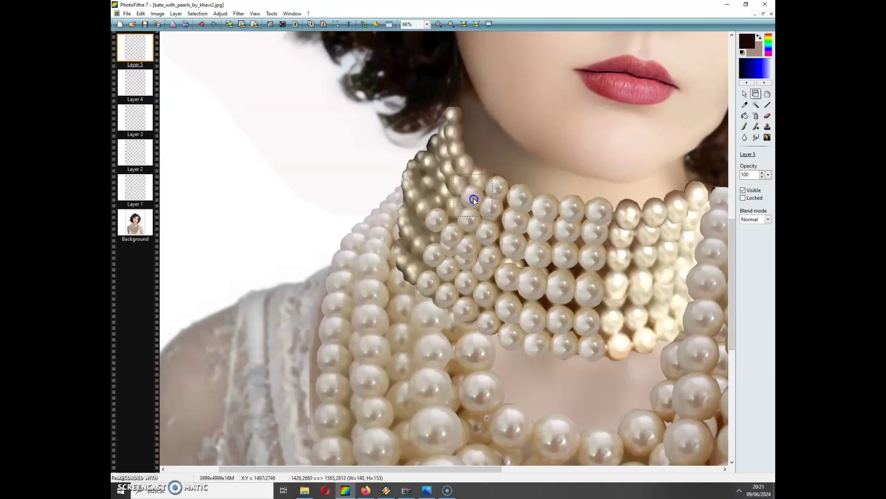
{"action": "left_click", "coordinate": [141, 14]}
{"action": "left_click", "coordinate": [156, 100]}
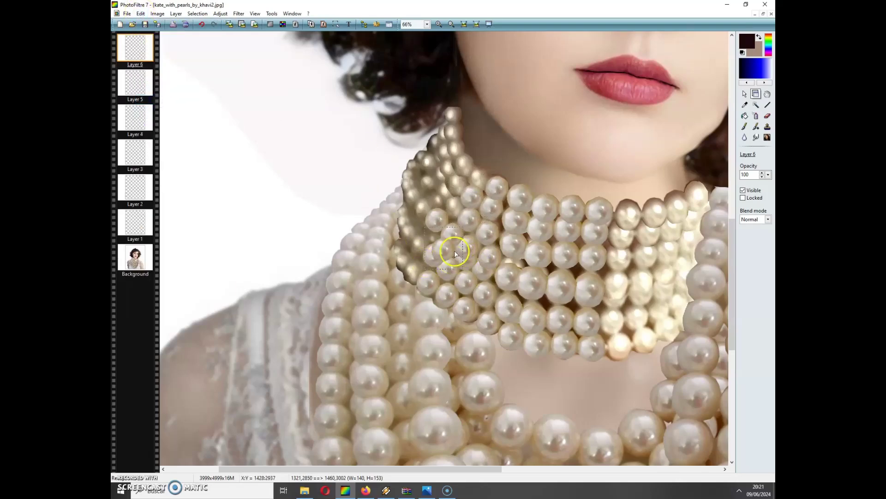
{"action": "left_click_drag", "start_coordinate": [463, 198], "coordinate": [479, 177]}
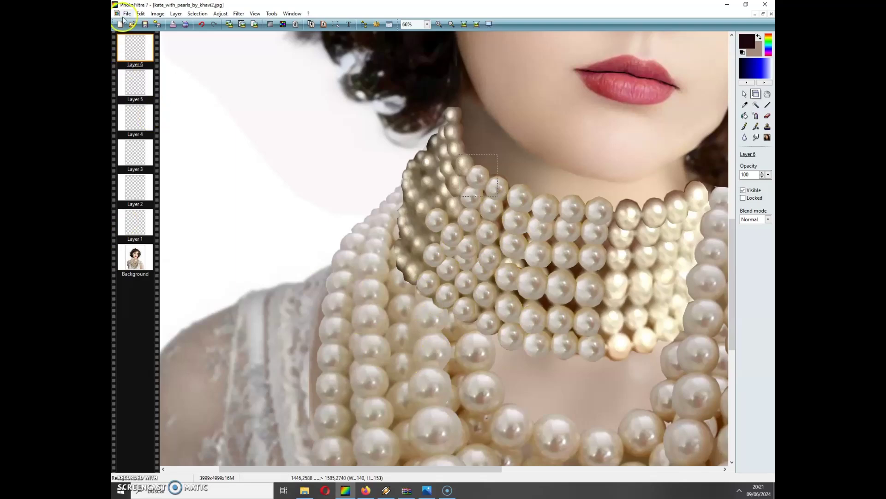
Paste two more pearls over the golden ones toward the shaded side, one in the second row and one in the top row.
{"action": "left_click", "coordinate": [140, 13]}
{"action": "left_click", "coordinate": [157, 99]}
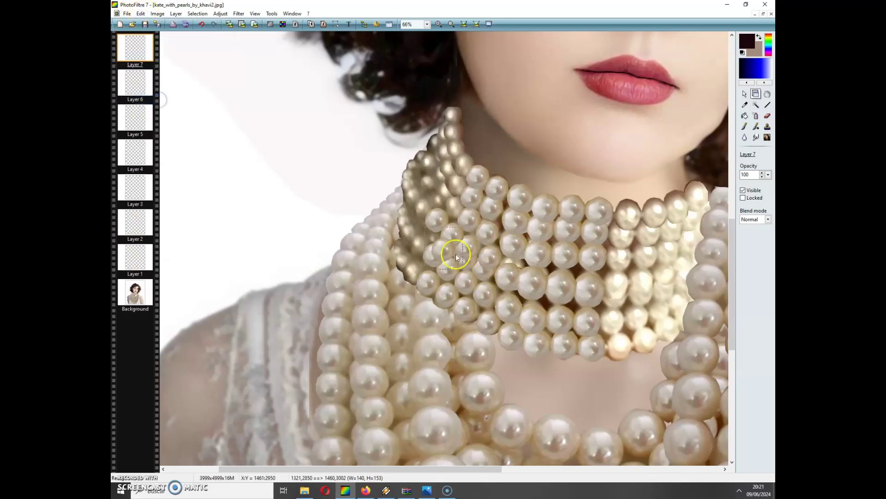
{"action": "left_click_drag", "start_coordinate": [444, 251], "coordinate": [455, 187]}
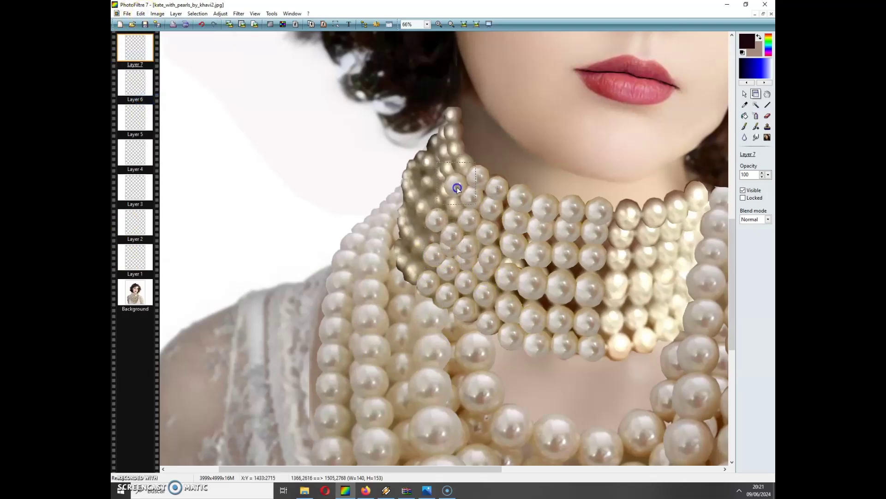
{"action": "left_click", "coordinate": [141, 13]}
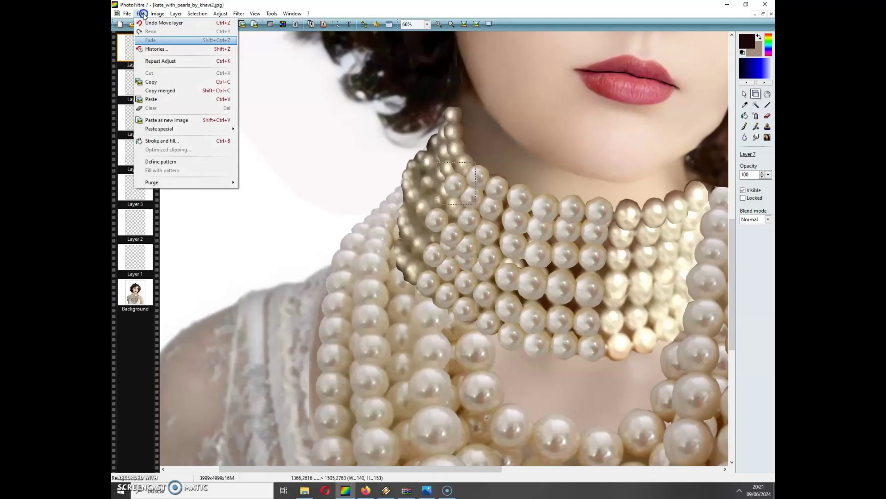
{"action": "left_click", "coordinate": [157, 101]}
{"action": "left_click_drag", "start_coordinate": [431, 233], "coordinate": [467, 166]}
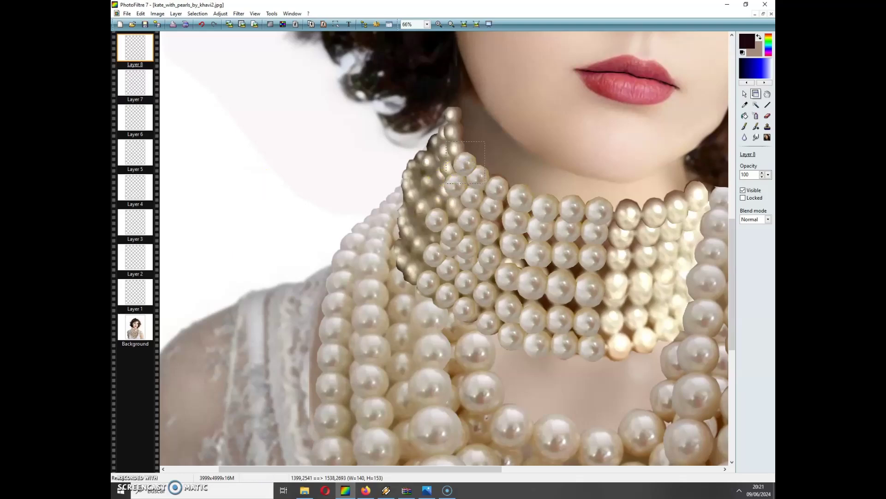
Paste another pearl over the golden one in the third row and merge all layers into the background.
{"action": "left_click", "coordinate": [146, 17]}
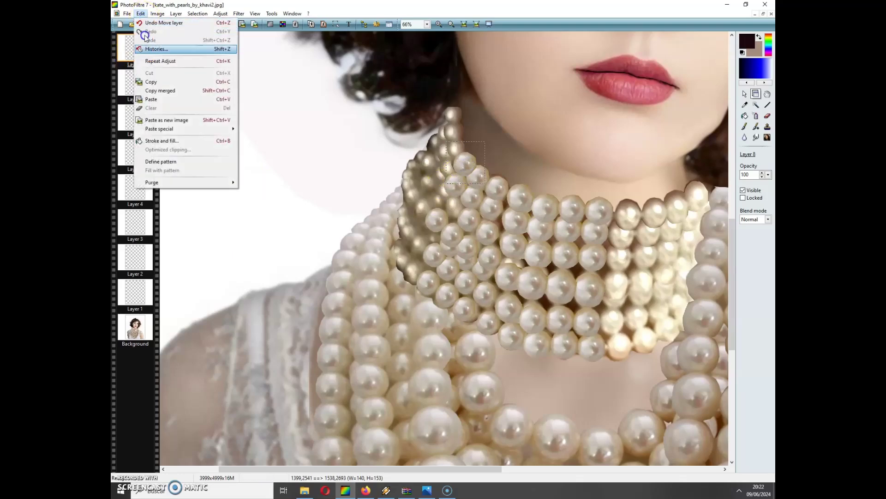
{"action": "left_click", "coordinate": [159, 99]}
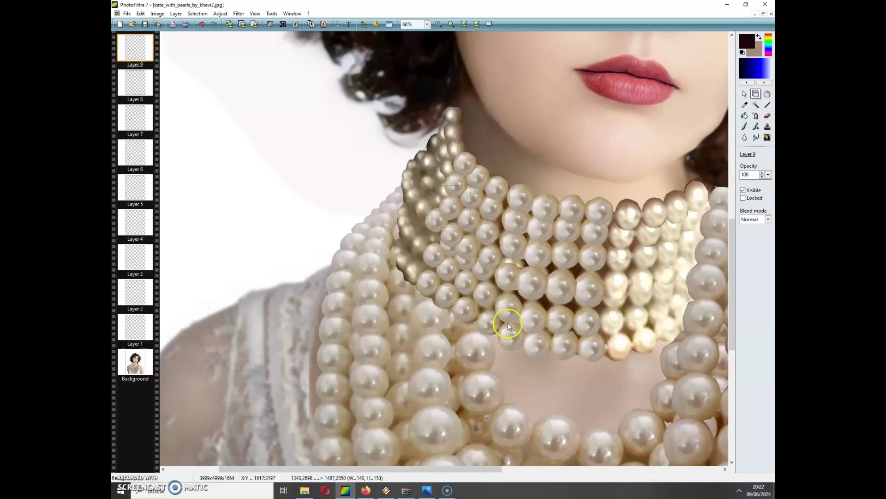
{"action": "left_click", "coordinate": [176, 13]}
{"action": "left_click", "coordinate": [202, 213]}
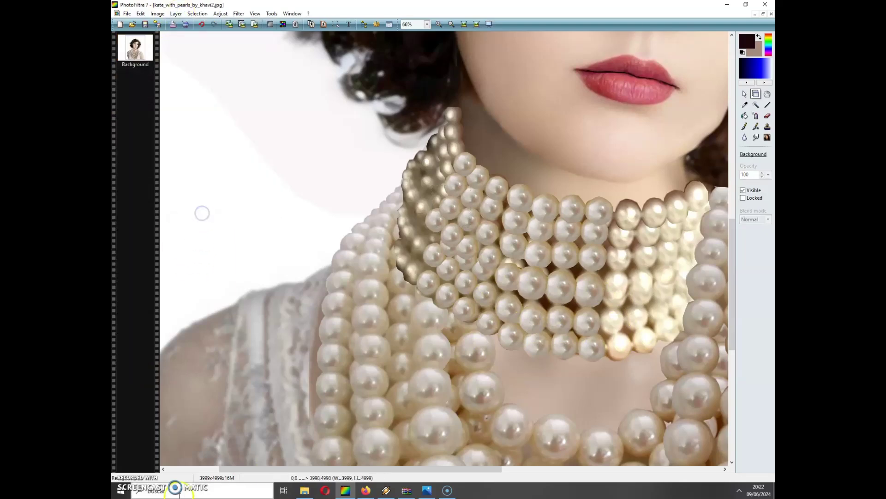
Switch to the small pearl image Untitled 8 (3) and resize it to 125 pixels wide, preserving the aspect ratio.
{"action": "left_click", "coordinate": [755, 14]}
{"action": "left_click", "coordinate": [180, 65]}
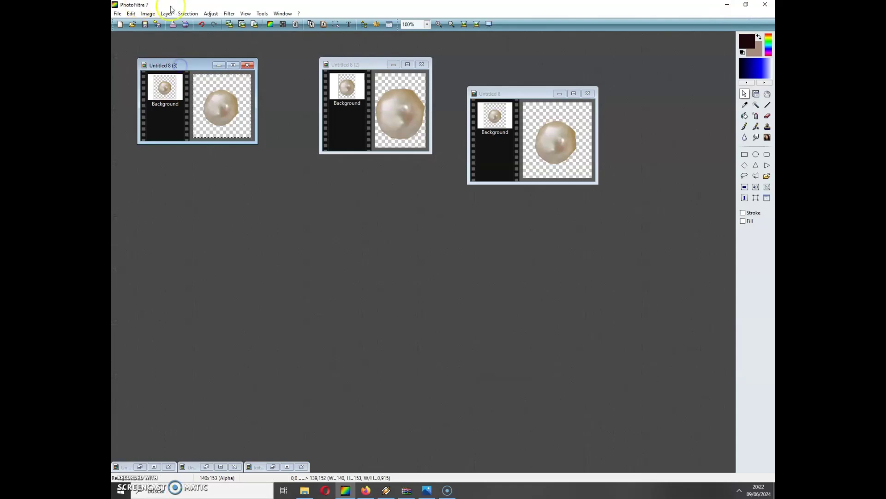
{"action": "left_click", "coordinate": [148, 14]}
{"action": "left_click", "coordinate": [170, 46]}
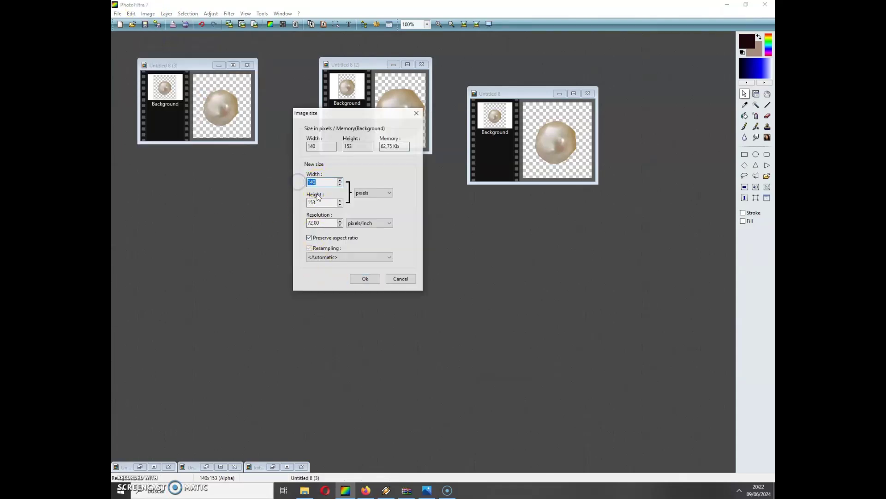
{"action": "type", "text": "125"}
{"action": "key", "text": "Return"}
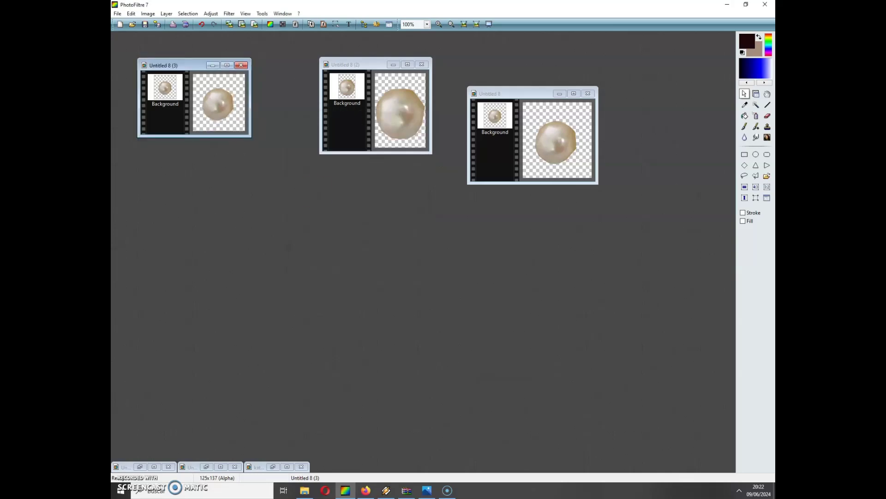
Rotate the resized pearl by a free angle, with size adjustment and antialiasing enabled.
{"action": "left_click", "coordinate": [148, 13]}
{"action": "mouse_move", "coordinate": [175, 73]}
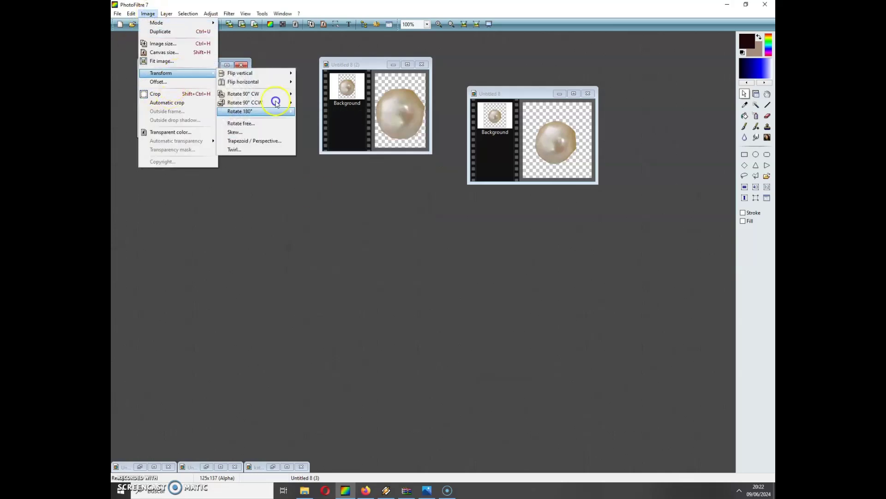
{"action": "left_click", "coordinate": [275, 124]}
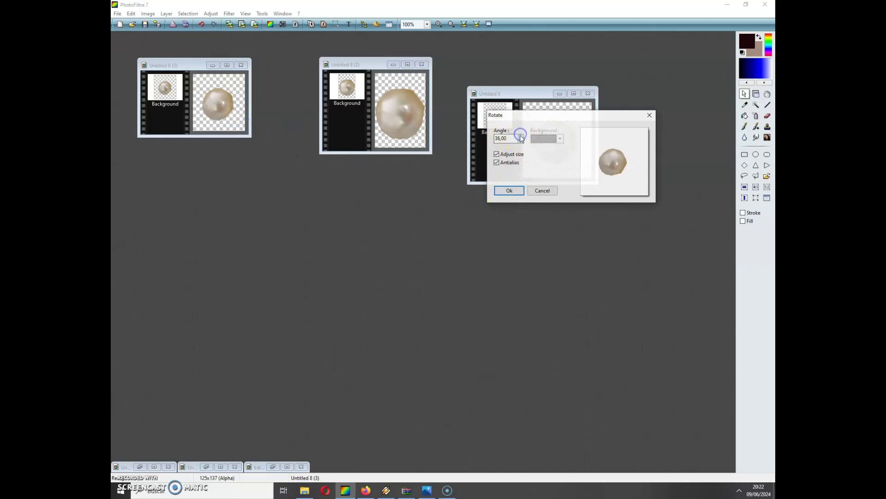
{"action": "left_click", "coordinate": [520, 137]}
{"action": "left_click", "coordinate": [520, 136]}
{"action": "left_click", "coordinate": [521, 136]}
{"action": "left_click", "coordinate": [514, 190]}
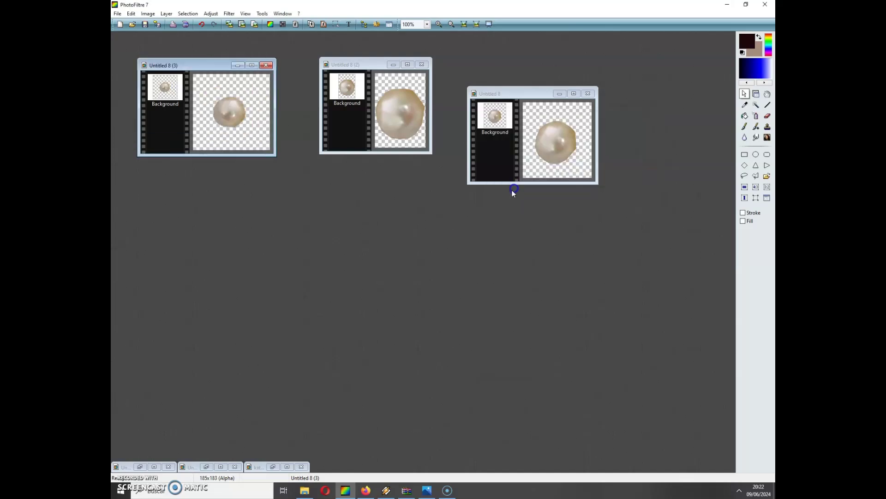
Select the entire rotated pearl image and copy it.
{"action": "left_click", "coordinate": [188, 14]}
{"action": "left_click", "coordinate": [192, 23]}
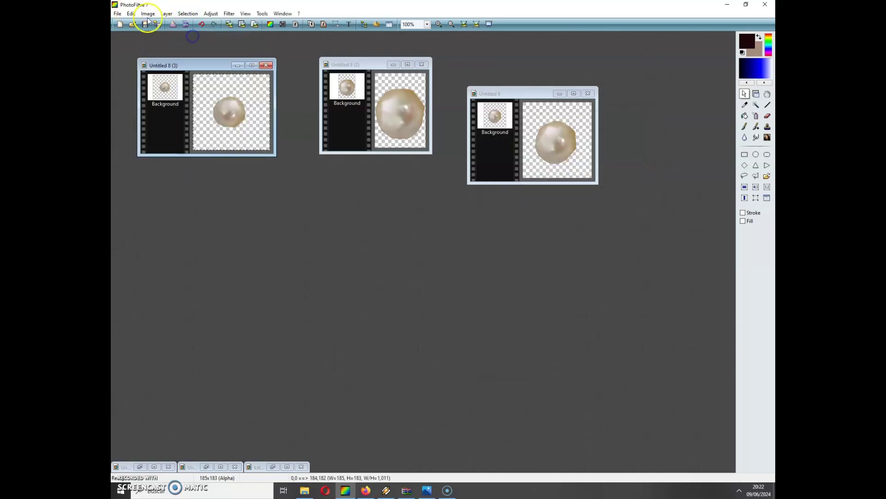
{"action": "left_click", "coordinate": [132, 14]}
{"action": "left_click", "coordinate": [134, 83]}
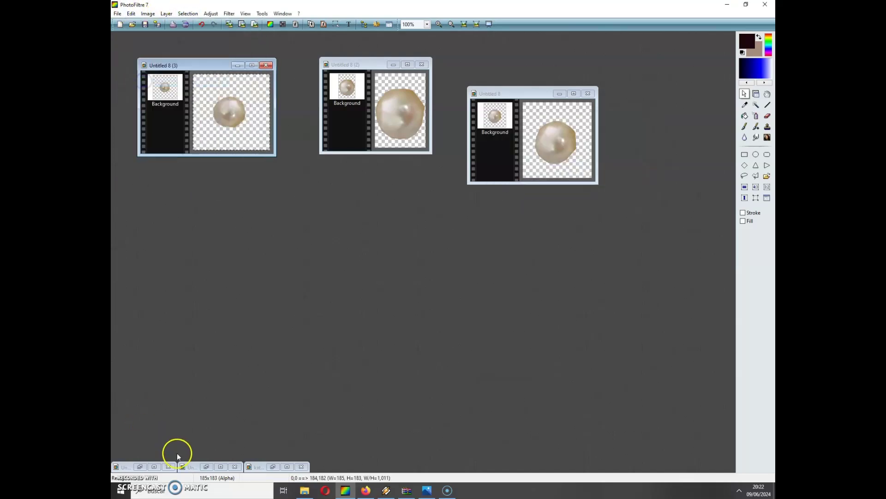
Return to the portrait and paste the smaller pearl over the golden one beyond the last white pearl of the bottom row.
{"action": "left_click", "coordinate": [274, 466]}
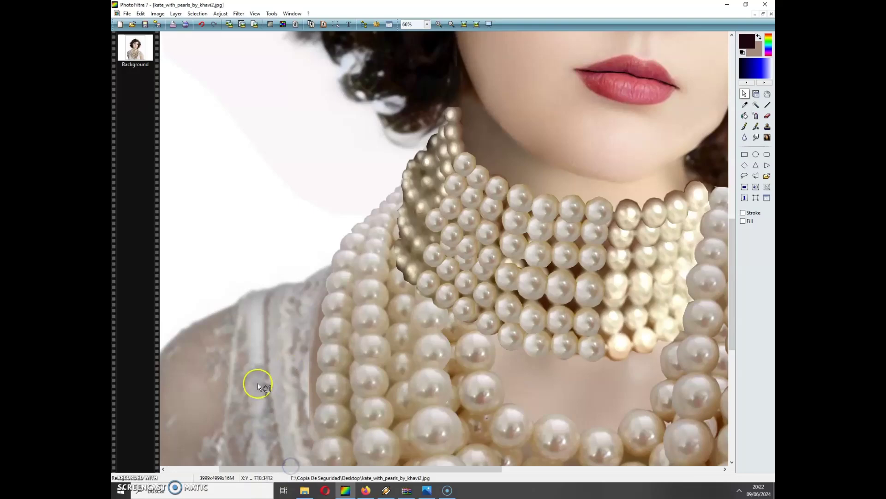
{"action": "left_click", "coordinate": [126, 14]}
{"action": "mouse_move", "coordinate": [140, 13]}
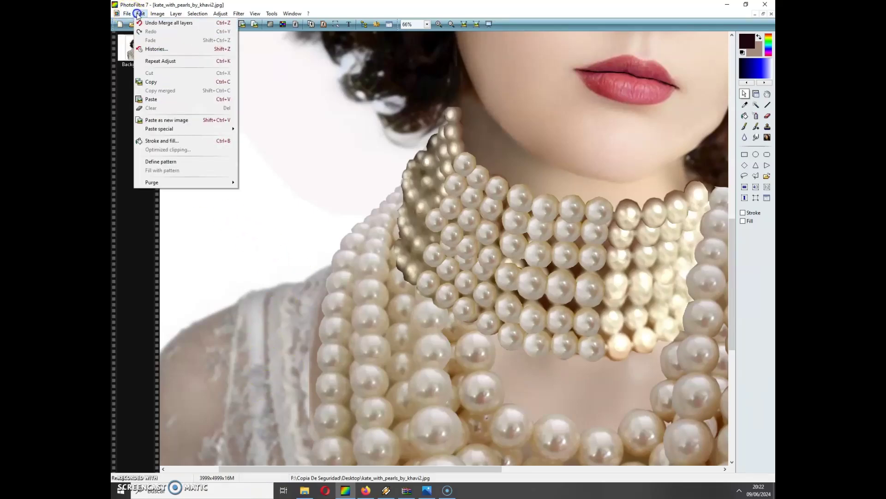
{"action": "left_click", "coordinate": [151, 109]}
{"action": "left_click", "coordinate": [151, 99]}
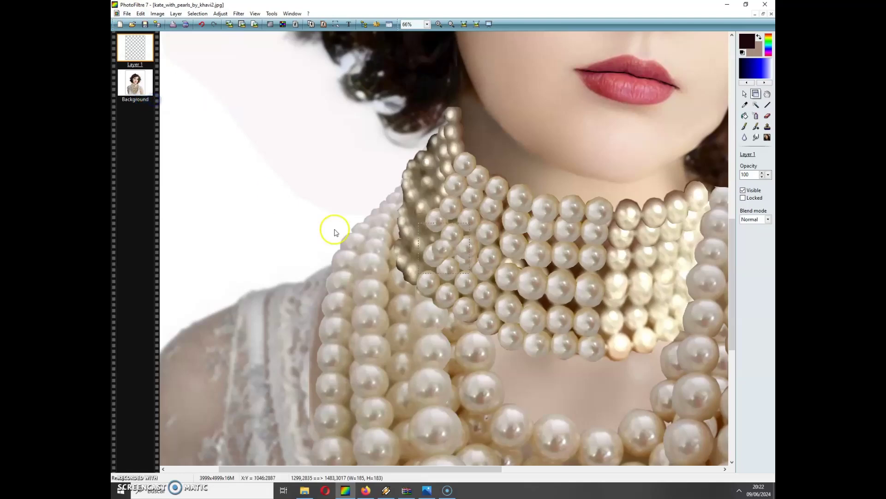
{"action": "left_click_drag", "start_coordinate": [448, 250], "coordinate": [443, 243]}
{"action": "left_click_drag", "start_coordinate": [442, 202], "coordinate": [446, 200]}
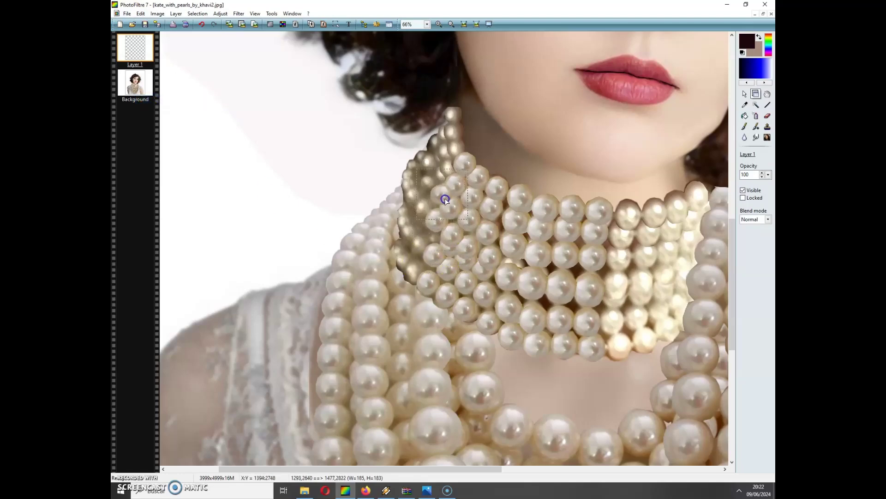
{"action": "left_click_drag", "start_coordinate": [451, 172], "coordinate": [419, 267]}
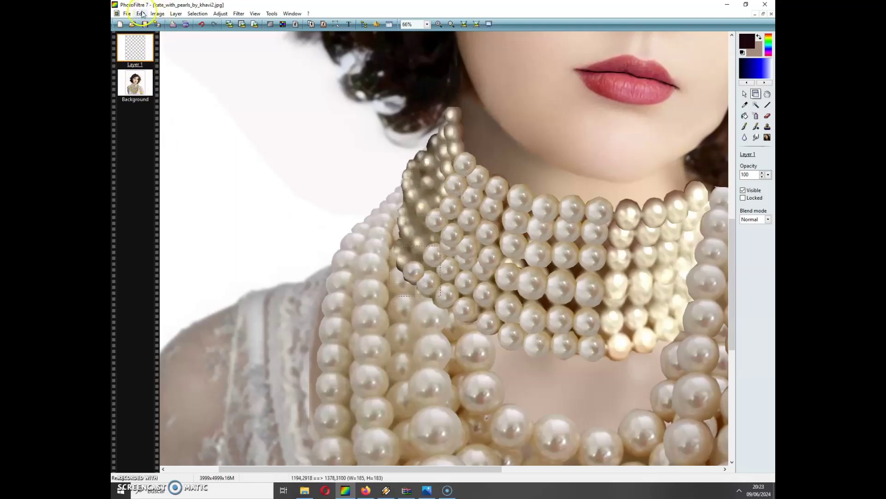
Paste a second small pearl at the bottom row's outer end and stack Layer 1 above Layer 2.
{"action": "left_click", "coordinate": [140, 14]}
{"action": "left_click", "coordinate": [157, 99]}
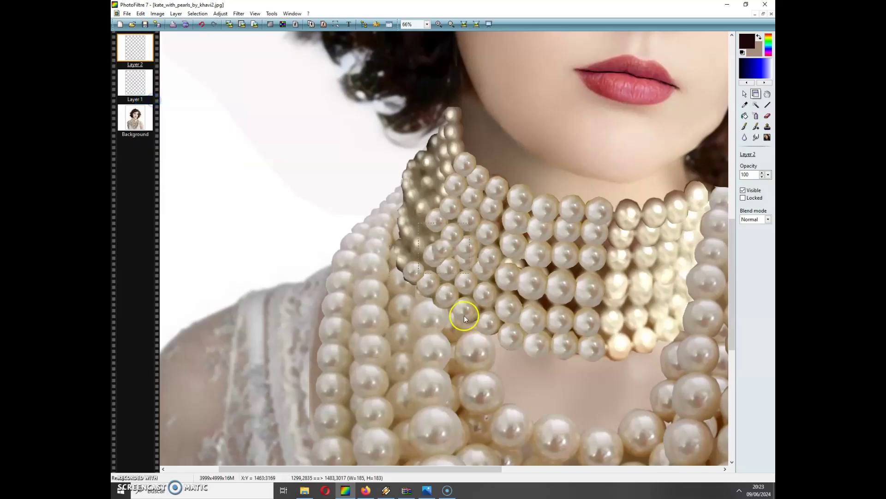
{"action": "left_click_drag", "start_coordinate": [444, 247], "coordinate": [406, 258]}
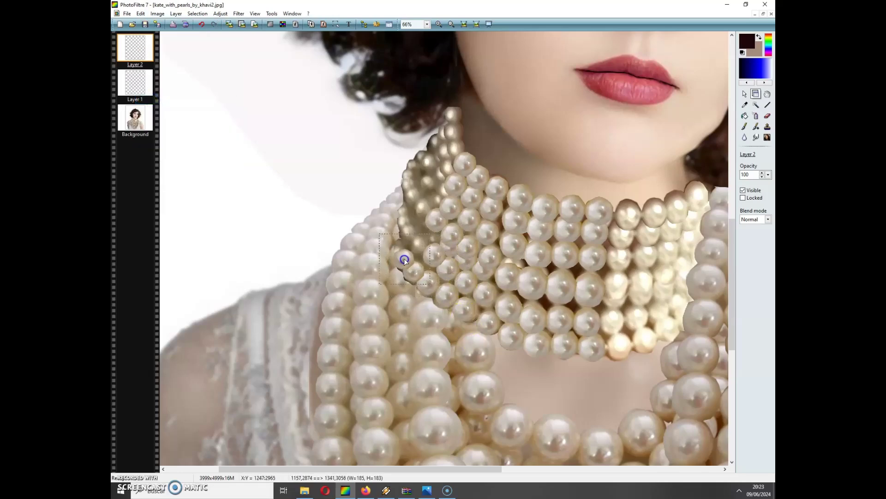
{"action": "left_click_drag", "start_coordinate": [135, 83], "coordinate": [135, 47]}
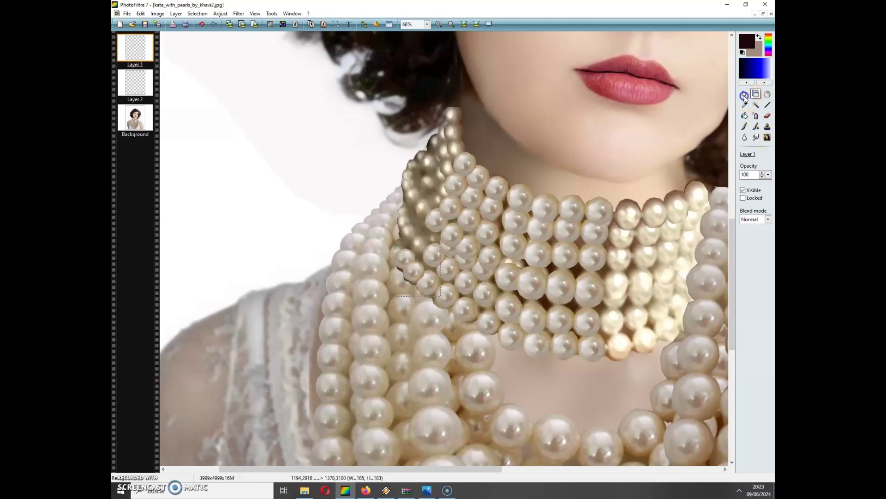
{"action": "left_click", "coordinate": [745, 95]}
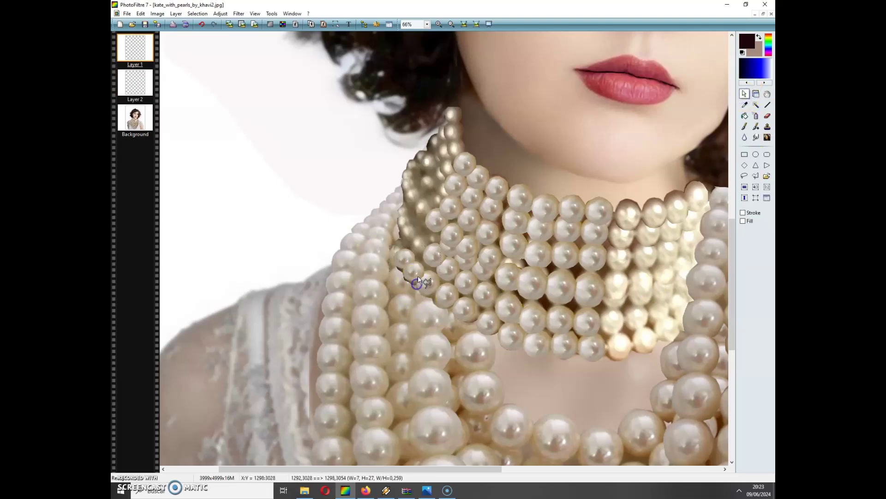
{"action": "mouse_move", "coordinate": [418, 277]}
{"action": "left_mouse_down"}
{"action": "mouse_move", "coordinate": [426, 271]}
{"action": "mouse_move", "coordinate": [421, 291]}
{"action": "mouse_move", "coordinate": [411, 290]}
{"action": "left_mouse_up"}
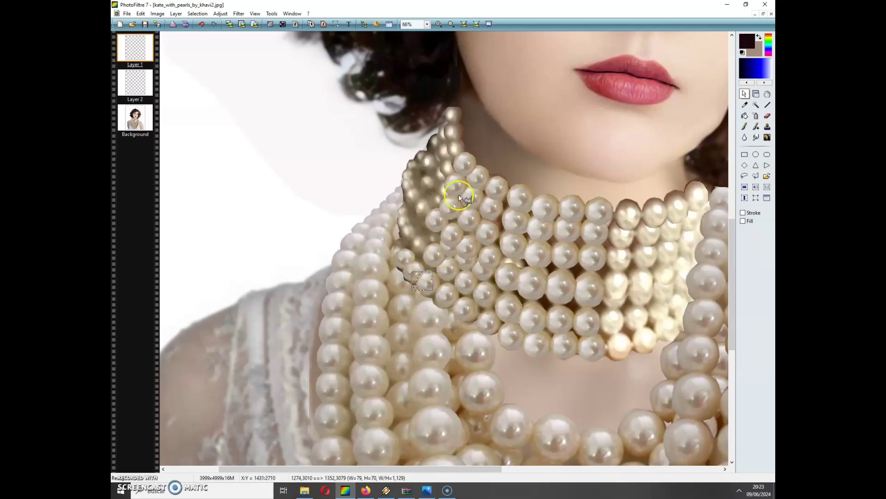
{"action": "left_click", "coordinate": [439, 24]}
{"action": "left_click", "coordinate": [439, 24]}
{"action": "left_click", "coordinate": [439, 25]}
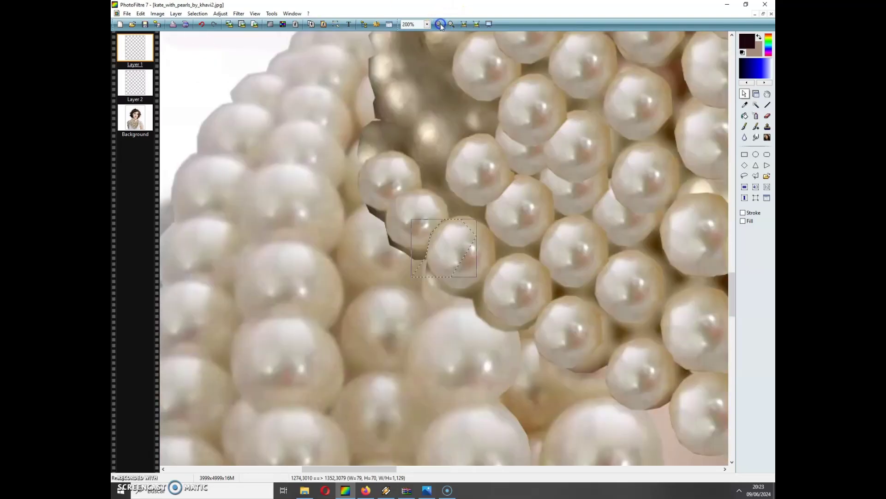
{"action": "left_click", "coordinate": [353, 222]}
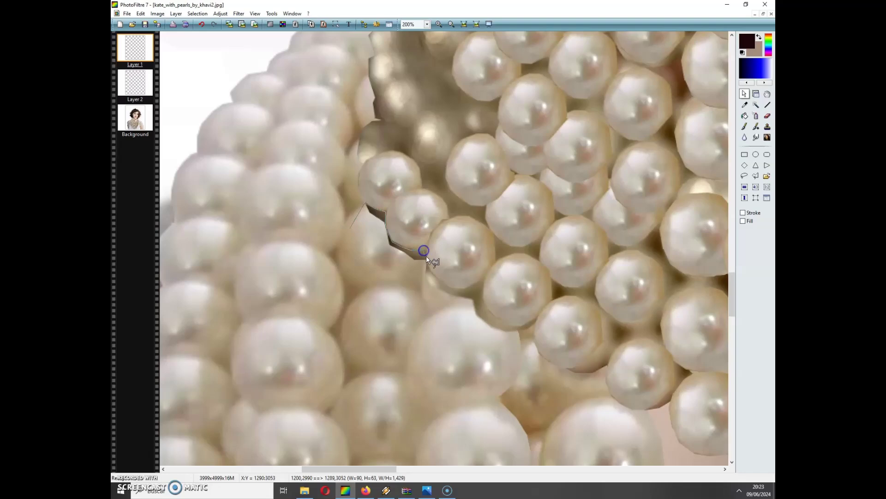
{"action": "double_click", "coordinate": [409, 279]}
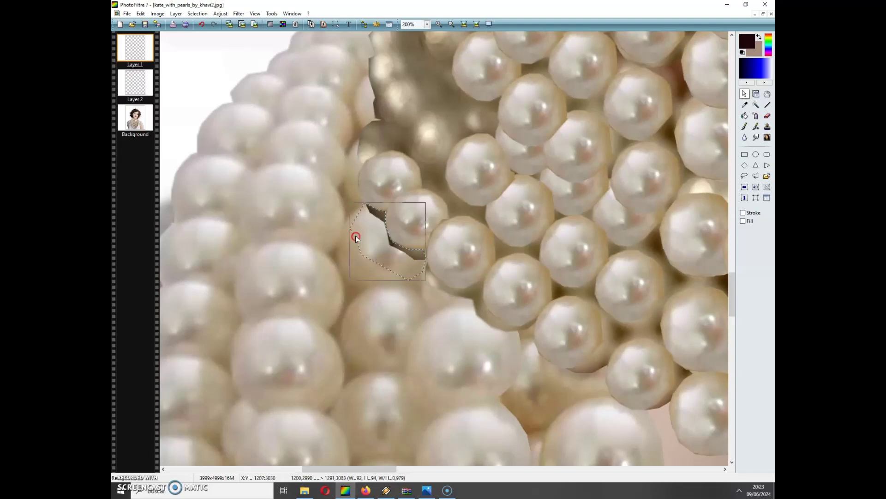
{"action": "left_click", "coordinate": [136, 90]}
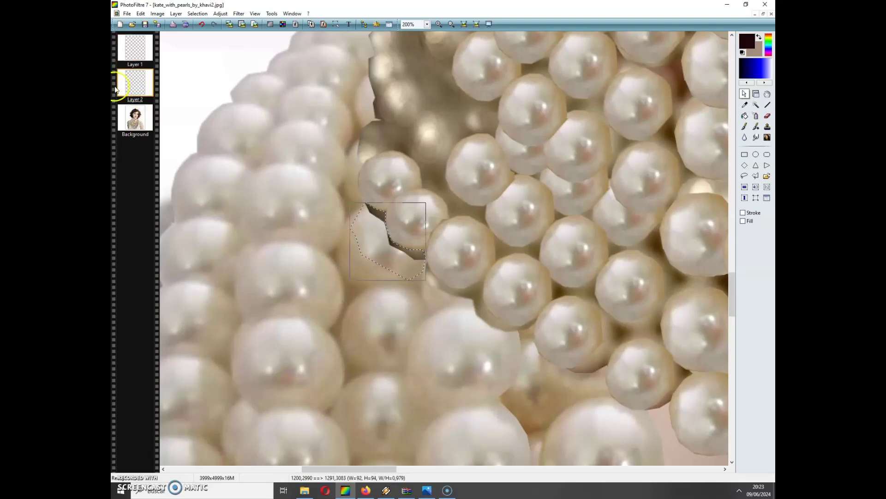
{"action": "left_click", "coordinate": [140, 39]}
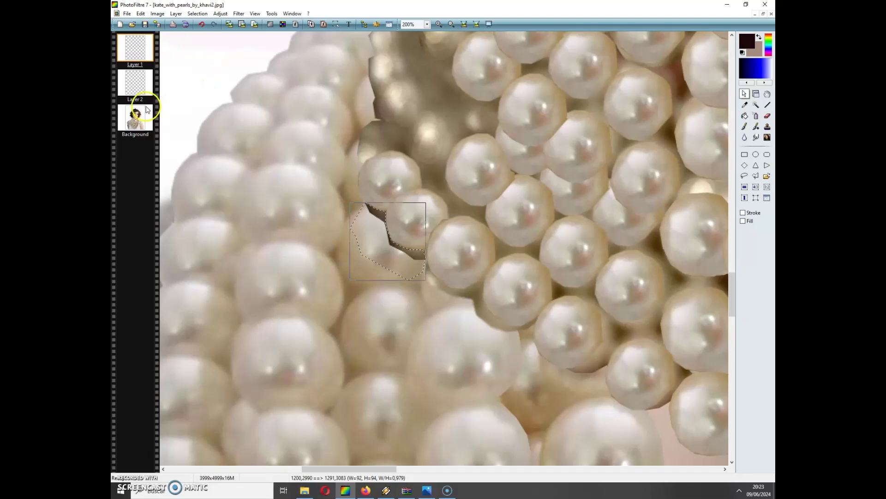
{"action": "left_click", "coordinate": [194, 14]}
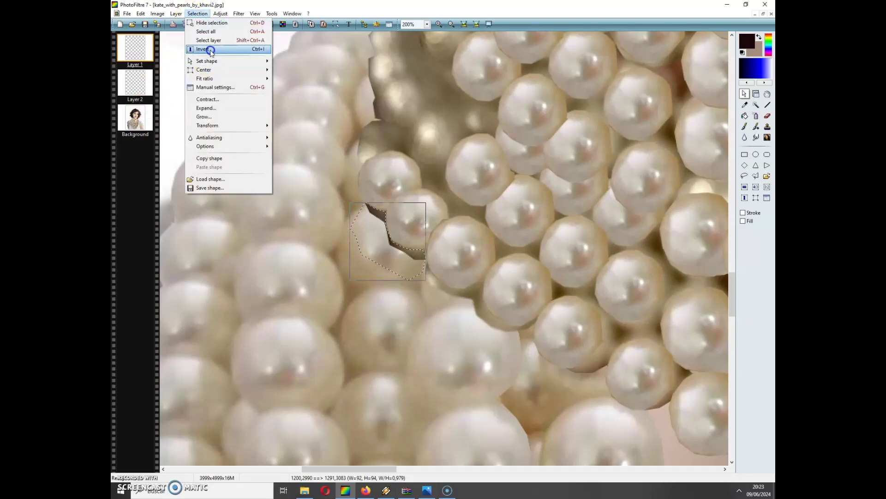
{"action": "left_click", "coordinate": [211, 23]}
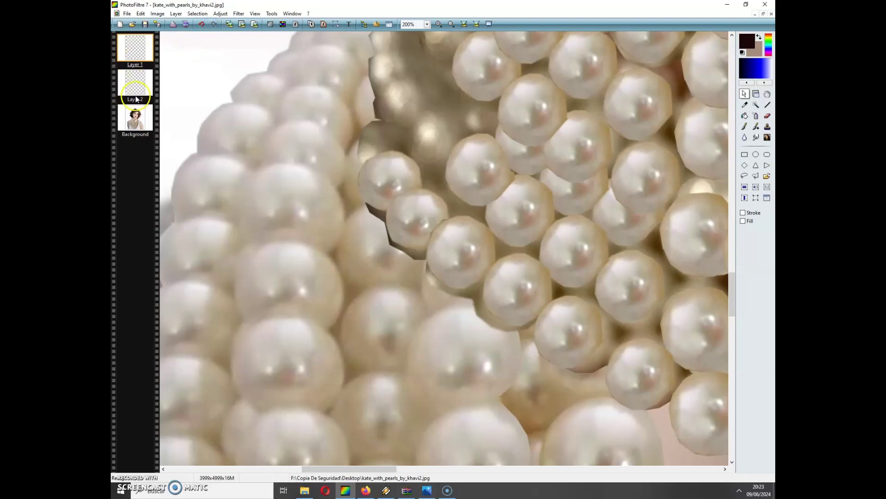
Smudge away the dark edge beside the two new pearls on the background layer, using a radius of 20.
{"action": "left_click", "coordinate": [136, 118]}
{"action": "left_click", "coordinate": [756, 137]}
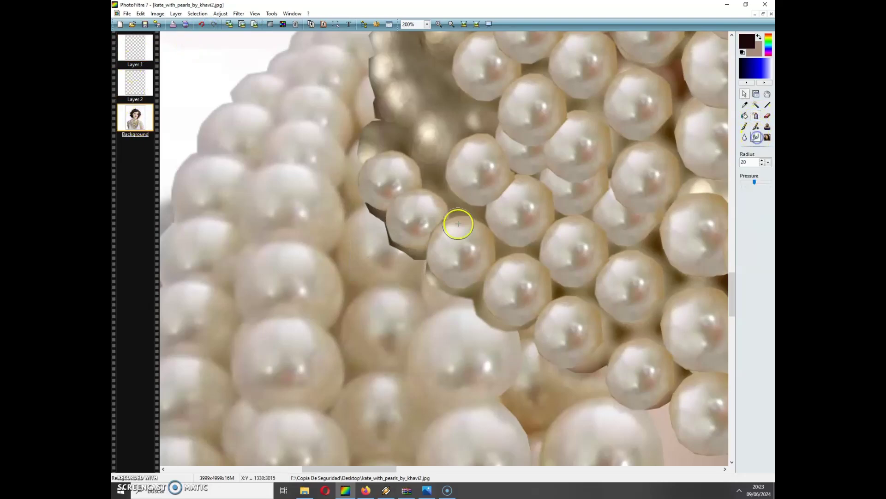
{"action": "mouse_move", "coordinate": [364, 216]}
{"action": "left_mouse_down"}
{"action": "mouse_move", "coordinate": [385, 216]}
{"action": "mouse_move", "coordinate": [393, 254]}
{"action": "mouse_move", "coordinate": [388, 231]}
{"action": "mouse_move", "coordinate": [420, 263]}
{"action": "mouse_move", "coordinate": [417, 253]}
{"action": "mouse_move", "coordinate": [381, 248]}
{"action": "left_mouse_up"}
{"action": "left_click", "coordinate": [370, 180]}
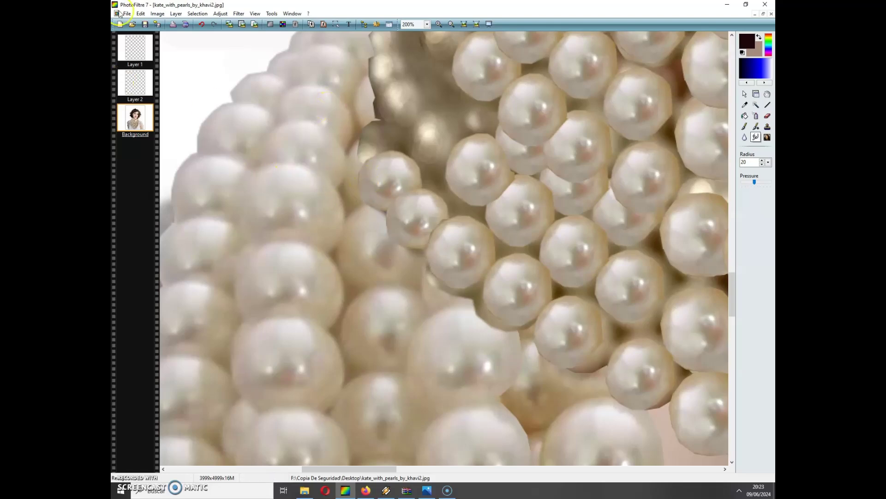
Paste another small pearl, place the Layer 1 pearl at the bottom row's outer end and trim away its inner edge.
{"action": "left_click", "coordinate": [140, 13]}
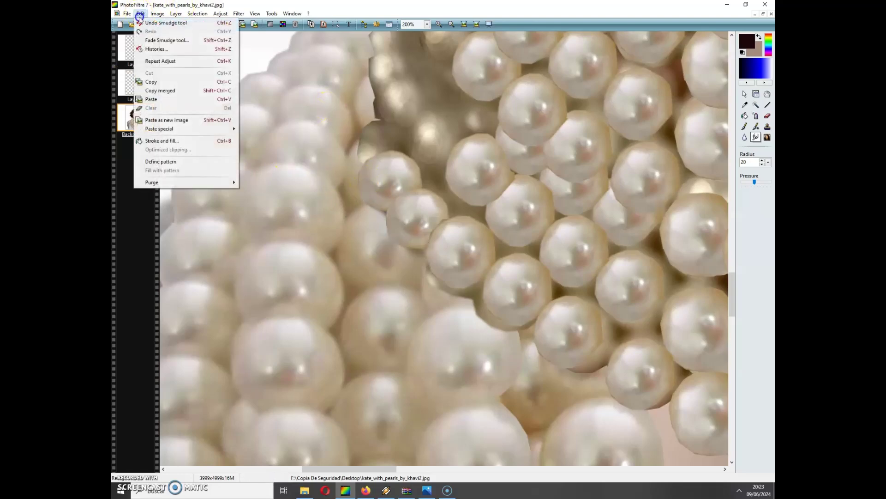
{"action": "left_click", "coordinate": [151, 99]}
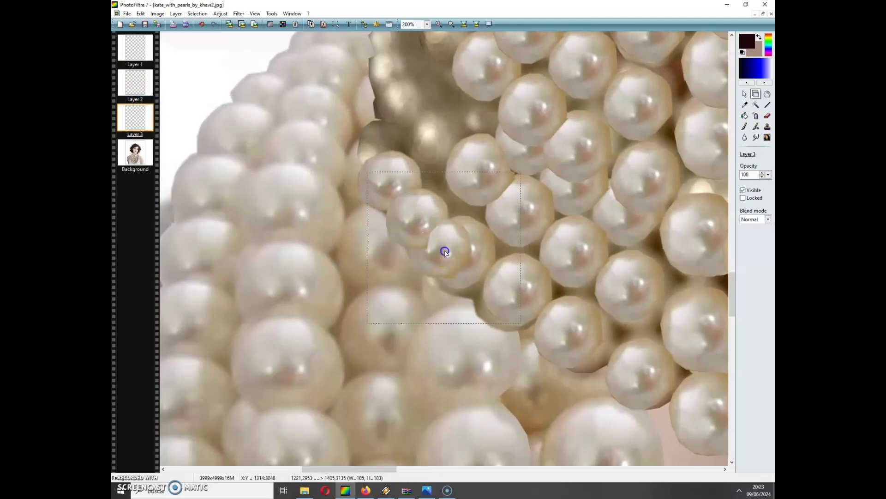
{"action": "left_click_drag", "start_coordinate": [407, 215], "coordinate": [374, 143]}
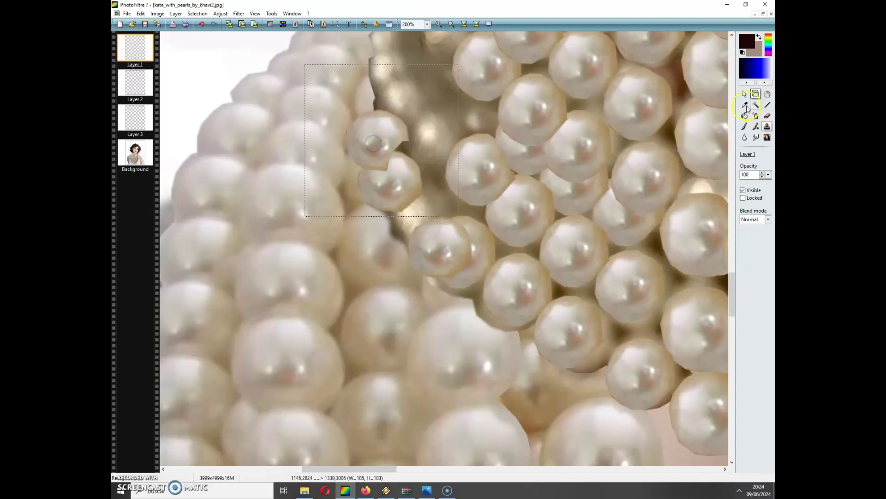
{"action": "left_click", "coordinate": [744, 94]}
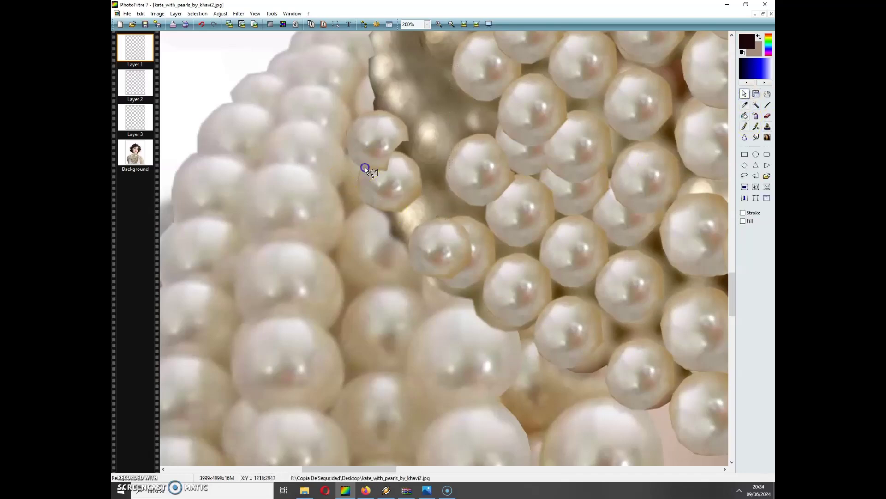
{"action": "mouse_move", "coordinate": [365, 167]}
{"action": "left_mouse_down"}
{"action": "mouse_move", "coordinate": [398, 150]}
{"action": "mouse_move", "coordinate": [410, 109]}
{"action": "mouse_move", "coordinate": [429, 137]}
{"action": "mouse_move", "coordinate": [387, 184]}
{"action": "mouse_move", "coordinate": [339, 181]}
{"action": "left_mouse_up"}
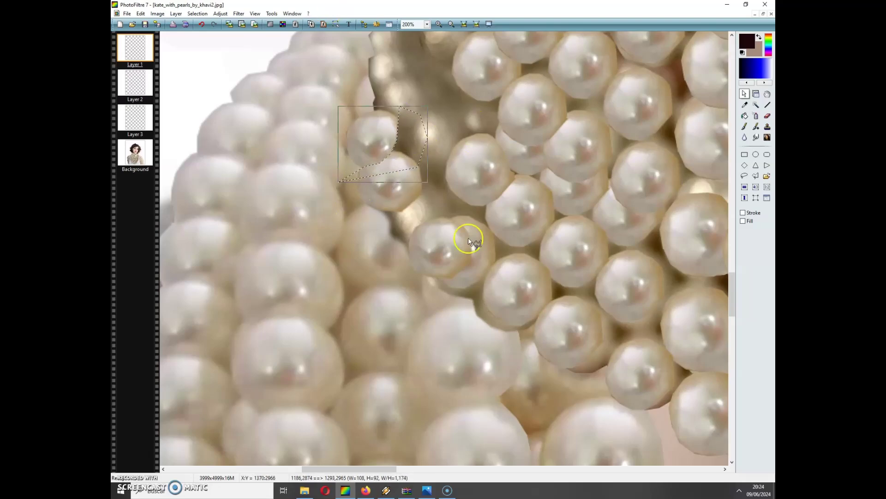
Paste one more small pearl and fit it into the gap between the bottom row's outer pearls.
{"action": "left_click", "coordinate": [140, 13]}
{"action": "left_click", "coordinate": [153, 101]}
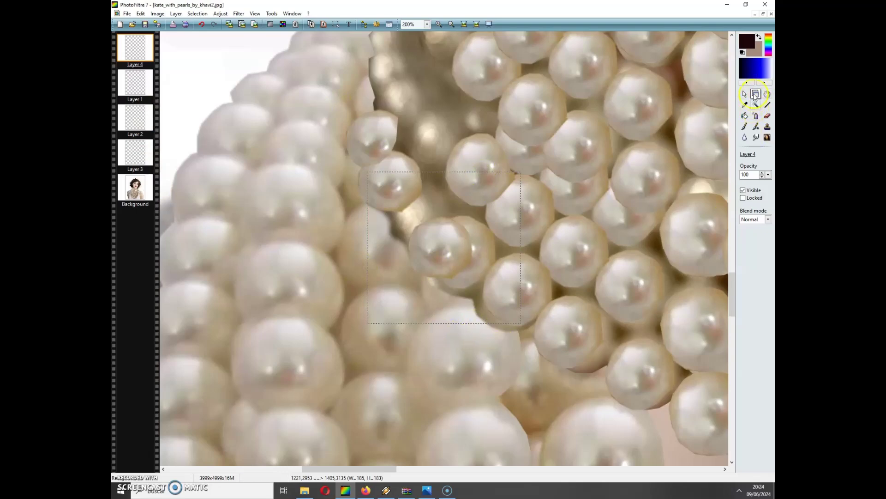
{"action": "left_click_drag", "start_coordinate": [439, 263], "coordinate": [420, 238]}
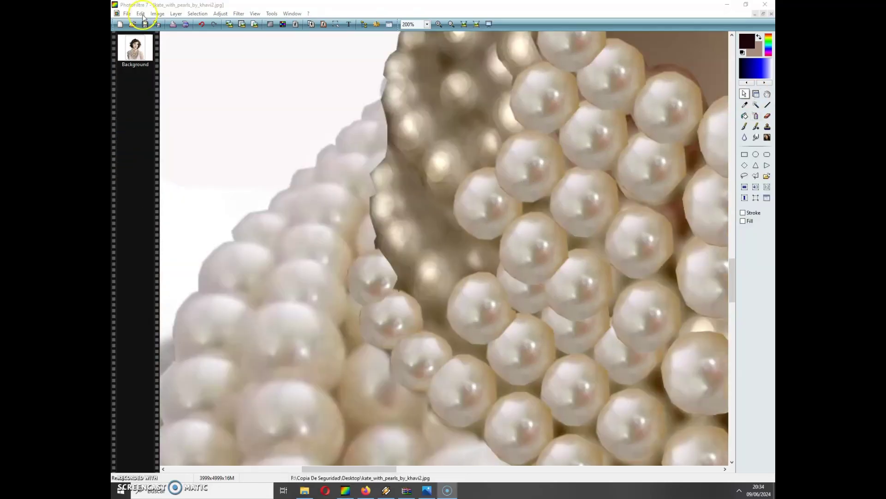
Paste the four-pearl strand twice, placing one copy above the bottom row's outer end and the other over the golden pearls farther up.
{"action": "left_click", "coordinate": [141, 15]}
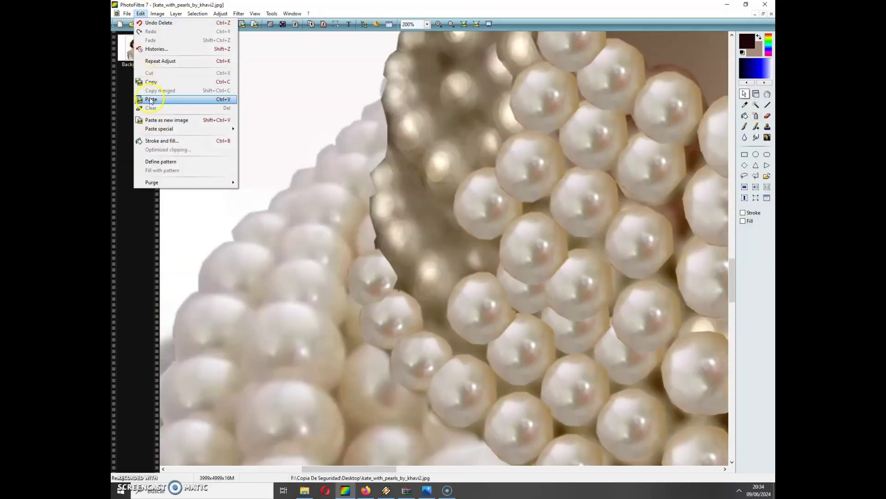
{"action": "left_click", "coordinate": [150, 99]}
{"action": "mouse_move", "coordinate": [474, 326]}
{"action": "left_mouse_down"}
{"action": "mouse_move", "coordinate": [481, 314]}
{"action": "mouse_move", "coordinate": [462, 327]}
{"action": "left_mouse_up"}
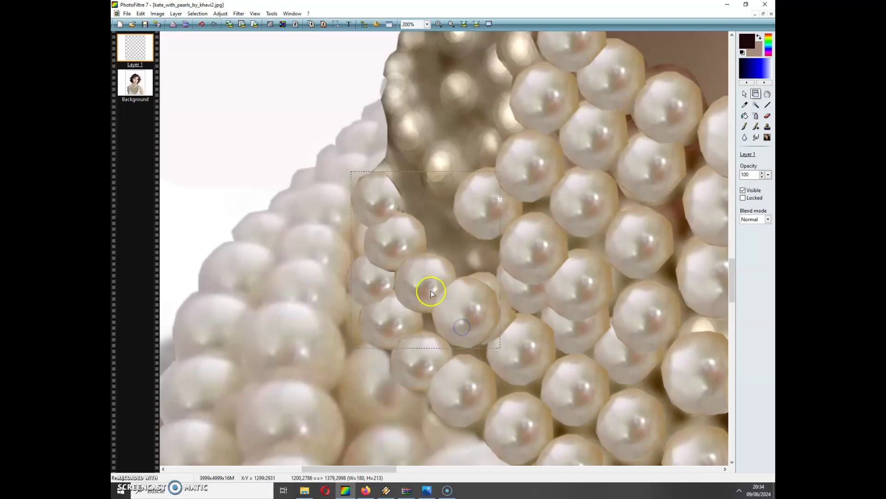
{"action": "left_click", "coordinate": [140, 13]}
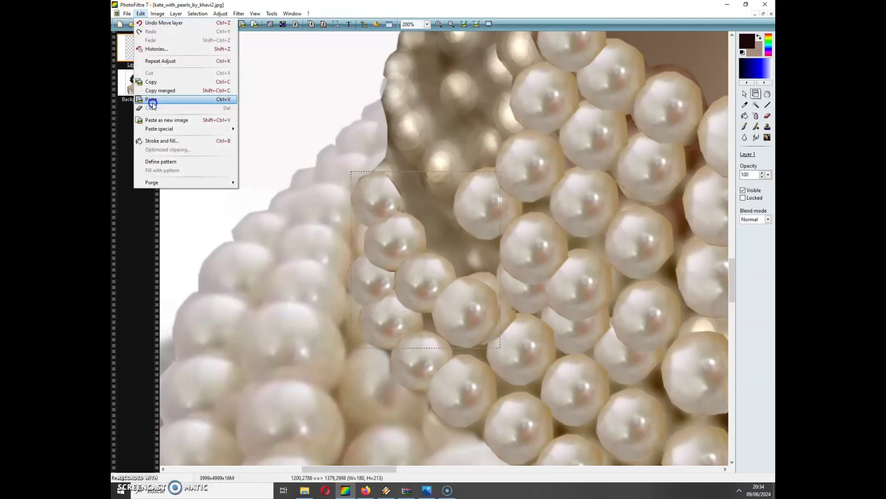
{"action": "left_click", "coordinate": [152, 100]}
{"action": "left_click_drag", "start_coordinate": [396, 253], "coordinate": [484, 269]}
{"action": "left_click_drag", "start_coordinate": [486, 255], "coordinate": [492, 214]}
Lasso and delete the overlapping inner edges of the upper strand on Layer 2 and the lower strand on Layer 1.
{"action": "left_click", "coordinate": [744, 94]}
{"action": "left_click", "coordinate": [463, 200]}
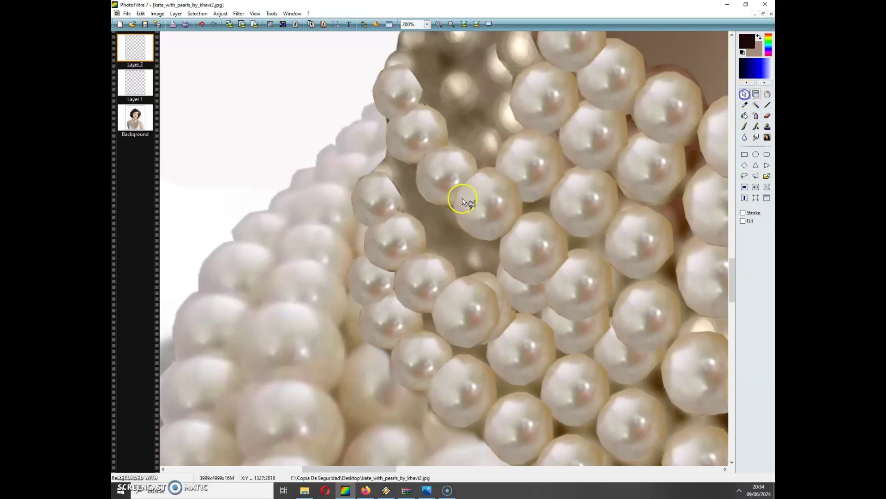
{"action": "left_click_drag", "start_coordinate": [498, 163], "coordinate": [497, 172]}
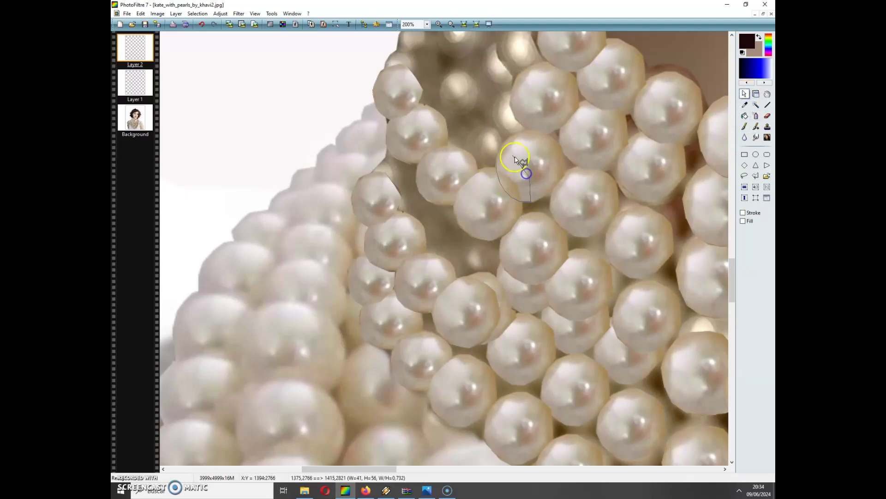
{"action": "left_click_drag", "start_coordinate": [514, 155], "coordinate": [513, 154]}
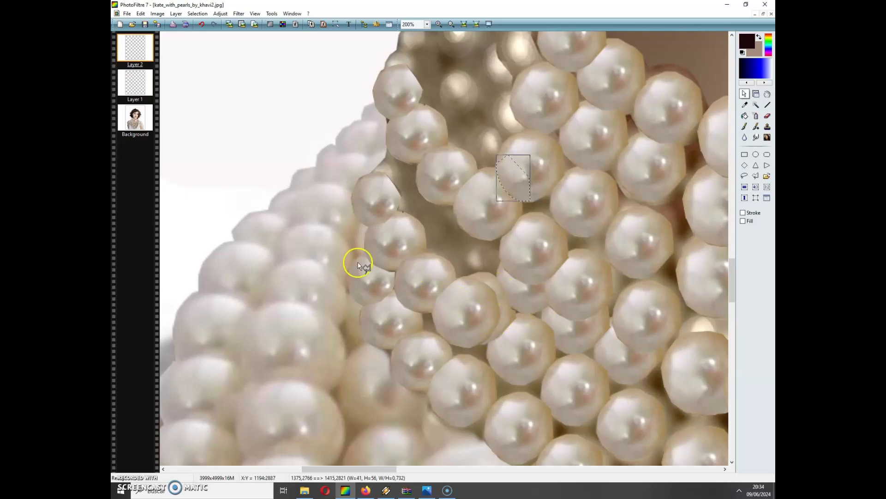
{"action": "left_click", "coordinate": [141, 79]}
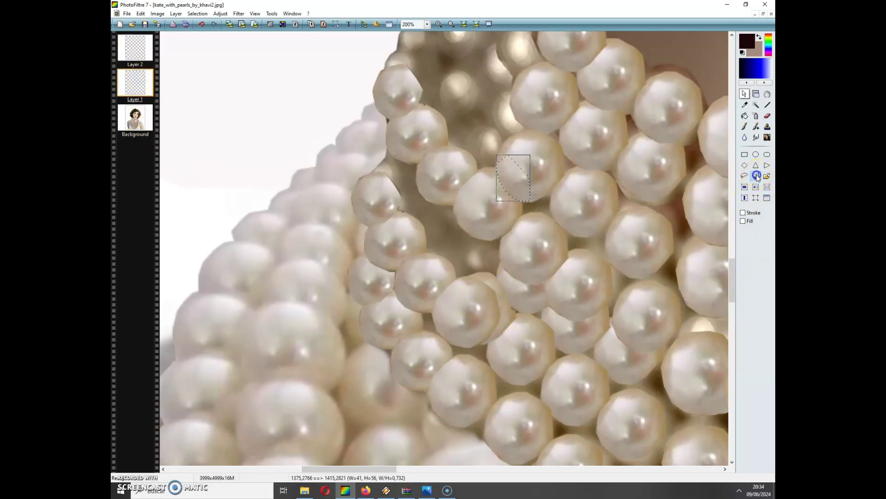
{"action": "left_click", "coordinate": [471, 279]}
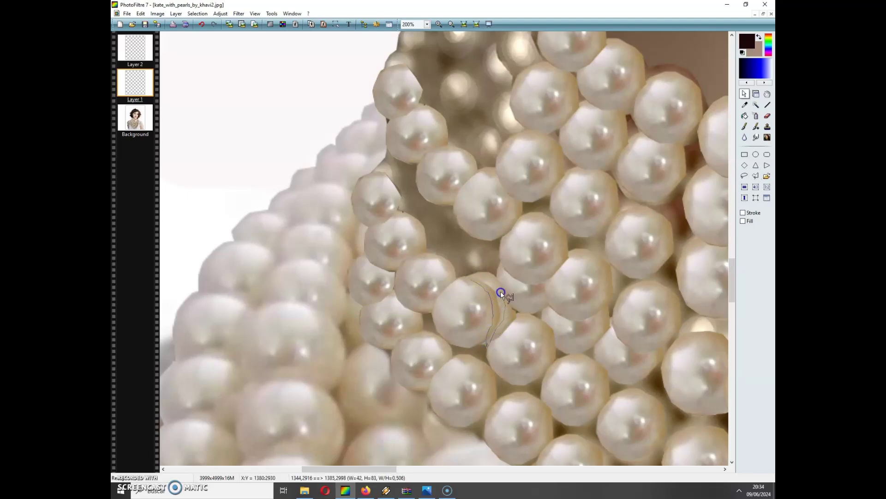
{"action": "double_click", "coordinate": [488, 273]}
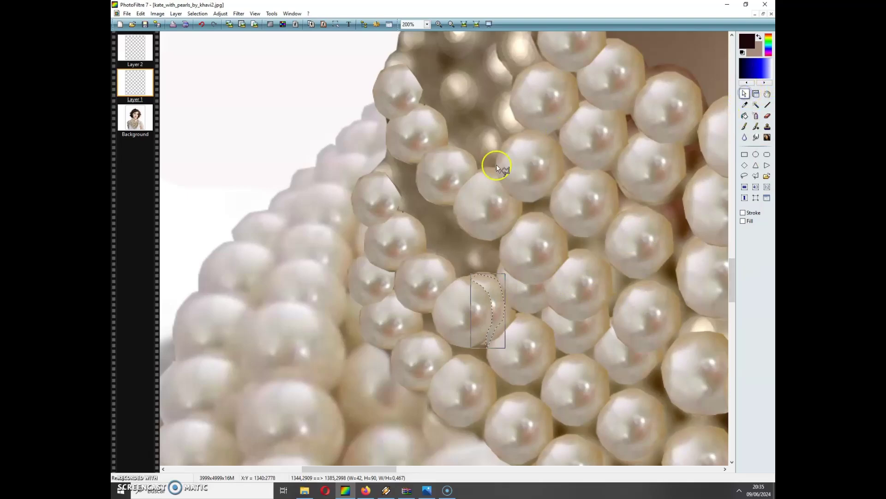
Paste a third four-pearl strand between the two pasted strands and delete its protruding outermost pearl.
{"action": "left_click", "coordinate": [140, 13]}
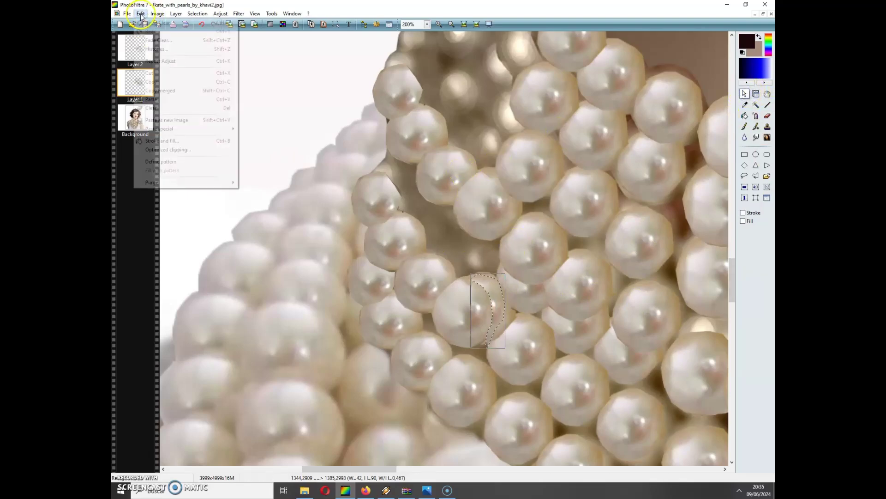
{"action": "left_click", "coordinate": [151, 99]}
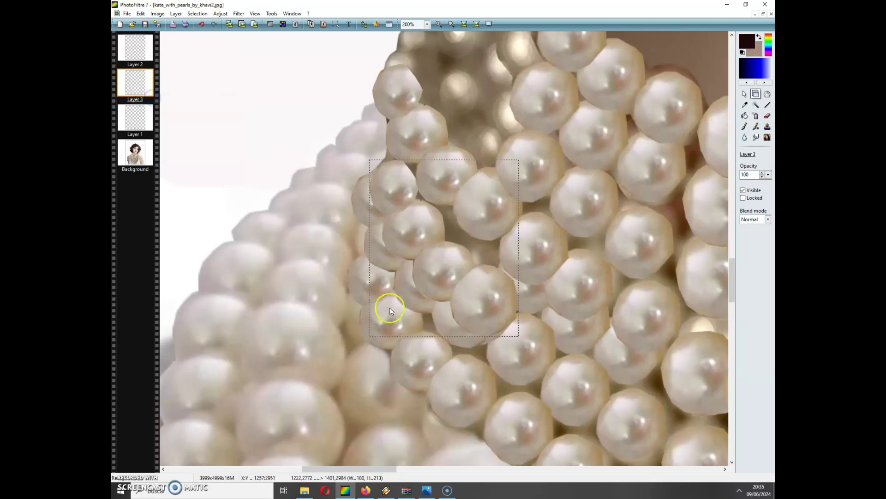
{"action": "left_click_drag", "start_coordinate": [459, 317], "coordinate": [458, 261]}
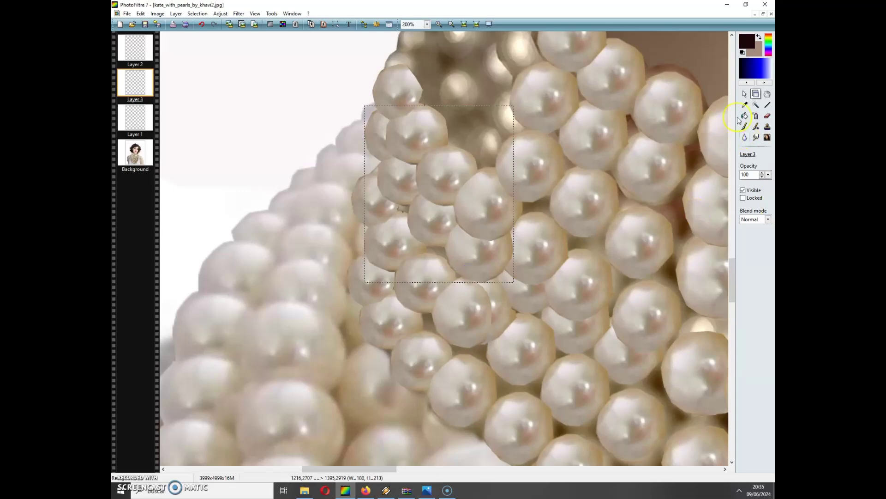
{"action": "left_click", "coordinate": [744, 95]}
{"action": "left_click", "coordinate": [370, 134]}
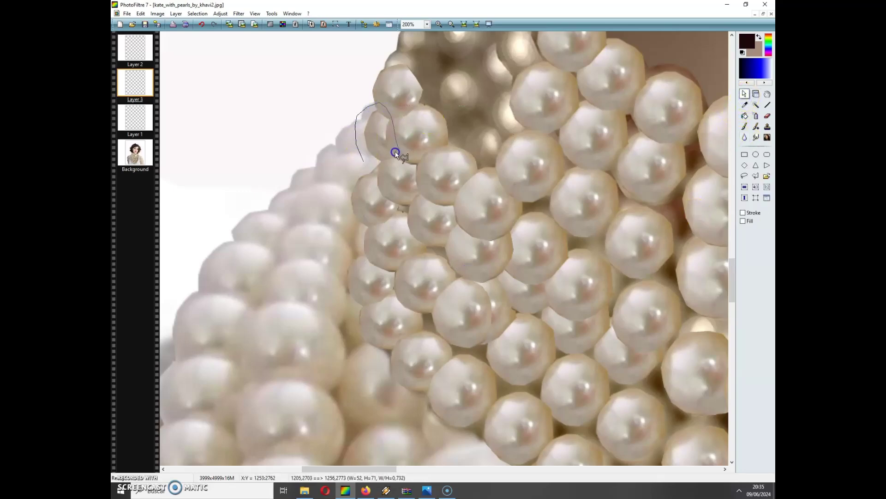
{"action": "left_click_drag", "start_coordinate": [372, 166], "coordinate": [361, 164]}
{"action": "key", "text": "Delete"}
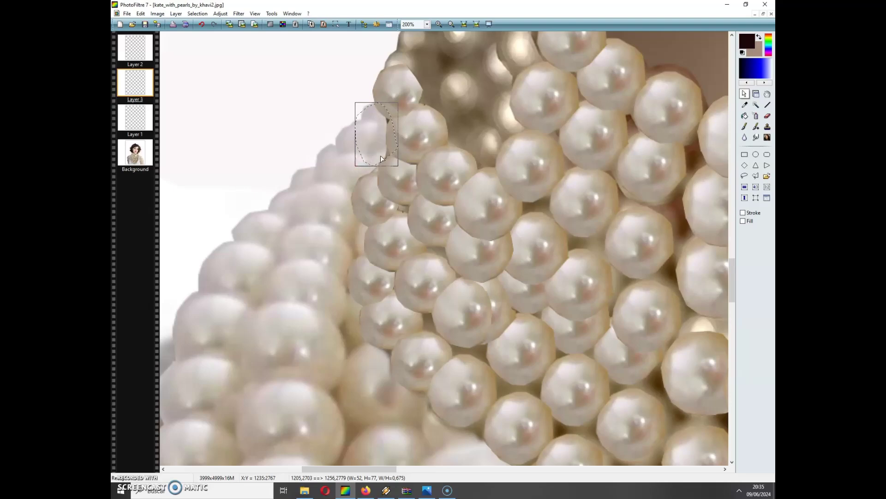
Lasso and delete the middle strand's inner edge where it overlaps the neighbouring white pearl.
{"action": "left_click", "coordinate": [441, 185]}
{"action": "left_click", "coordinate": [514, 275]}
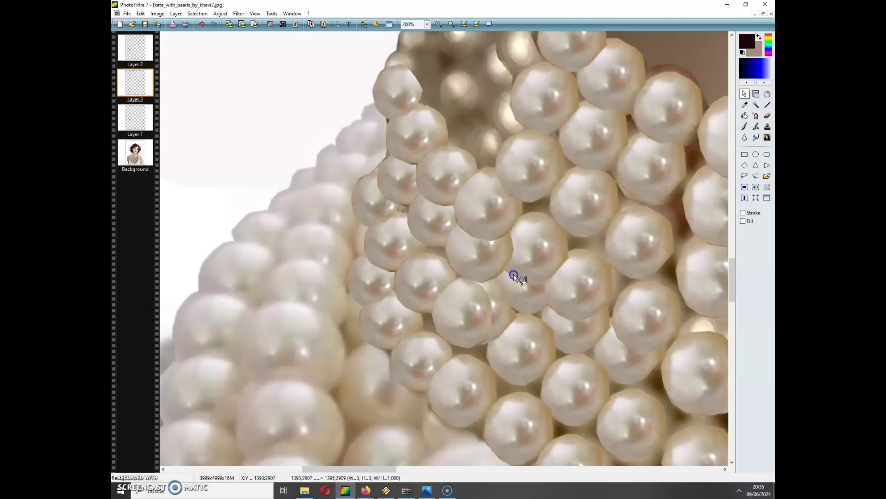
{"action": "left_click_drag", "start_coordinate": [496, 243], "coordinate": [506, 220]}
{"action": "left_click_drag", "start_coordinate": [520, 267], "coordinate": [519, 270]}
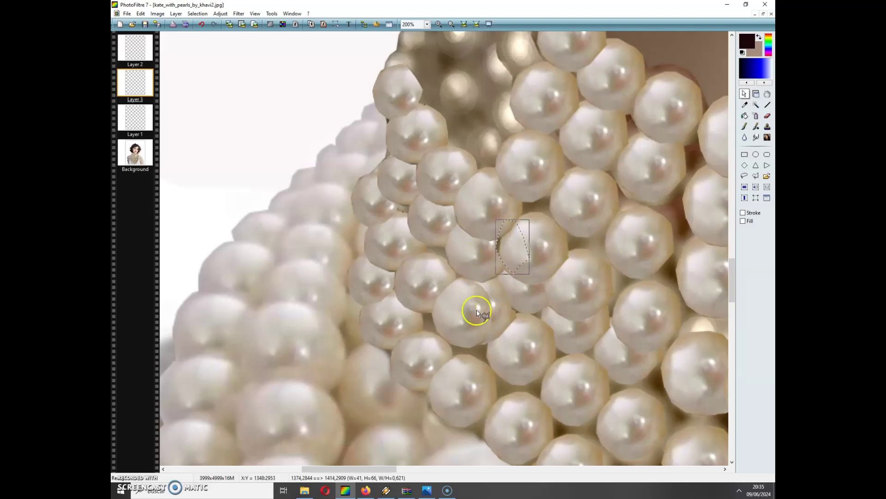
Merge all layers and smudge the leftover dark edges around the newly placed strands.
{"action": "left_click", "coordinate": [756, 137]}
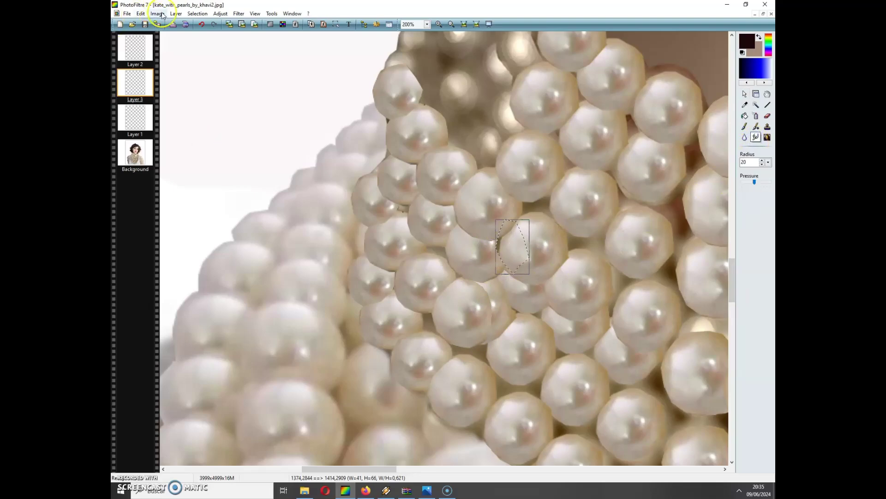
{"action": "left_click", "coordinate": [198, 13]}
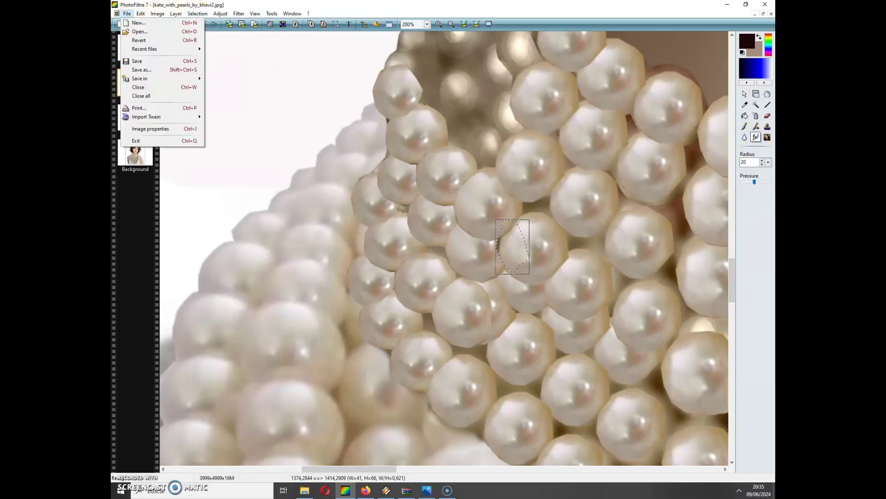
{"action": "mouse_move", "coordinate": [176, 13]}
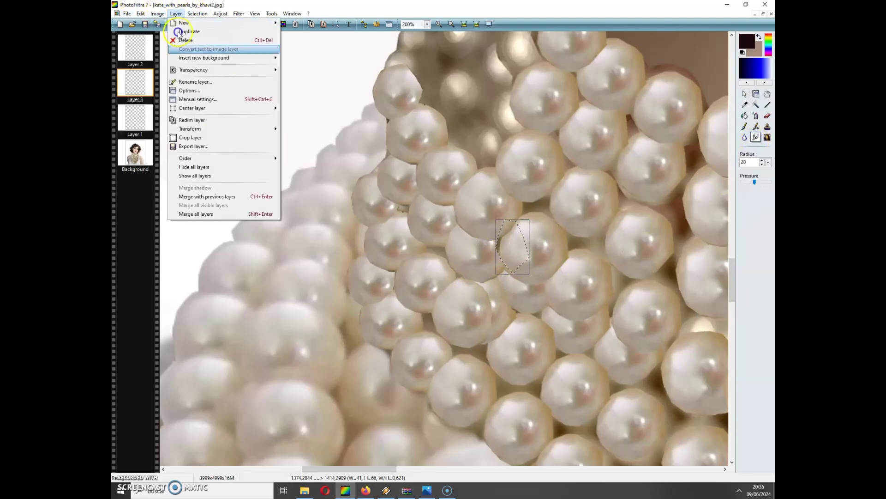
{"action": "left_click", "coordinate": [209, 214]}
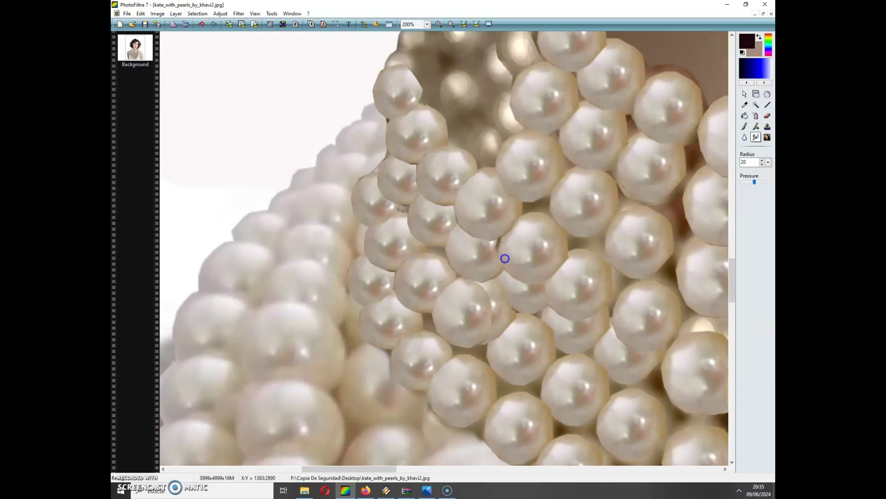
{"action": "mouse_move", "coordinate": [507, 243]}
{"action": "left_mouse_down"}
{"action": "mouse_move", "coordinate": [451, 218]}
{"action": "mouse_move", "coordinate": [436, 238]}
{"action": "mouse_move", "coordinate": [392, 212]}
{"action": "mouse_move", "coordinate": [363, 225]}
{"action": "mouse_move", "coordinate": [376, 223]}
{"action": "left_mouse_up"}
{"action": "left_click", "coordinate": [356, 267]}
{"action": "left_click_drag", "start_coordinate": [393, 135], "coordinate": [391, 115]}
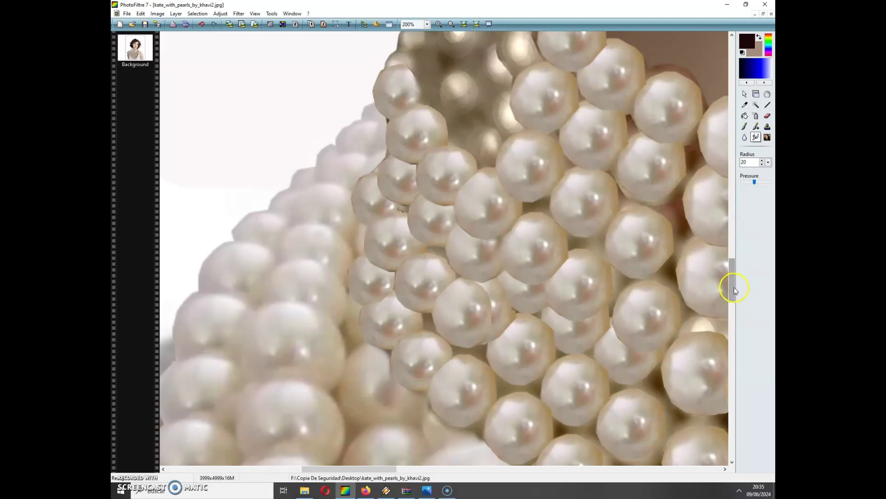
Smudge the outer edge beside the topmost pearl of the upper strand.
{"action": "left_click_drag", "start_coordinate": [733, 288], "coordinate": [733, 283]}
{"action": "mouse_move", "coordinate": [579, 322]}
{"action": "left_mouse_down"}
{"action": "mouse_move", "coordinate": [559, 347]}
{"action": "mouse_move", "coordinate": [516, 351]}
{"action": "mouse_move", "coordinate": [504, 341]}
{"action": "mouse_move", "coordinate": [493, 296]}
{"action": "mouse_move", "coordinate": [428, 226]}
{"action": "mouse_move", "coordinate": [423, 180]}
{"action": "mouse_move", "coordinate": [403, 191]}
{"action": "mouse_move", "coordinate": [411, 166]}
{"action": "mouse_move", "coordinate": [373, 122]}
{"action": "left_mouse_up"}
{"action": "left_click", "coordinate": [374, 123]}
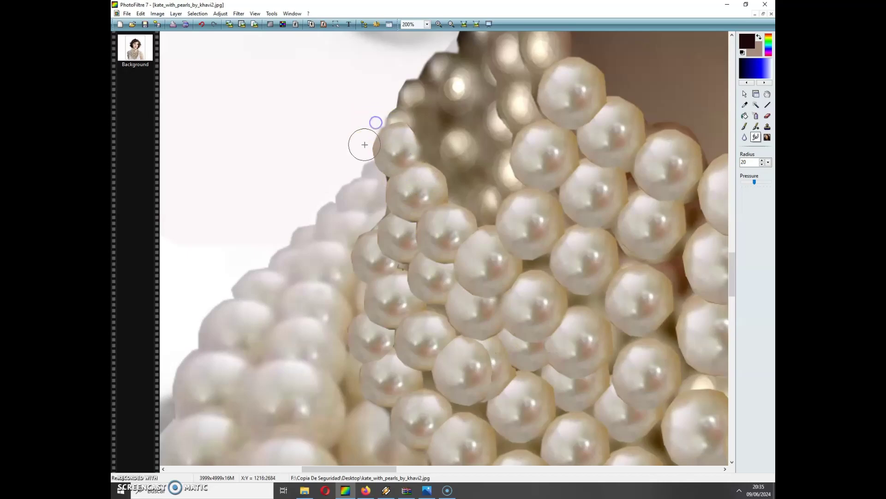
{"action": "left_click", "coordinate": [774, 220]}
{"action": "left_click_drag", "start_coordinate": [733, 281], "coordinate": [734, 273]}
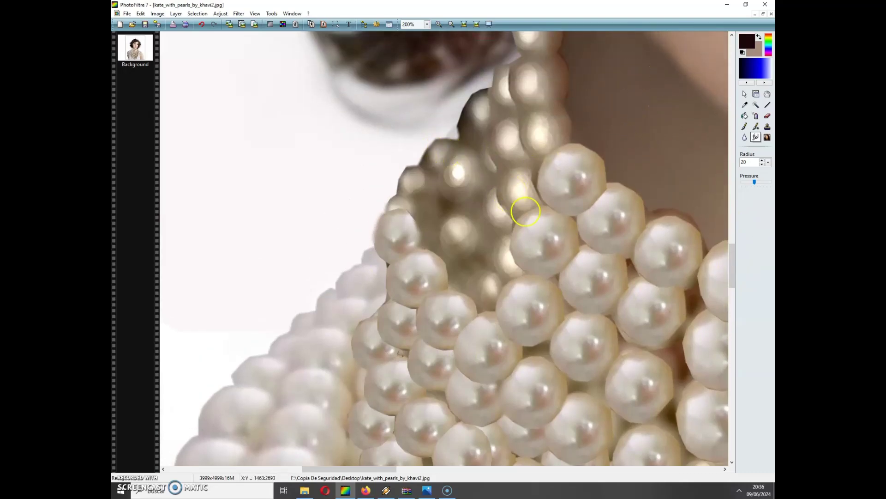
Switch to the four-pearl strand image and rotate it by 24 degrees with size adjustment and antialiasing enabled.
{"action": "left_click", "coordinate": [756, 14]}
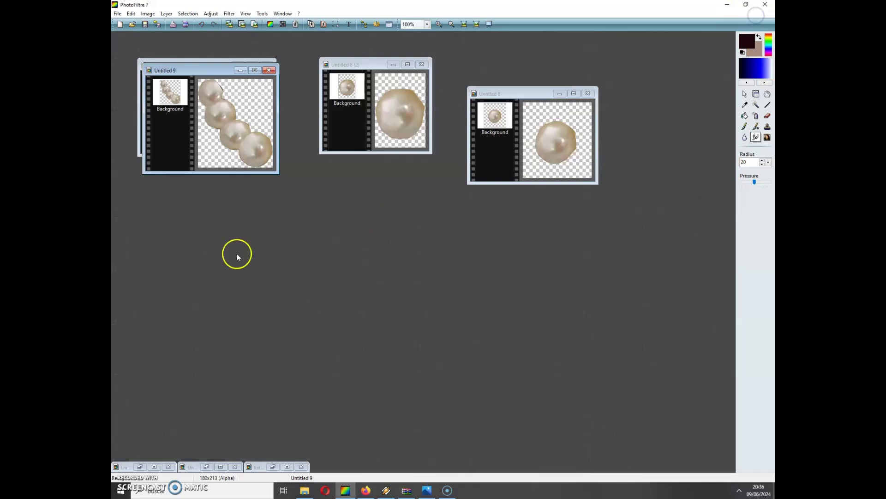
{"action": "left_click", "coordinate": [192, 69]}
{"action": "left_click", "coordinate": [148, 13]}
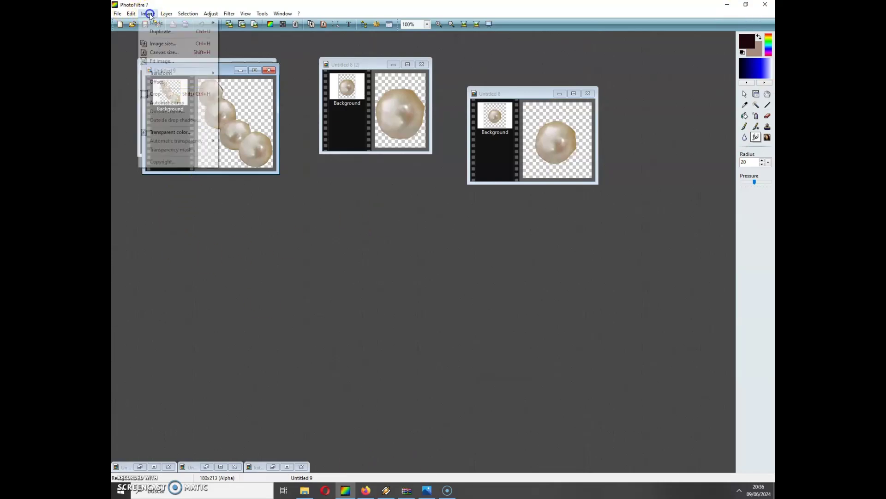
{"action": "mouse_move", "coordinate": [184, 73]}
{"action": "left_click", "coordinate": [238, 125]}
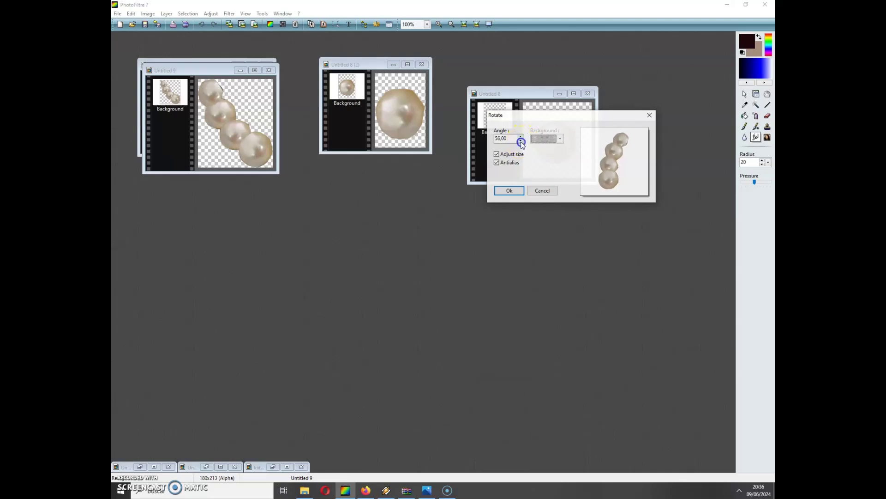
{"action": "left_click_drag", "start_coordinate": [520, 142], "coordinate": [521, 141]}
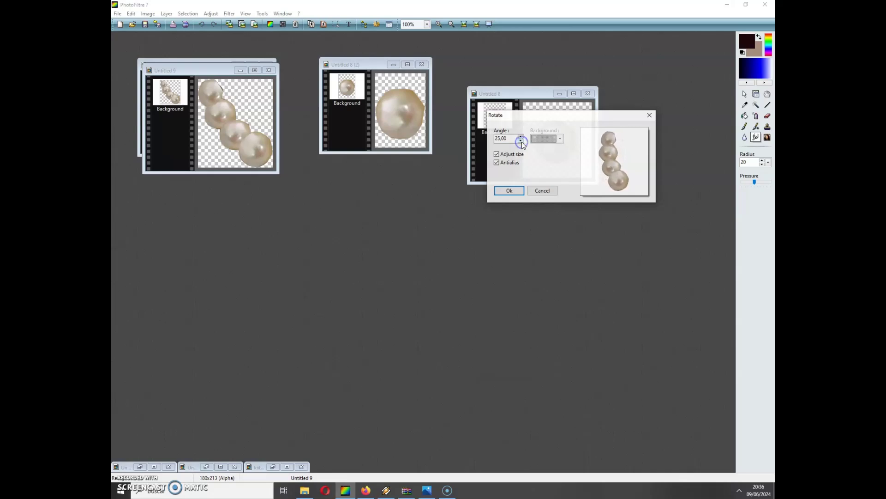
{"action": "left_click", "coordinate": [523, 188]}
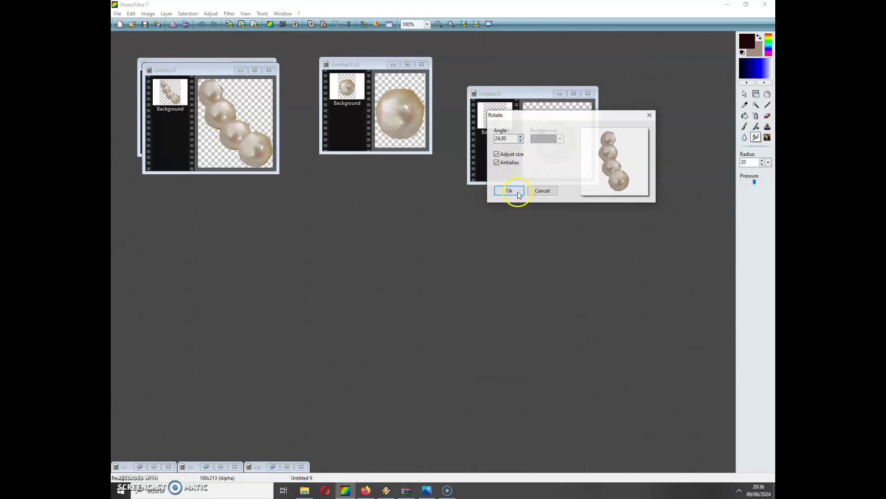
Copy the whole rotated four-pearl strand, paste it into the portrait and place it over the dark pearls at the choker's outer edge.
{"action": "left_click", "coordinate": [188, 14]}
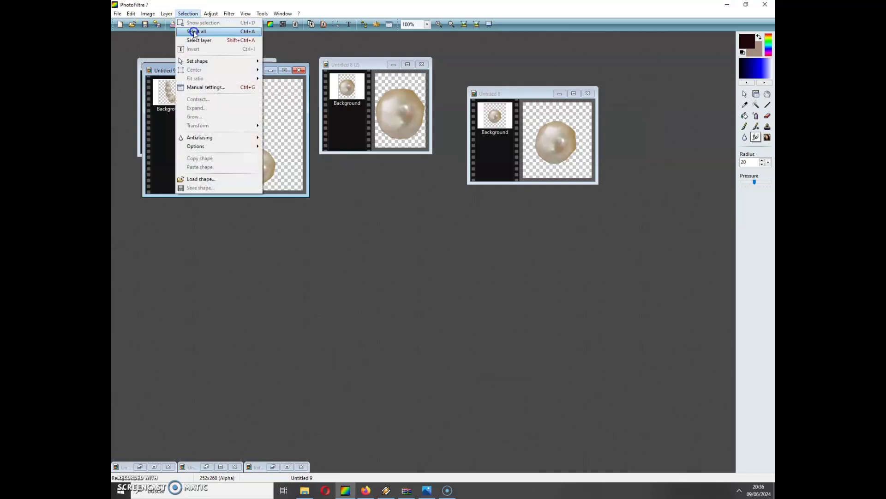
{"action": "left_click", "coordinate": [194, 29]}
{"action": "left_click", "coordinate": [133, 14]}
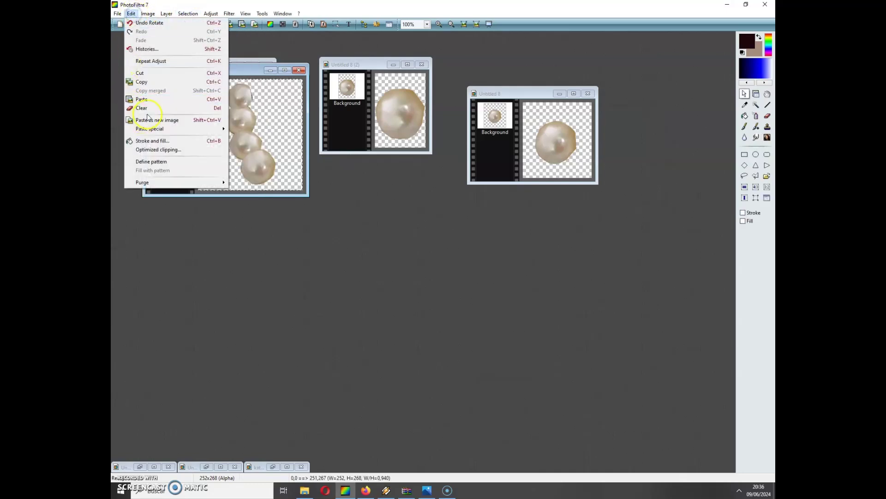
{"action": "left_click", "coordinate": [145, 82]}
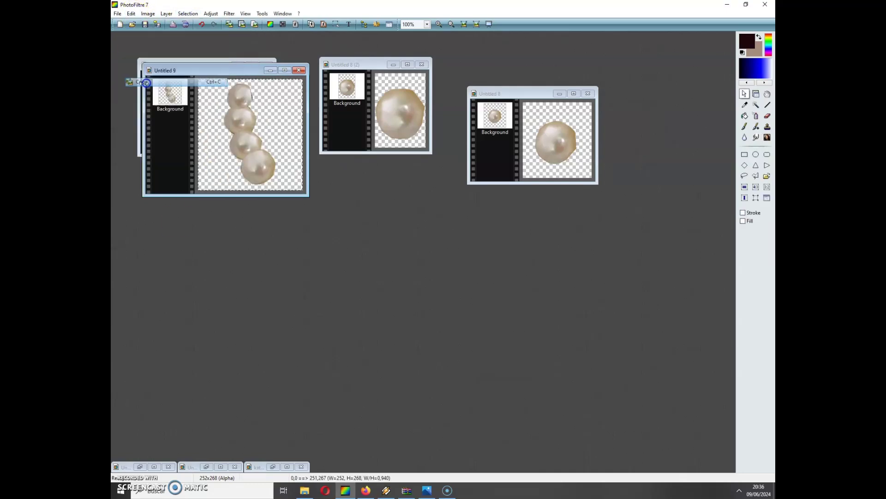
{"action": "left_click", "coordinate": [286, 467]}
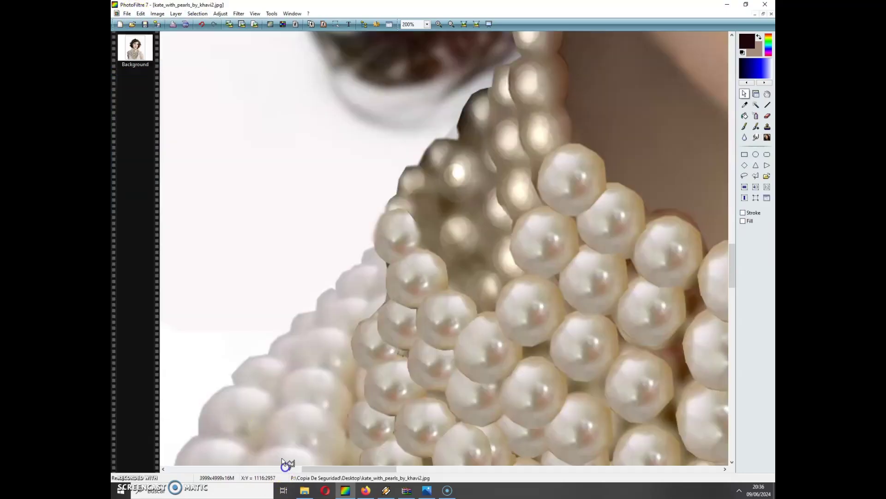
{"action": "left_click", "coordinate": [141, 13]}
{"action": "left_click", "coordinate": [154, 100]}
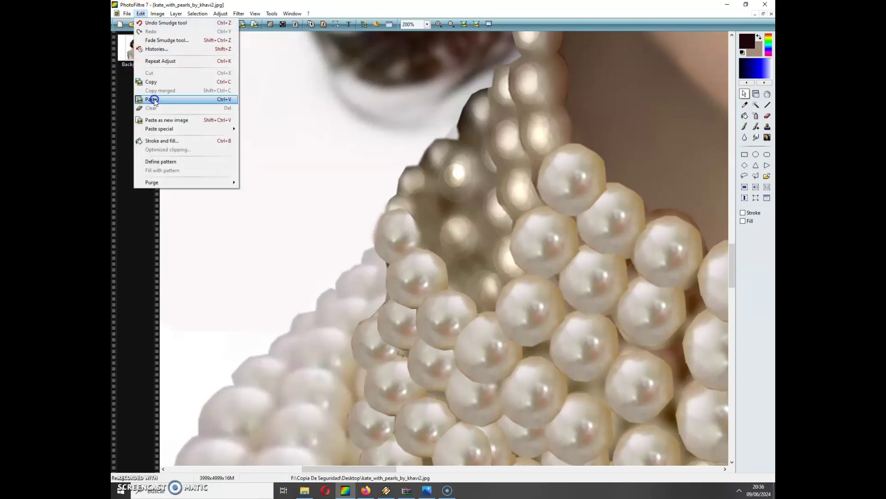
{"action": "mouse_move", "coordinate": [481, 323]}
{"action": "left_mouse_down"}
{"action": "mouse_move", "coordinate": [467, 326]}
{"action": "mouse_move", "coordinate": [485, 297]}
{"action": "left_mouse_up"}
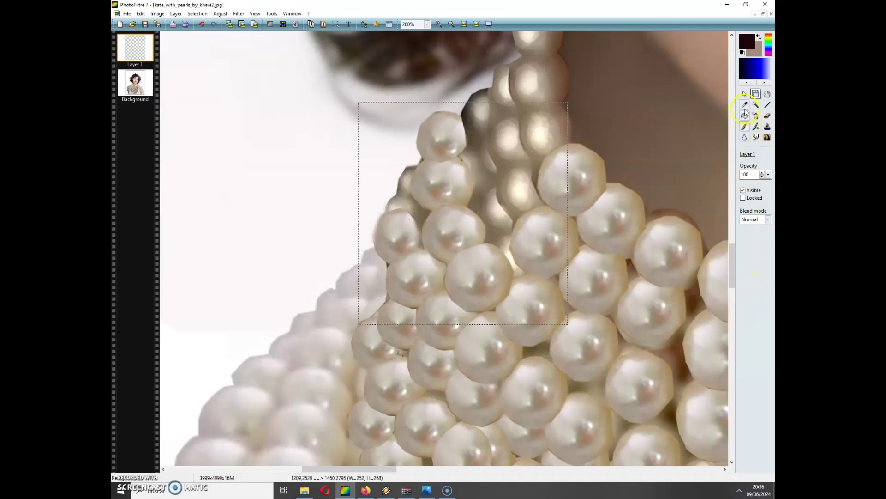
Smudge the pasted strand's lower edges, and on the Background layer smear away the old dark pearls protruding beside its outer side.
{"action": "left_click", "coordinate": [756, 138]}
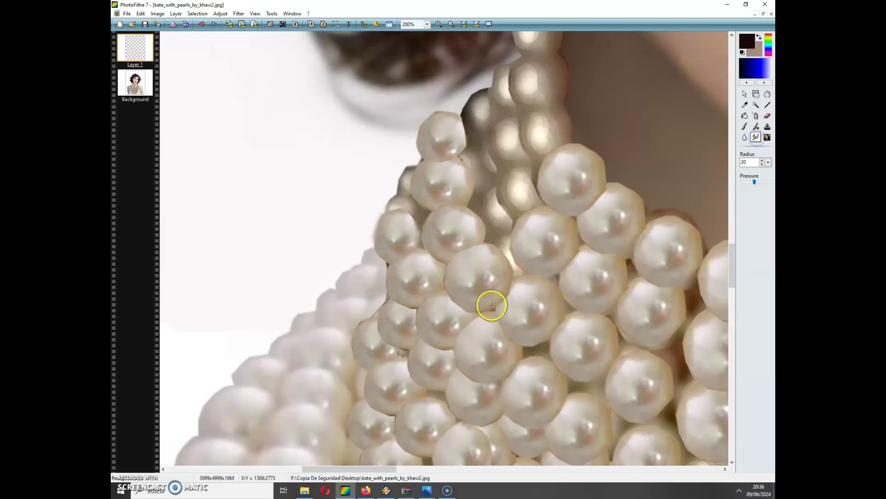
{"action": "mouse_move", "coordinate": [509, 301]}
{"action": "left_mouse_down"}
{"action": "mouse_move", "coordinate": [524, 262]}
{"action": "mouse_move", "coordinate": [503, 317]}
{"action": "mouse_move", "coordinate": [469, 326]}
{"action": "mouse_move", "coordinate": [439, 303]}
{"action": "mouse_move", "coordinate": [431, 284]}
{"action": "mouse_move", "coordinate": [442, 309]}
{"action": "mouse_move", "coordinate": [467, 323]}
{"action": "left_mouse_up"}
{"action": "left_click_drag", "start_coordinate": [425, 252], "coordinate": [422, 218]}
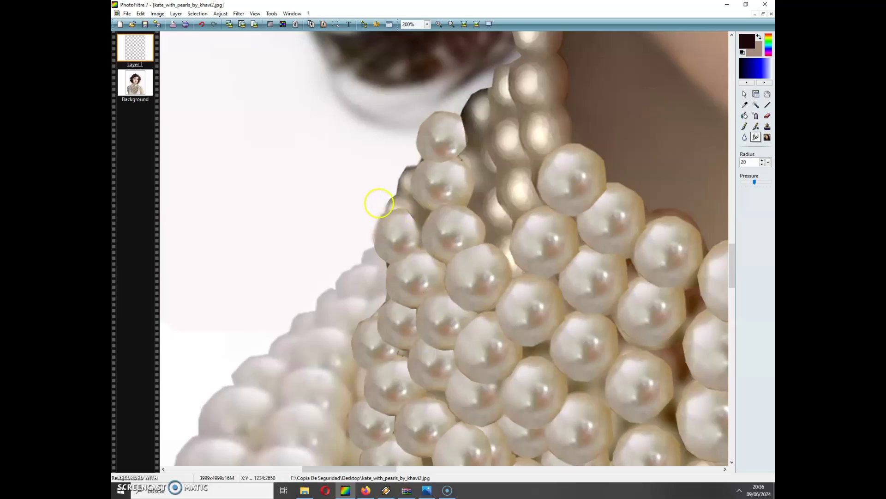
{"action": "left_click", "coordinate": [136, 83]}
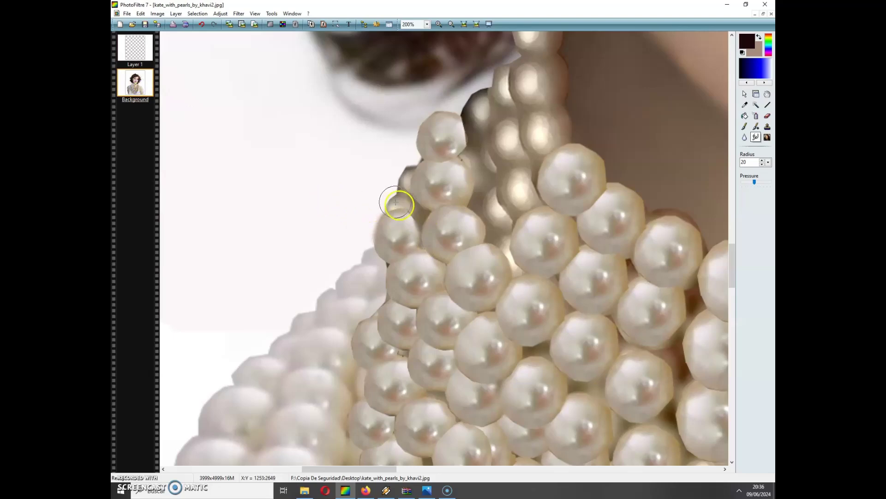
{"action": "mouse_move", "coordinate": [395, 198]}
{"action": "left_mouse_down"}
{"action": "mouse_move", "coordinate": [421, 209]}
{"action": "mouse_move", "coordinate": [391, 174]}
{"action": "mouse_move", "coordinate": [413, 191]}
{"action": "mouse_move", "coordinate": [401, 163]}
{"action": "mouse_move", "coordinate": [407, 158]}
{"action": "mouse_move", "coordinate": [403, 182]}
{"action": "mouse_move", "coordinate": [409, 157]}
{"action": "mouse_move", "coordinate": [418, 160]}
{"action": "mouse_move", "coordinate": [420, 201]}
{"action": "mouse_move", "coordinate": [400, 253]}
{"action": "mouse_move", "coordinate": [383, 250]}
{"action": "mouse_move", "coordinate": [402, 215]}
{"action": "left_mouse_up"}
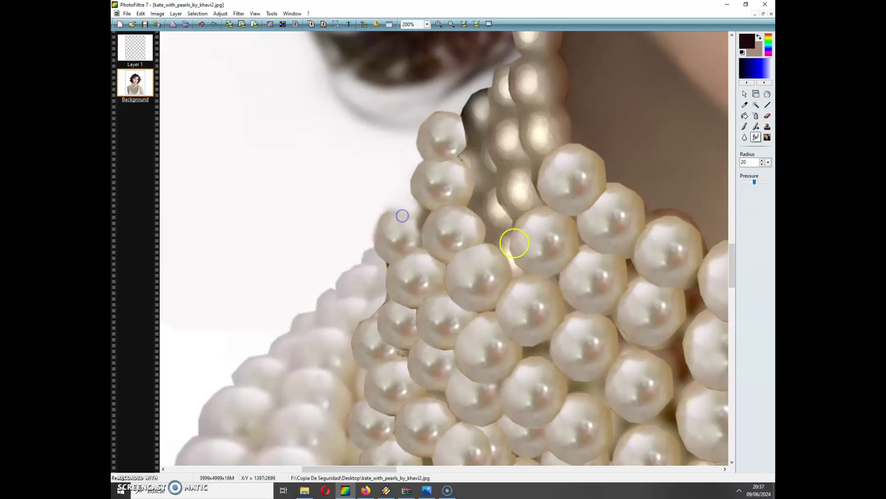
{"action": "left_click", "coordinate": [745, 94]}
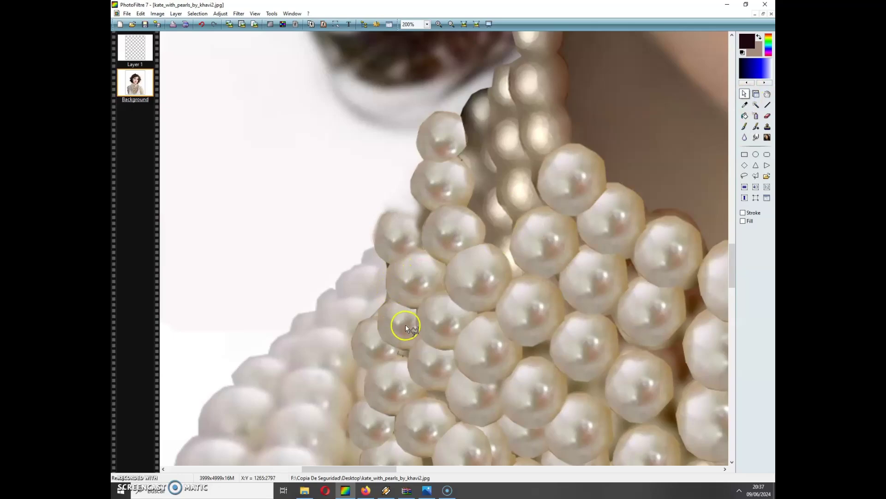
{"action": "left_click_drag", "start_coordinate": [387, 272], "coordinate": [391, 265]}
{"action": "left_click", "coordinate": [421, 148]}
{"action": "left_click", "coordinate": [418, 185]}
Paste a second copy of the strand, place it along the first strand's inner side and raise its layer above Layer 1.
{"action": "left_click", "coordinate": [141, 14]}
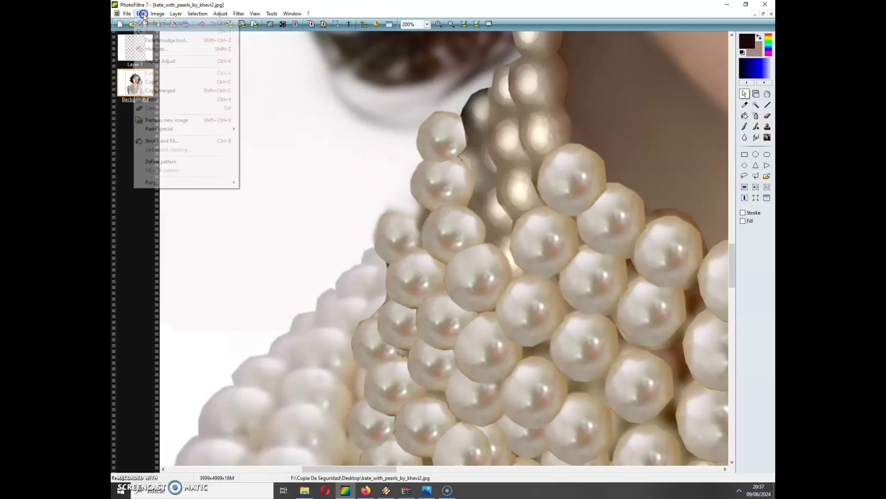
{"action": "left_click", "coordinate": [157, 102]}
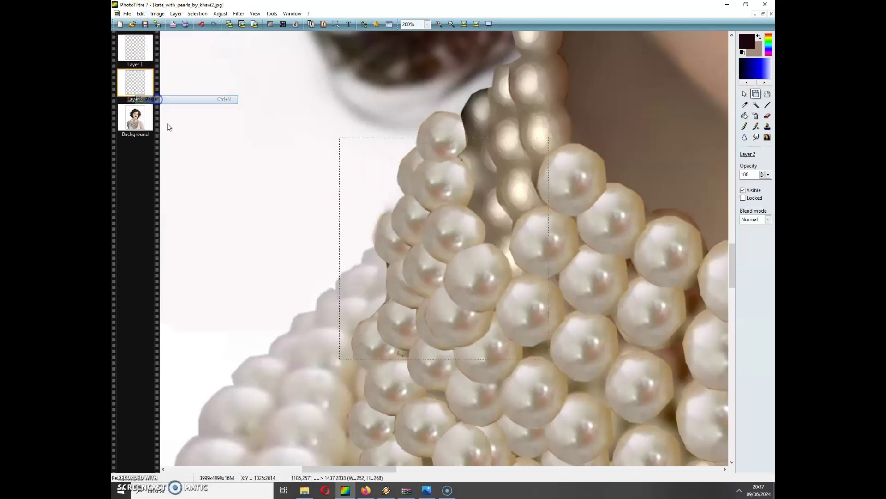
{"action": "left_click_drag", "start_coordinate": [425, 273], "coordinate": [489, 202]}
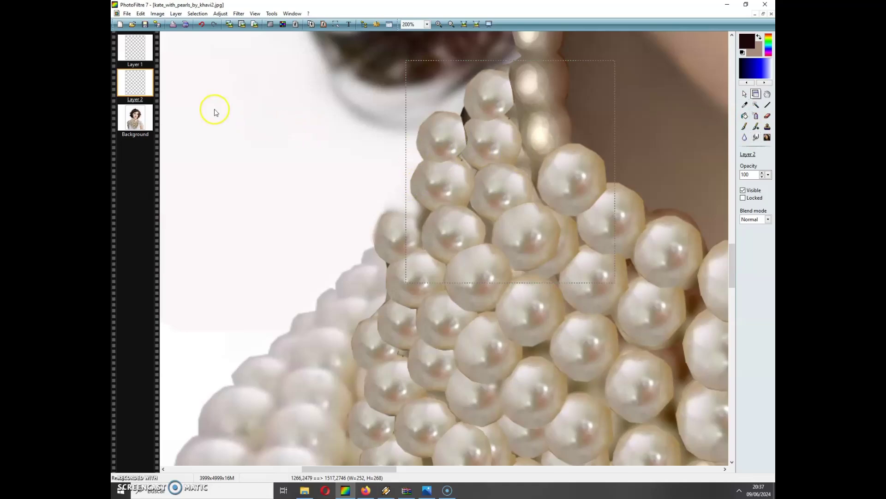
{"action": "left_click", "coordinate": [138, 85]}
{"action": "left_click_drag", "start_coordinate": [144, 50], "coordinate": [144, 50]}
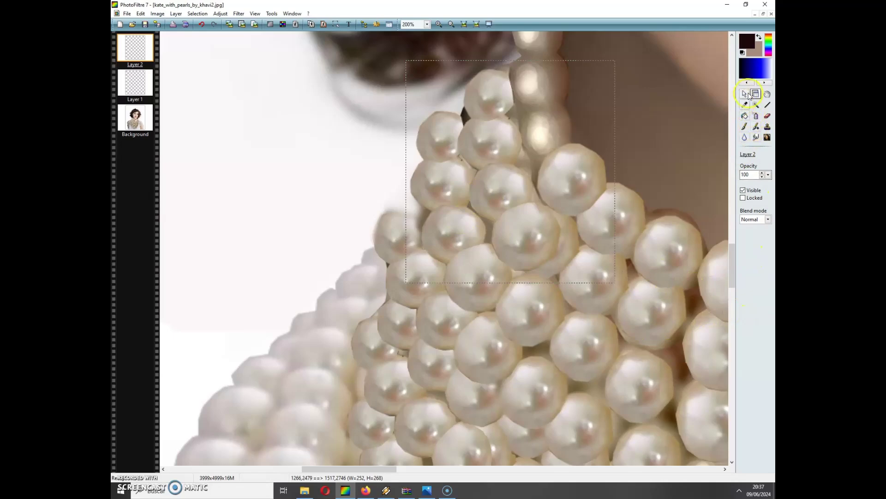
Lasso the second strand's lowest pearl, cut it, paste it as its own layer and place it over the third pearl.
{"action": "left_click", "coordinate": [745, 94]}
{"action": "left_click", "coordinate": [495, 221]}
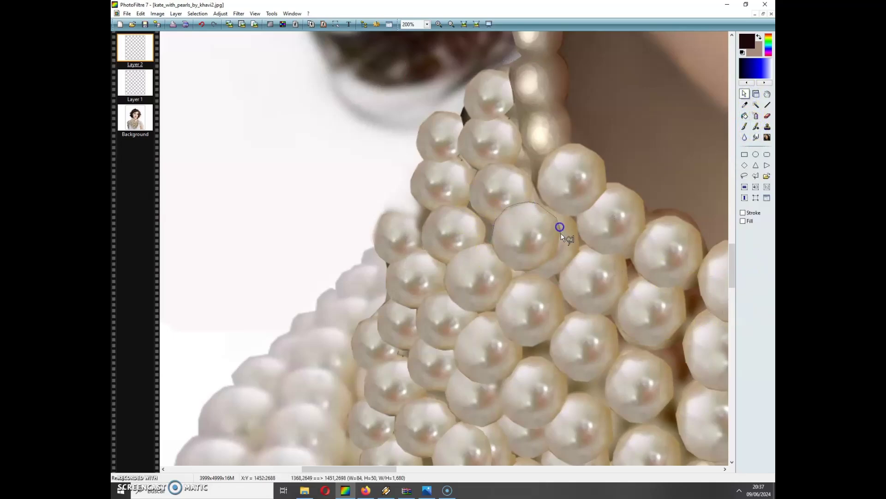
{"action": "mouse_move", "coordinate": [538, 278]}
{"action": "left_mouse_down"}
{"action": "mouse_move", "coordinate": [498, 261]}
{"action": "mouse_move", "coordinate": [493, 247]}
{"action": "left_mouse_up"}
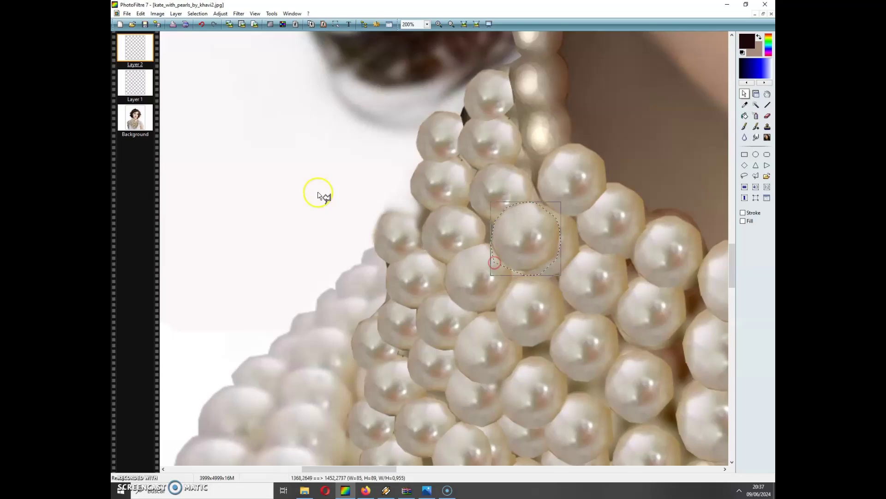
{"action": "left_click", "coordinate": [140, 12]}
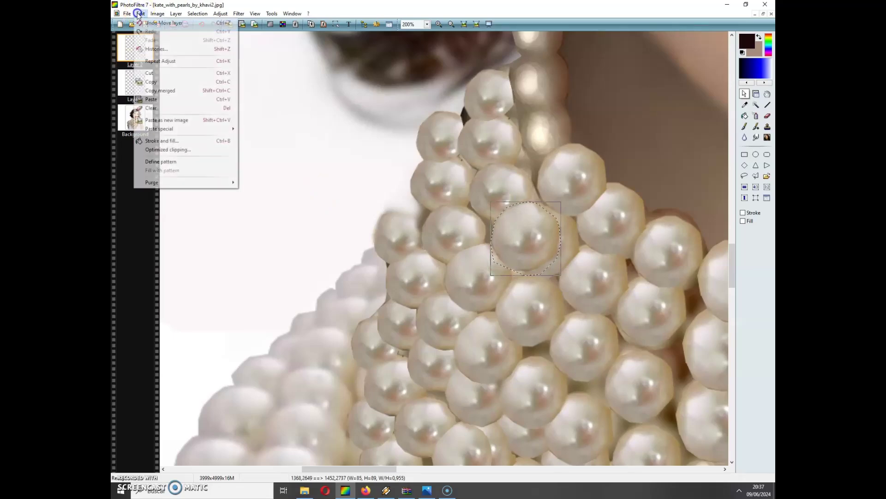
{"action": "left_click", "coordinate": [151, 73]}
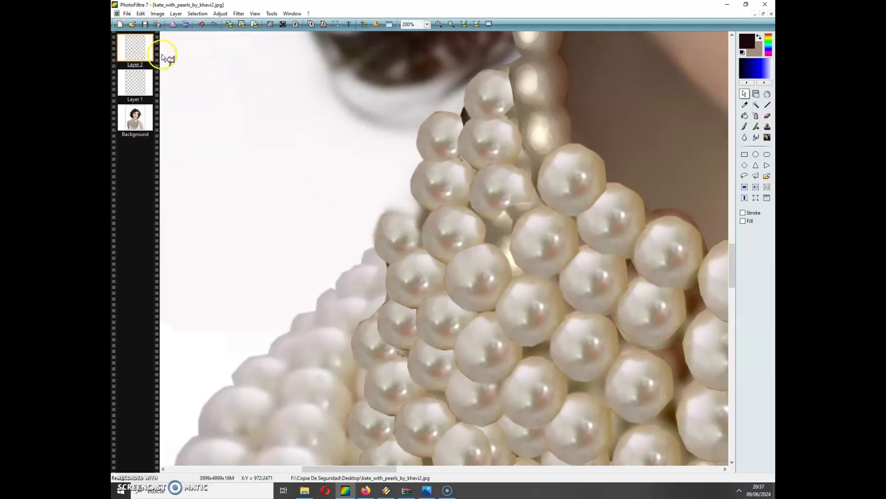
{"action": "left_click", "coordinate": [141, 13]}
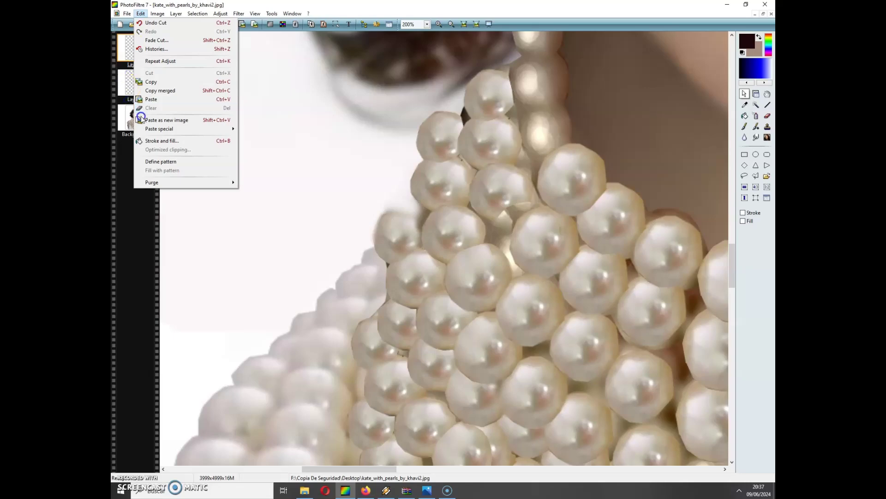
{"action": "left_click", "coordinate": [153, 99]}
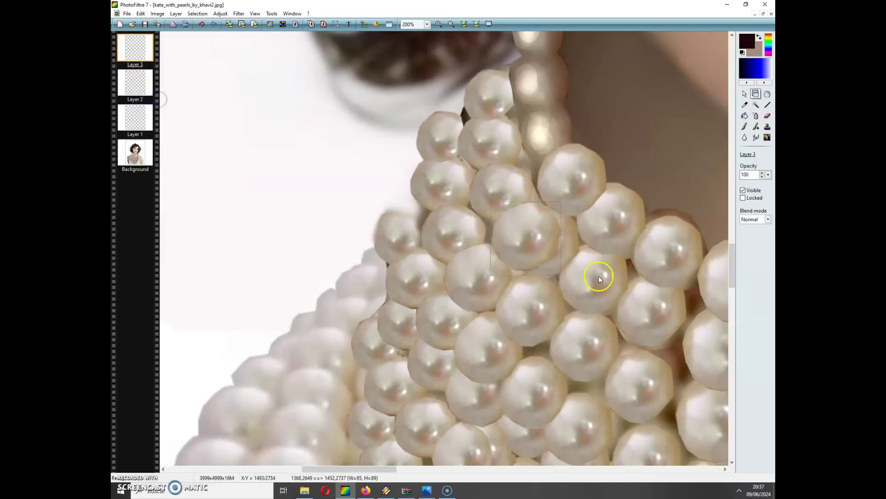
{"action": "left_click_drag", "start_coordinate": [530, 257], "coordinate": [507, 217]}
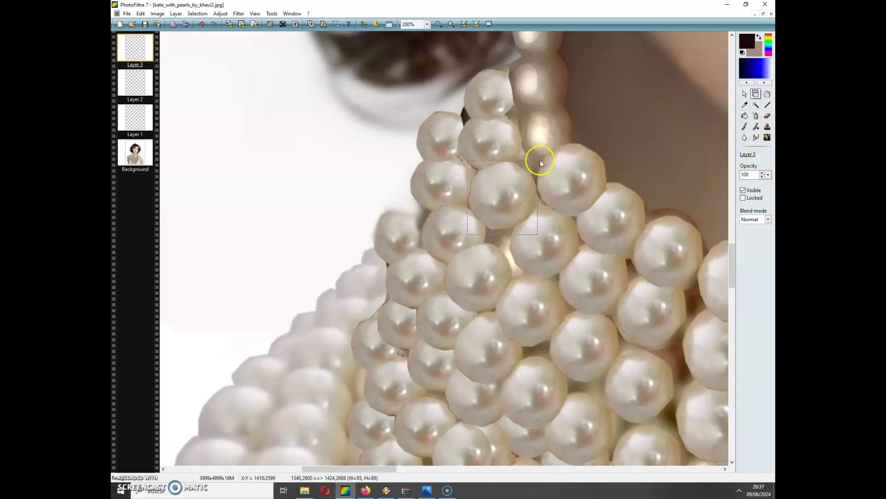
Paste another copy of the cut pearl over the outermost small pearl and clear its lassoed overlaps with the neighbouring pearls.
{"action": "left_click", "coordinate": [140, 13]}
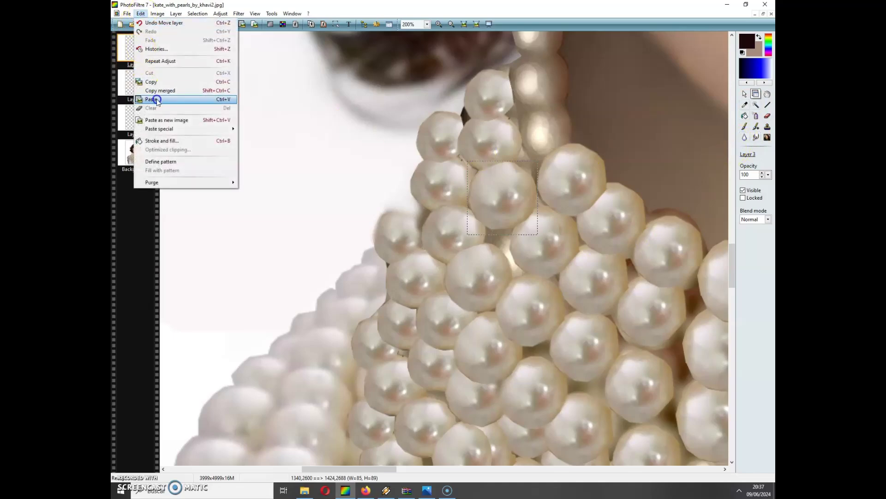
{"action": "left_click", "coordinate": [154, 99]}
{"action": "left_click_drag", "start_coordinate": [448, 247], "coordinate": [415, 233]}
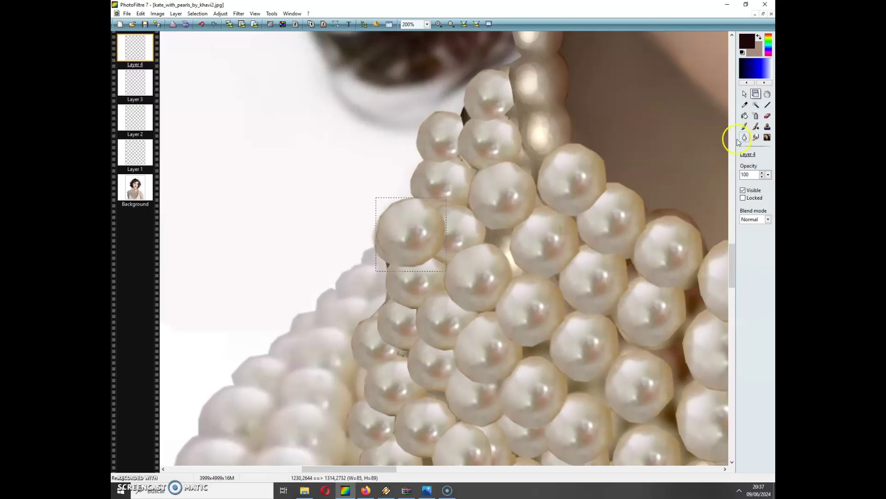
{"action": "left_click", "coordinate": [744, 93]}
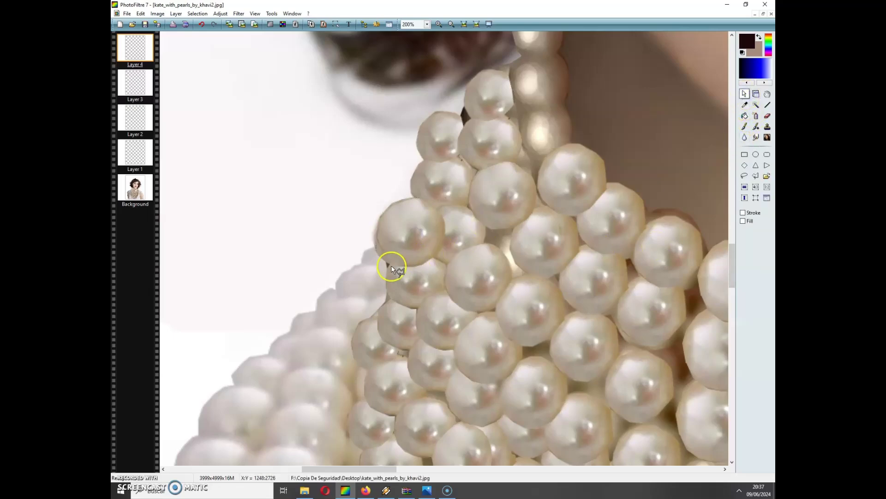
{"action": "left_click_drag", "start_coordinate": [393, 264], "coordinate": [397, 264]}
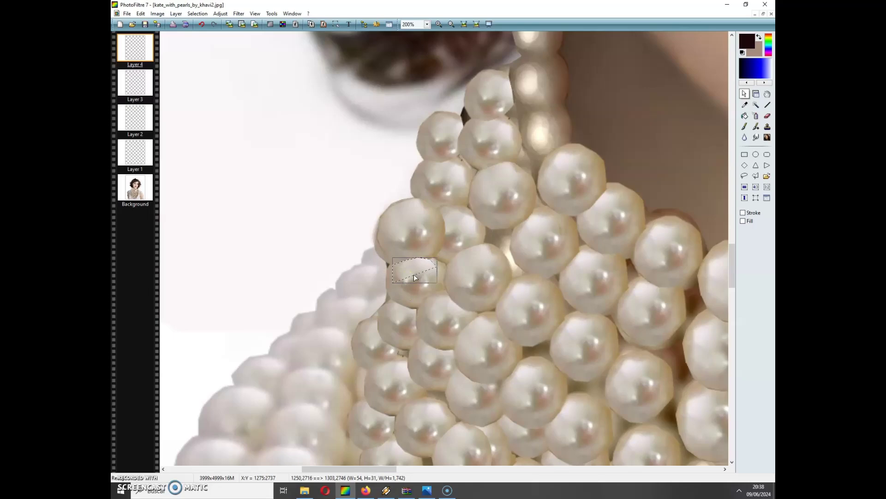
{"action": "left_click", "coordinate": [382, 257]}
{"action": "mouse_move", "coordinate": [437, 217]}
{"action": "left_mouse_down"}
{"action": "mouse_move", "coordinate": [439, 269]}
{"action": "mouse_move", "coordinate": [456, 273]}
{"action": "mouse_move", "coordinate": [461, 231]}
{"action": "mouse_move", "coordinate": [450, 201]}
{"action": "left_mouse_up"}
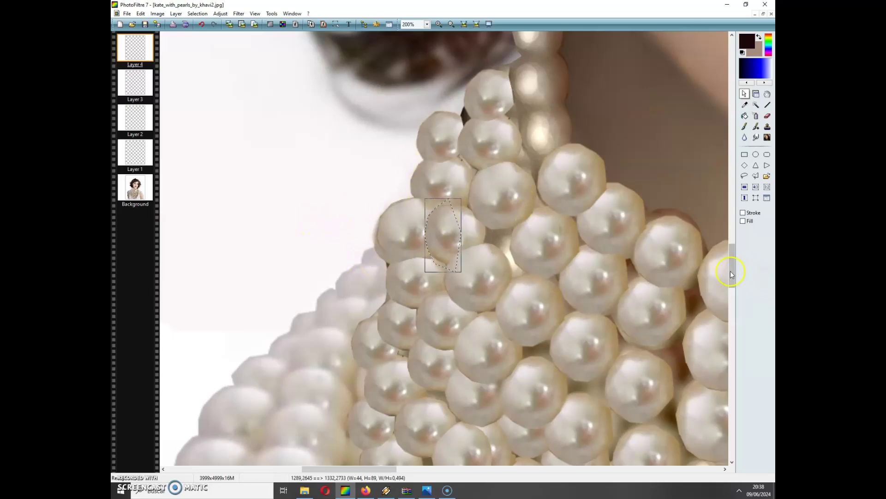
Paste one more copy of the single pearl near the top of the outer strand, and delete that layer.
{"action": "left_click_drag", "start_coordinate": [734, 271], "coordinate": [734, 258]}
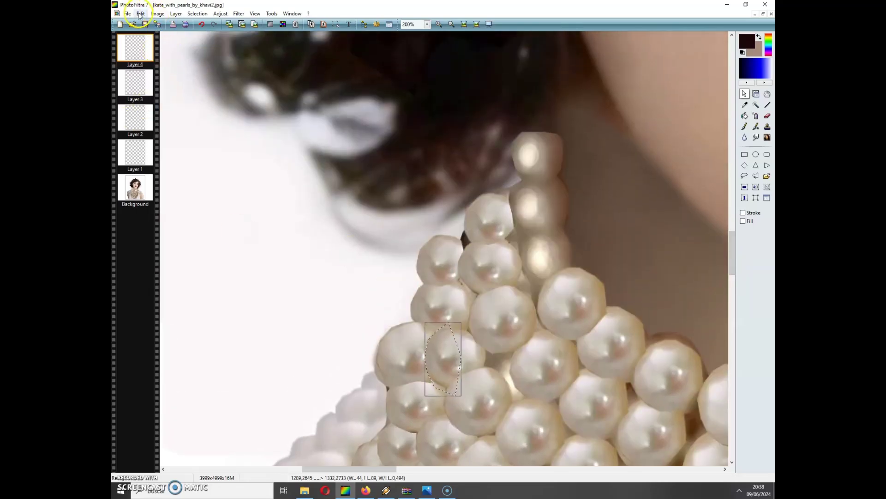
{"action": "left_click", "coordinate": [140, 14]}
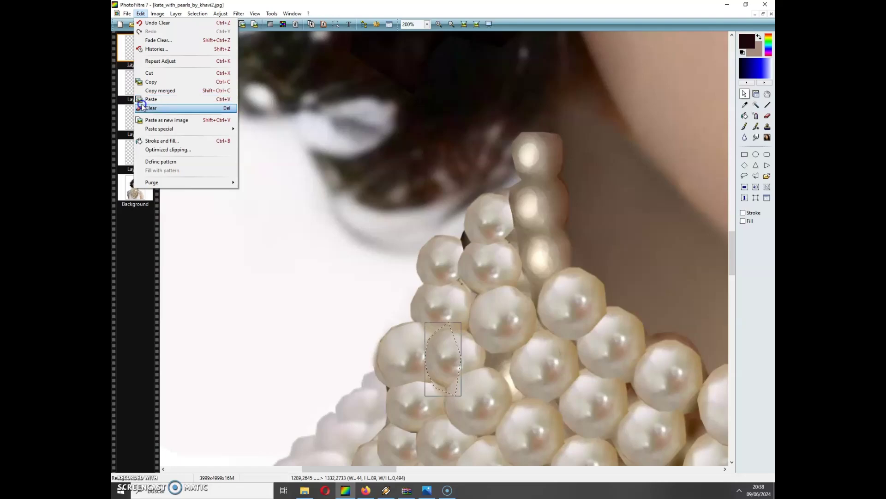
{"action": "left_click", "coordinate": [152, 100]}
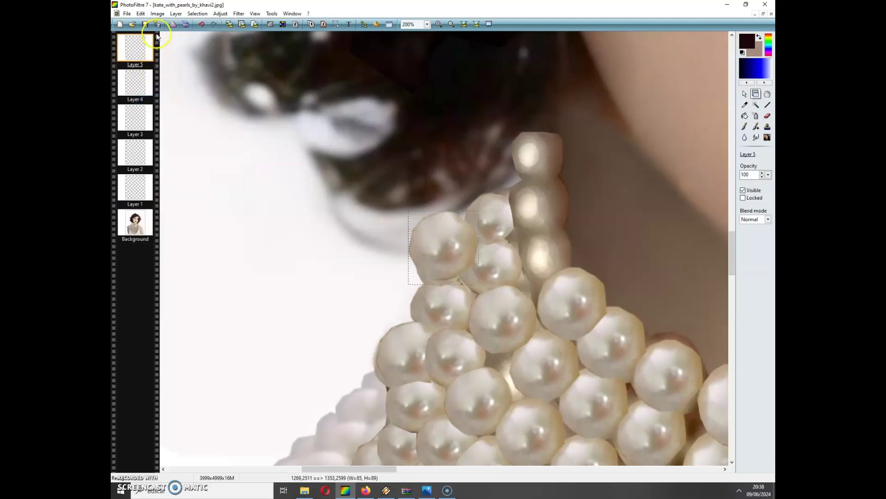
{"action": "left_click", "coordinate": [175, 14]}
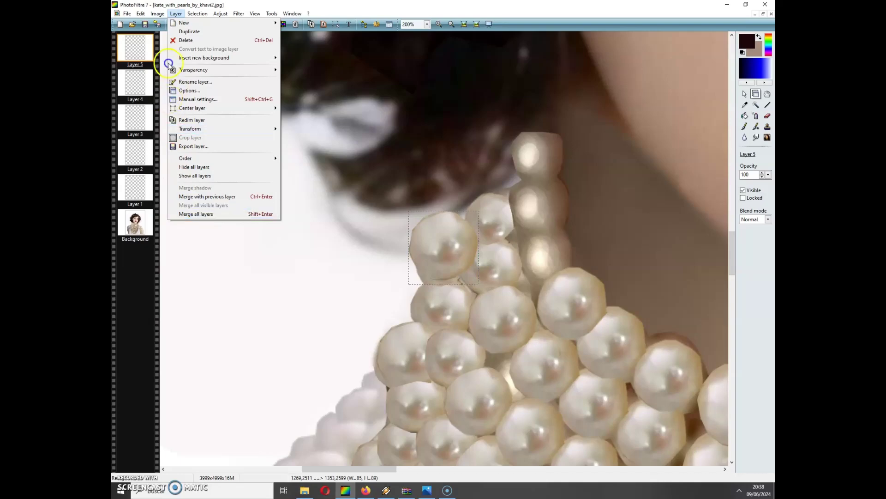
{"action": "left_click", "coordinate": [185, 40]}
Merge all layers, copy the four-pearl strand image and paste it over the golden pearls at the choker's upper end.
{"action": "left_click", "coordinate": [175, 13]}
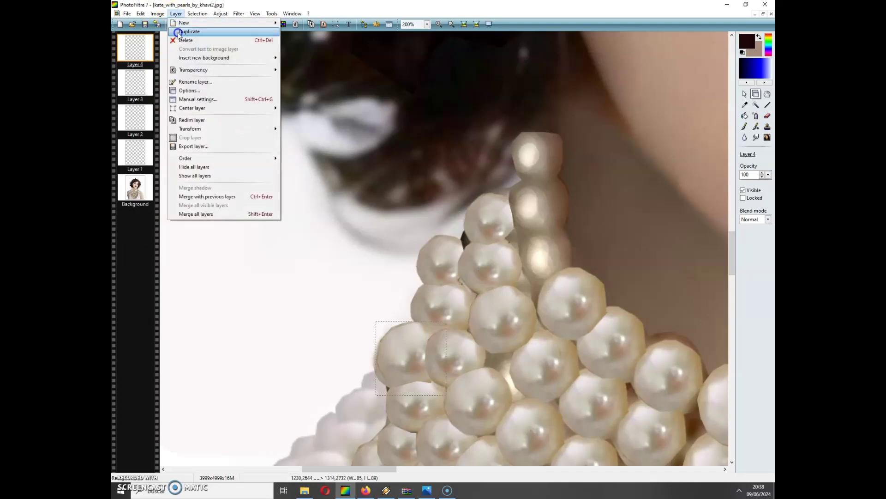
{"action": "left_click", "coordinate": [188, 215]}
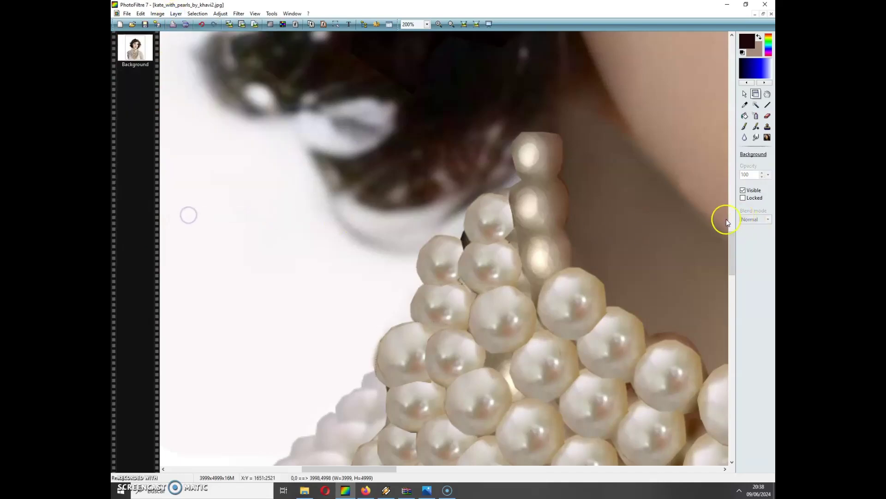
{"action": "left_click", "coordinate": [755, 14]}
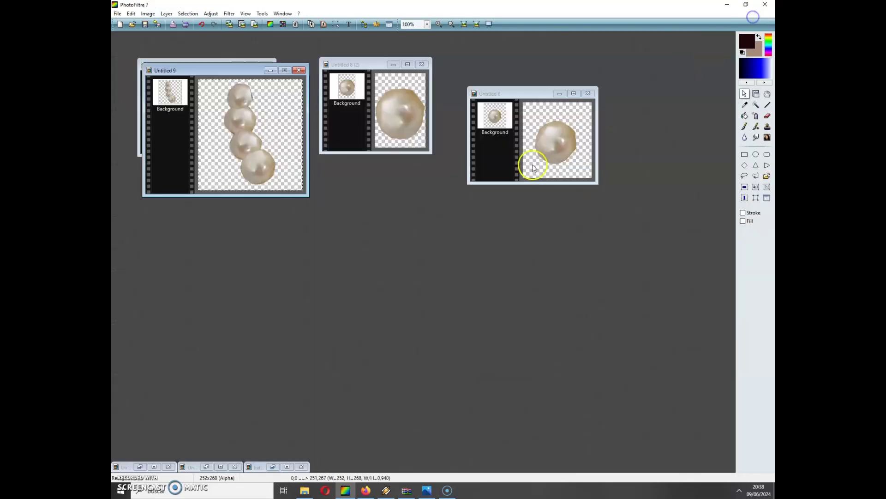
{"action": "left_click", "coordinate": [131, 13]}
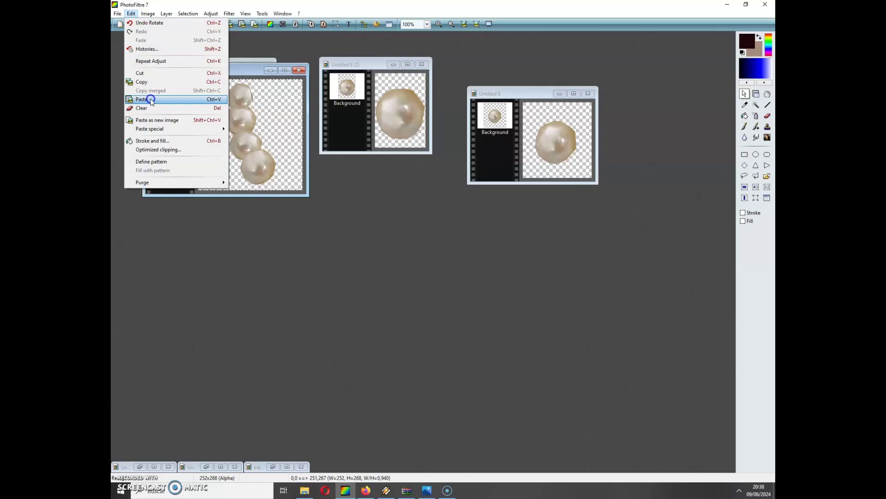
{"action": "left_click", "coordinate": [150, 99]}
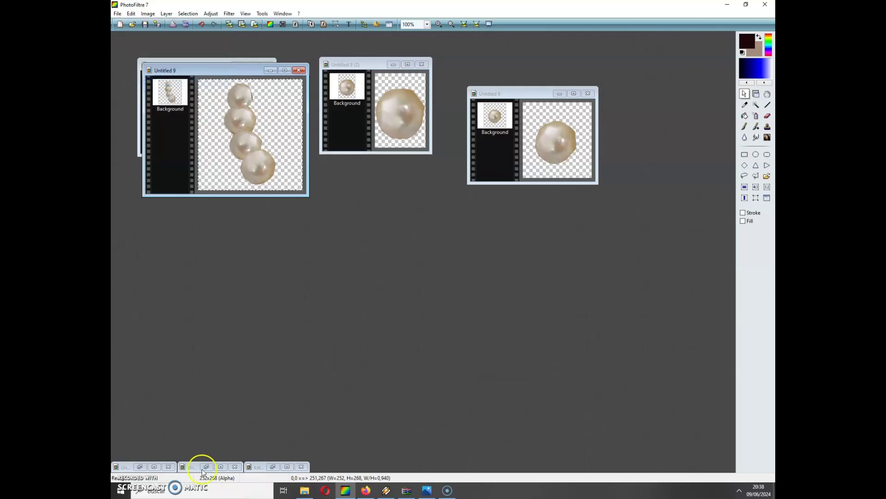
{"action": "left_click", "coordinate": [287, 466]}
{"action": "left_click", "coordinate": [140, 13]}
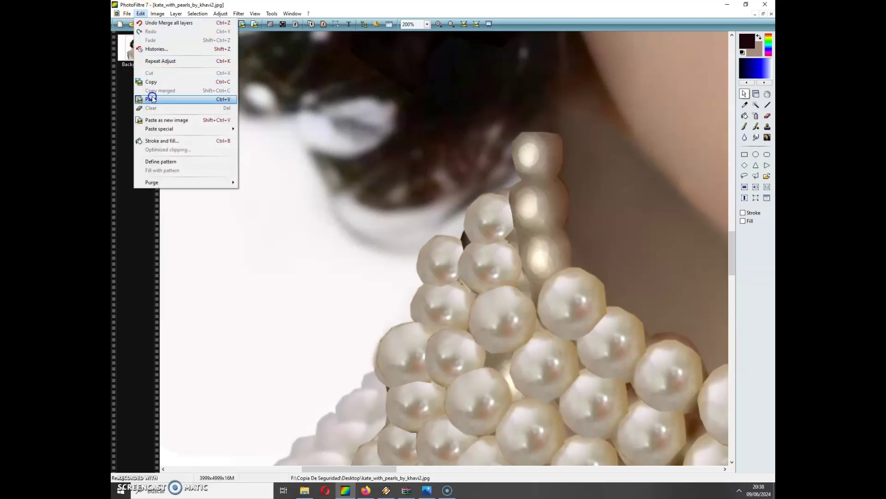
{"action": "left_click", "coordinate": [151, 99]}
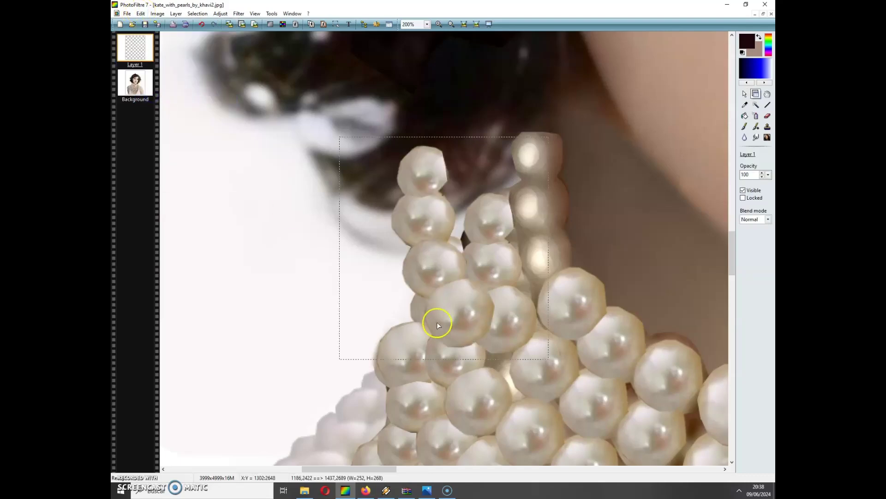
{"action": "left_click_drag", "start_coordinate": [437, 322], "coordinate": [532, 260]}
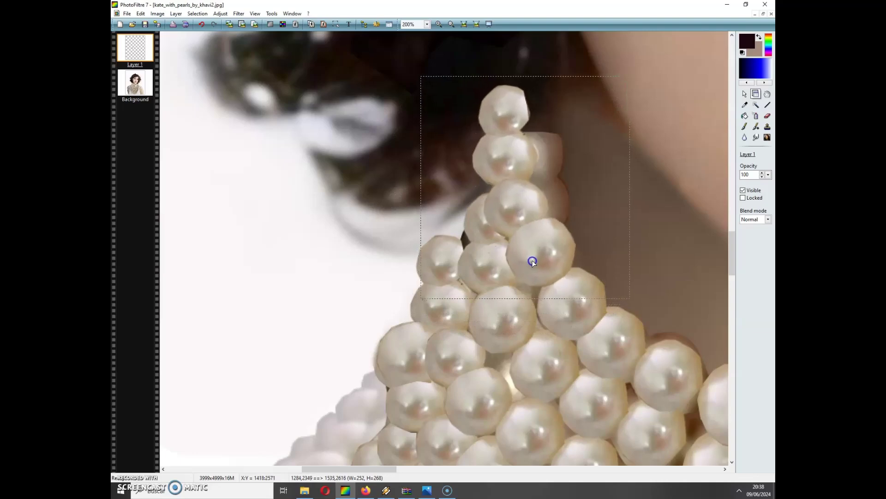
Clear the lowest pearl's lassoed outer edge and the two topmost pearls from the pasted strand, and merge all layers.
{"action": "left_click", "coordinate": [745, 94]}
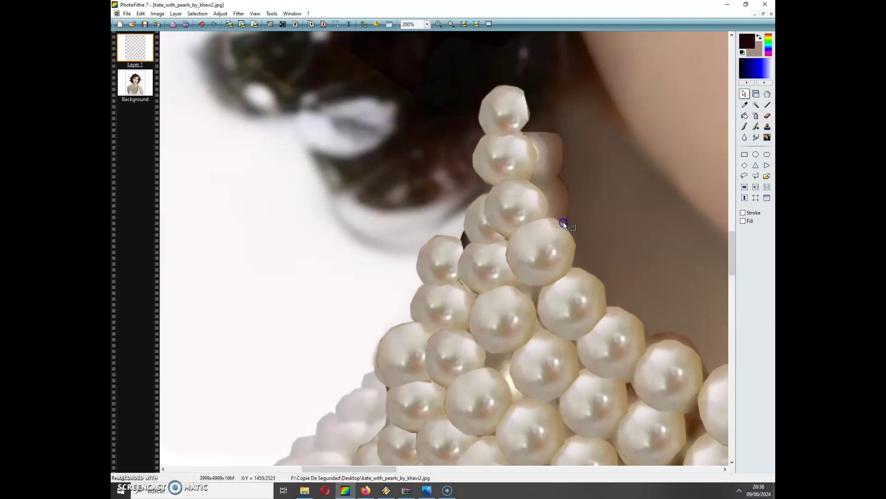
{"action": "left_click_drag", "start_coordinate": [564, 221], "coordinate": [572, 235]}
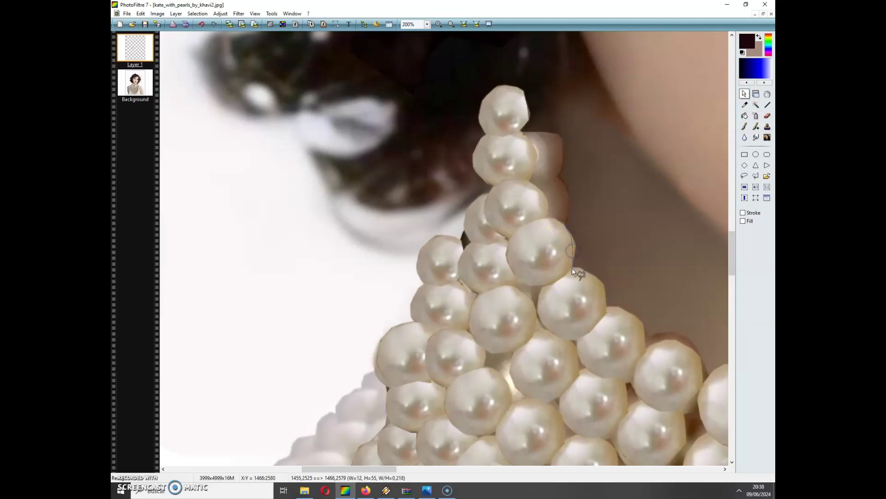
{"action": "mouse_move", "coordinate": [572, 269]}
{"action": "left_mouse_down"}
{"action": "mouse_move", "coordinate": [584, 232]}
{"action": "mouse_move", "coordinate": [572, 216]}
{"action": "left_mouse_up"}
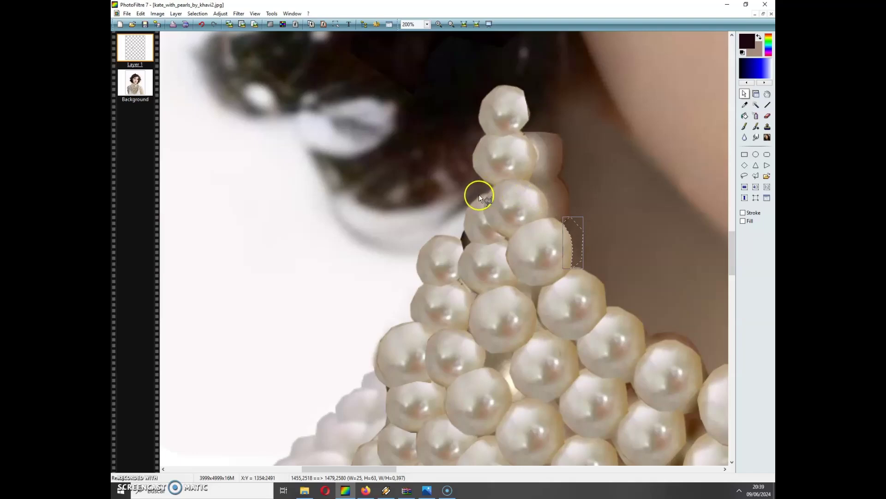
{"action": "left_click_drag", "start_coordinate": [479, 194], "coordinate": [497, 184]}
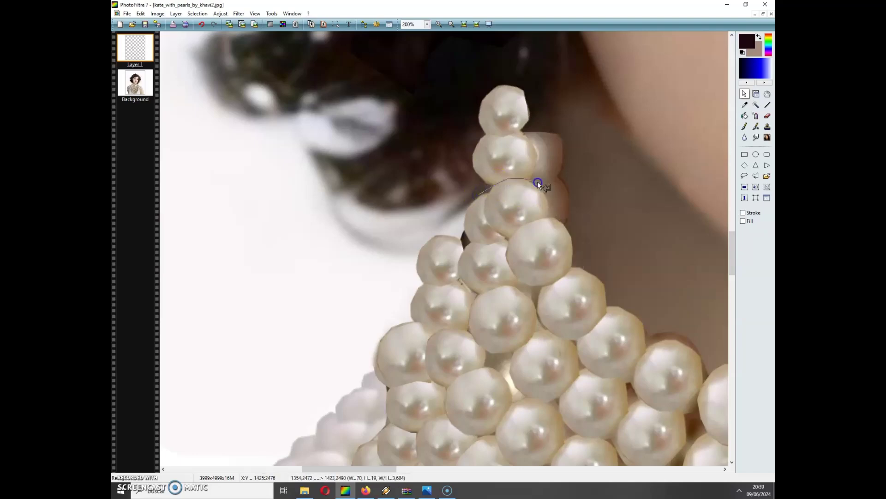
{"action": "mouse_move", "coordinate": [544, 124]}
{"action": "left_mouse_down"}
{"action": "mouse_move", "coordinate": [531, 63]}
{"action": "mouse_move", "coordinate": [490, 48]}
{"action": "mouse_move", "coordinate": [462, 78]}
{"action": "mouse_move", "coordinate": [447, 205]}
{"action": "left_mouse_up"}
{"action": "key", "text": "Delete"}
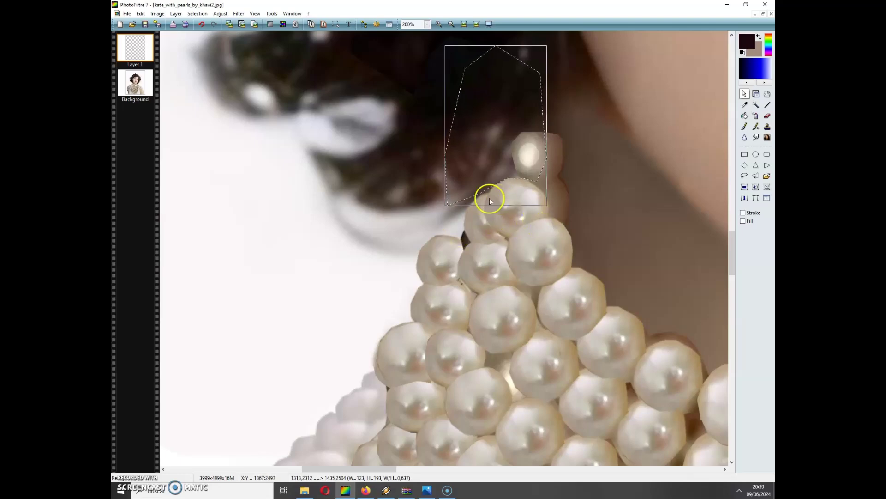
{"action": "left_click", "coordinate": [175, 13]}
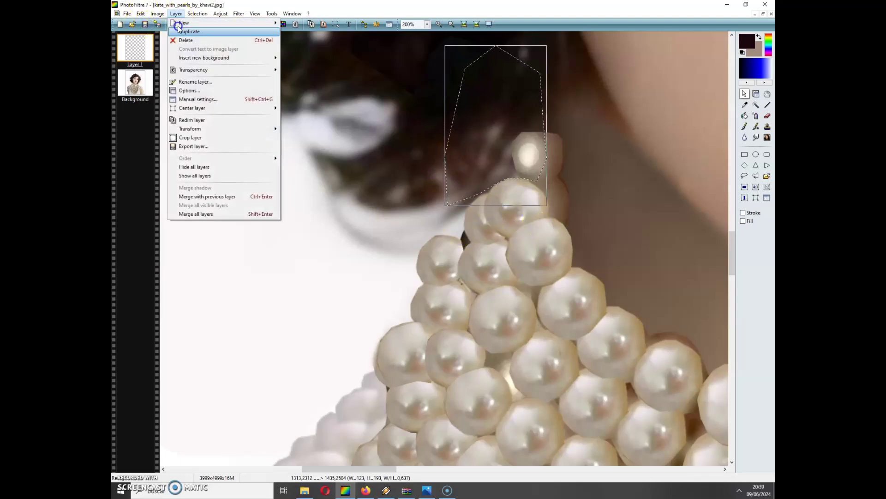
{"action": "left_click", "coordinate": [201, 216]}
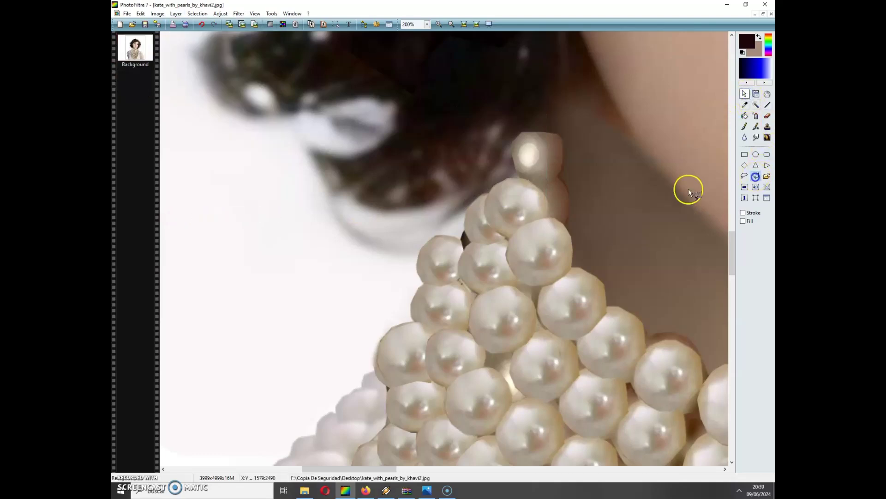
Lasso the golden pearls remaining above the choker, smudge them into the neck and hair with radius 20, and clear the selection.
{"action": "mouse_move", "coordinate": [505, 178]}
{"action": "left_mouse_down"}
{"action": "mouse_move", "coordinate": [542, 190]}
{"action": "mouse_move", "coordinate": [549, 218]}
{"action": "mouse_move", "coordinate": [578, 239]}
{"action": "mouse_move", "coordinate": [598, 138]}
{"action": "left_mouse_up"}
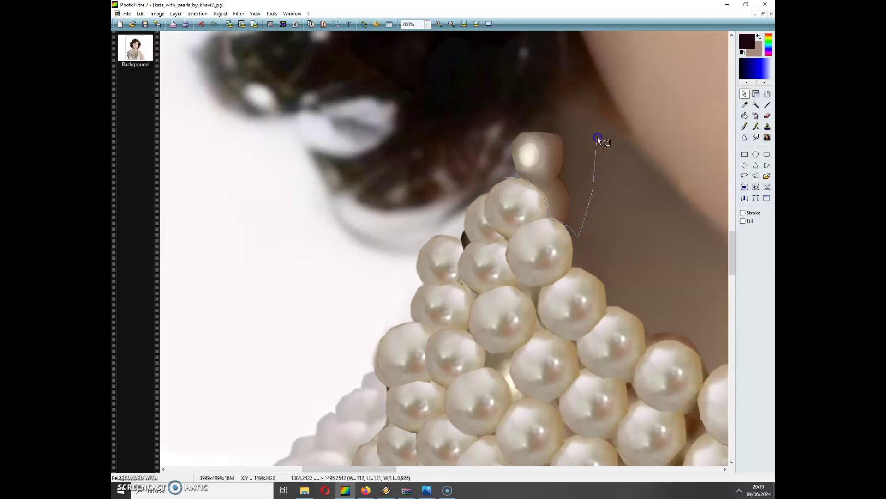
{"action": "mouse_move", "coordinate": [547, 91]}
{"action": "left_mouse_down"}
{"action": "mouse_move", "coordinate": [522, 110]}
{"action": "mouse_move", "coordinate": [485, 175]}
{"action": "left_mouse_up"}
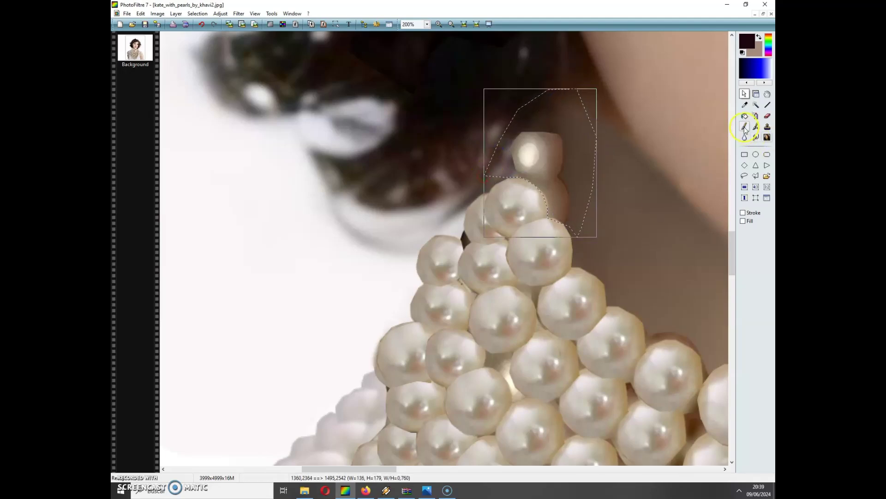
{"action": "left_click", "coordinate": [758, 140]}
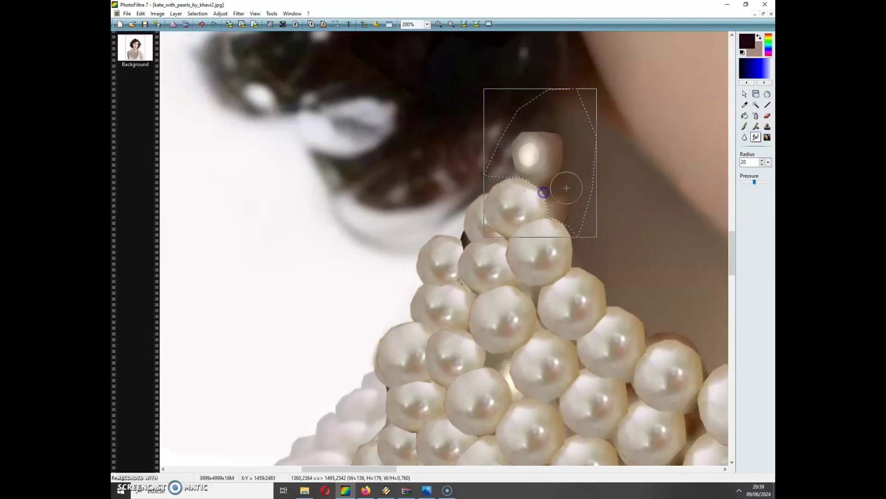
{"action": "mouse_move", "coordinate": [554, 210]}
{"action": "left_mouse_down"}
{"action": "mouse_move", "coordinate": [559, 230]}
{"action": "mouse_move", "coordinate": [574, 165]}
{"action": "mouse_move", "coordinate": [543, 169]}
{"action": "mouse_move", "coordinate": [556, 189]}
{"action": "mouse_move", "coordinate": [540, 171]}
{"action": "mouse_move", "coordinate": [551, 177]}
{"action": "mouse_move", "coordinate": [533, 174]}
{"action": "mouse_move", "coordinate": [564, 172]}
{"action": "mouse_move", "coordinate": [557, 145]}
{"action": "mouse_move", "coordinate": [573, 131]}
{"action": "mouse_move", "coordinate": [552, 139]}
{"action": "mouse_move", "coordinate": [515, 130]}
{"action": "mouse_move", "coordinate": [516, 156]}
{"action": "mouse_move", "coordinate": [533, 141]}
{"action": "mouse_move", "coordinate": [514, 160]}
{"action": "mouse_move", "coordinate": [541, 154]}
{"action": "left_mouse_up"}
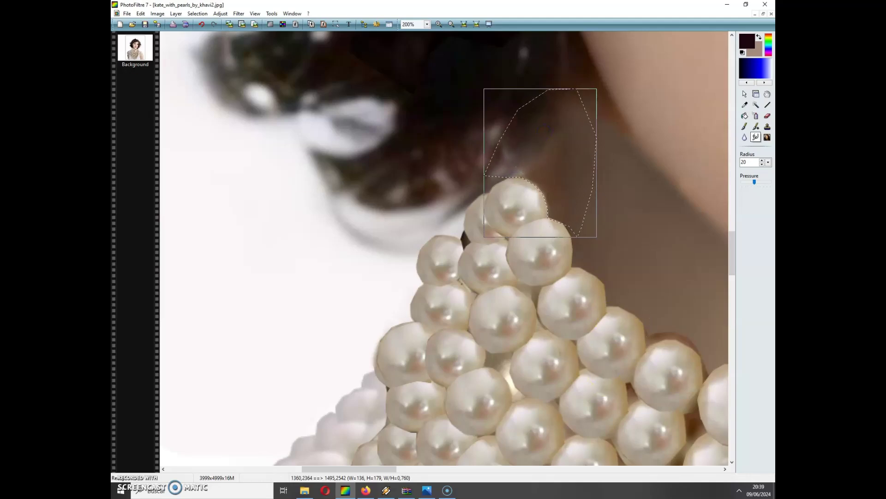
{"action": "left_click", "coordinate": [197, 13]}
{"action": "left_click", "coordinate": [210, 27]}
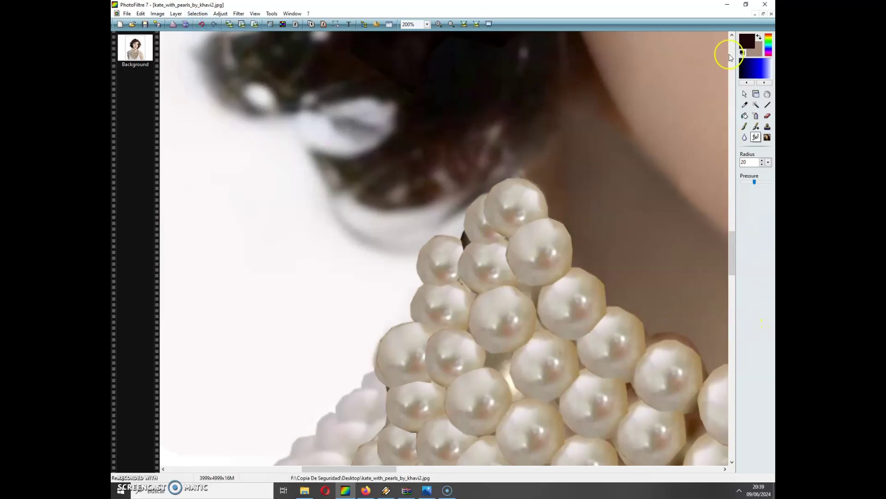
Copy the single pearl from the Untitled 8 (3) image, paste it into the portrait and place it atop the choker's highest pearl.
{"action": "left_click", "coordinate": [753, 15]}
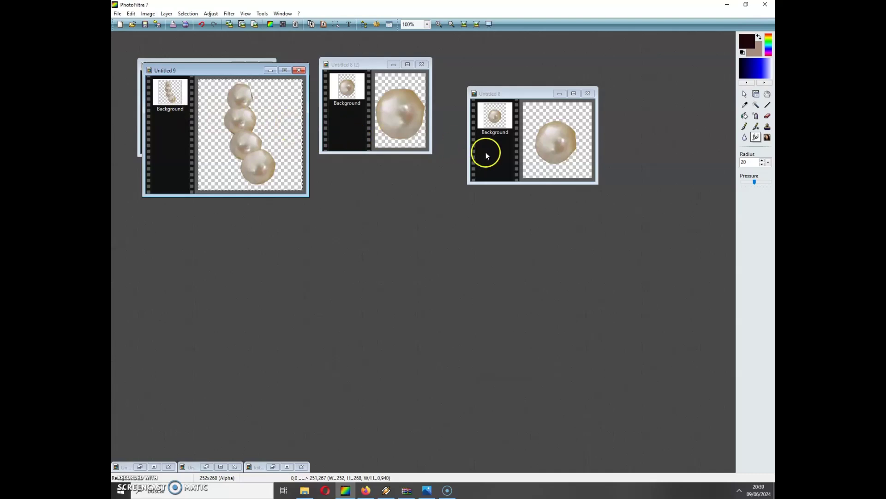
{"action": "left_click_drag", "start_coordinate": [231, 70], "coordinate": [506, 200]}
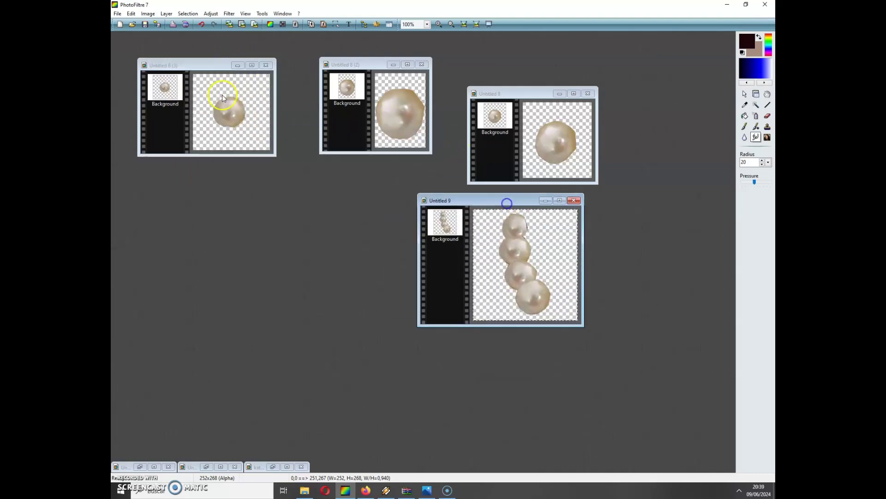
{"action": "left_click", "coordinate": [205, 67]}
{"action": "left_click", "coordinate": [131, 13]}
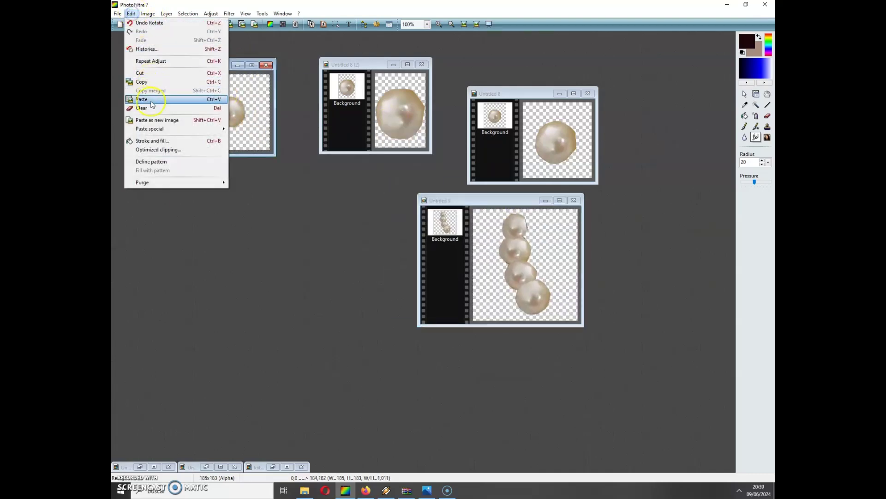
{"action": "left_click", "coordinate": [142, 82]}
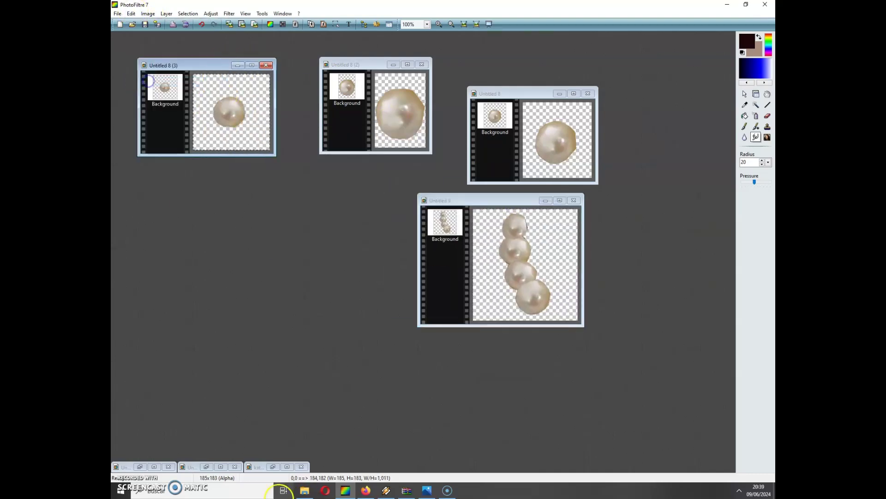
{"action": "left_click", "coordinate": [289, 467]}
{"action": "left_click", "coordinate": [140, 14]}
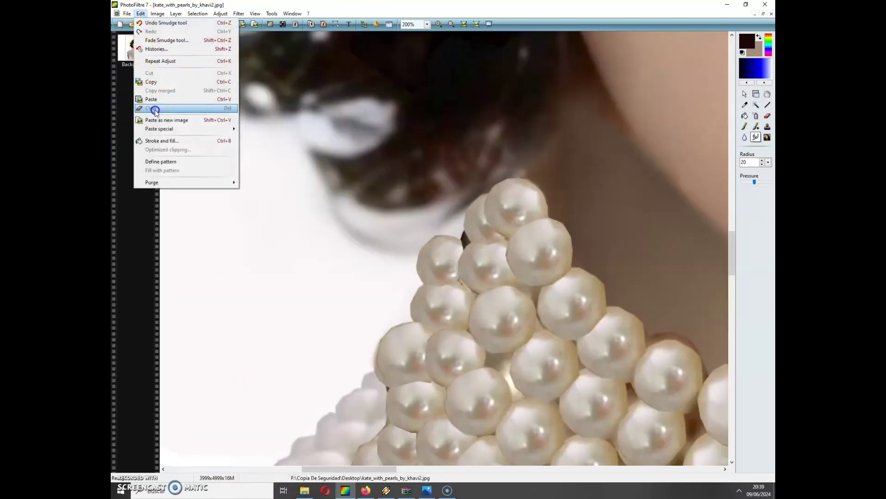
{"action": "left_click", "coordinate": [152, 100]}
{"action": "left_click", "coordinate": [445, 272]}
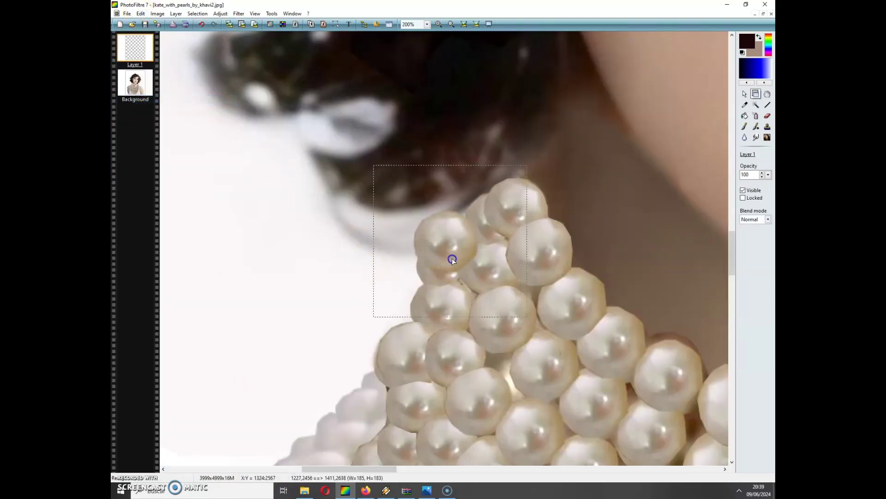
{"action": "left_click_drag", "start_coordinate": [453, 259], "coordinate": [529, 178]}
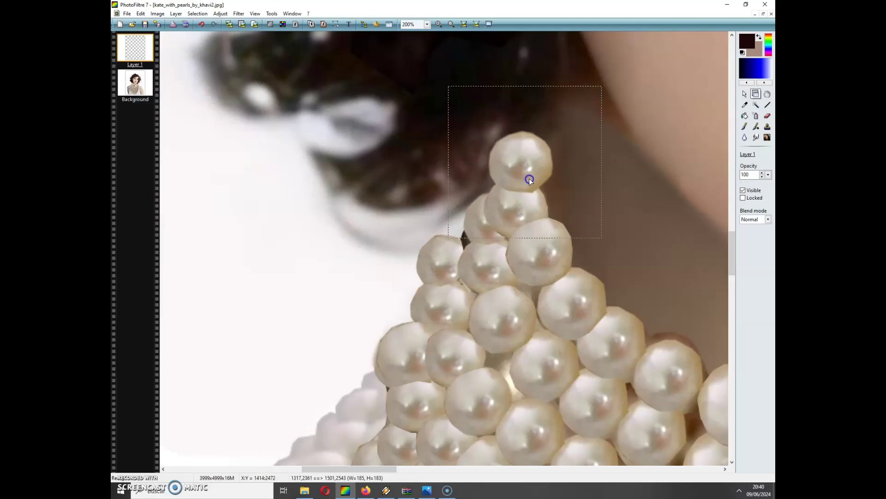
Clear the new top pearl's lassoed overlap with the pearl below and trim its edge facing the neck.
{"action": "left_click", "coordinate": [744, 93]}
{"action": "left_click_drag", "start_coordinate": [494, 188], "coordinate": [500, 184]}
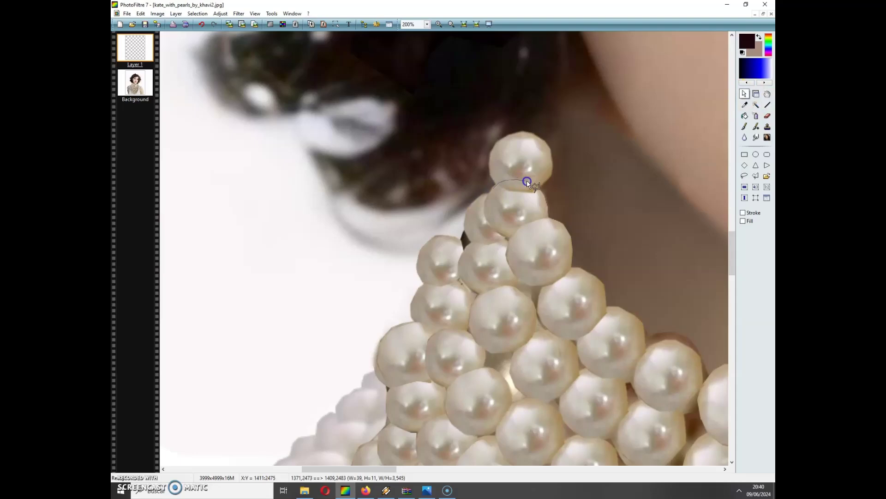
{"action": "left_click_drag", "start_coordinate": [537, 211], "coordinate": [537, 212]}
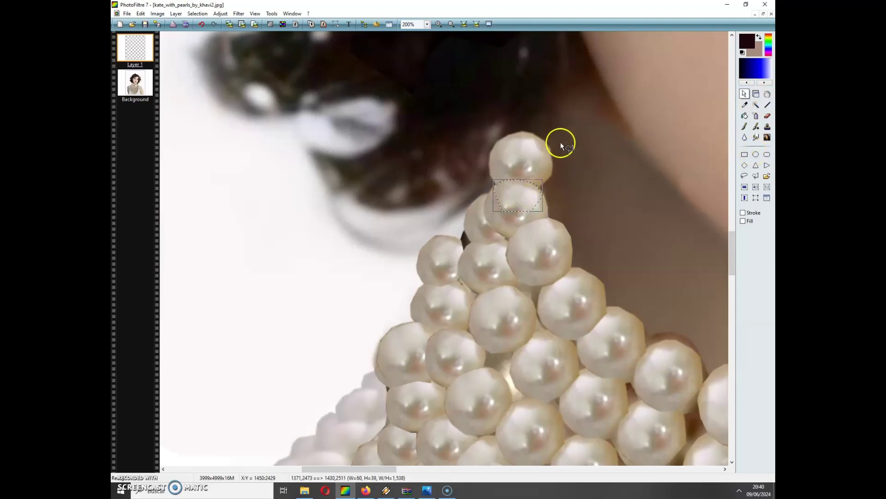
{"action": "mouse_move", "coordinate": [550, 134]}
{"action": "left_mouse_down"}
{"action": "mouse_move", "coordinate": [536, 186]}
{"action": "mouse_move", "coordinate": [551, 199]}
{"action": "mouse_move", "coordinate": [566, 158]}
{"action": "mouse_move", "coordinate": [562, 127]}
{"action": "left_mouse_up"}
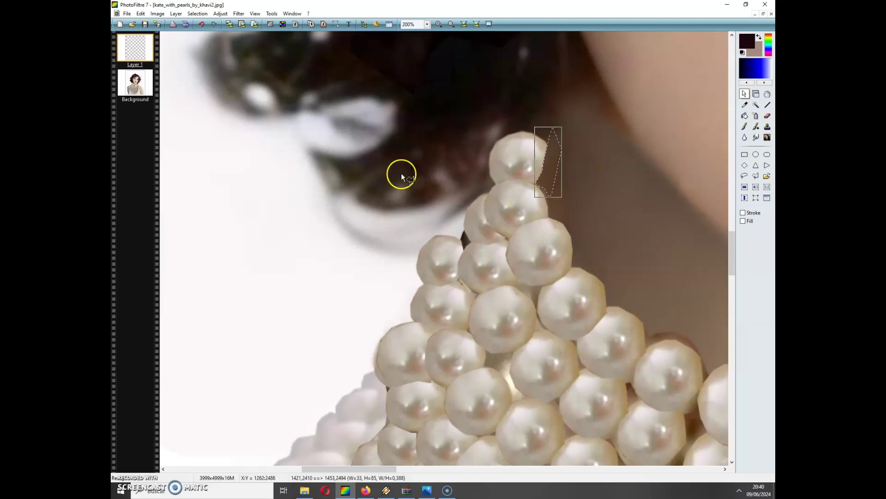
Merge all layers of the portrait and save it over the existing file.
{"action": "left_click", "coordinate": [451, 24]}
{"action": "left_click", "coordinate": [451, 24]}
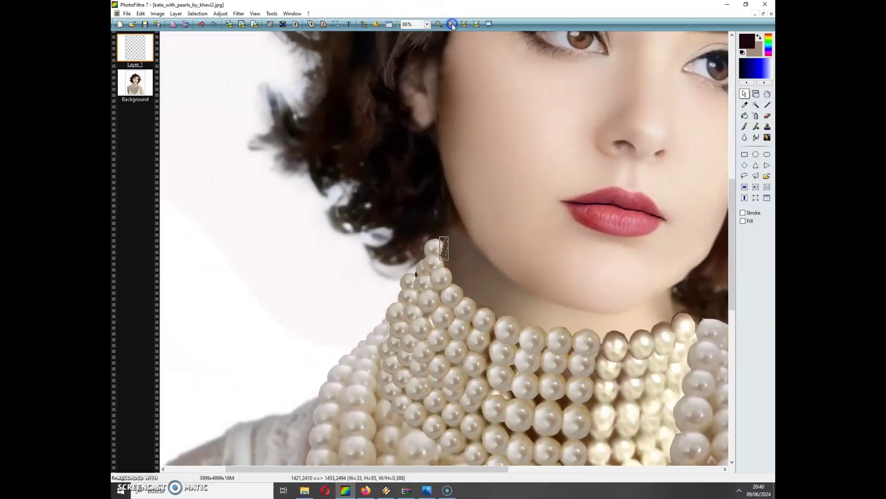
{"action": "left_click", "coordinate": [451, 24]}
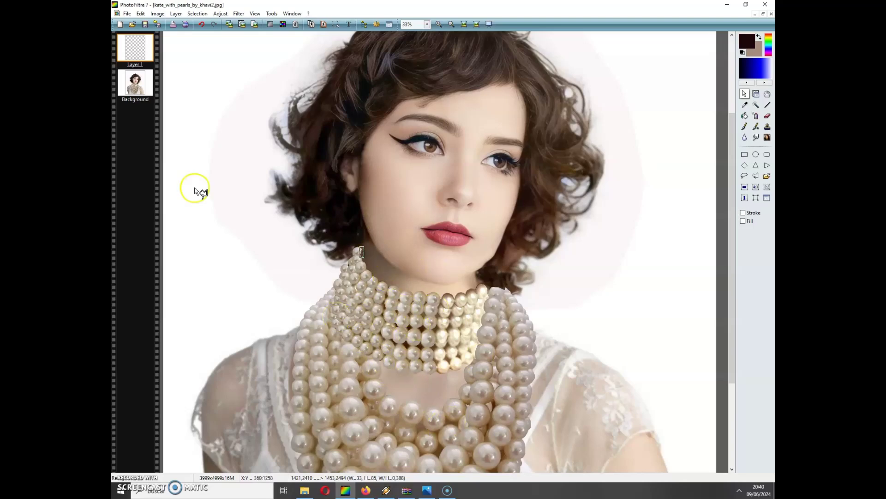
{"action": "left_click", "coordinate": [176, 13]}
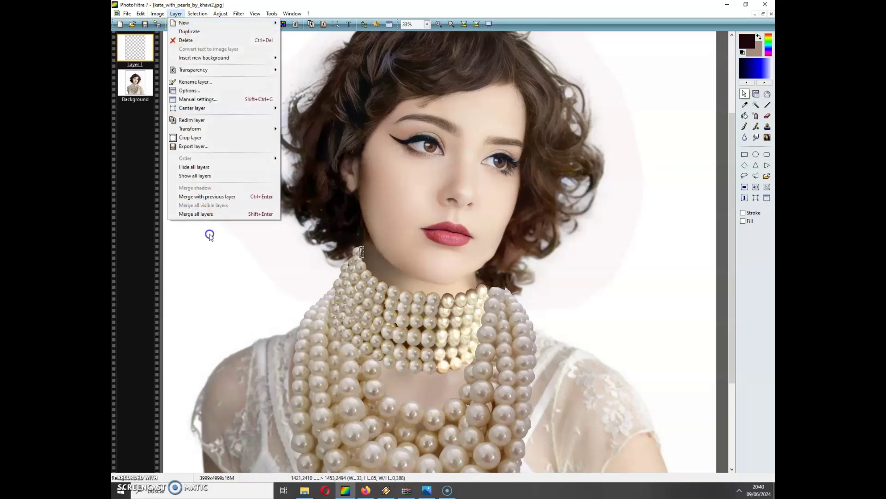
{"action": "left_click", "coordinate": [208, 214]}
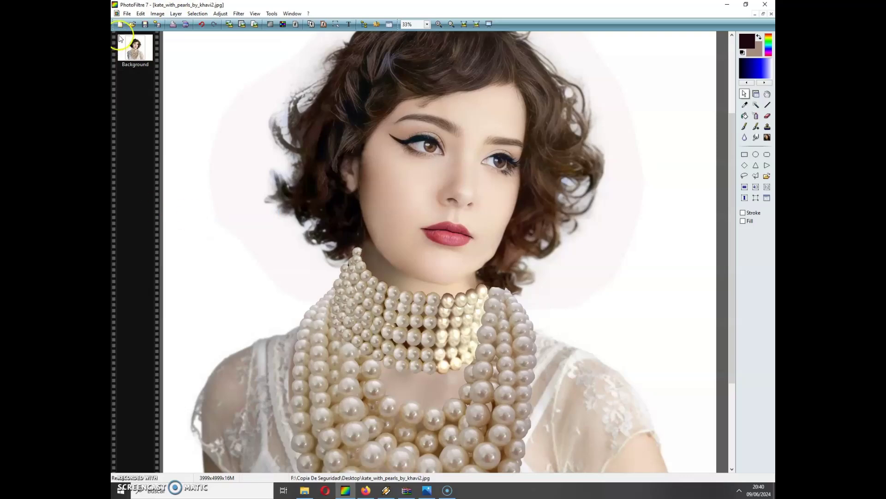
{"action": "left_click", "coordinate": [127, 13]}
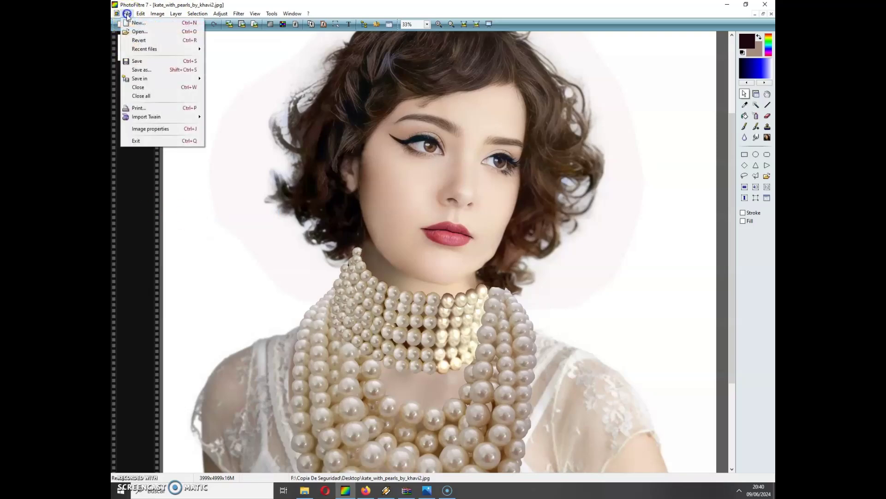
{"action": "left_click", "coordinate": [150, 63]}
{"action": "left_click", "coordinate": [280, 226]}
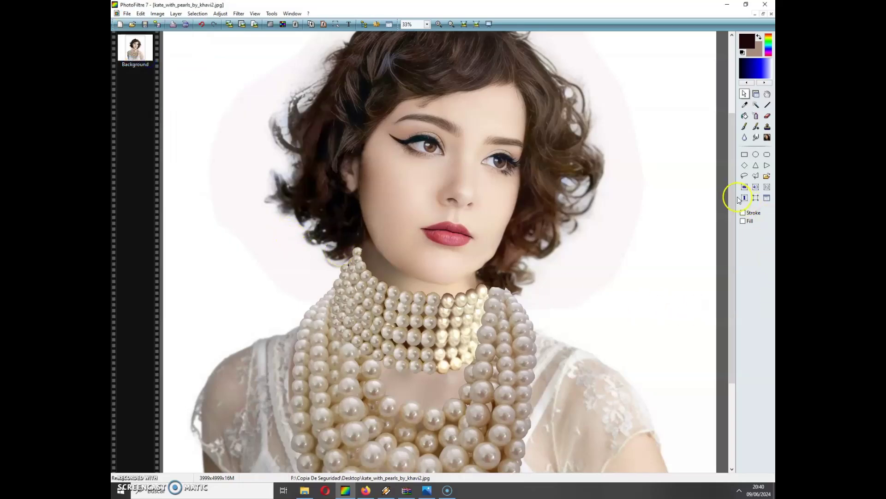
Close the short pearl strand, Untitled 6 and Untitled 7 images without saving their changes.
{"action": "left_click_drag", "start_coordinate": [731, 207], "coordinate": [732, 230]}
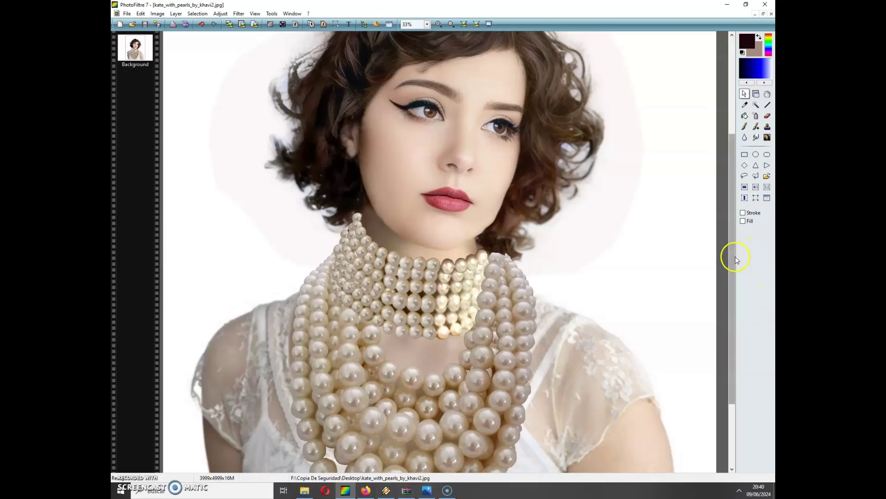
{"action": "left_click", "coordinate": [756, 15]}
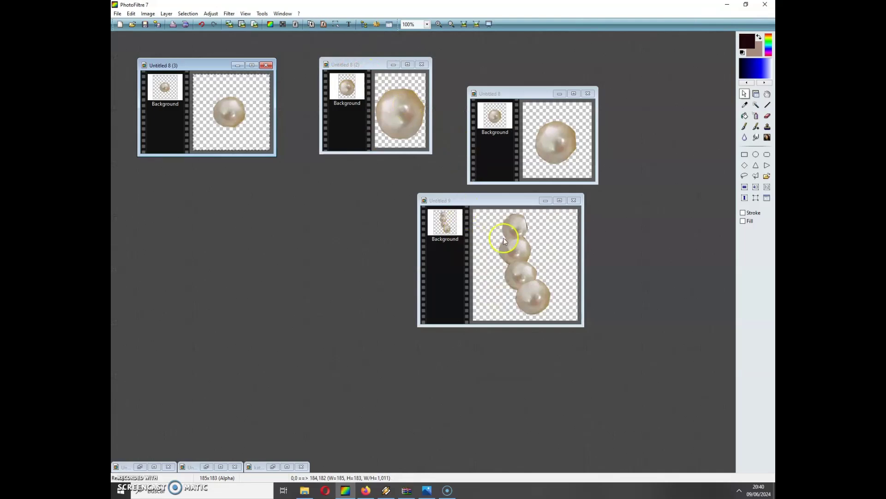
{"action": "left_click", "coordinate": [574, 200]}
{"action": "left_click", "coordinate": [471, 271]}
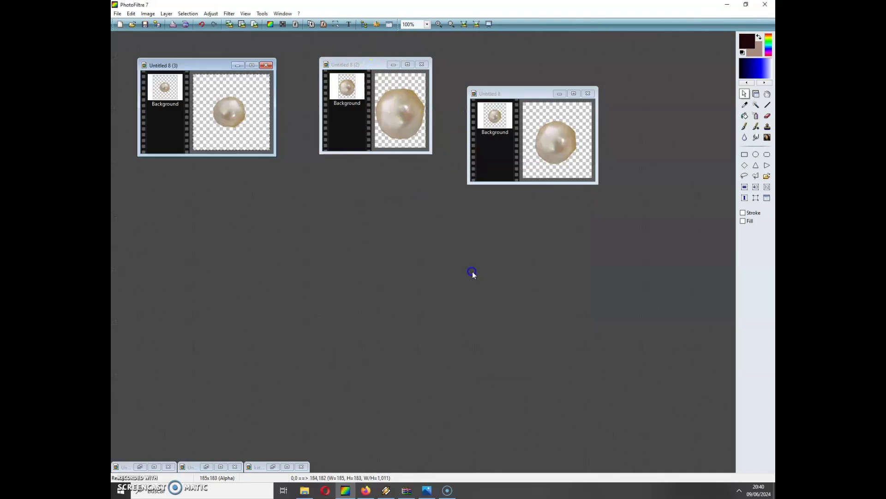
{"action": "left_click", "coordinate": [154, 467]}
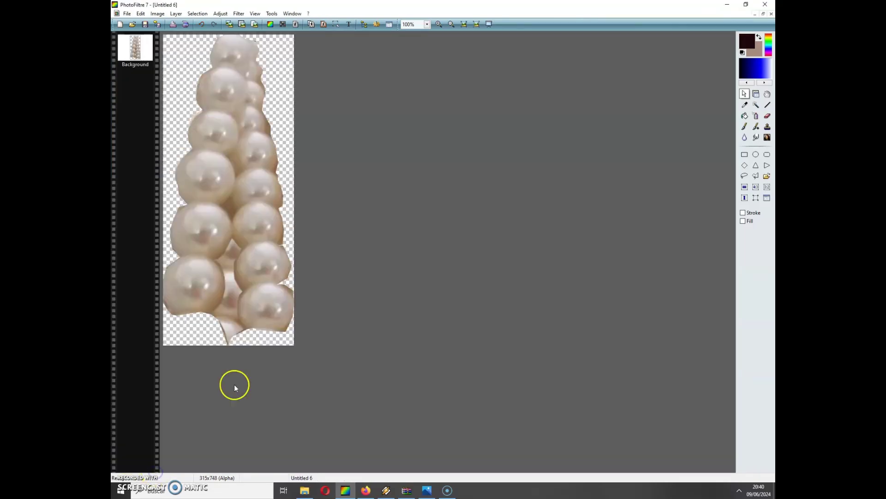
{"action": "left_click", "coordinate": [765, 5]}
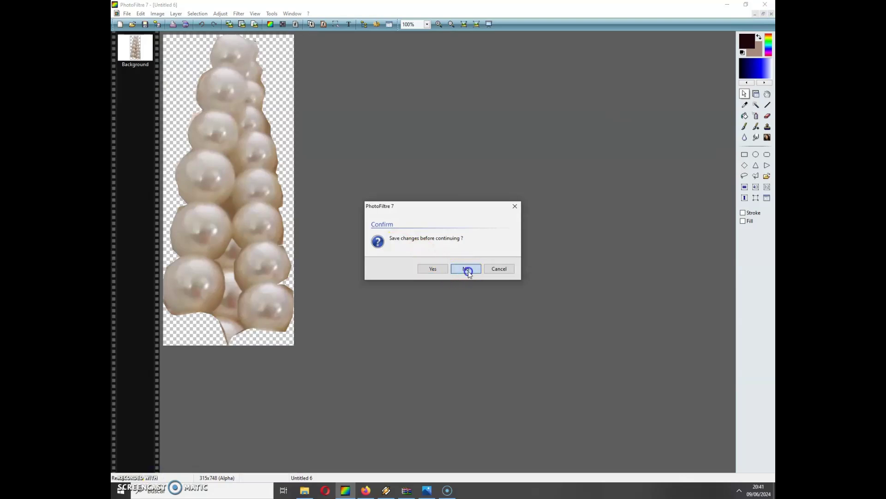
{"action": "left_click", "coordinate": [468, 271]}
{"action": "left_click", "coordinate": [763, 14]}
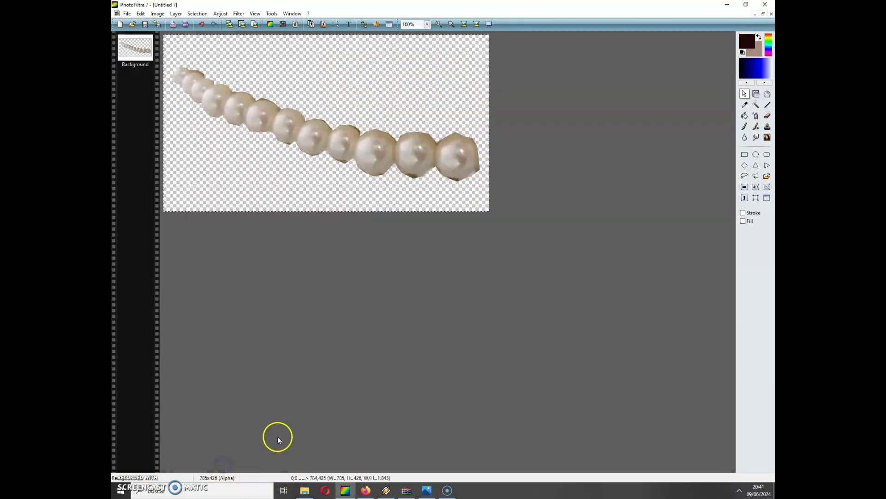
{"action": "left_click", "coordinate": [771, 15]}
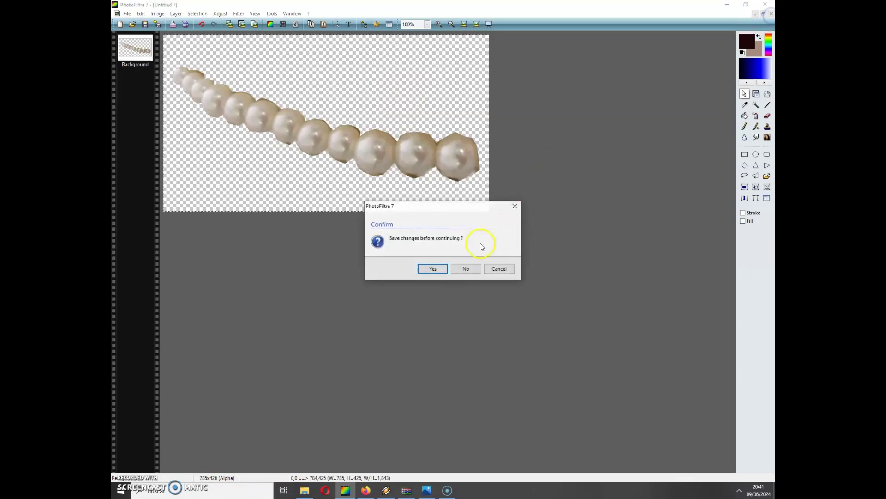
{"action": "left_click", "coordinate": [465, 268]}
{"action": "left_click", "coordinate": [763, 14]}
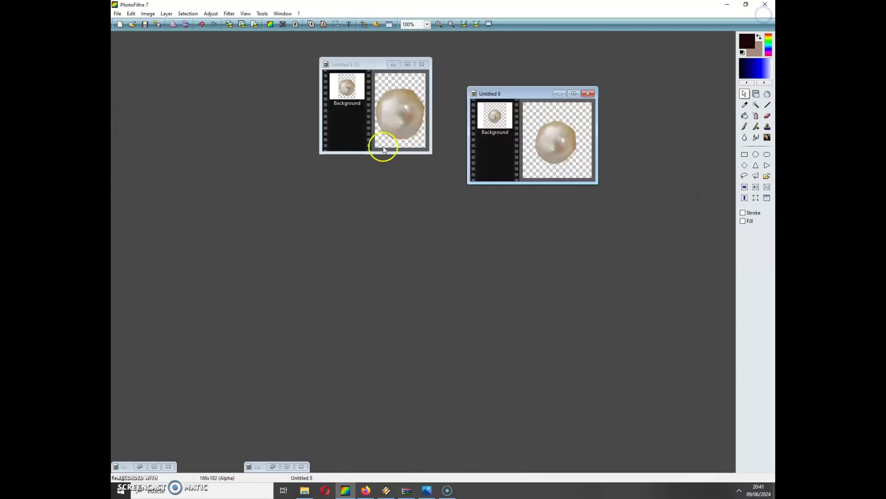
Move the Untitled 8 (2) image aside and arrange the portrait in a tall window next to the two single-pearl images.
{"action": "left_click_drag", "start_coordinate": [368, 64], "coordinate": [629, 224]}
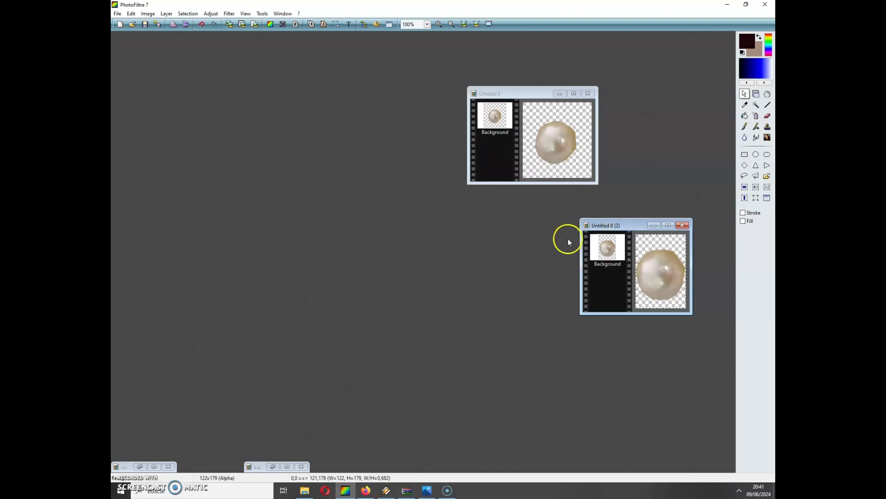
{"action": "left_click", "coordinate": [286, 467]}
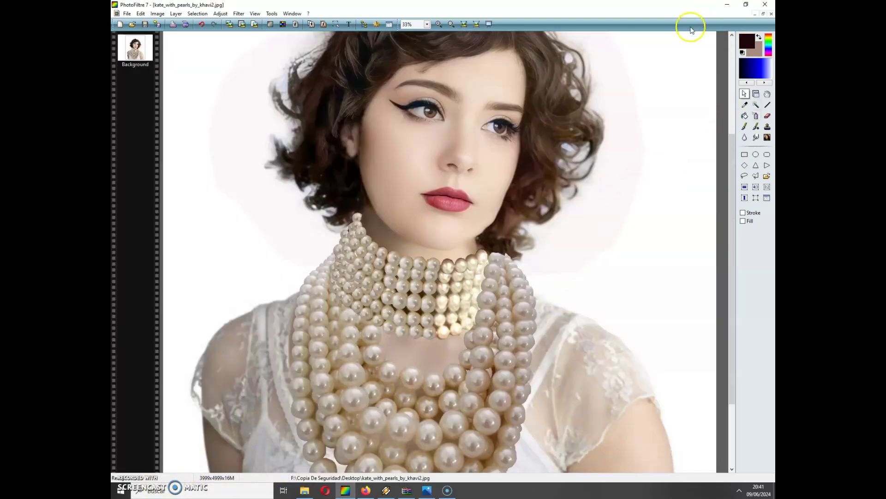
{"action": "left_click", "coordinate": [763, 14]}
{"action": "left_click_drag", "start_coordinate": [431, 58], "coordinate": [210, 56]}
{"action": "left_click_drag", "start_coordinate": [305, 272], "coordinate": [391, 470]}
{"action": "left_click_drag", "start_coordinate": [234, 467], "coordinate": [298, 469]}
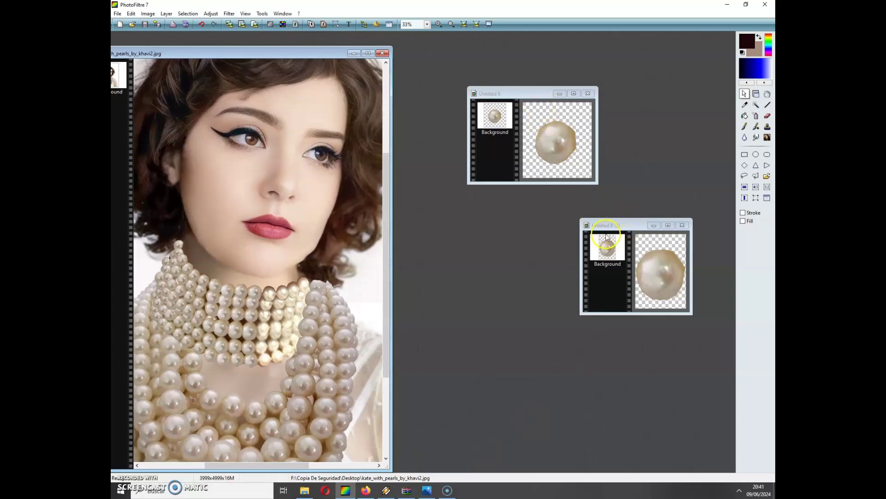
Copy the whole Untitled 8 pearl image, paste it into the portrait and place it over the first golden pearl in the choker's top row.
{"action": "left_click", "coordinate": [513, 96]}
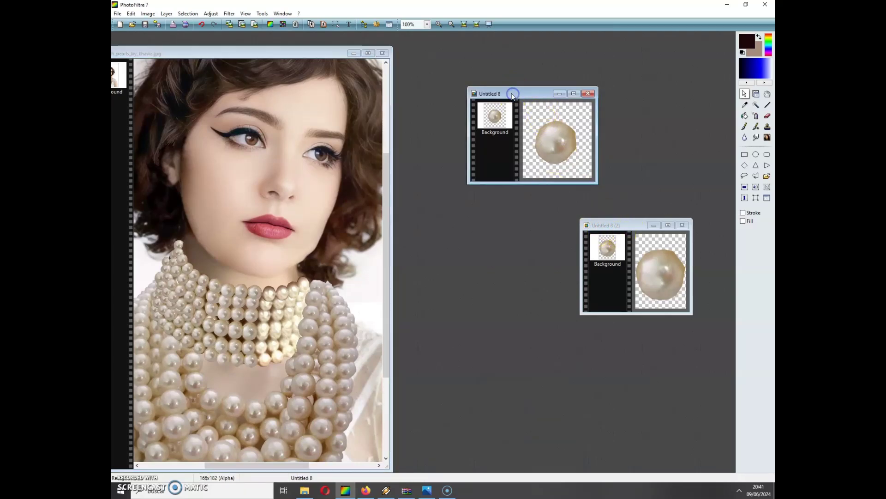
{"action": "left_click", "coordinate": [187, 14]}
{"action": "left_click", "coordinate": [194, 29]}
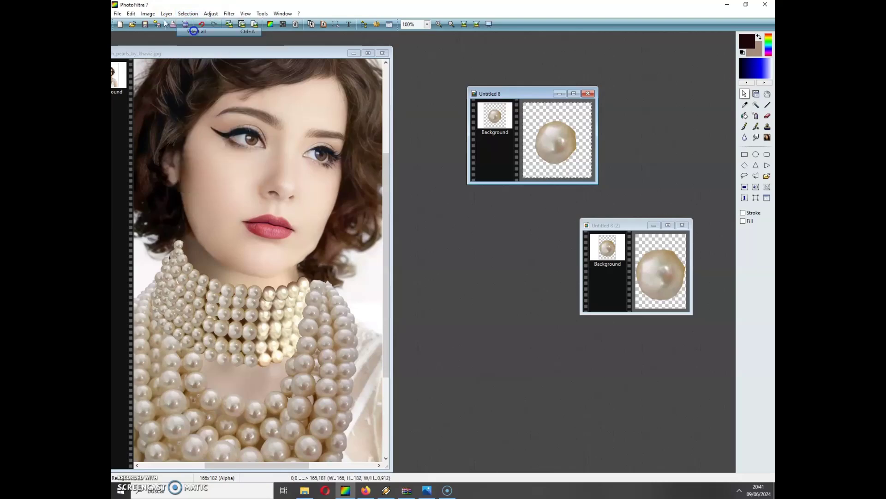
{"action": "left_click", "coordinate": [131, 14]}
{"action": "left_click", "coordinate": [141, 82]}
{"action": "left_click", "coordinate": [137, 53]}
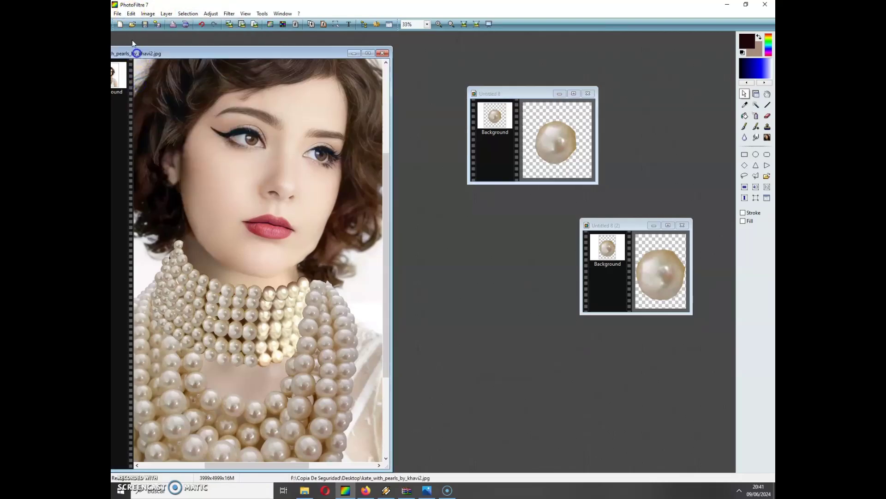
{"action": "left_click", "coordinate": [131, 13]}
{"action": "left_click", "coordinate": [142, 100]}
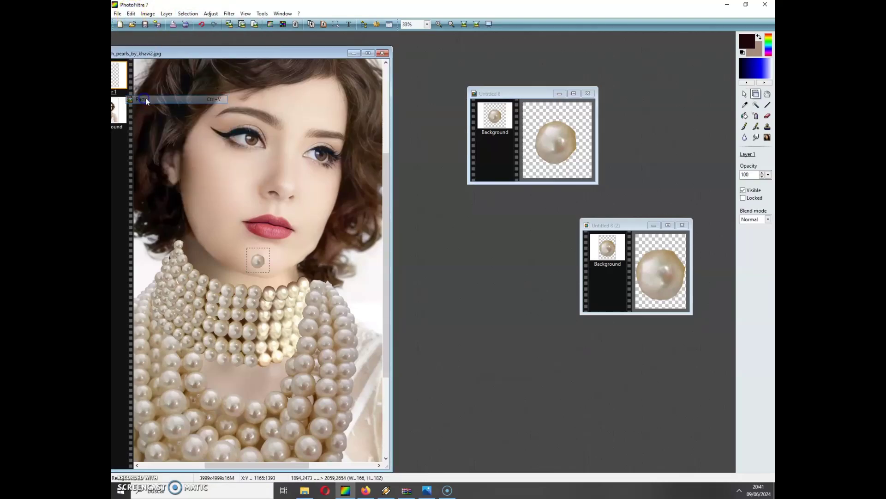
{"action": "left_click_drag", "start_coordinate": [255, 265], "coordinate": [270, 297]}
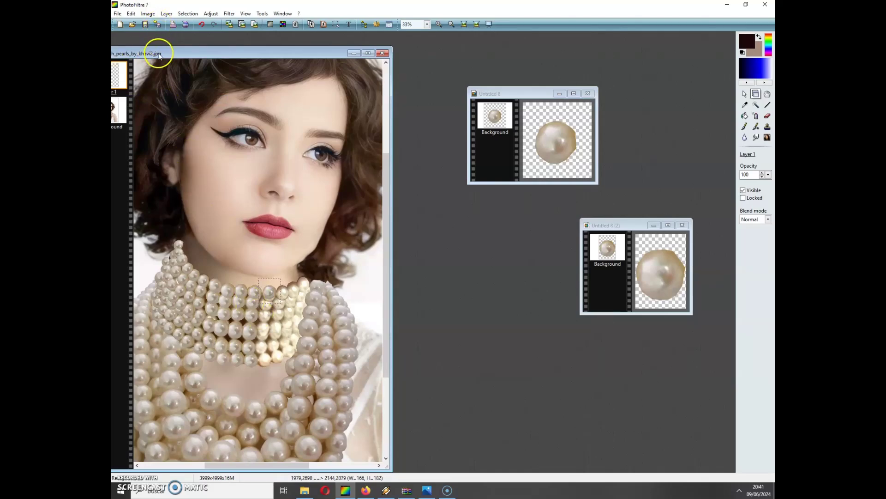
Bring the portrait's layer list into view and delete the pasted pearl's layer.
{"action": "left_click_drag", "start_coordinate": [158, 54], "coordinate": [216, 57]}
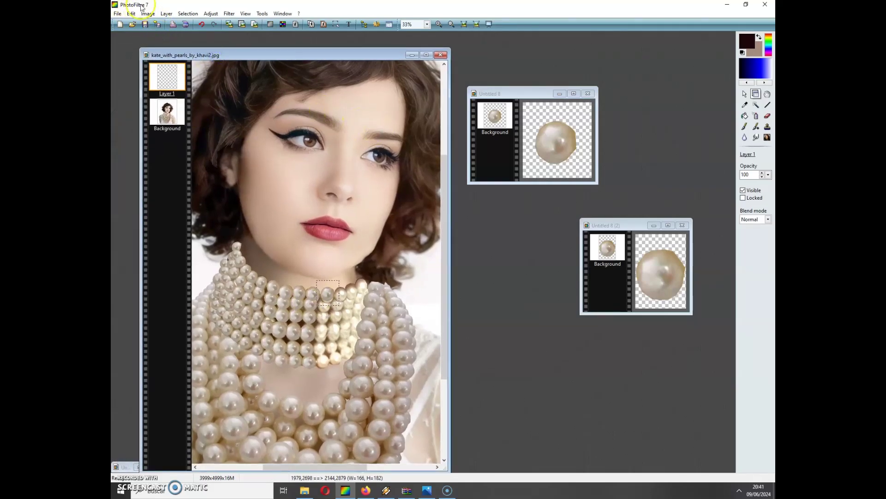
{"action": "left_click", "coordinate": [166, 13]}
{"action": "left_click", "coordinate": [184, 42]}
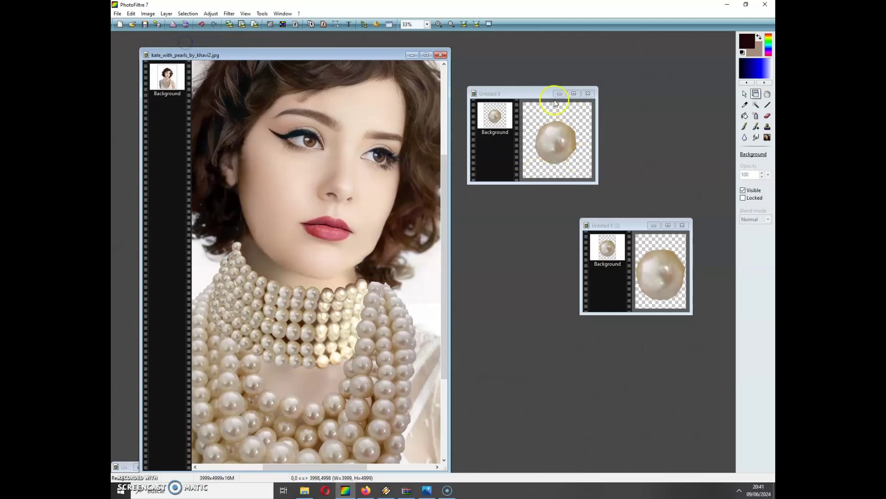
Adjust the Untitled 8 pearl to 10% brightness, 3% contrast and 1.25 gamma correction.
{"action": "left_click_drag", "start_coordinate": [514, 94], "coordinate": [516, 96]}
{"action": "left_click", "coordinate": [148, 13]}
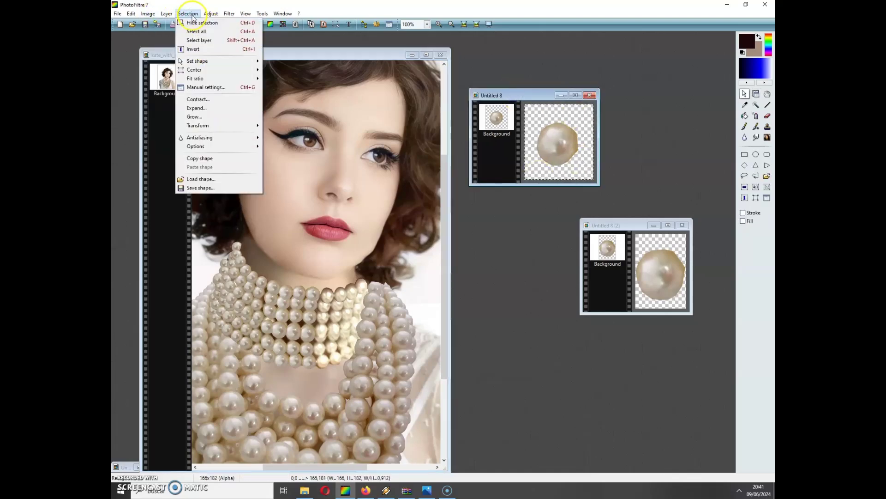
{"action": "left_click", "coordinate": [218, 28]}
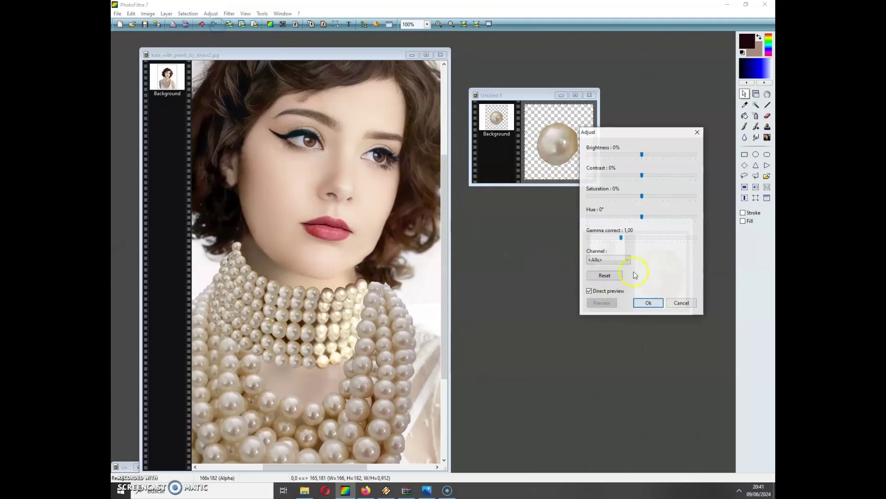
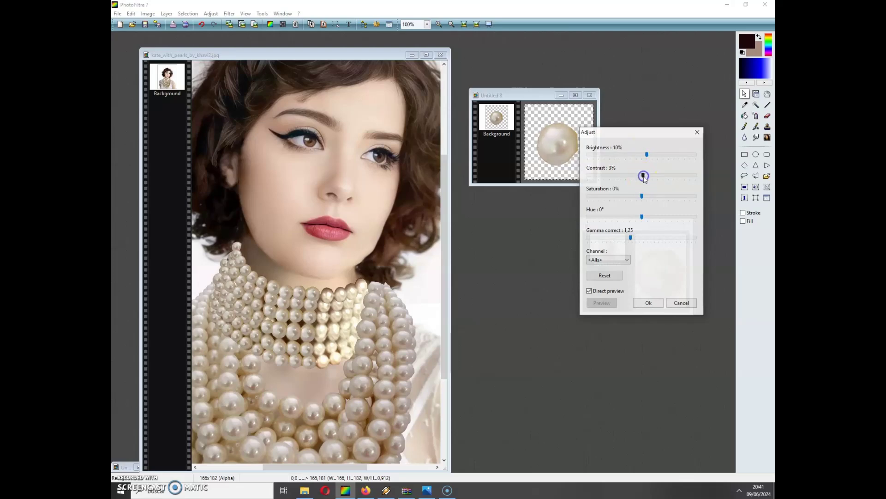
{"action": "left_click", "coordinate": [653, 307]}
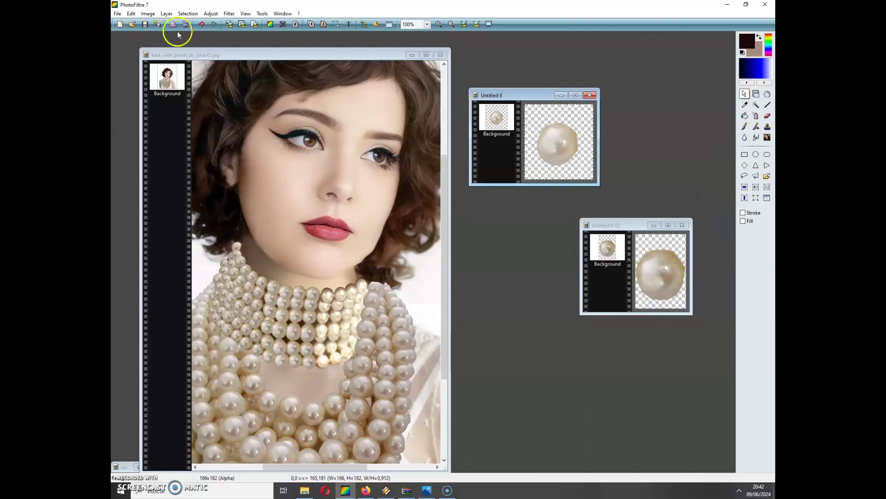
Copy the adjusted Untitled 8 pearl, paste it into the portrait and place it over the first golden pearl in the choker's bottom row.
{"action": "left_click", "coordinate": [188, 14]}
{"action": "left_click", "coordinate": [200, 32]}
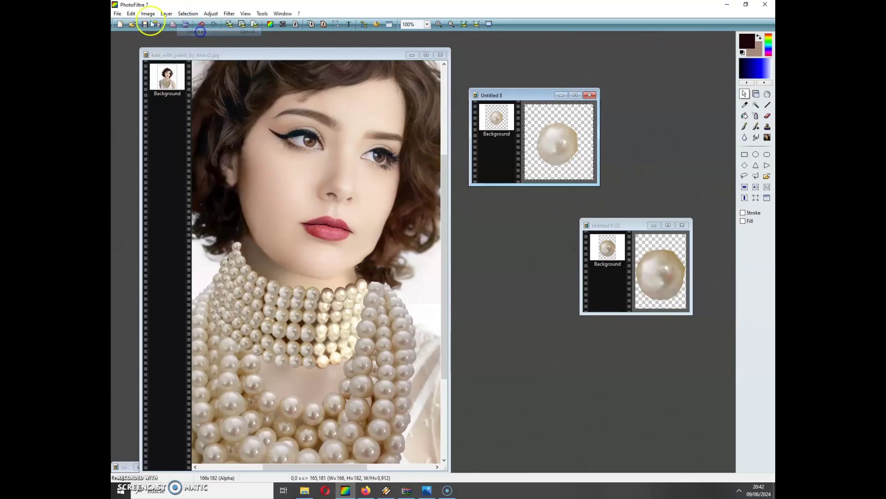
{"action": "left_click", "coordinate": [131, 14]}
{"action": "left_click", "coordinate": [141, 82]}
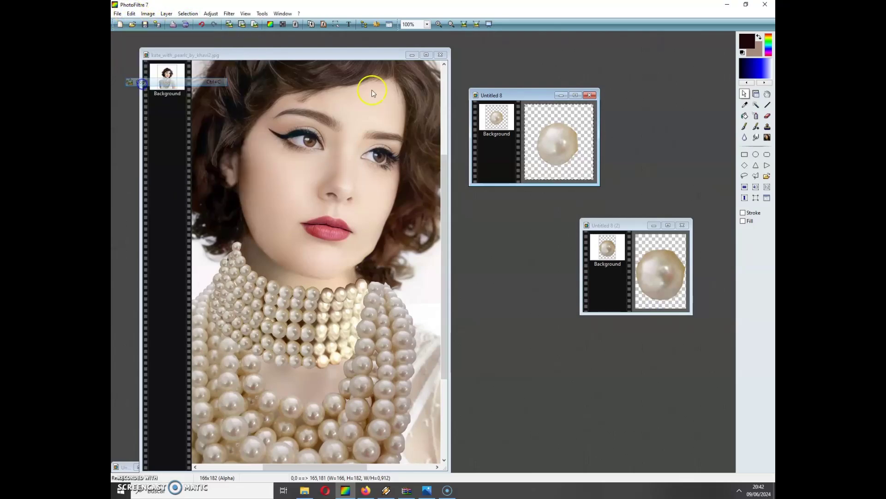
{"action": "left_click", "coordinate": [426, 55]}
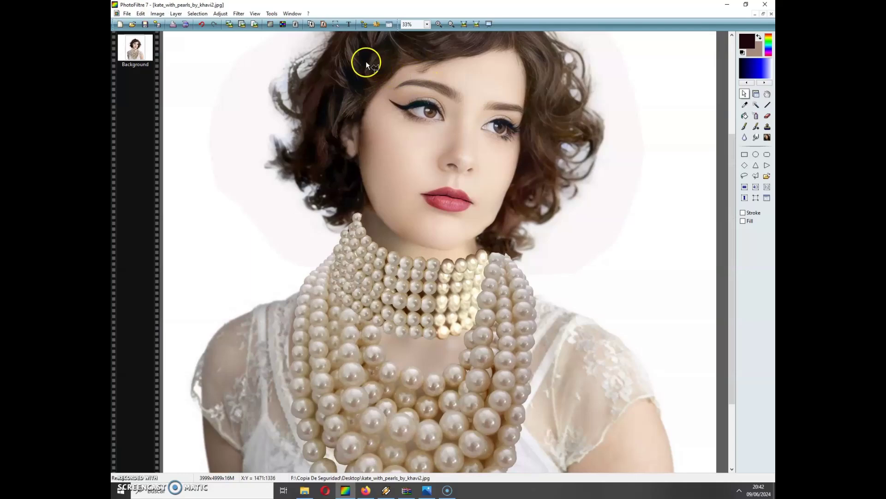
{"action": "left_click", "coordinate": [439, 24]}
{"action": "left_click", "coordinate": [439, 24]}
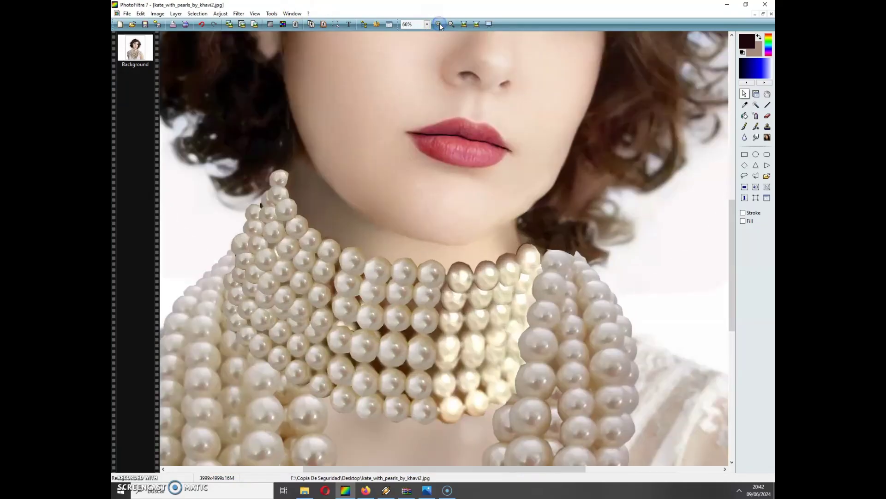
{"action": "scroll", "coordinate": [737, 230], "scroll_direction": "down", "scroll_amount": 1}
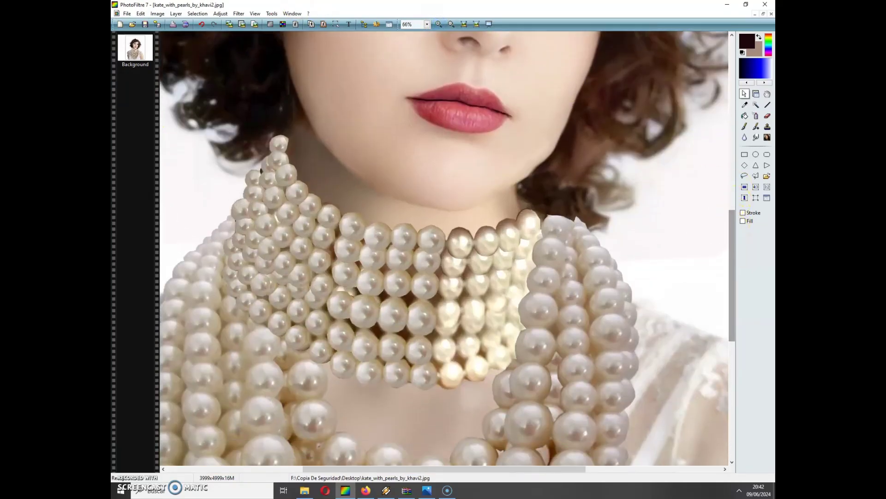
{"action": "left_click", "coordinate": [143, 13]}
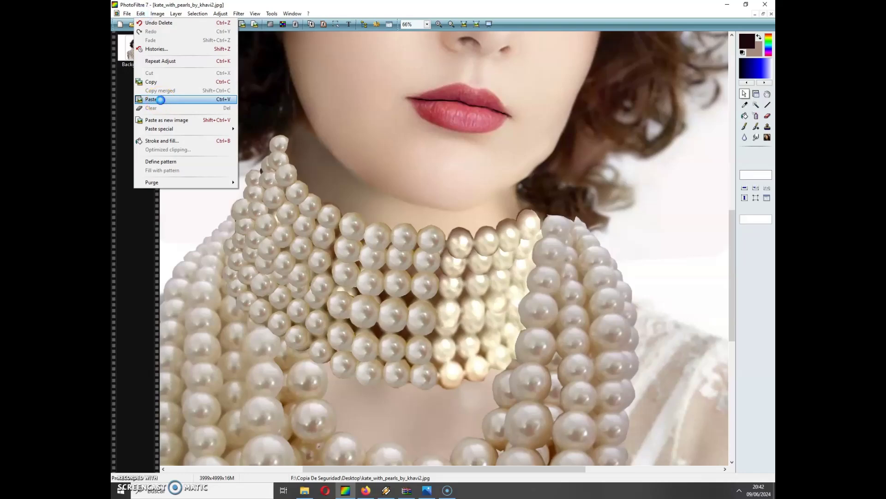
{"action": "left_click", "coordinate": [153, 99]}
{"action": "left_click_drag", "start_coordinate": [442, 259], "coordinate": [455, 382]}
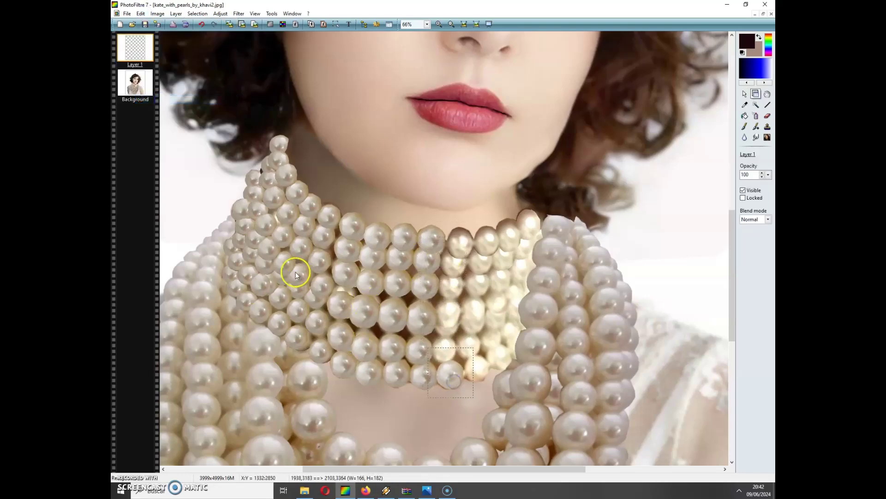
Paste two more copies of the adjusted pearl and place them over the remaining golden pearls in the choker's bottom row.
{"action": "left_click", "coordinate": [141, 13]}
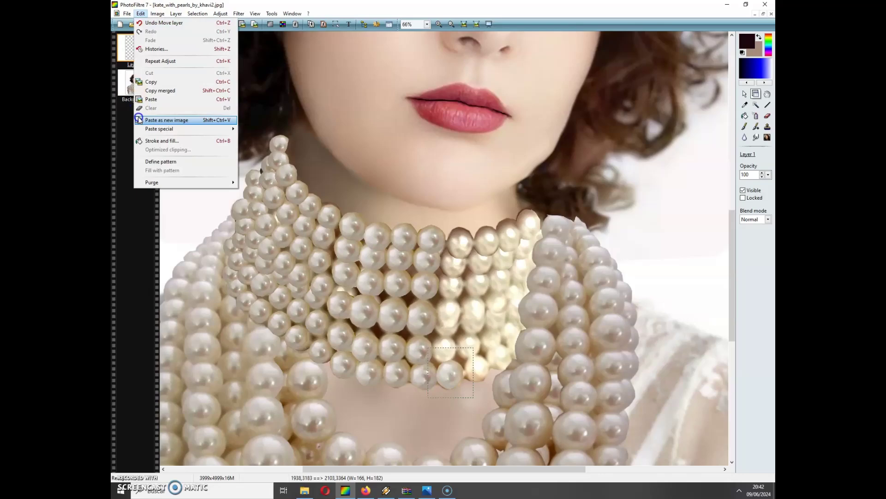
{"action": "left_click", "coordinate": [161, 99]}
{"action": "left_click_drag", "start_coordinate": [448, 252], "coordinate": [481, 375]}
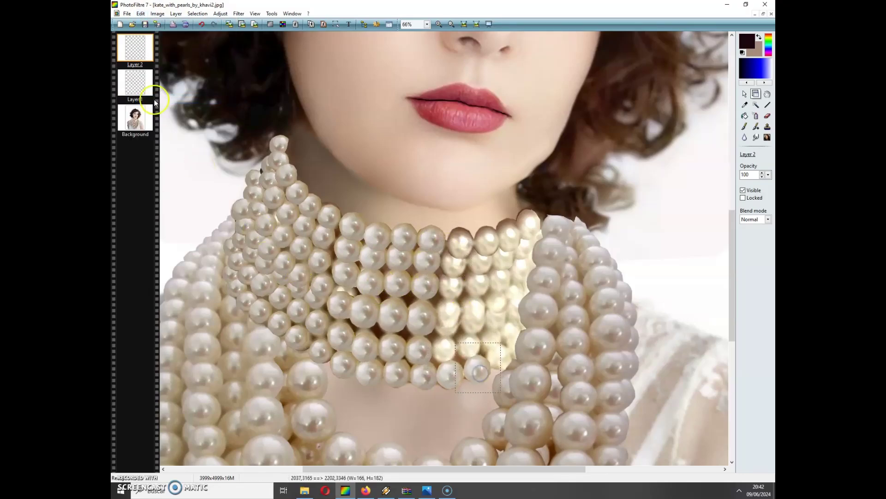
{"action": "left_click", "coordinate": [141, 14]}
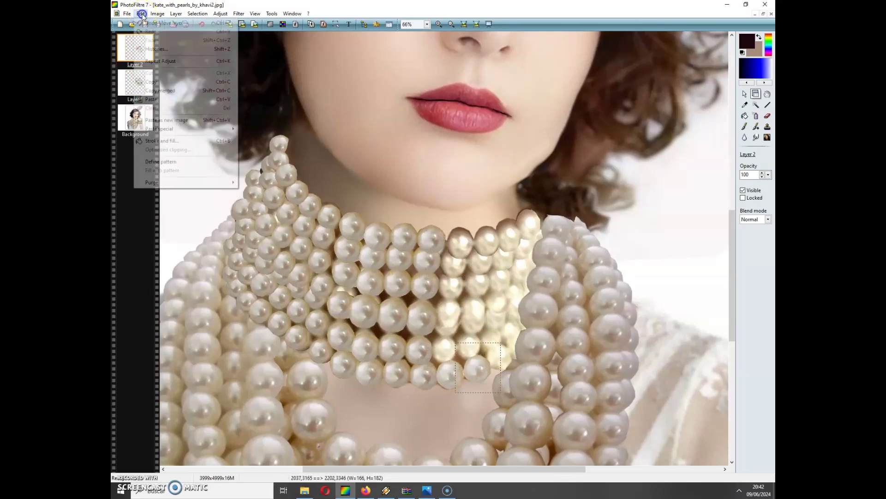
{"action": "left_click", "coordinate": [161, 99]}
{"action": "left_click_drag", "start_coordinate": [448, 247], "coordinate": [504, 362]}
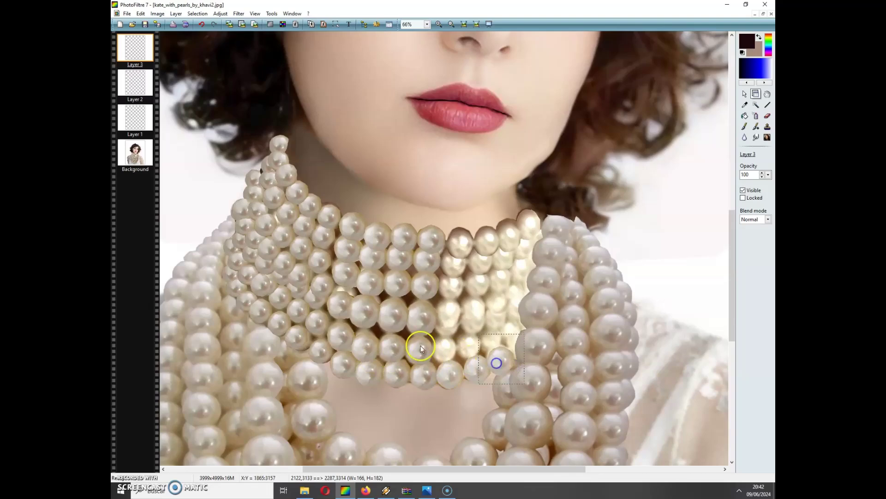
Paste two pearls and place them over the first two golden pearls in the second row from the choker's bottom.
{"action": "left_click", "coordinate": [141, 13]}
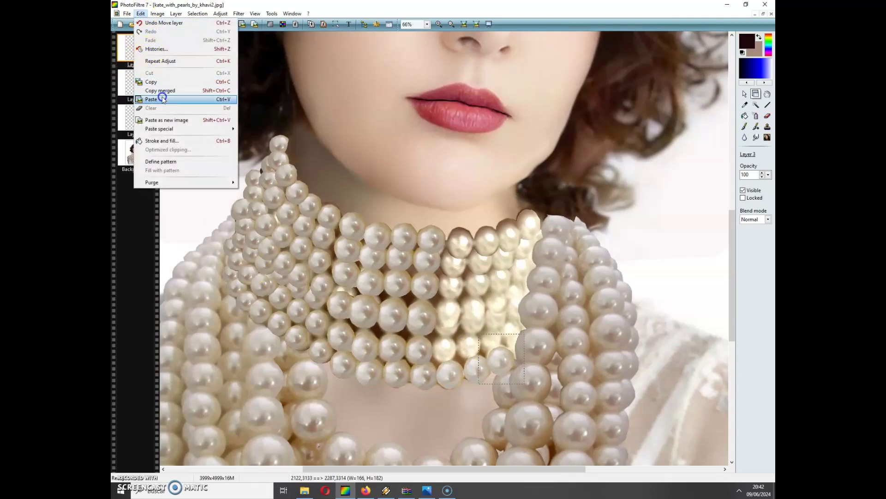
{"action": "left_click", "coordinate": [164, 99]}
{"action": "left_click_drag", "start_coordinate": [447, 254], "coordinate": [446, 353]}
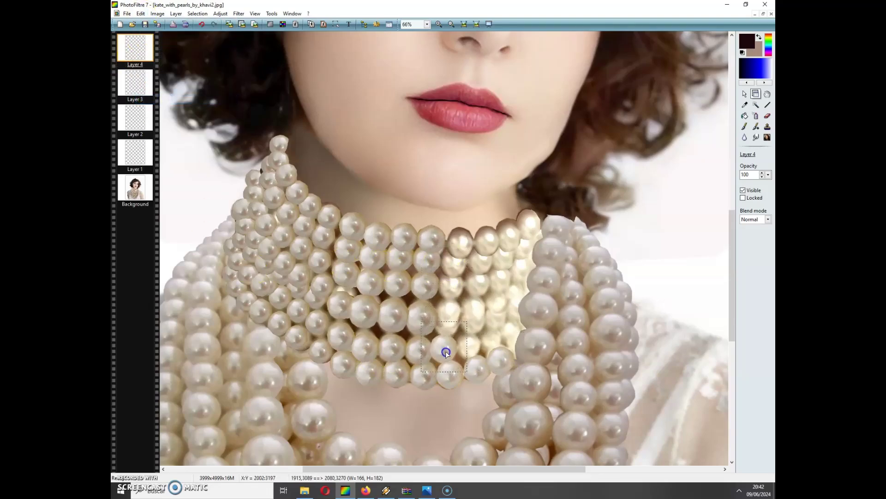
{"action": "left_click", "coordinate": [140, 14]}
{"action": "left_click", "coordinate": [153, 100]}
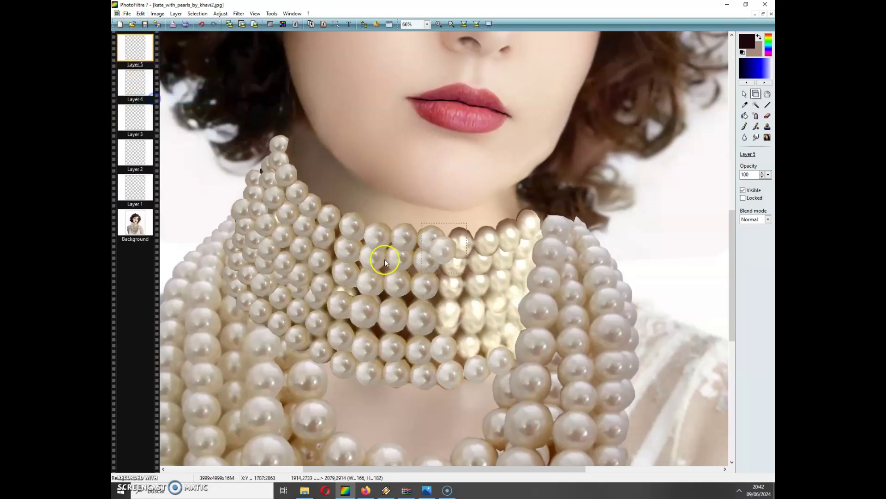
{"action": "left_click_drag", "start_coordinate": [450, 249], "coordinate": [475, 349]}
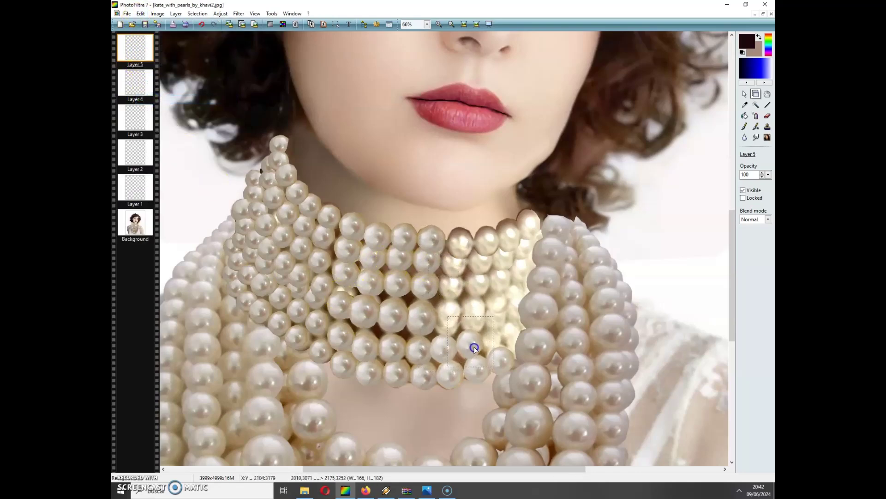
Paste two more pearls to finish the second row from the bottom and clear the last one's overlap on the hanging strand.
{"action": "left_click", "coordinate": [140, 13]}
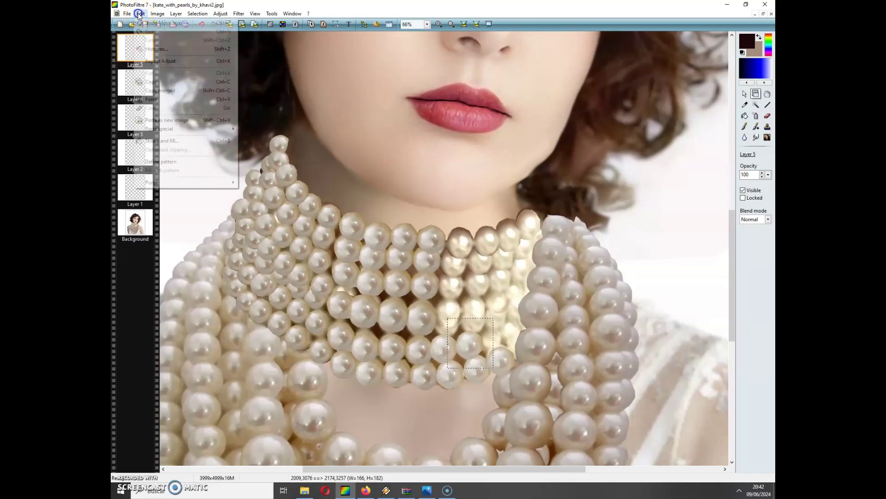
{"action": "left_click", "coordinate": [160, 107]}
{"action": "left_click", "coordinate": [152, 100]}
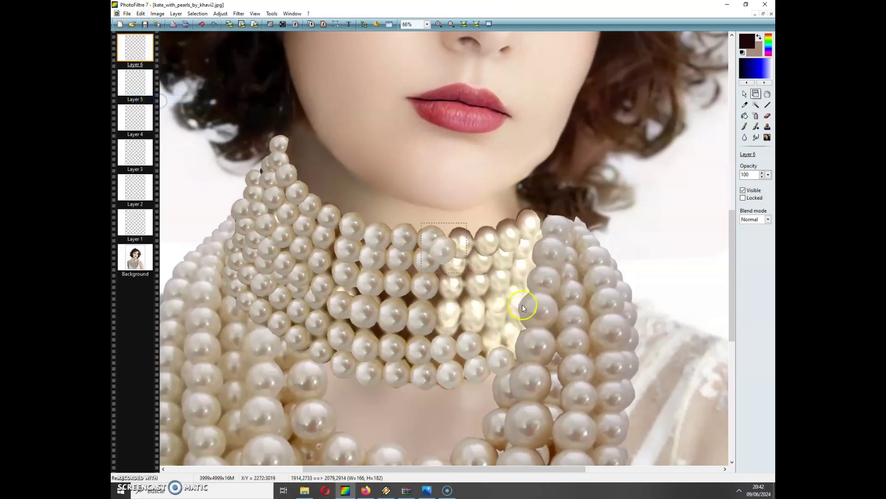
{"action": "left_click_drag", "start_coordinate": [447, 257], "coordinate": [494, 343]}
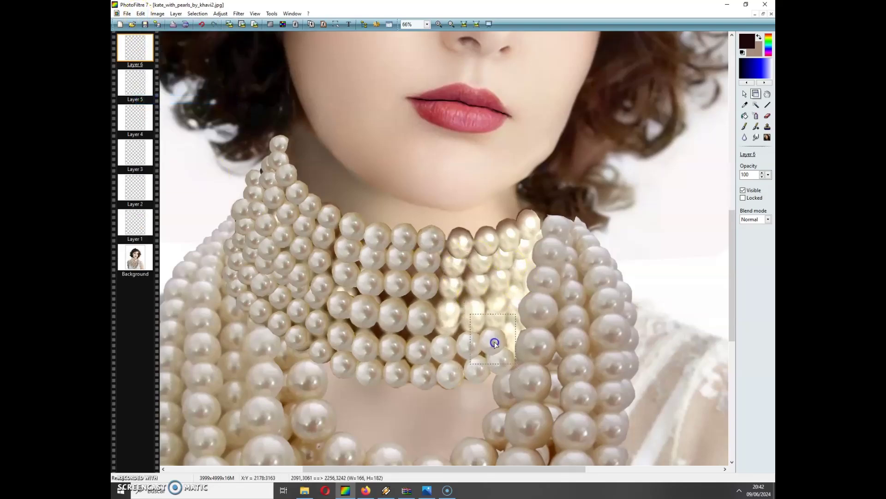
{"action": "left_click", "coordinate": [140, 13]}
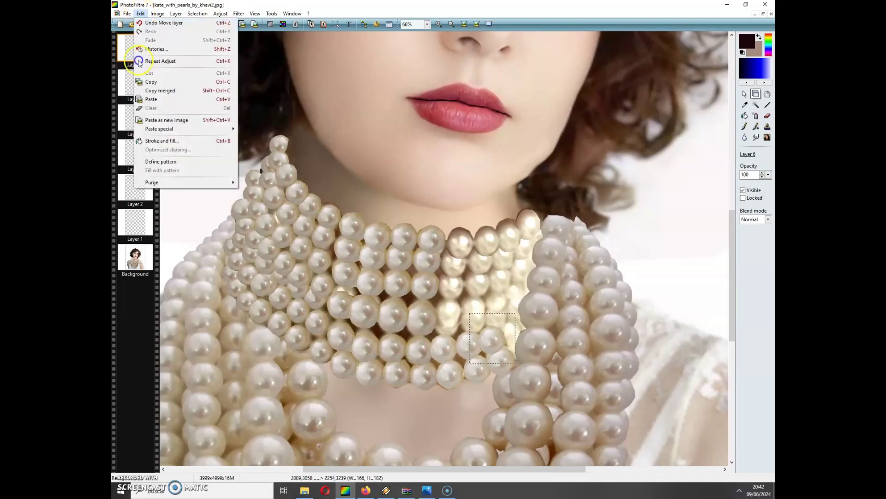
{"action": "left_click", "coordinate": [163, 104]}
{"action": "left_click_drag", "start_coordinate": [451, 249], "coordinate": [515, 336]}
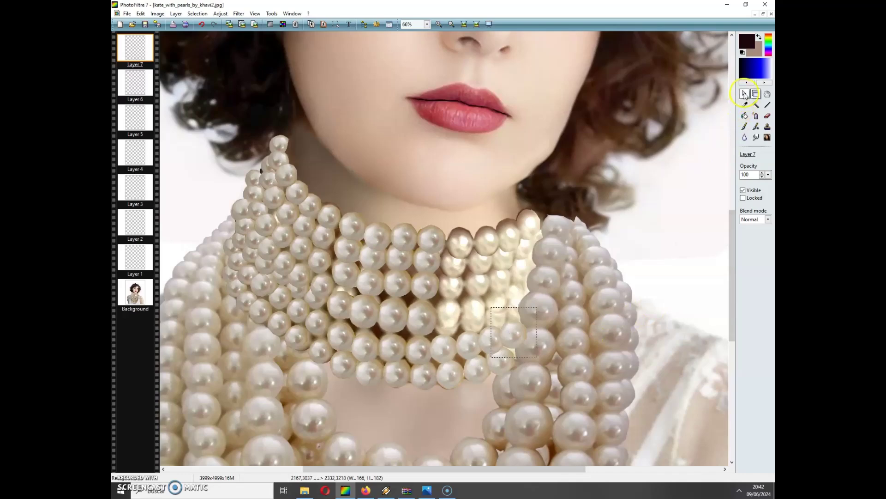
{"action": "left_click", "coordinate": [744, 95]}
{"action": "left_click_drag", "start_coordinate": [517, 352], "coordinate": [532, 329]}
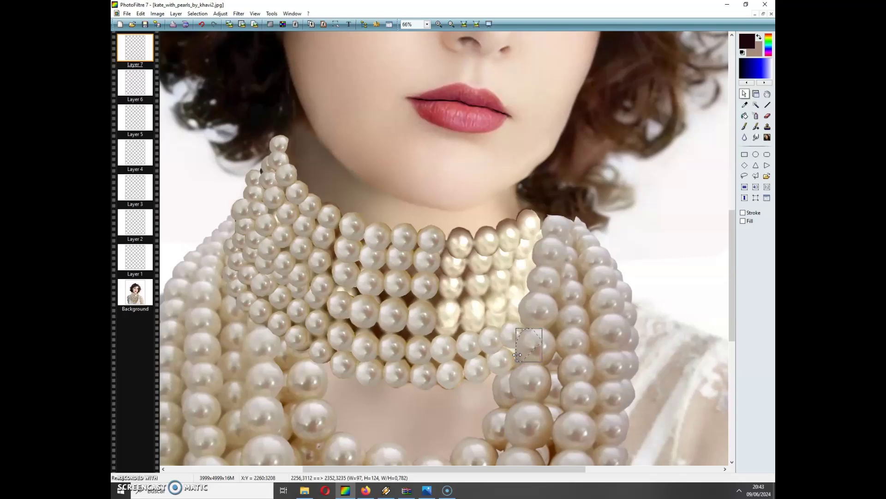
Paste two pearls and place them over the first two golden pearls in the third row from the choker's bottom.
{"action": "left_click", "coordinate": [140, 13]}
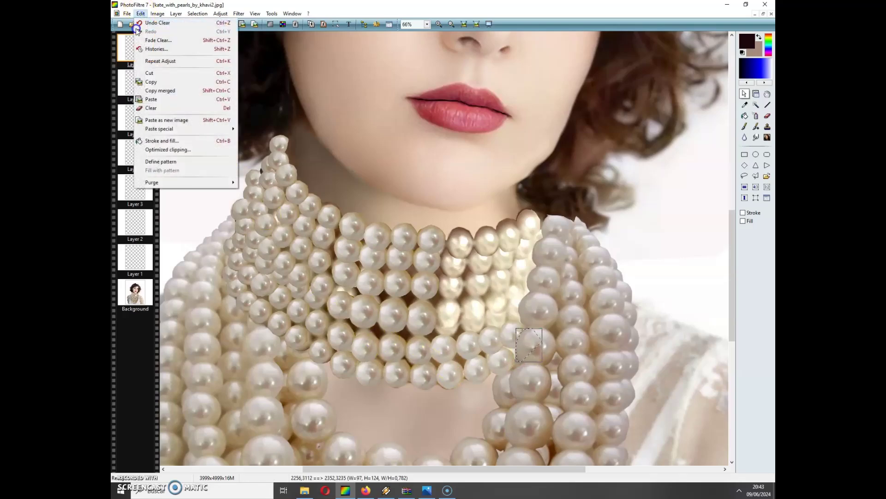
{"action": "left_click", "coordinate": [151, 99]}
{"action": "left_click_drag", "start_coordinate": [454, 260], "coordinate": [453, 326]}
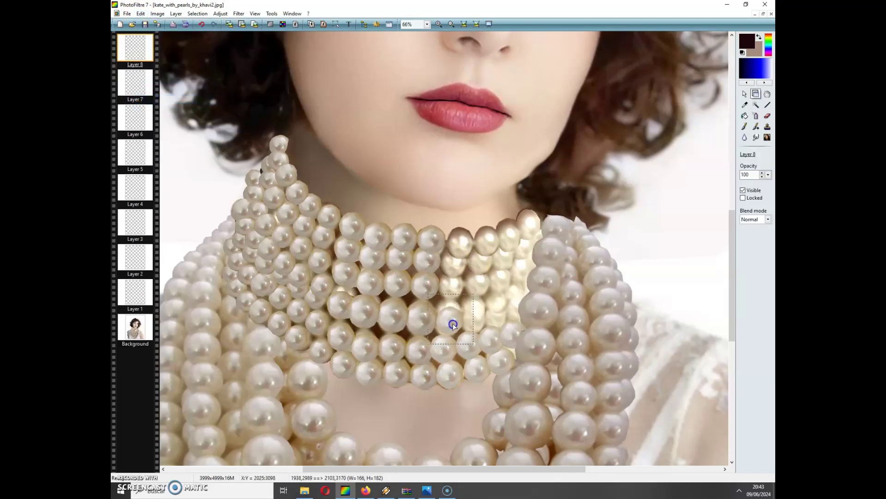
{"action": "left_click", "coordinate": [141, 13]}
{"action": "left_click", "coordinate": [153, 99]}
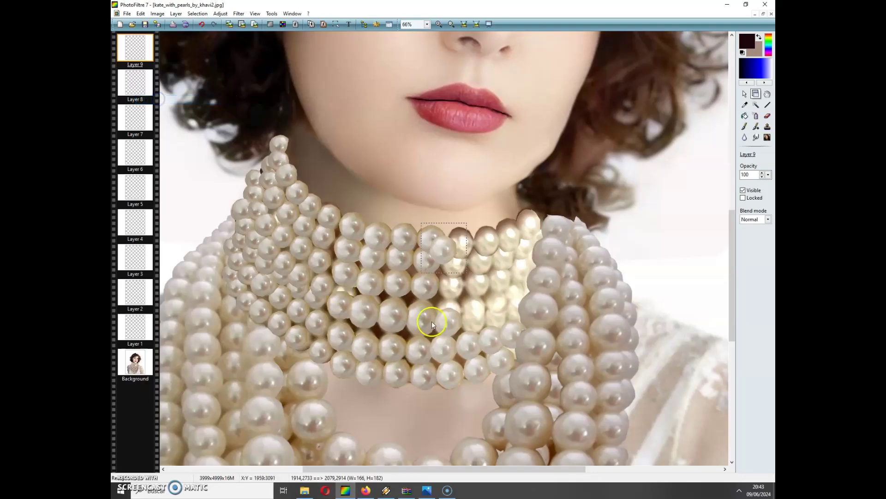
{"action": "left_click_drag", "start_coordinate": [441, 248], "coordinate": [472, 324]}
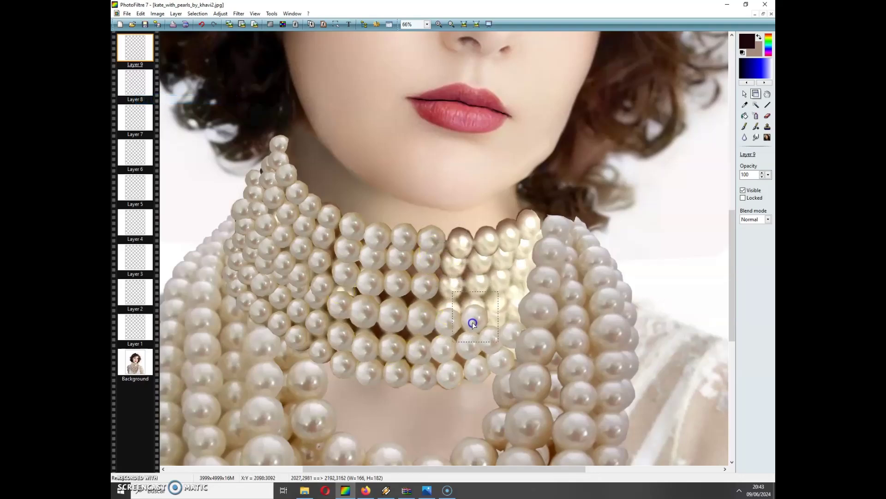
Paste two more pearls and place them over the last golden pearls in the third row from the bottom, up to the hanging strand.
{"action": "left_click", "coordinate": [140, 13]}
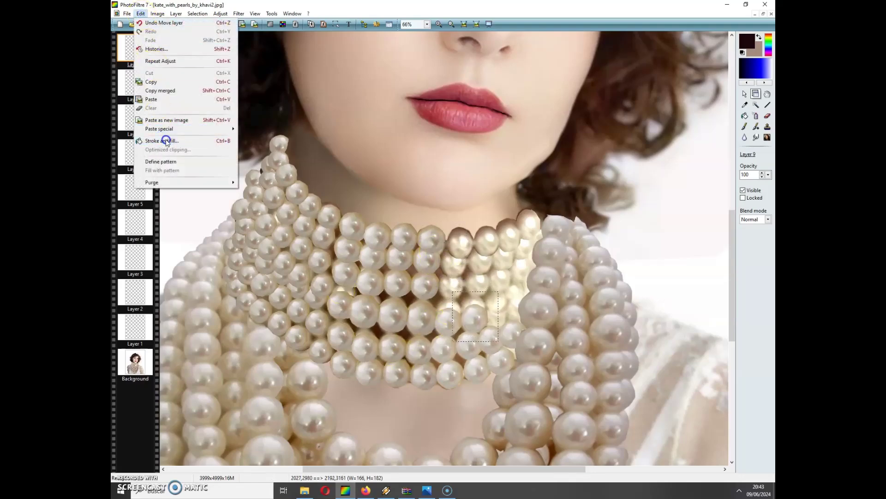
{"action": "left_click", "coordinate": [161, 99]}
{"action": "left_click_drag", "start_coordinate": [451, 247], "coordinate": [497, 317]}
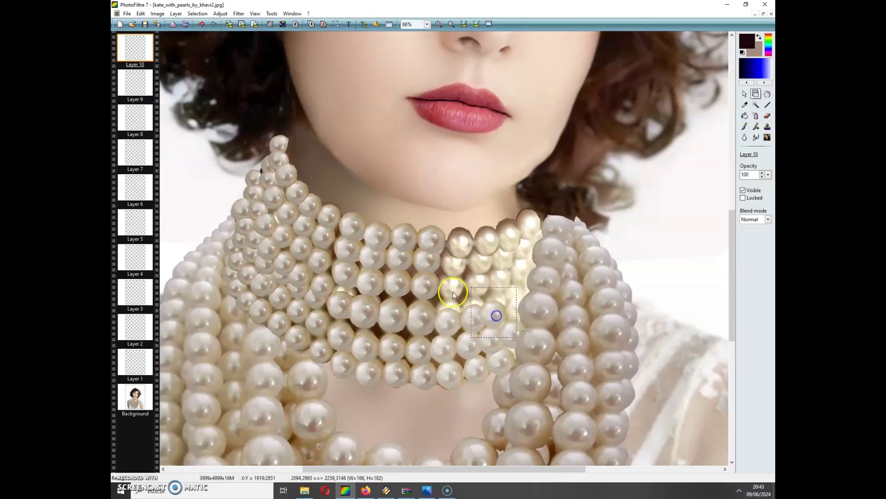
{"action": "left_click", "coordinate": [141, 13]}
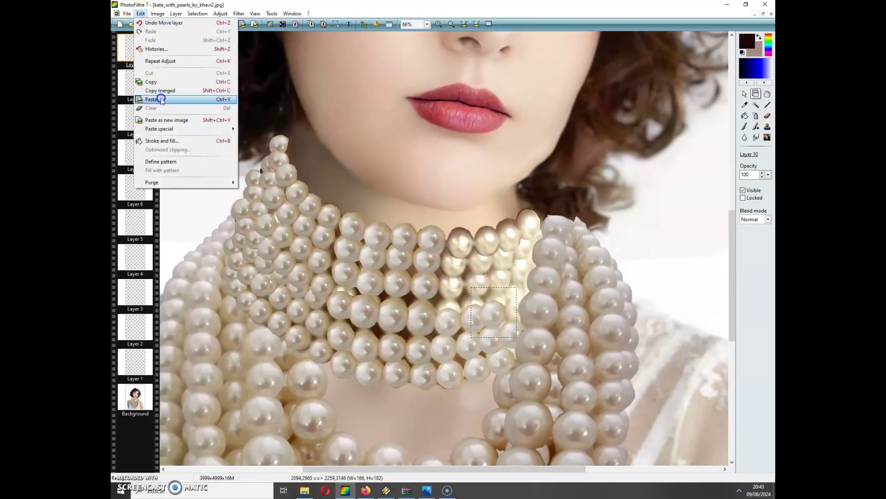
{"action": "left_click", "coordinate": [162, 99]}
{"action": "left_click_drag", "start_coordinate": [450, 242], "coordinate": [521, 314]}
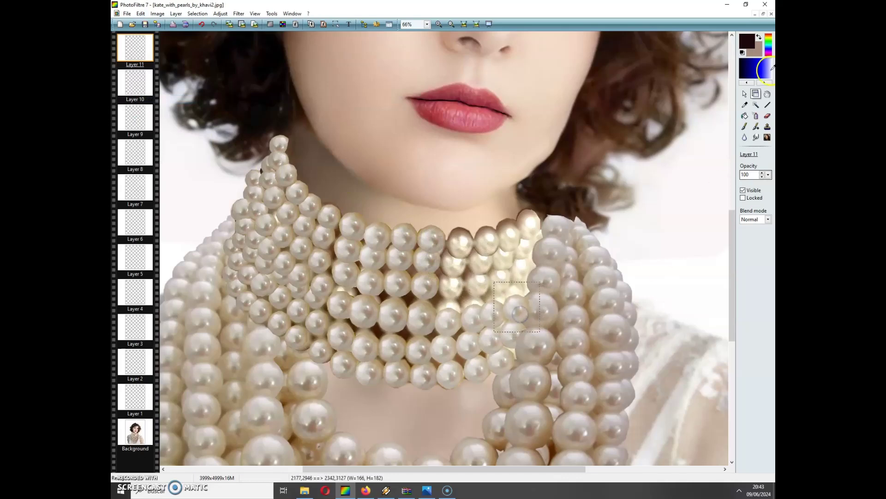
Clear the part of the last pasted pearl that overlaps the hanging strand, remove the selection and merge all layers.
{"action": "left_click", "coordinate": [744, 95]}
{"action": "left_click", "coordinate": [526, 296]}
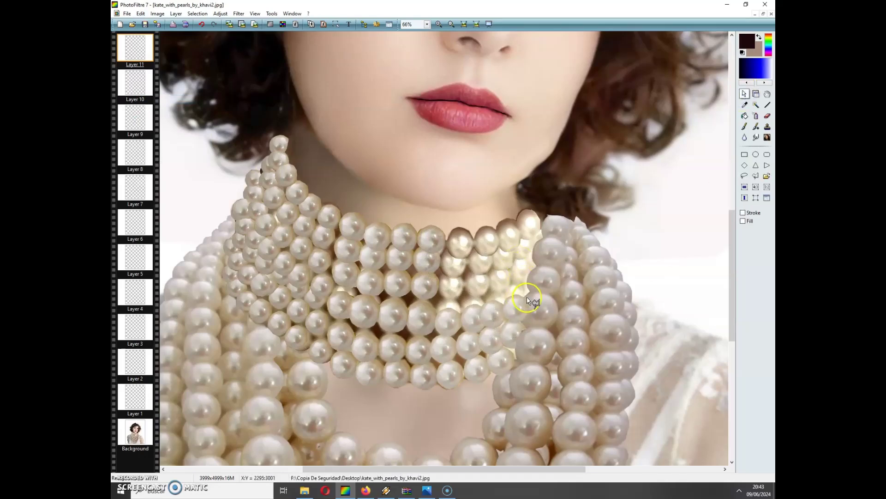
{"action": "left_click_drag", "start_coordinate": [524, 301], "coordinate": [521, 312]}
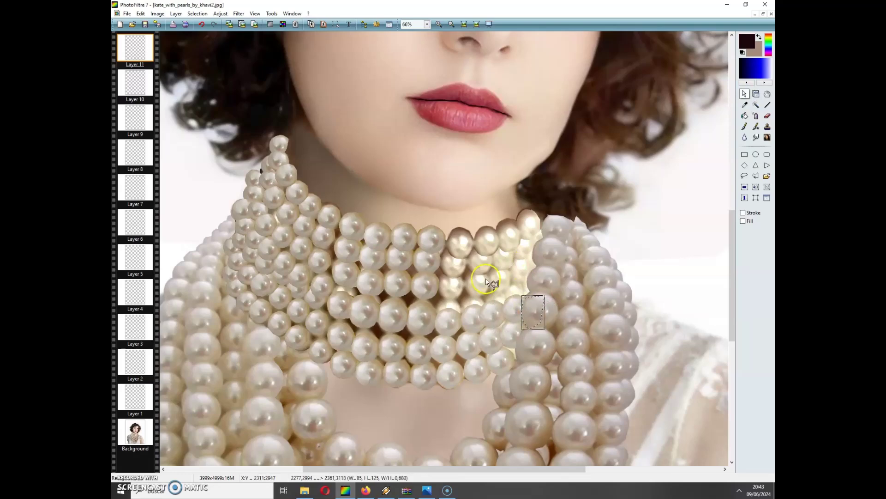
{"action": "left_click", "coordinate": [175, 14]}
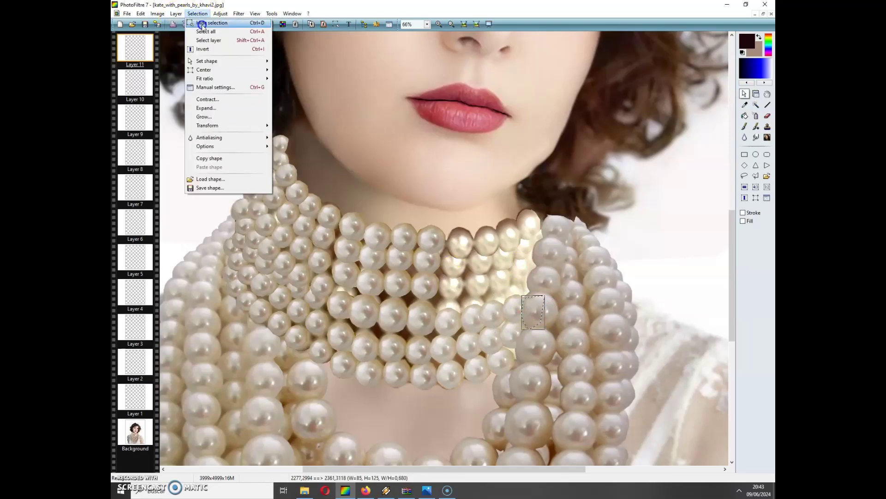
{"action": "left_click", "coordinate": [197, 14]}
{"action": "left_click", "coordinate": [176, 14]}
{"action": "left_click", "coordinate": [205, 215]}
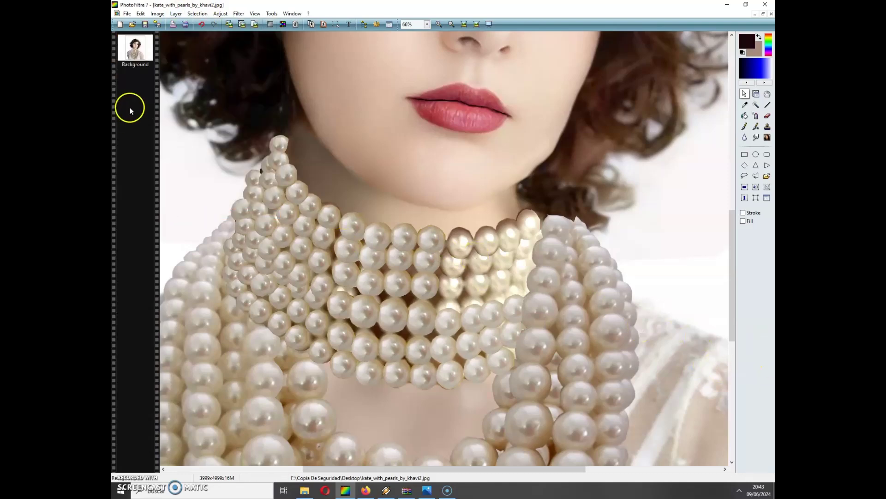
Paste three pearls and place them slightly higher over the first three new pearls of the third row from the bottom, covering the gold above.
{"action": "left_click", "coordinate": [125, 17]}
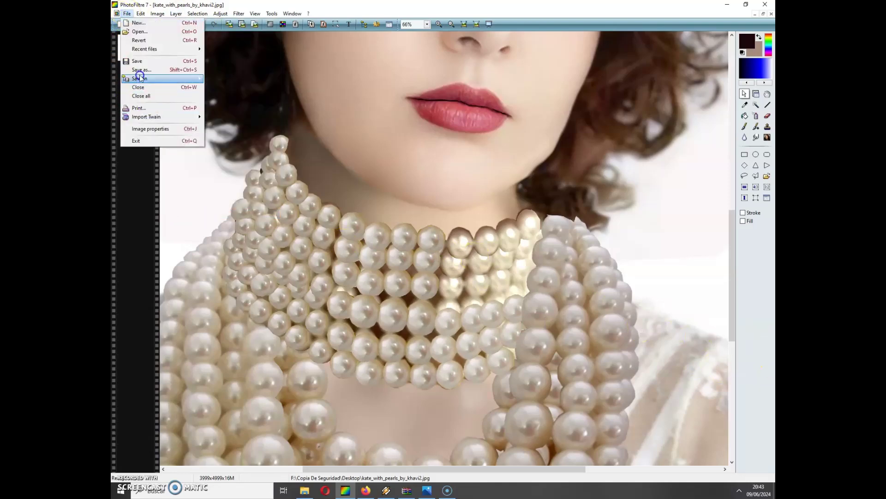
{"action": "mouse_move", "coordinate": [138, 14]}
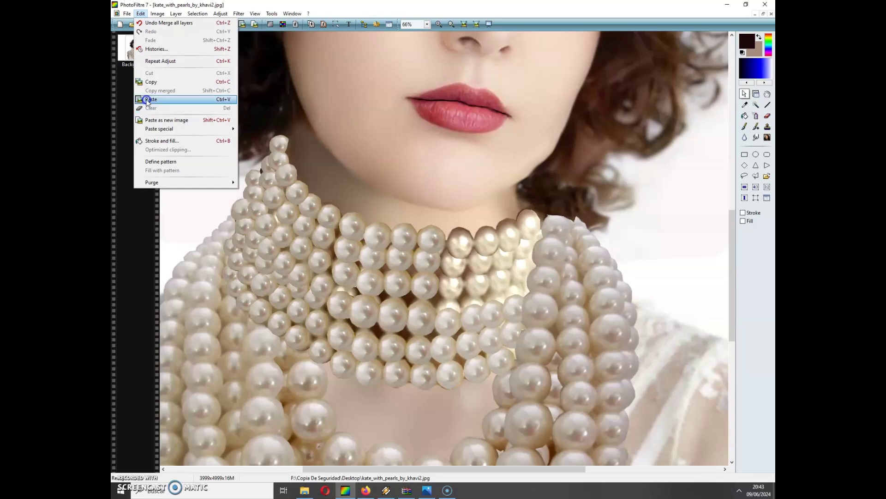
{"action": "left_click", "coordinate": [143, 99]}
{"action": "left_click_drag", "start_coordinate": [441, 253], "coordinate": [445, 314]}
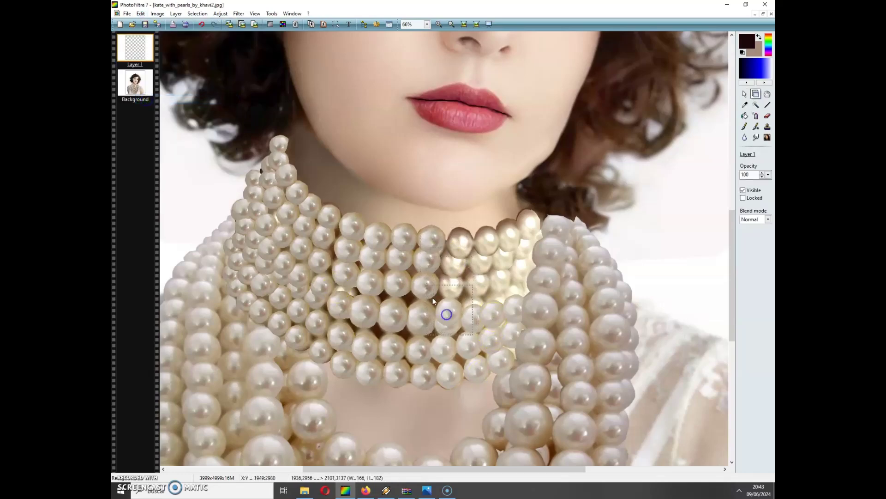
{"action": "left_click", "coordinate": [140, 13]}
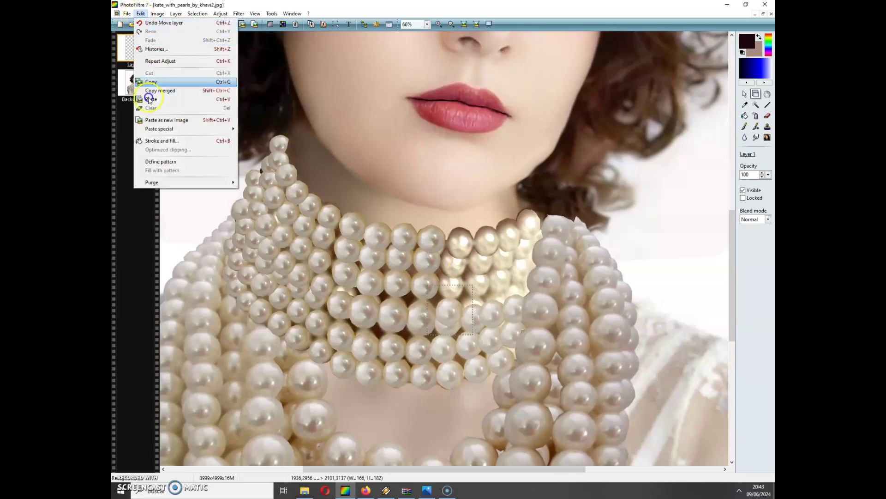
{"action": "left_click", "coordinate": [152, 100]}
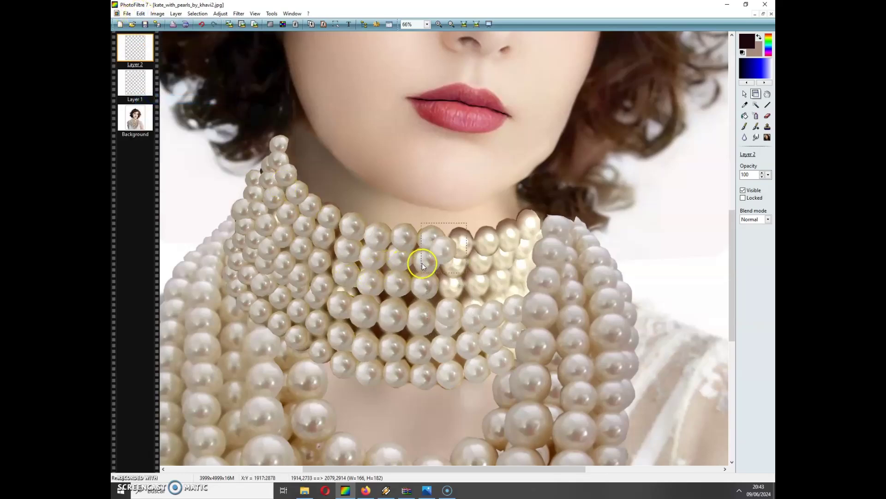
{"action": "left_click_drag", "start_coordinate": [450, 312], "coordinate": [473, 312]}
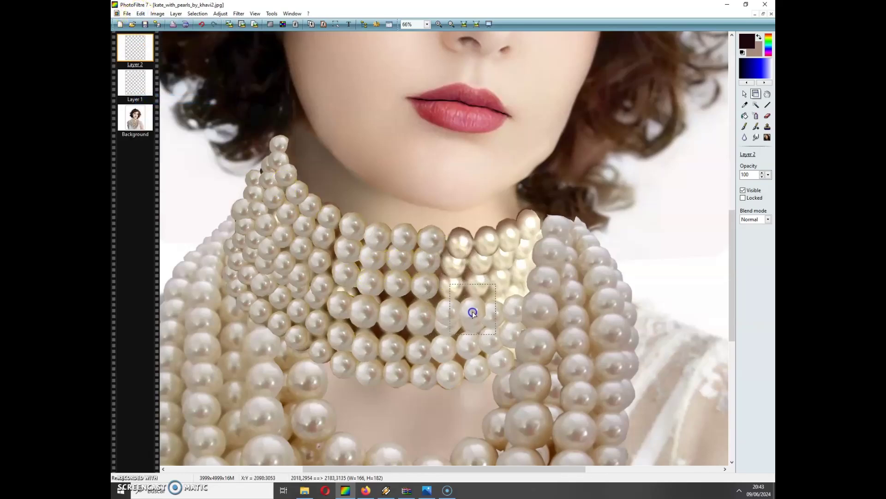
{"action": "left_click", "coordinate": [141, 14]}
{"action": "left_click", "coordinate": [164, 99]}
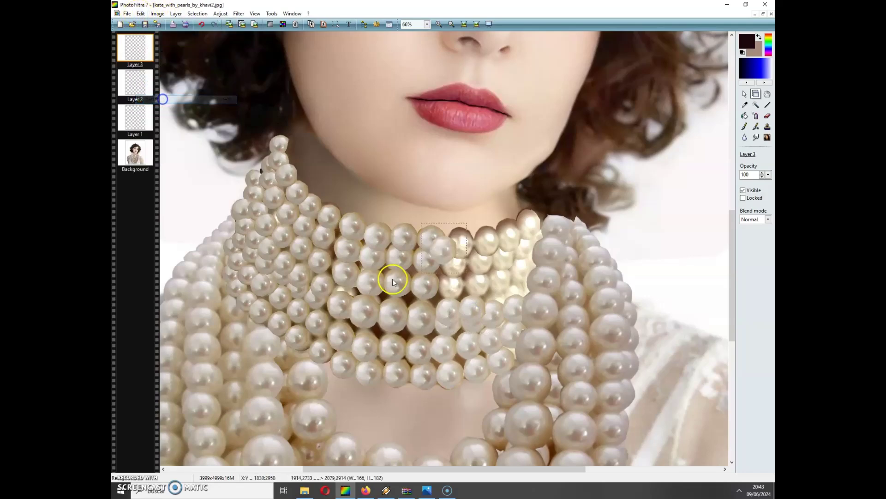
{"action": "left_click_drag", "start_coordinate": [443, 252], "coordinate": [497, 307]}
Paste a pearl at the strand end of the third row from the bottom and clear its part overlapping the hanging strand.
{"action": "left_click", "coordinate": [141, 13]}
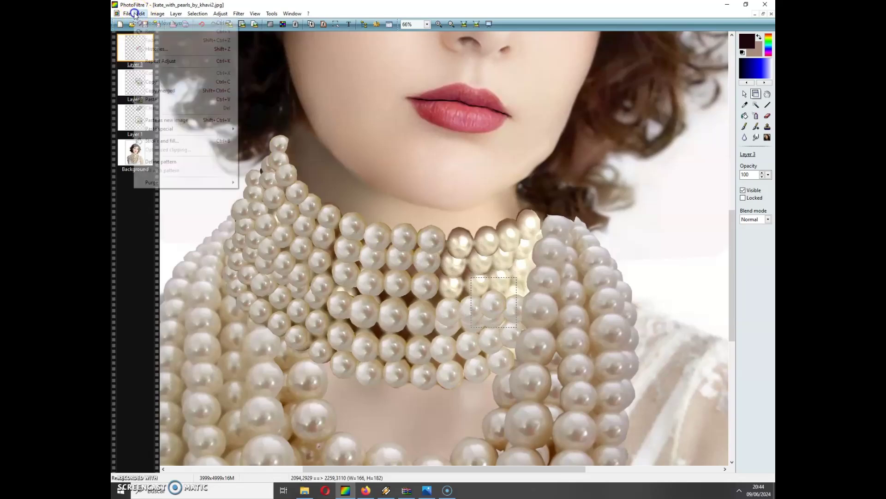
{"action": "left_click", "coordinate": [162, 99]}
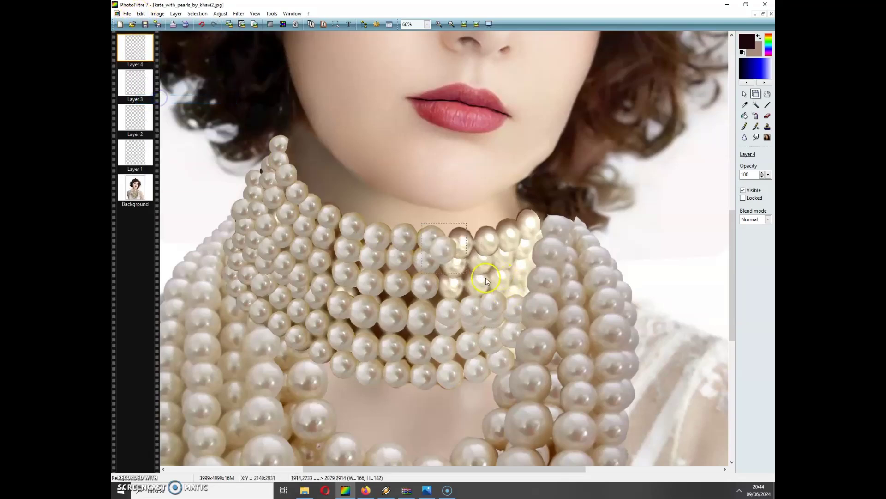
{"action": "left_click_drag", "start_coordinate": [440, 255], "coordinate": [511, 304]}
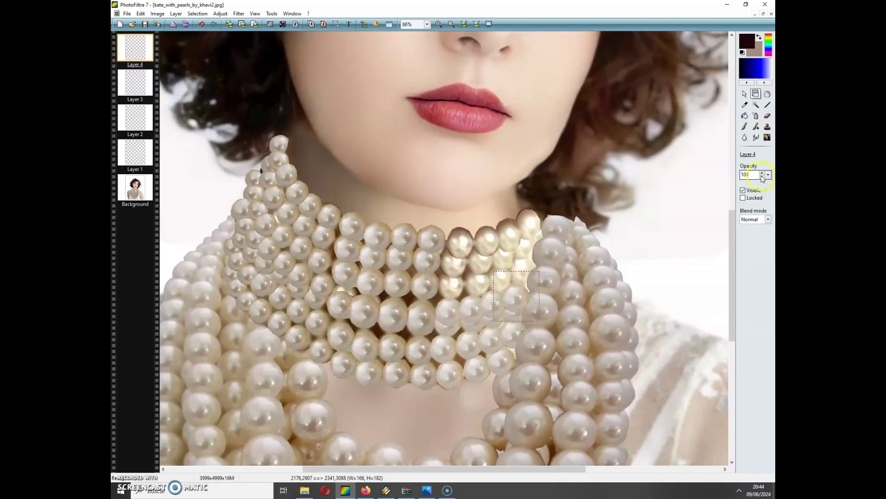
{"action": "left_click", "coordinate": [745, 94]}
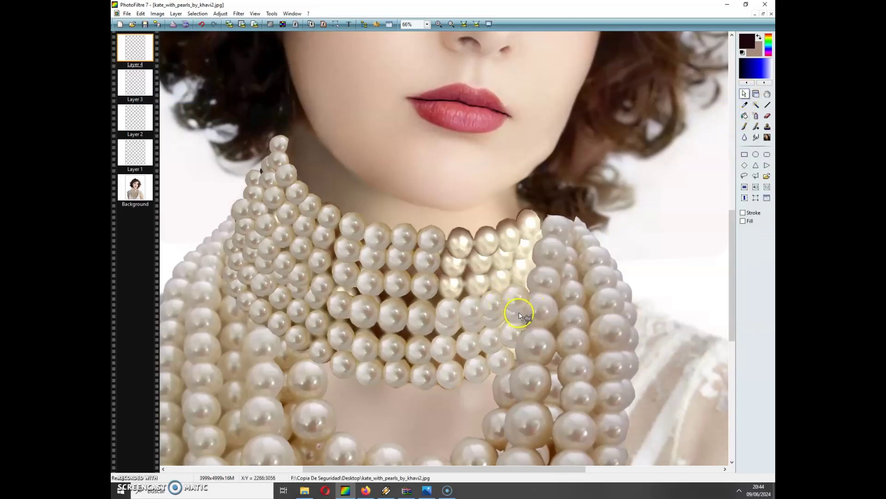
{"action": "mouse_move", "coordinate": [520, 314]}
{"action": "left_mouse_down"}
{"action": "mouse_move", "coordinate": [533, 283]}
{"action": "mouse_move", "coordinate": [543, 297]}
{"action": "mouse_move", "coordinate": [520, 323]}
{"action": "left_mouse_up"}
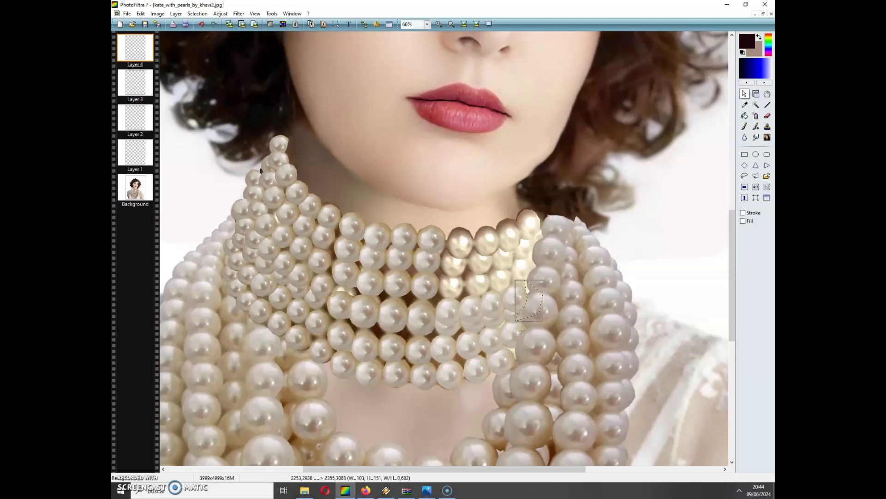
Paste two pearls and place them over the first two golden pearls in the choker's third row from the top.
{"action": "left_click", "coordinate": [141, 13]}
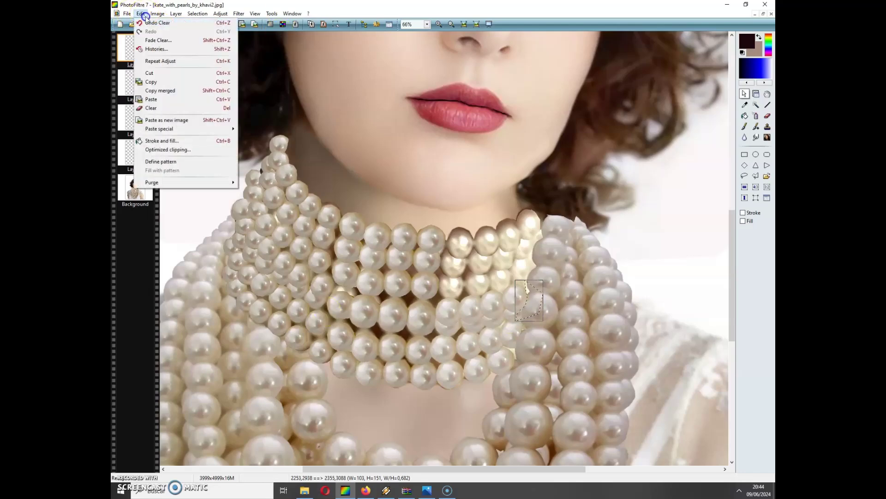
{"action": "left_click", "coordinate": [168, 99]}
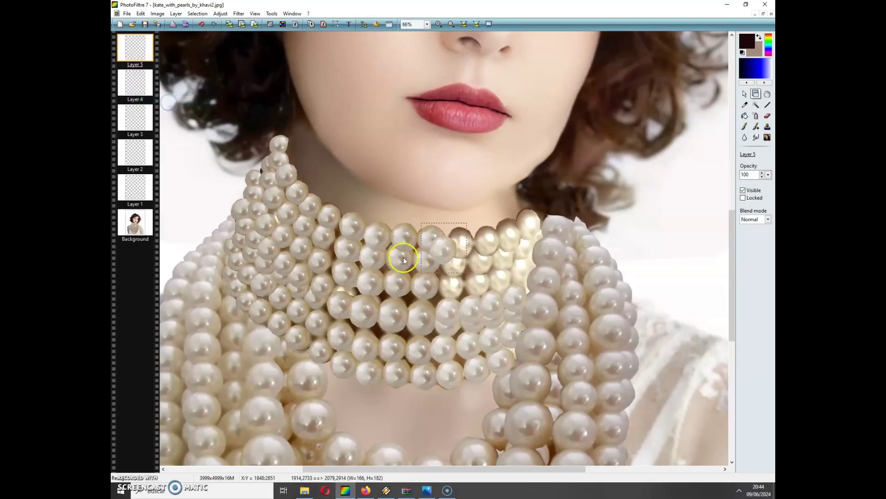
{"action": "left_click_drag", "start_coordinate": [402, 251], "coordinate": [454, 290]}
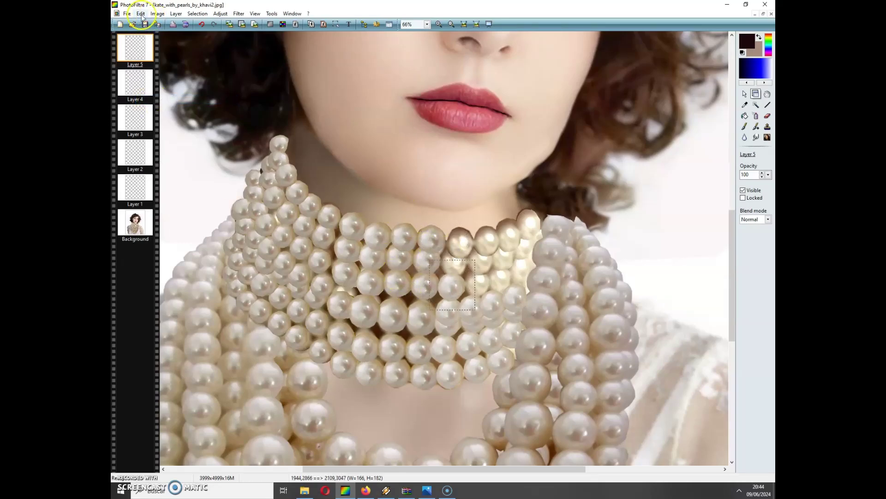
{"action": "left_click", "coordinate": [141, 14]}
{"action": "left_click", "coordinate": [154, 100]}
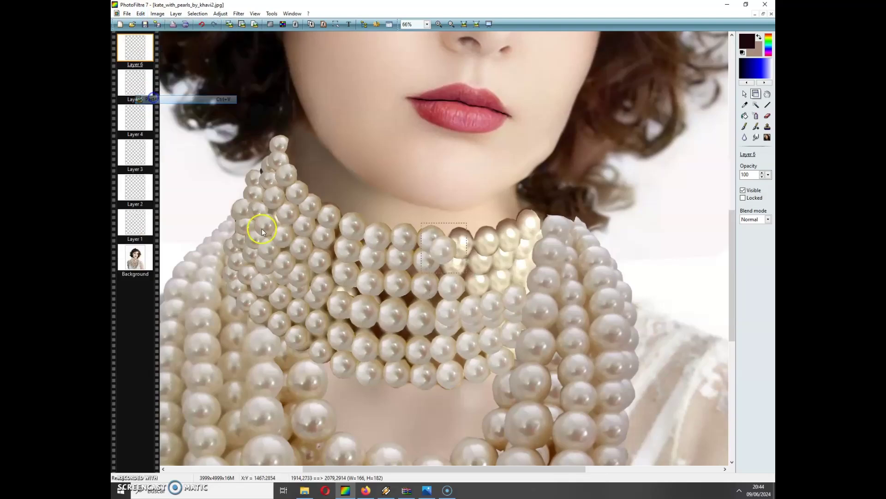
{"action": "left_click_drag", "start_coordinate": [458, 247], "coordinate": [482, 286]}
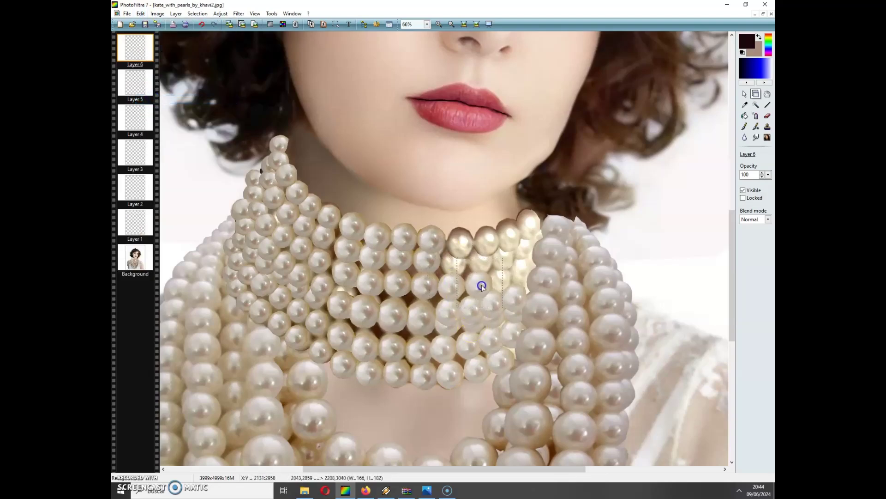
Paste two more pearls and place them over the remaining golden pearls in the third row from the top, up to the hanging strand.
{"action": "left_click", "coordinate": [141, 14]}
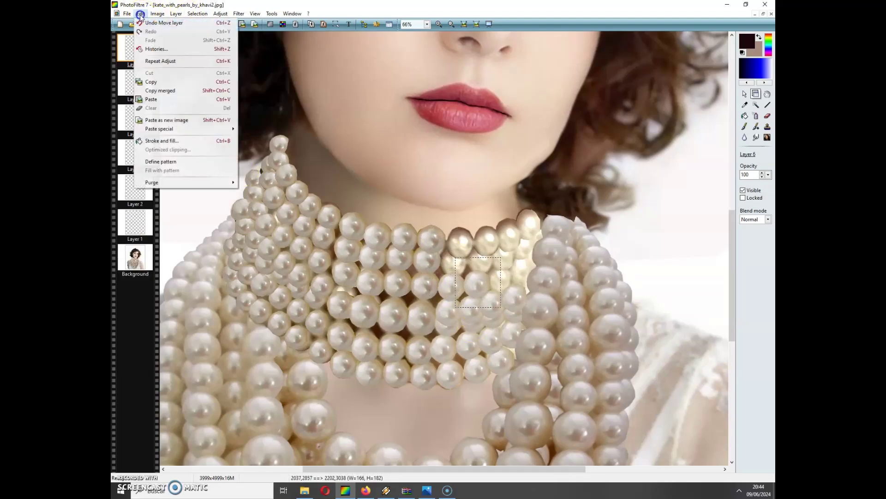
{"action": "left_click", "coordinate": [153, 100]}
{"action": "left_click_drag", "start_coordinate": [486, 285], "coordinate": [502, 277]}
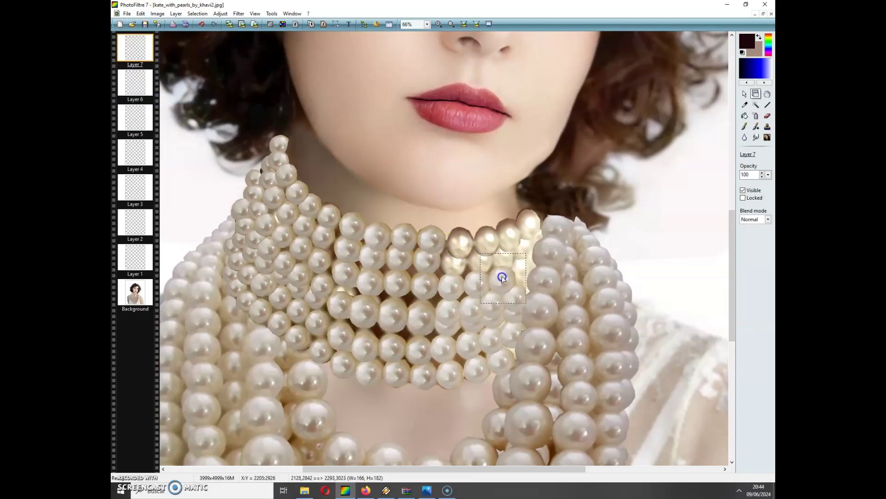
{"action": "left_click", "coordinate": [140, 14]}
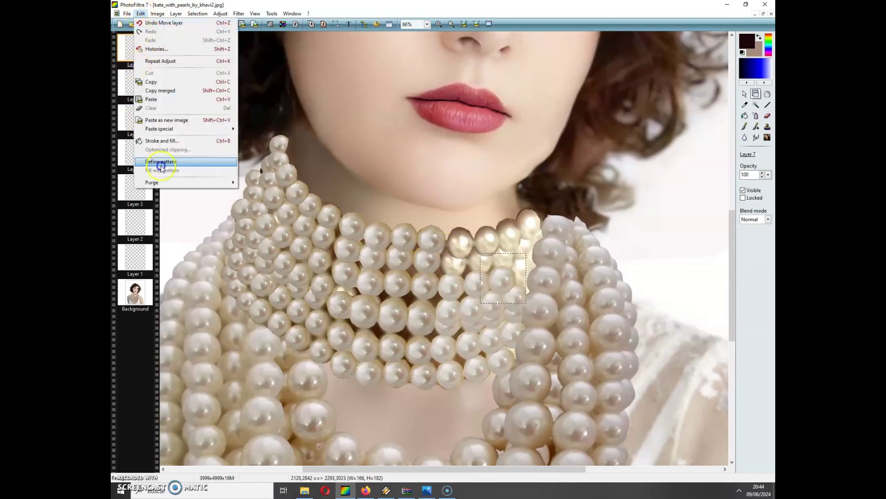
{"action": "left_click", "coordinate": [162, 100]}
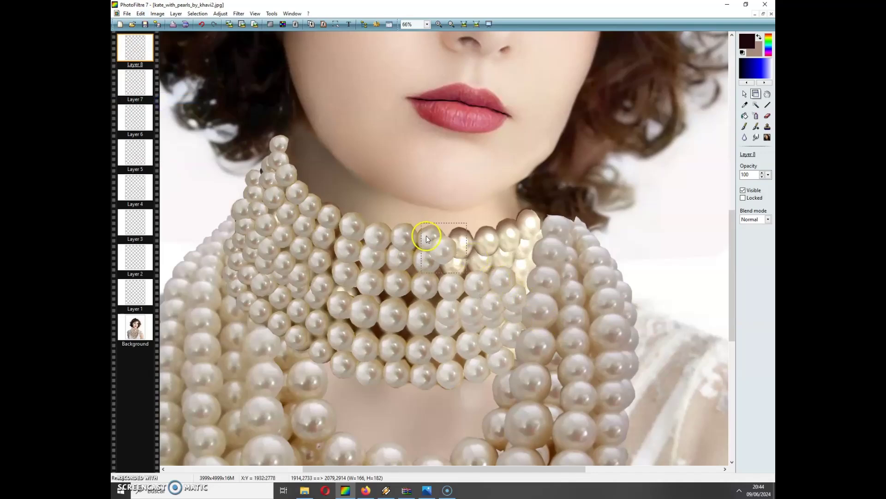
{"action": "left_click_drag", "start_coordinate": [427, 238], "coordinate": [520, 274]}
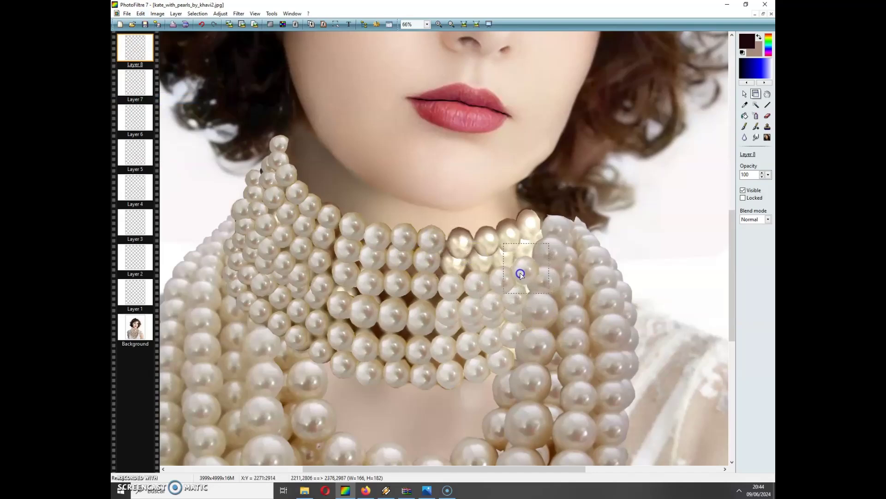
Clear the last pearl's overlap with the hanging strand, nudge the pearl into place and merge all layers.
{"action": "left_click", "coordinate": [744, 94]}
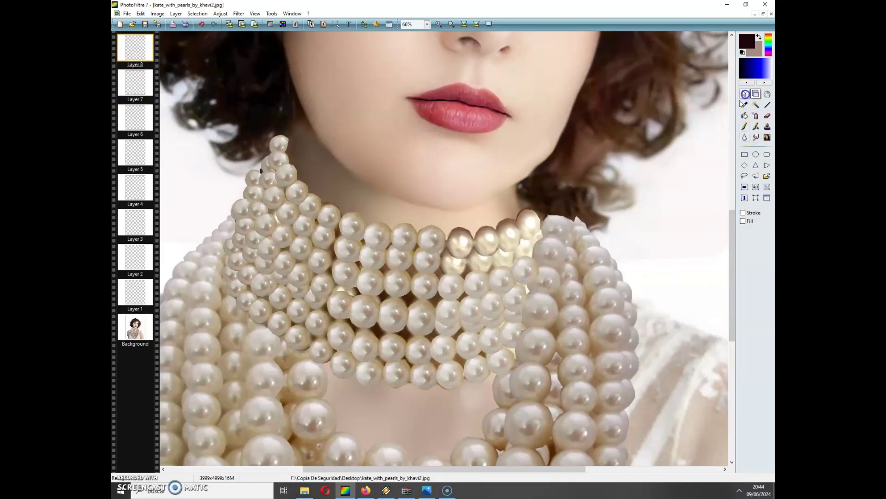
{"action": "left_click", "coordinate": [537, 263]}
{"action": "left_click_drag", "start_coordinate": [539, 263], "coordinate": [556, 296]}
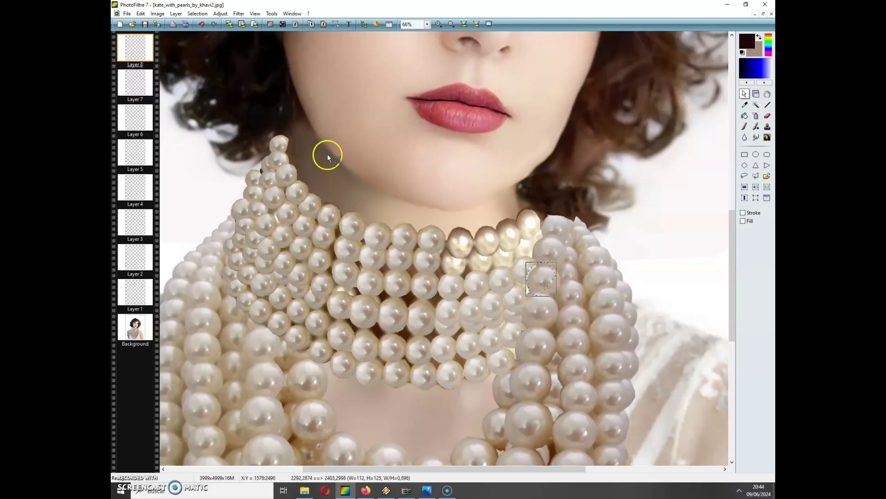
{"action": "left_click", "coordinate": [756, 94]}
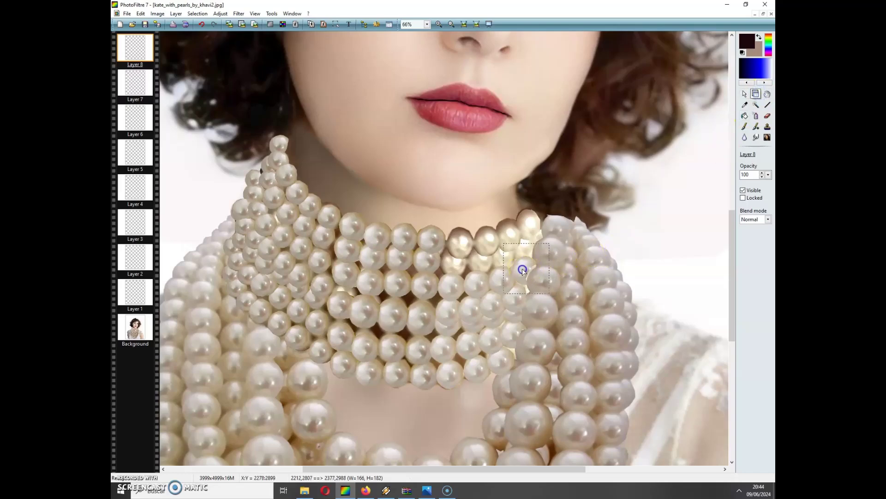
{"action": "left_click_drag", "start_coordinate": [522, 270], "coordinate": [523, 271]}
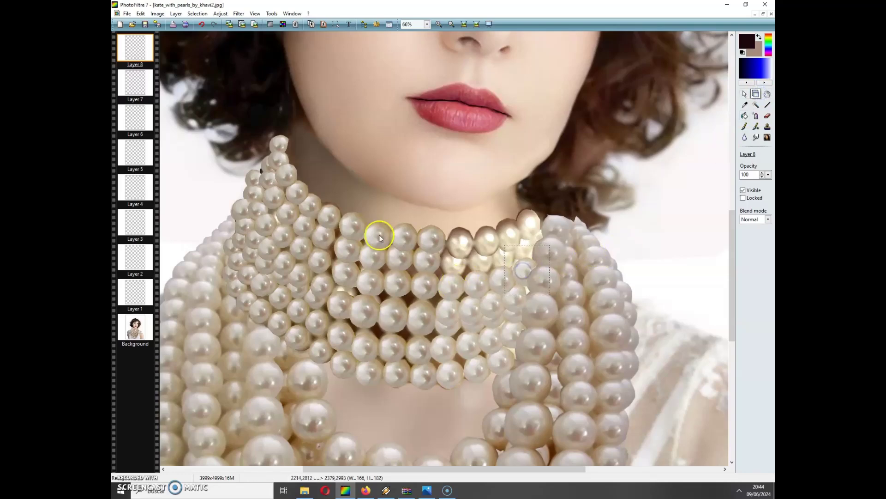
{"action": "left_click", "coordinate": [176, 13]}
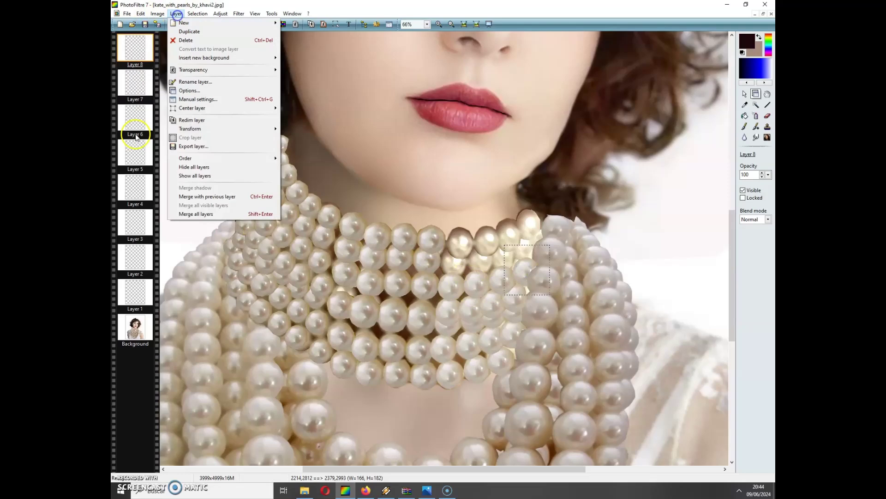
{"action": "left_click", "coordinate": [194, 213]}
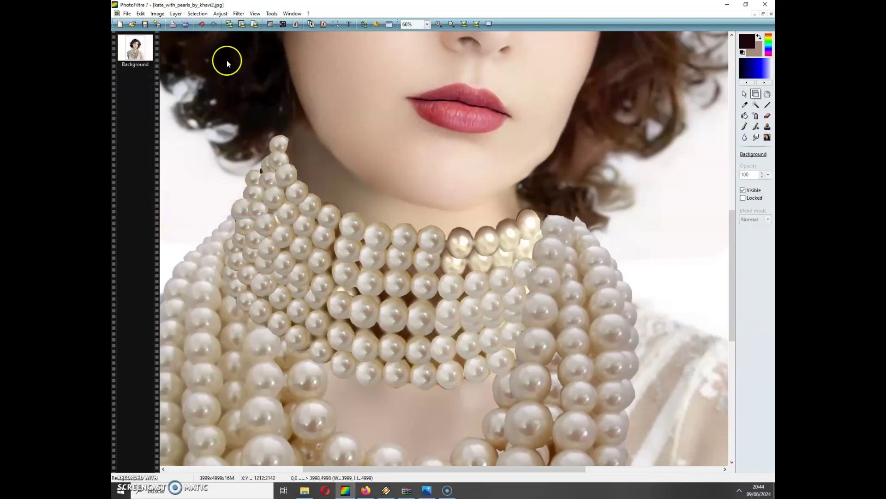
Paste two pearls and place them over the first two golden pearls in the choker's second row from the top.
{"action": "left_click", "coordinate": [141, 14]}
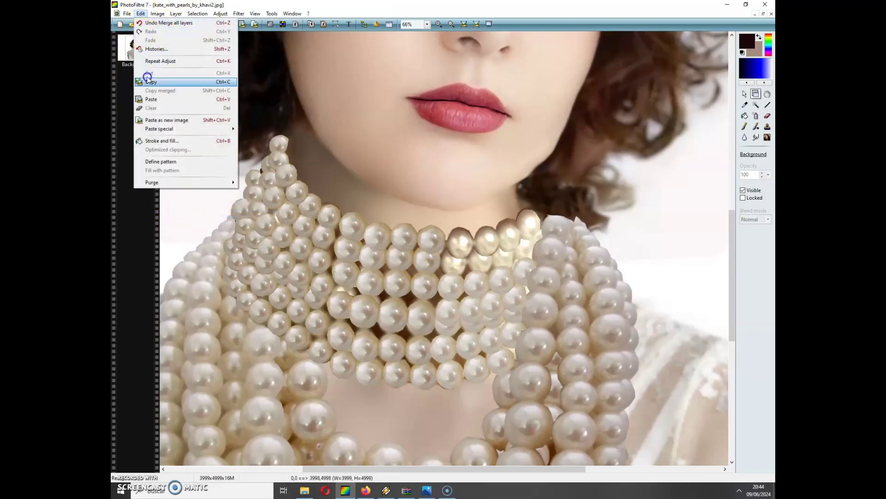
{"action": "left_click", "coordinate": [152, 99]}
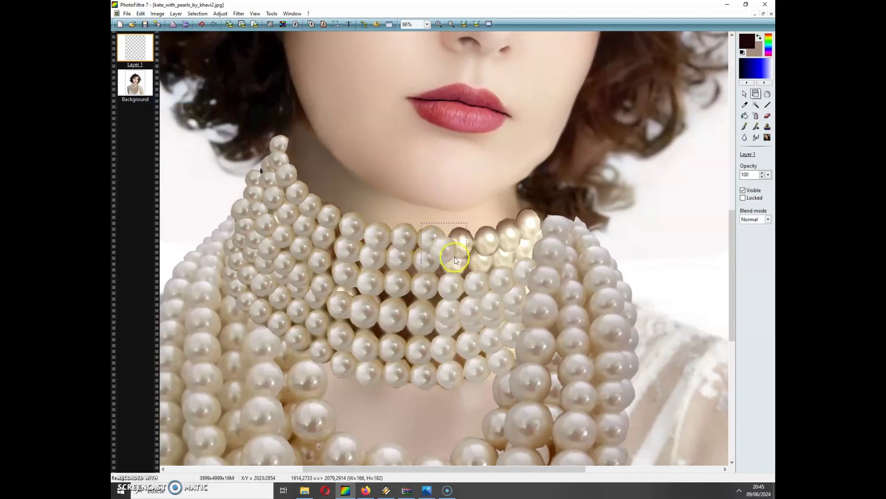
{"action": "left_click_drag", "start_coordinate": [453, 260], "coordinate": [457, 264]}
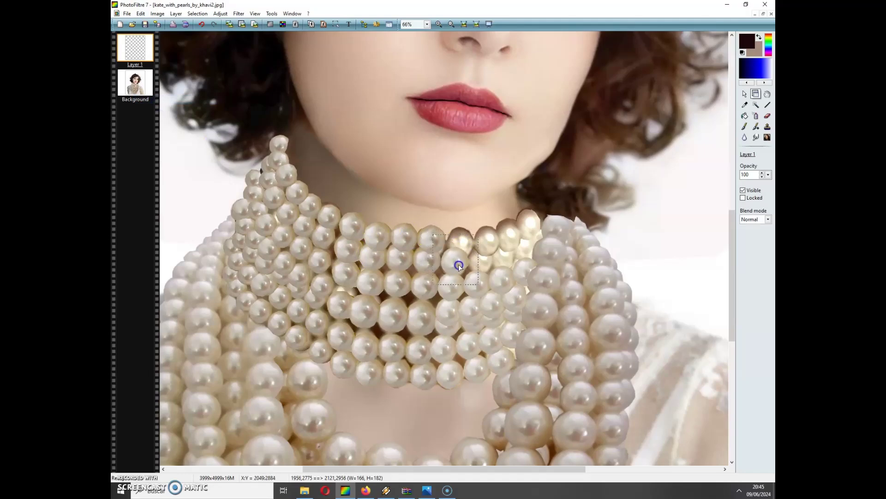
{"action": "left_click", "coordinate": [140, 13]}
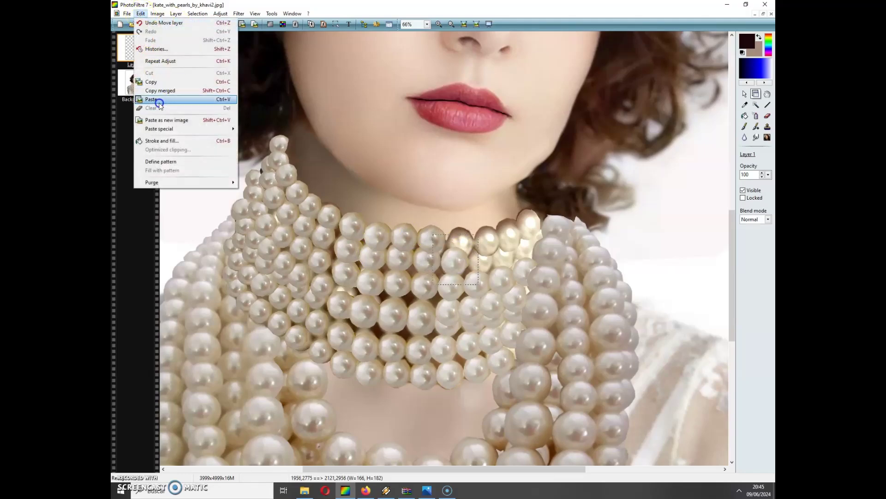
{"action": "left_click", "coordinate": [158, 101]}
{"action": "left_click_drag", "start_coordinate": [457, 247], "coordinate": [497, 254]}
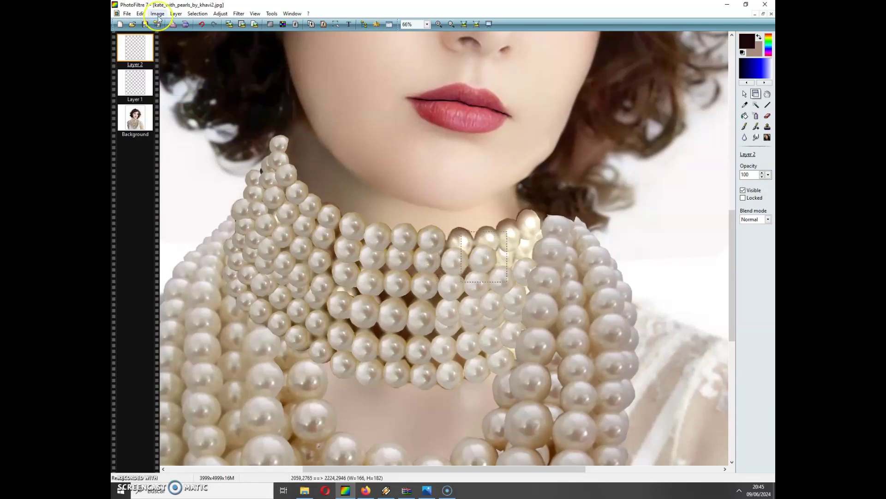
Paste two more pearls and place them over the last golden pearls in the second row from the top, up to the hanging strand.
{"action": "left_click", "coordinate": [141, 13]}
{"action": "left_click", "coordinate": [158, 101]}
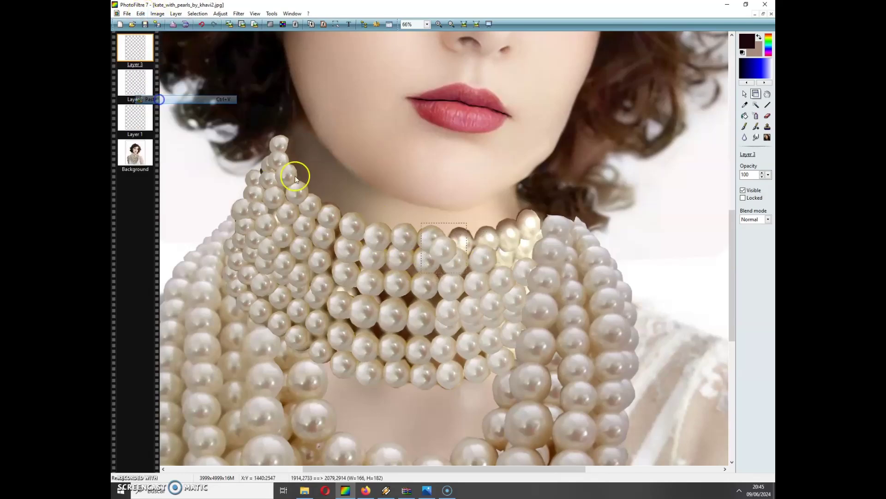
{"action": "left_click_drag", "start_coordinate": [468, 261], "coordinate": [510, 260]}
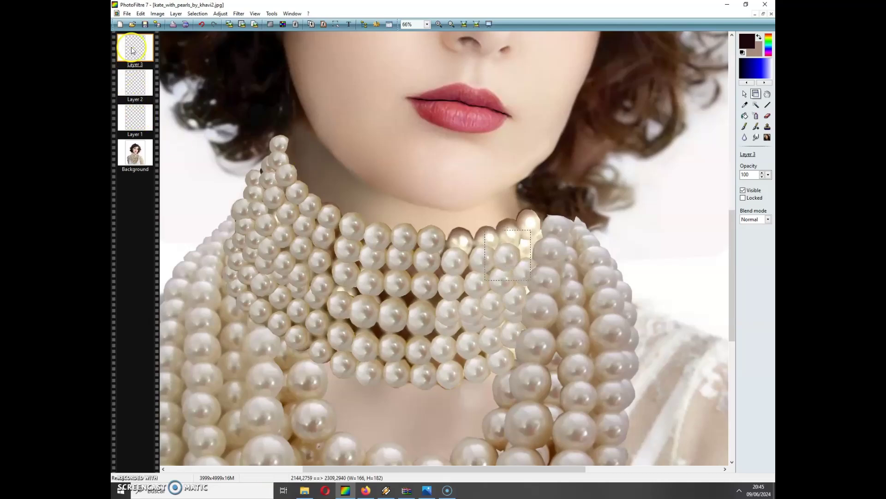
{"action": "left_click", "coordinate": [141, 14]}
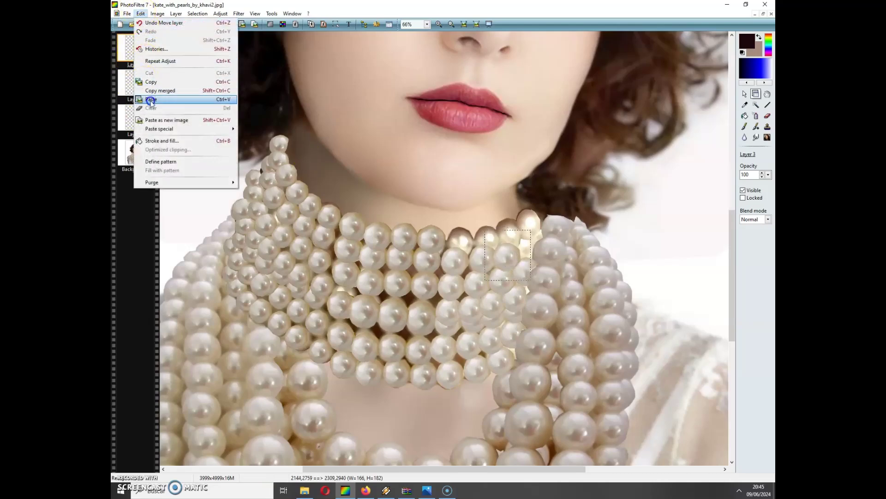
{"action": "left_click", "coordinate": [151, 100]}
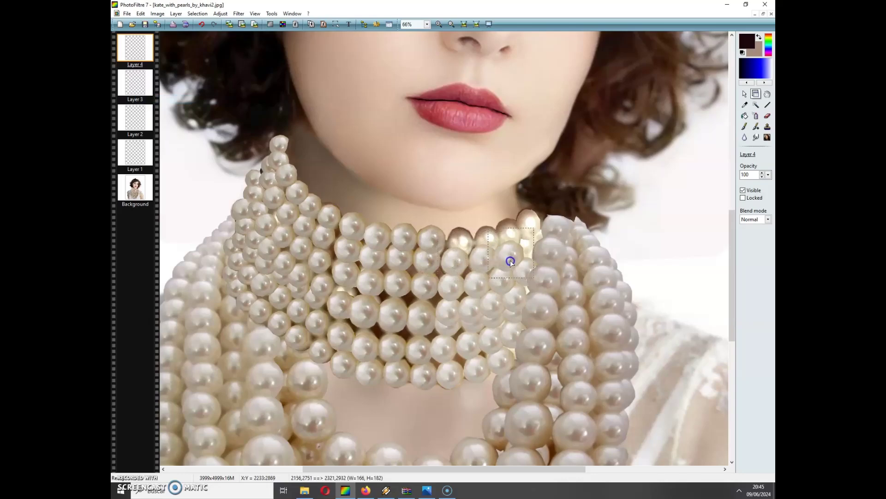
{"action": "left_click_drag", "start_coordinate": [510, 261], "coordinate": [530, 254]}
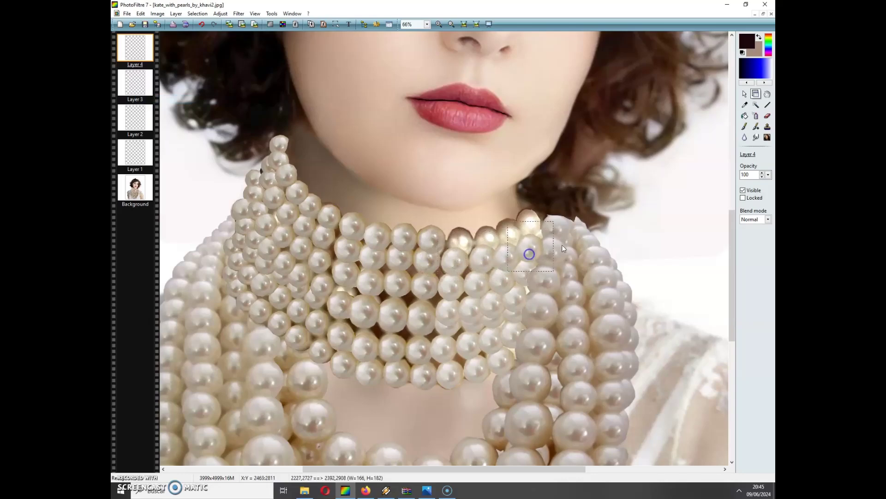
Outline and clear the part of the second row's last pearl that overlaps the hanging strand.
{"action": "left_click", "coordinate": [743, 98]}
{"action": "left_click", "coordinate": [552, 245]}
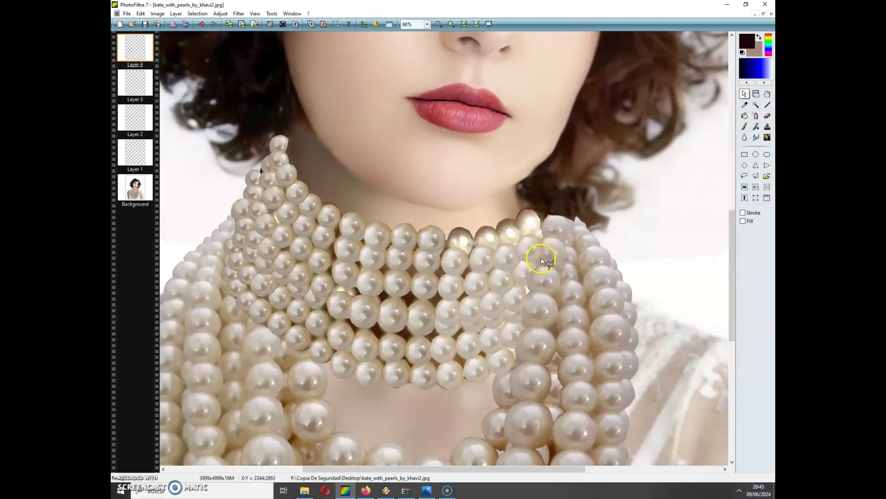
{"action": "mouse_move", "coordinate": [535, 253]}
{"action": "left_mouse_down"}
{"action": "mouse_move", "coordinate": [546, 239]}
{"action": "mouse_move", "coordinate": [557, 247]}
{"action": "mouse_move", "coordinate": [550, 261]}
{"action": "left_mouse_up"}
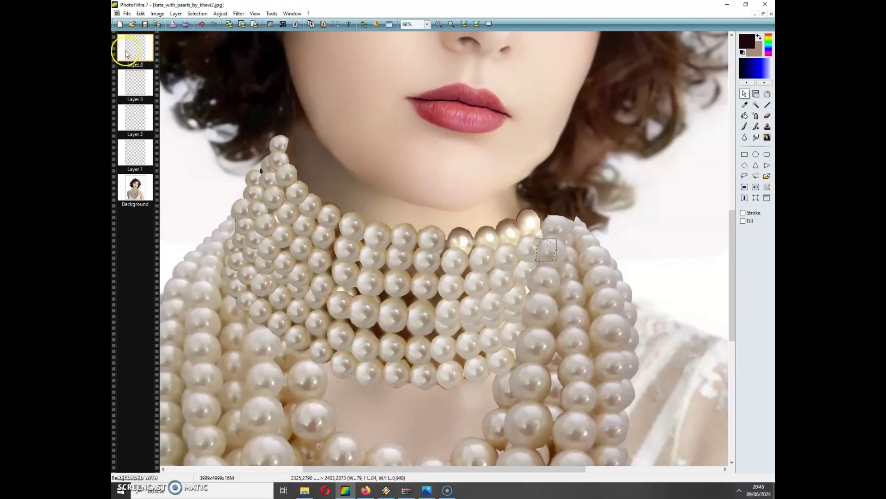
Paste a pearl and place it over the first golden pearl in the choker's top row.
{"action": "left_click", "coordinate": [141, 13]}
{"action": "left_click", "coordinate": [151, 99]}
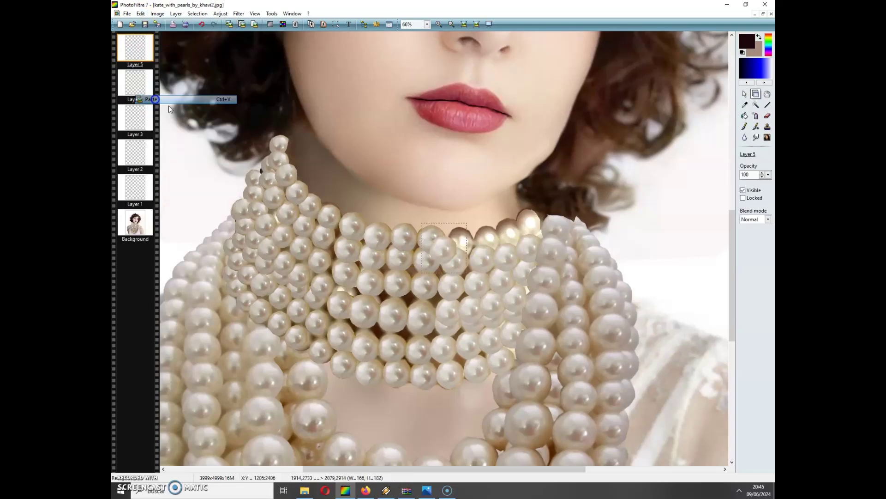
{"action": "left_click_drag", "start_coordinate": [458, 250], "coordinate": [460, 247]}
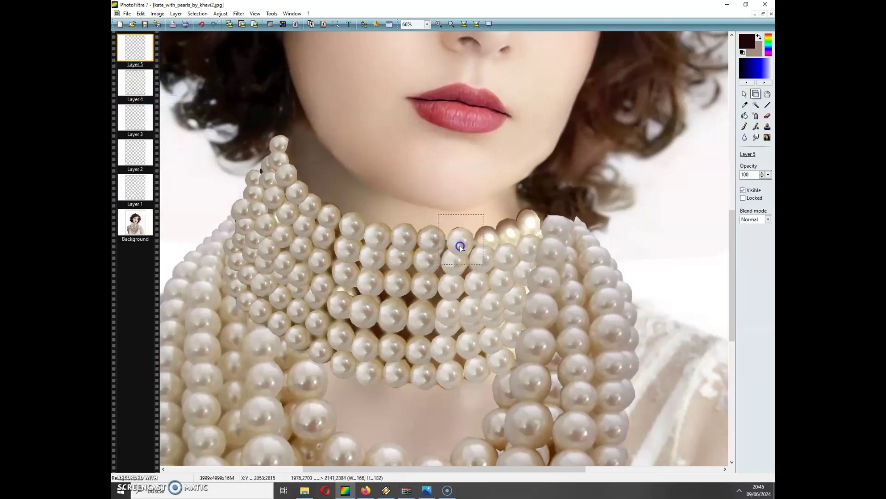
Paste three more pearls and place them over the remaining golden pearls in the choker's top row, up to the hanging strand.
{"action": "left_click", "coordinate": [141, 14]}
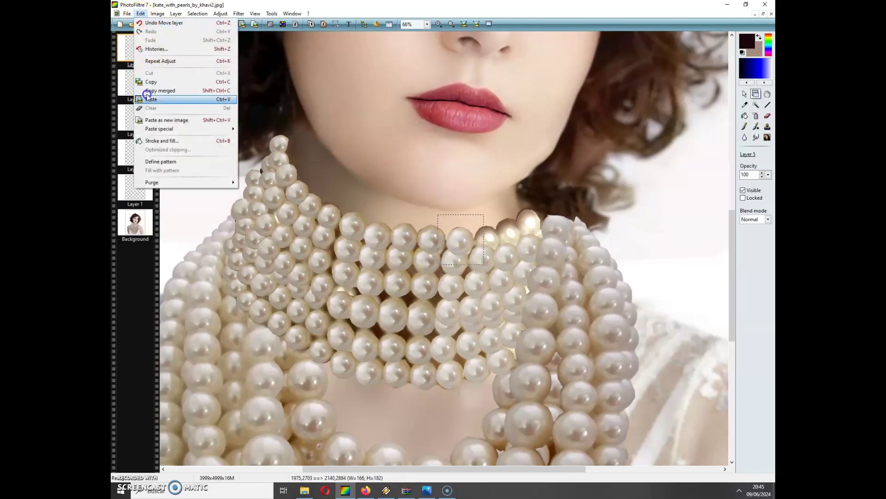
{"action": "left_click", "coordinate": [152, 100]}
{"action": "left_click_drag", "start_coordinate": [451, 253], "coordinate": [492, 239]}
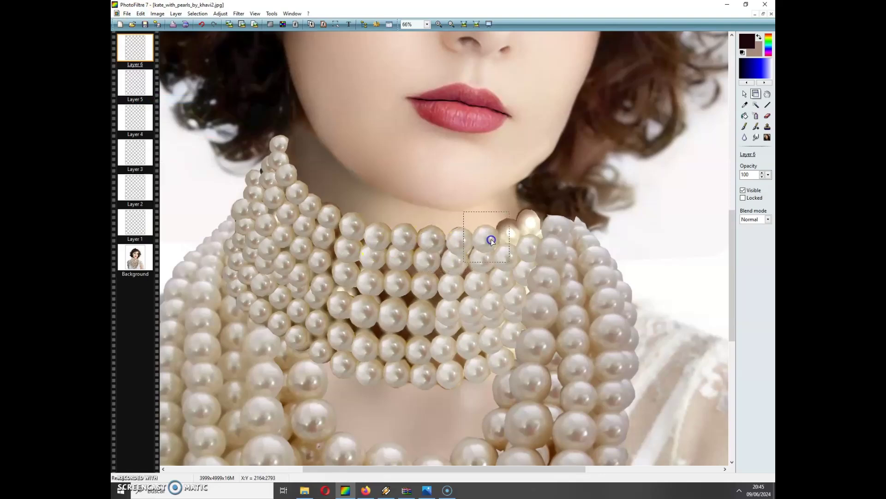
{"action": "left_click", "coordinate": [141, 14]}
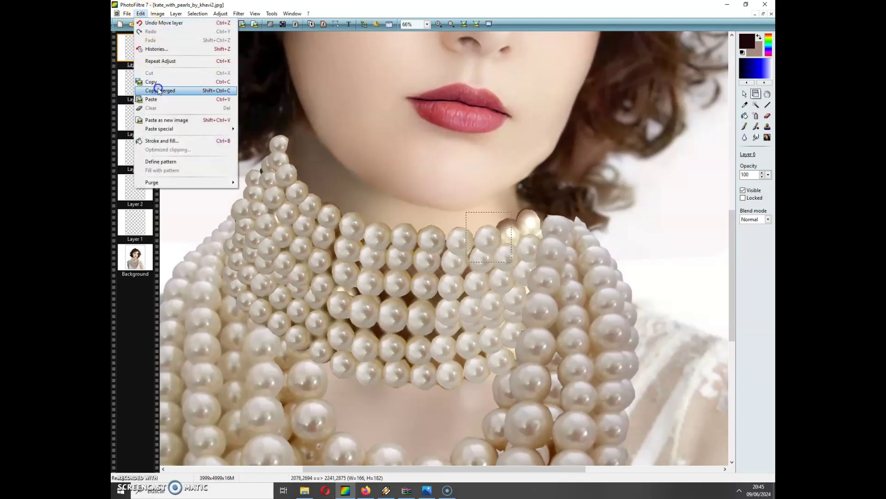
{"action": "left_click", "coordinate": [152, 99]}
{"action": "left_click_drag", "start_coordinate": [445, 254], "coordinate": [513, 238]}
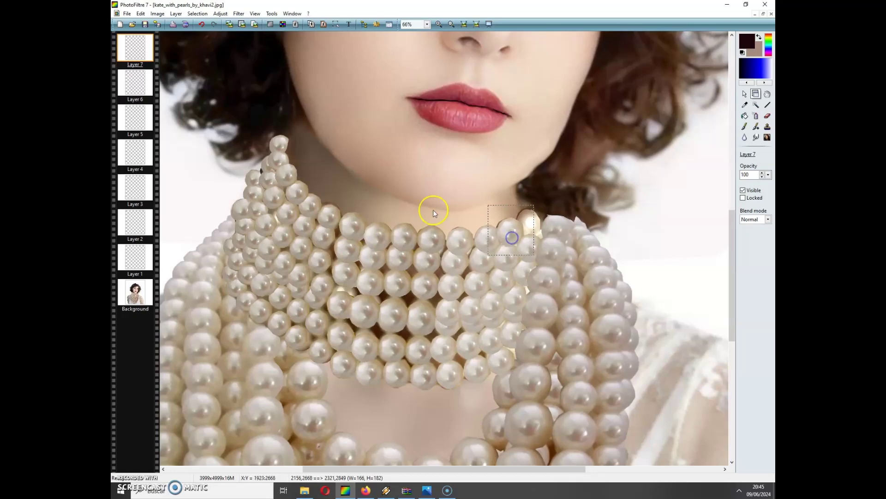
{"action": "left_click", "coordinate": [143, 13]}
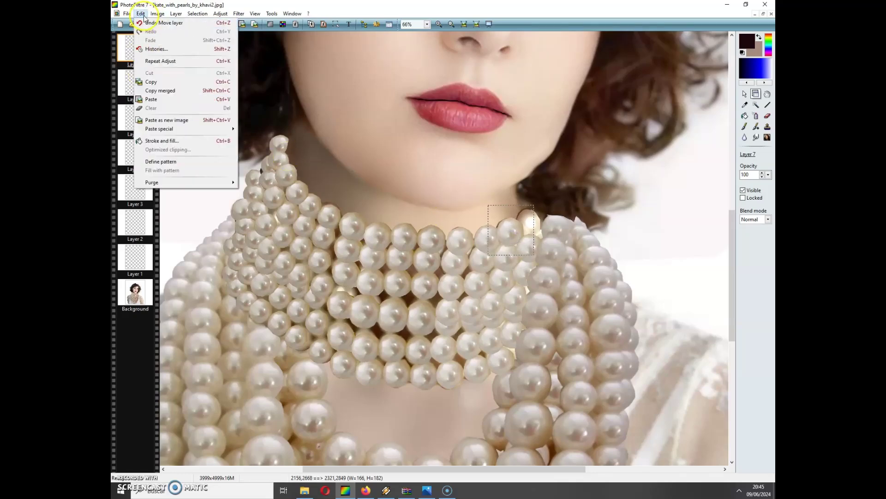
{"action": "left_click", "coordinate": [156, 99]}
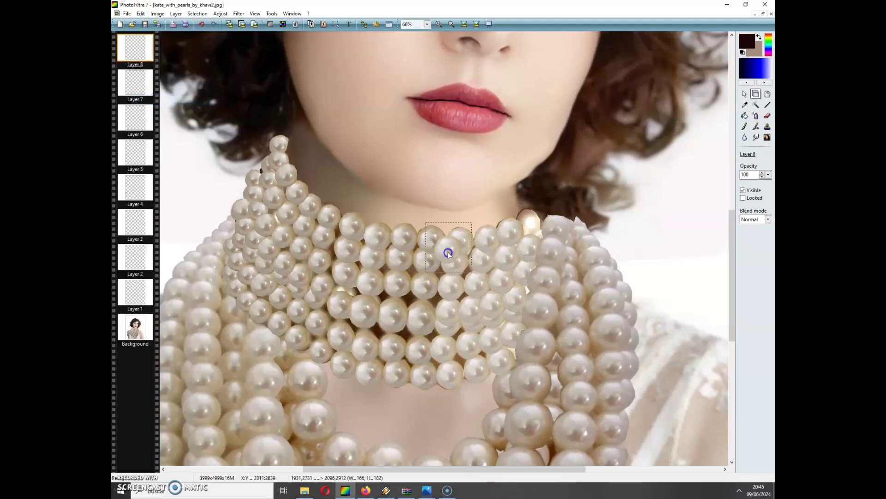
{"action": "left_click_drag", "start_coordinate": [529, 228], "coordinate": [530, 226]}
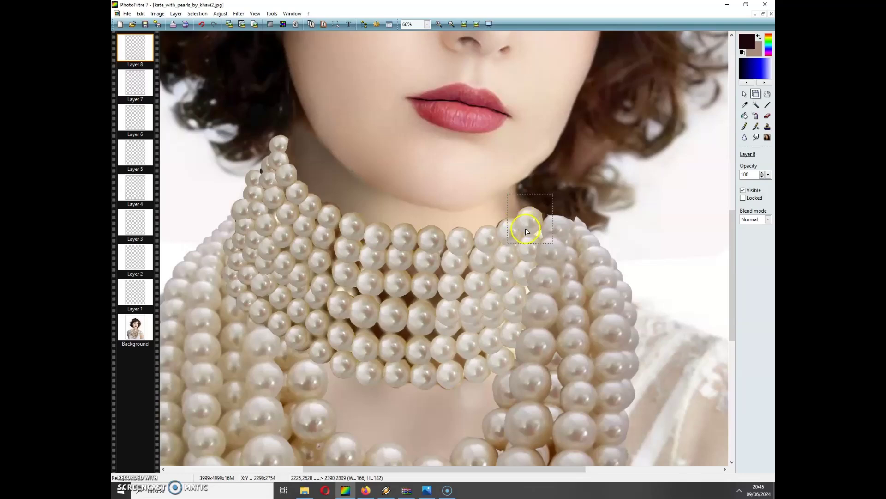
Smudge the leftover golden edges around the choker's top row on the Background layer with radius 20, and try to save the image.
{"action": "left_click", "coordinate": [131, 327]}
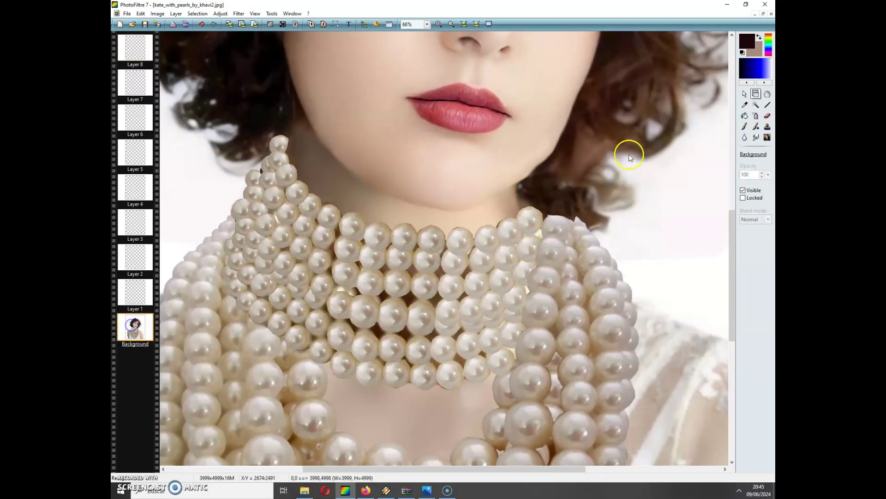
{"action": "left_click", "coordinate": [755, 138]}
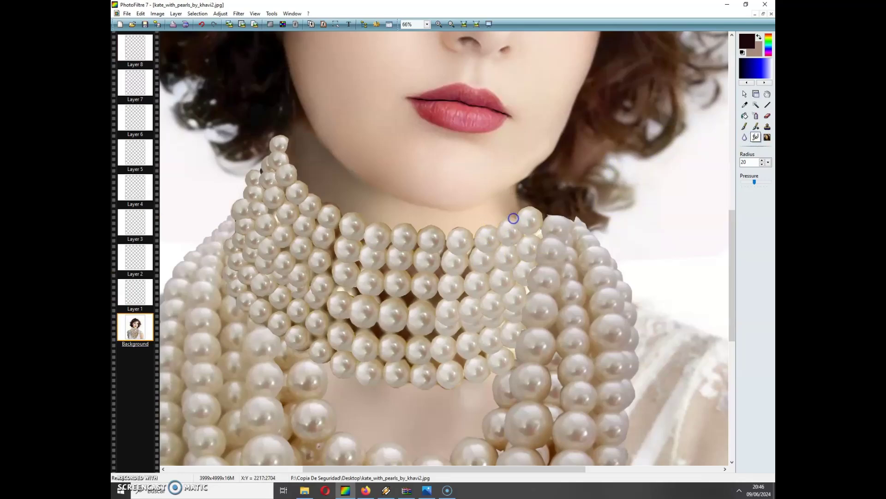
{"action": "mouse_move", "coordinate": [459, 225]}
{"action": "left_mouse_down"}
{"action": "mouse_move", "coordinate": [413, 314]}
{"action": "mouse_move", "coordinate": [487, 247]}
{"action": "left_mouse_up"}
{"action": "mouse_move", "coordinate": [419, 262]}
{"action": "left_mouse_down"}
{"action": "mouse_move", "coordinate": [362, 254]}
{"action": "mouse_move", "coordinate": [424, 249]}
{"action": "mouse_move", "coordinate": [405, 238]}
{"action": "mouse_move", "coordinate": [428, 226]}
{"action": "mouse_move", "coordinate": [369, 236]}
{"action": "mouse_move", "coordinate": [393, 261]}
{"action": "mouse_move", "coordinate": [401, 246]}
{"action": "mouse_move", "coordinate": [386, 262]}
{"action": "mouse_move", "coordinate": [333, 237]}
{"action": "mouse_move", "coordinate": [352, 216]}
{"action": "mouse_move", "coordinate": [320, 210]}
{"action": "left_mouse_up"}
{"action": "left_click", "coordinate": [141, 23]}
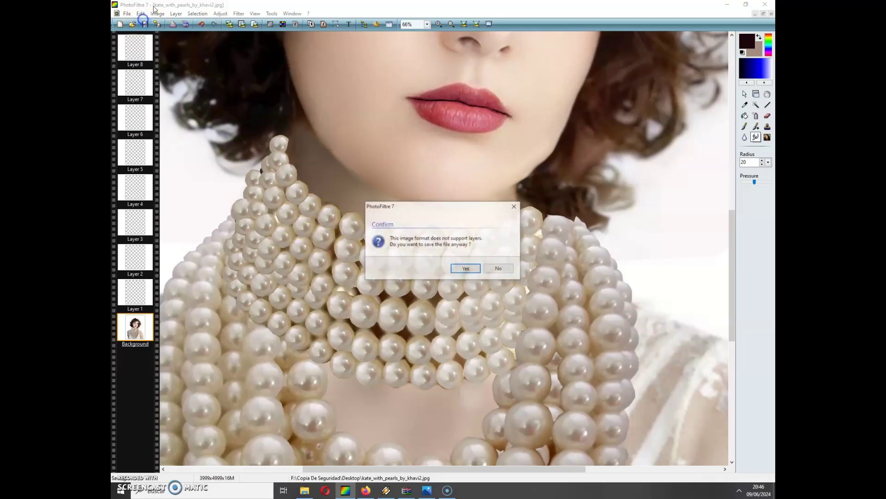
{"action": "left_click", "coordinate": [498, 267]}
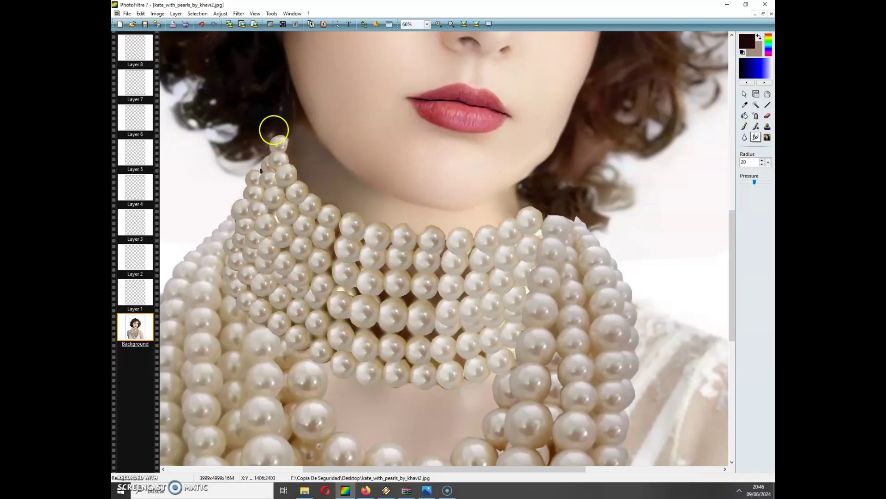
Undo the last smudge strokes around the top row's pearls and merge all layers.
{"action": "left_click", "coordinate": [439, 24]}
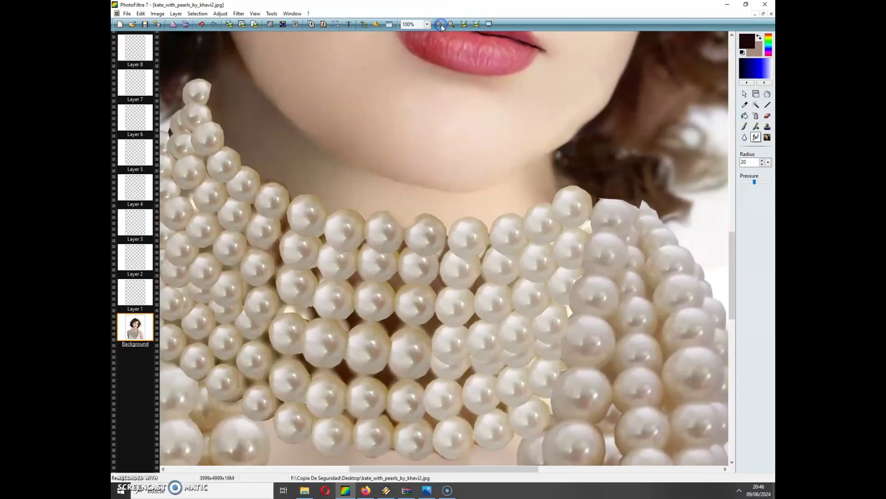
{"action": "left_click", "coordinate": [440, 24]}
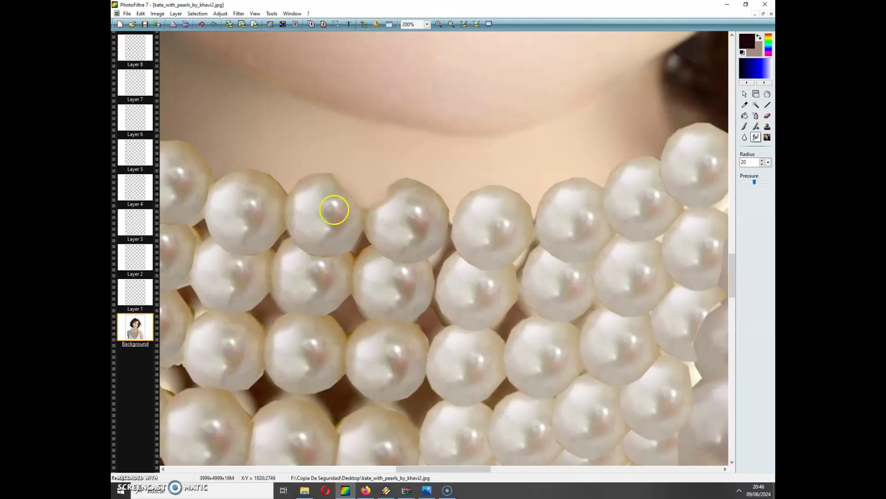
{"action": "left_click", "coordinate": [140, 13]}
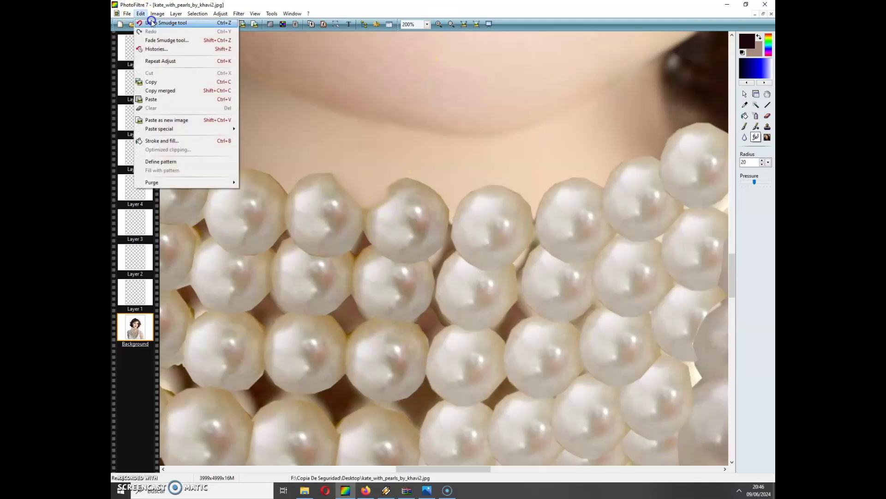
{"action": "left_click", "coordinate": [151, 22]}
{"action": "left_click", "coordinate": [141, 13]}
{"action": "left_click", "coordinate": [145, 23]}
{"action": "left_click", "coordinate": [141, 13]}
{"action": "left_click", "coordinate": [144, 23]}
{"action": "left_click", "coordinate": [140, 13]}
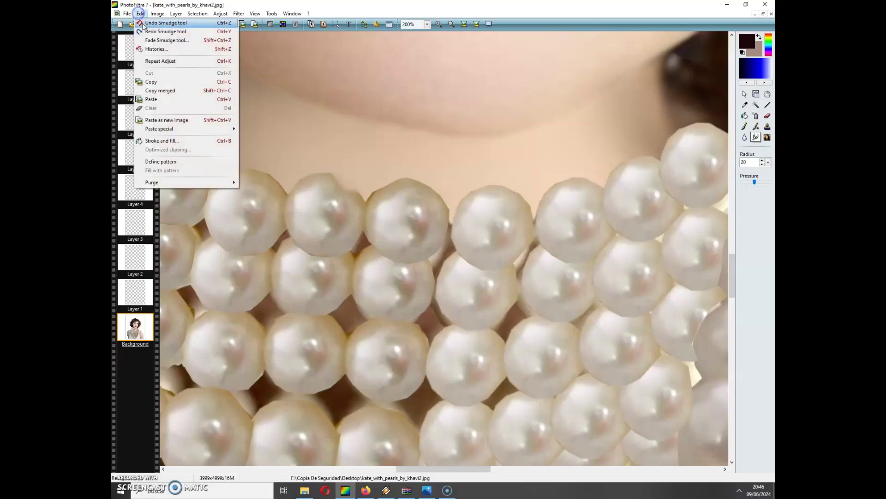
{"action": "left_click", "coordinate": [144, 24]}
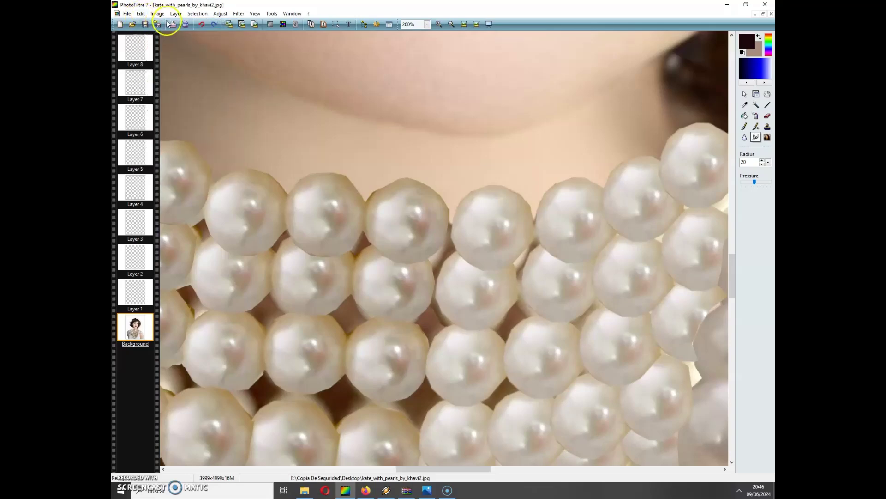
{"action": "left_click", "coordinate": [176, 13]}
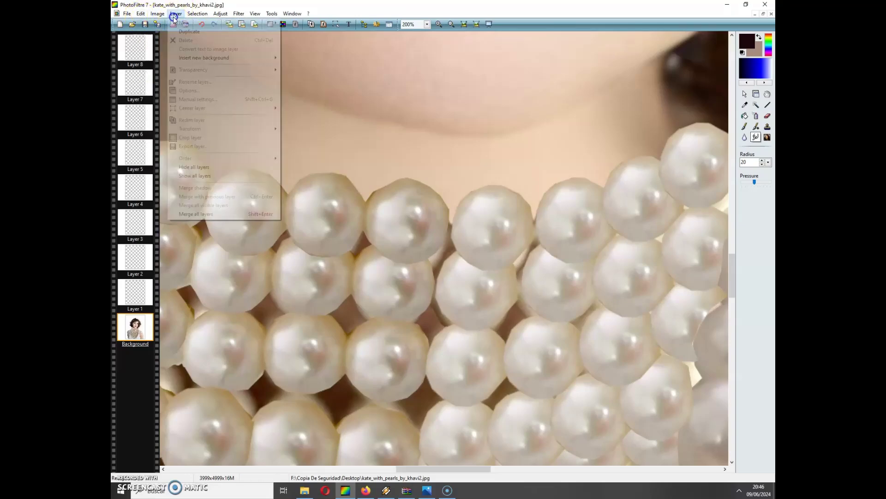
{"action": "left_click", "coordinate": [224, 214]}
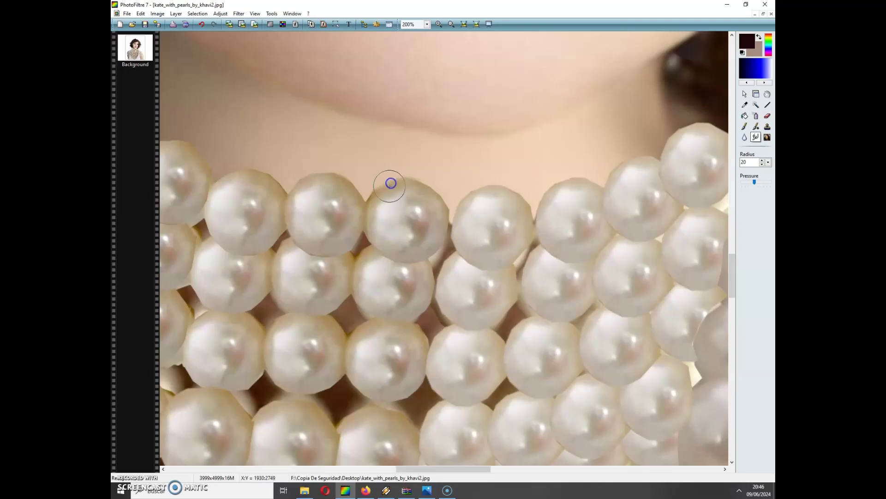
Examine the rebuilt choker and hanging strands in the context of the whole portrait.
{"action": "left_click", "coordinate": [455, 24]}
{"action": "left_click", "coordinate": [455, 24]}
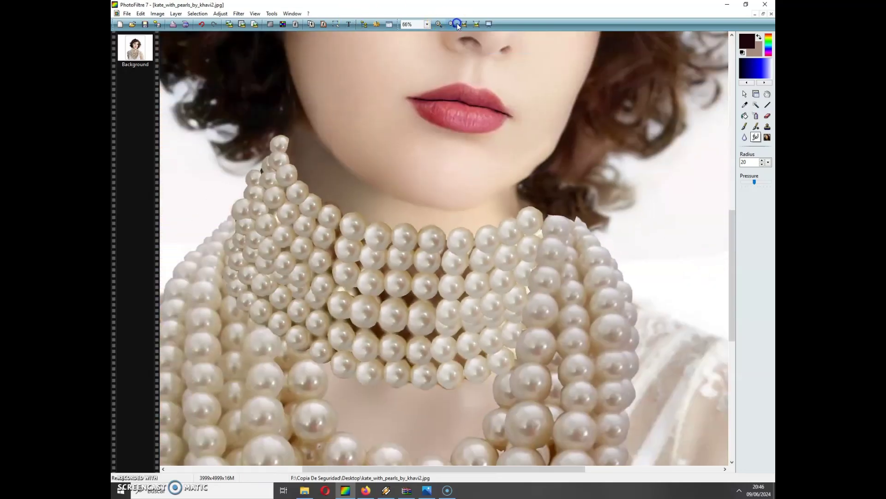
{"action": "left_click", "coordinate": [455, 24]}
{"action": "left_click", "coordinate": [458, 25]}
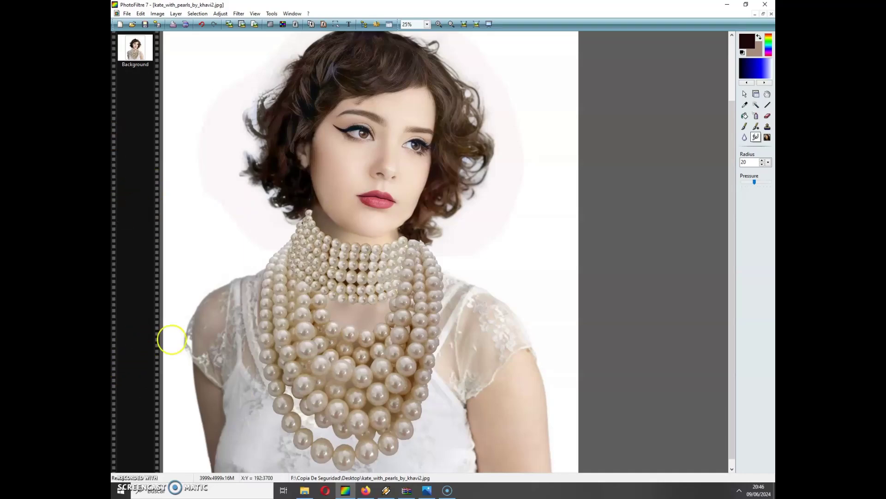
{"action": "scroll", "coordinate": [733, 307], "scroll_direction": "down", "scroll_amount": 1}
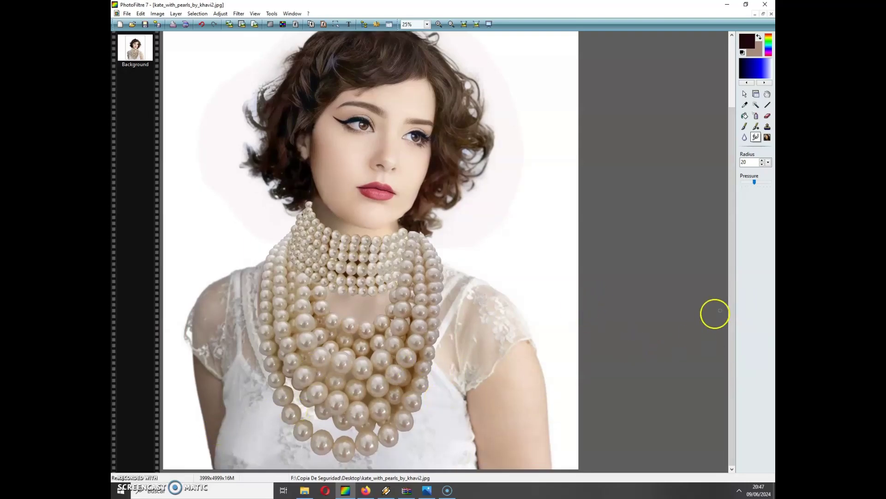
{"action": "left_click_drag", "start_coordinate": [731, 308], "coordinate": [736, 283]}
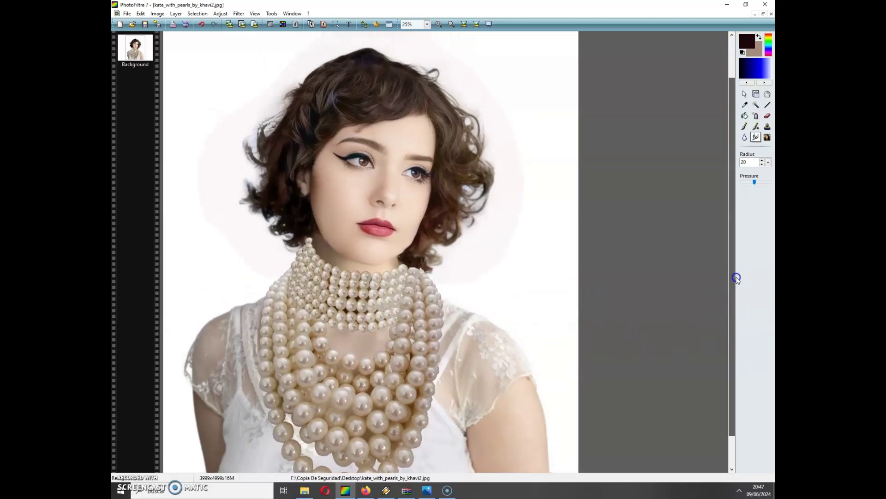